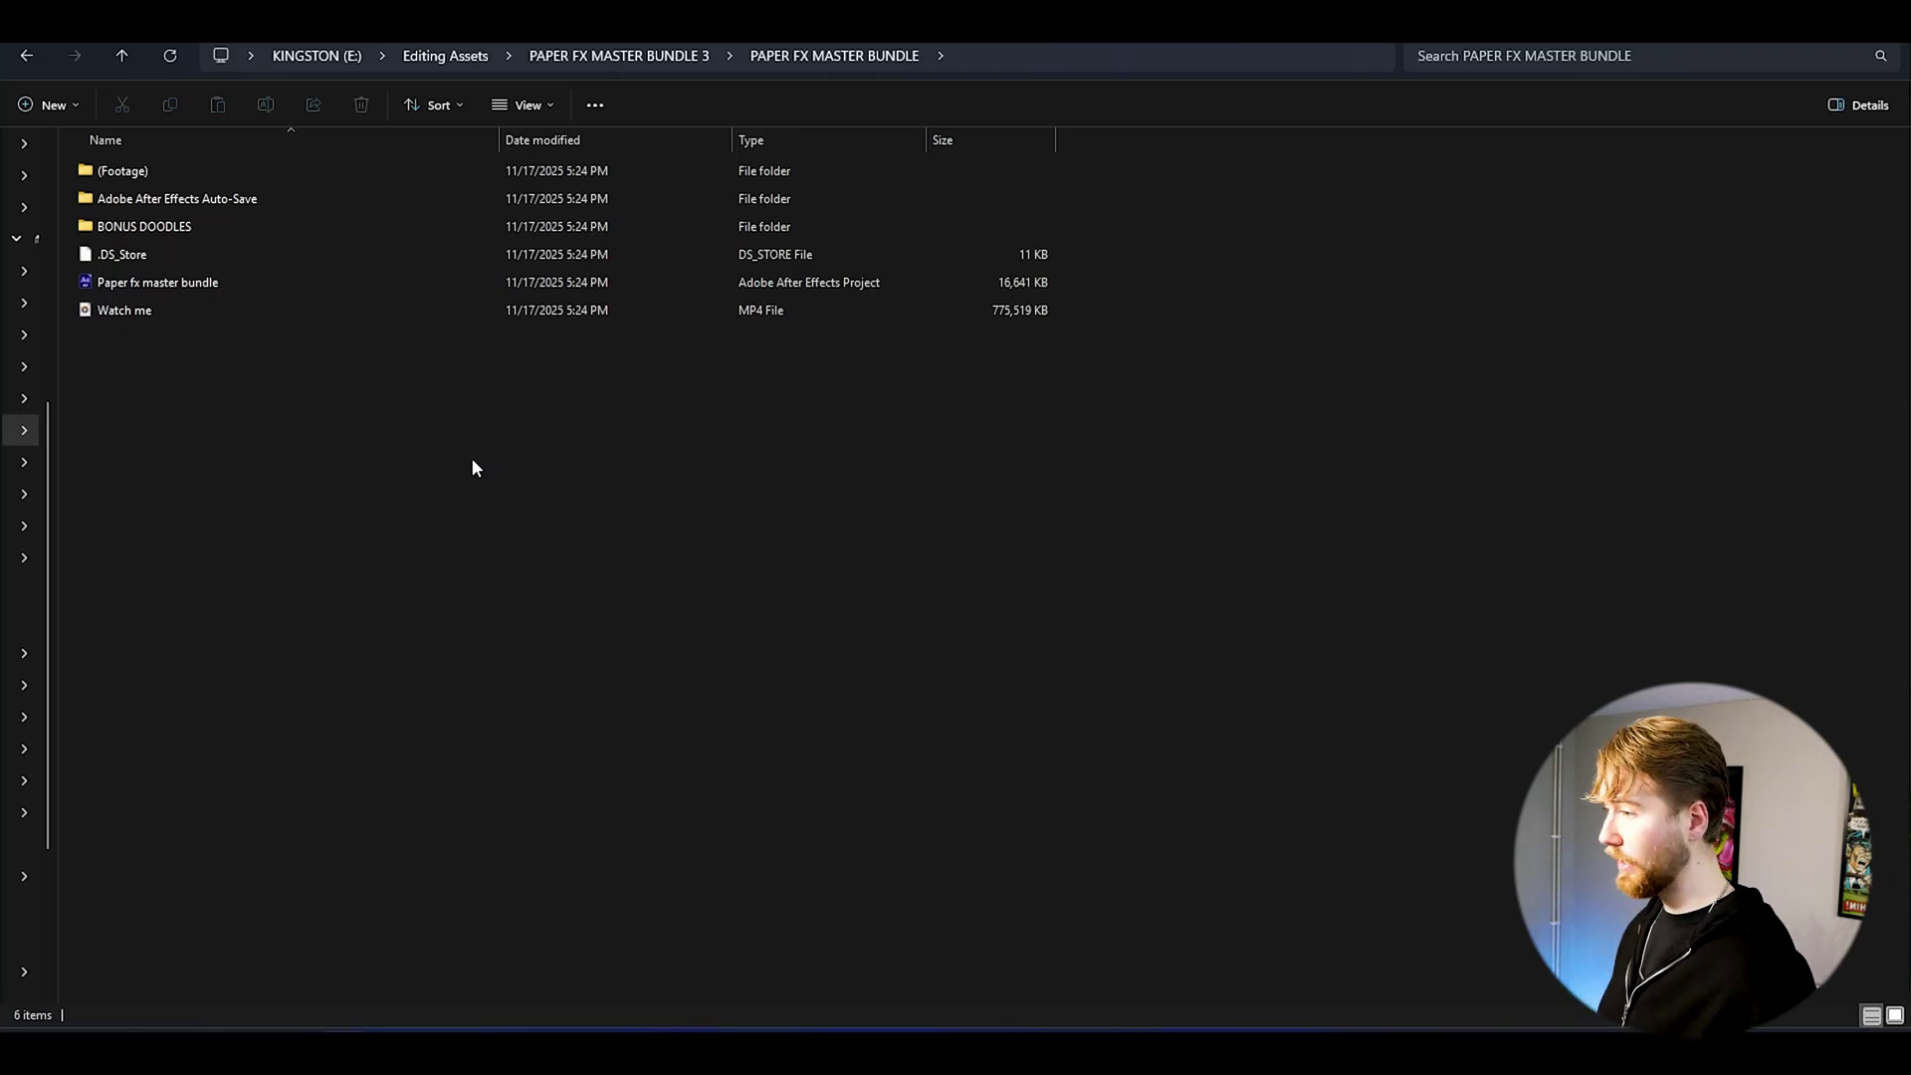
Step: Duplicate the Paper fx master bundle project file in the same folder and open the copy in After Effects
{"action": "left_click", "coordinate": [207, 287]}
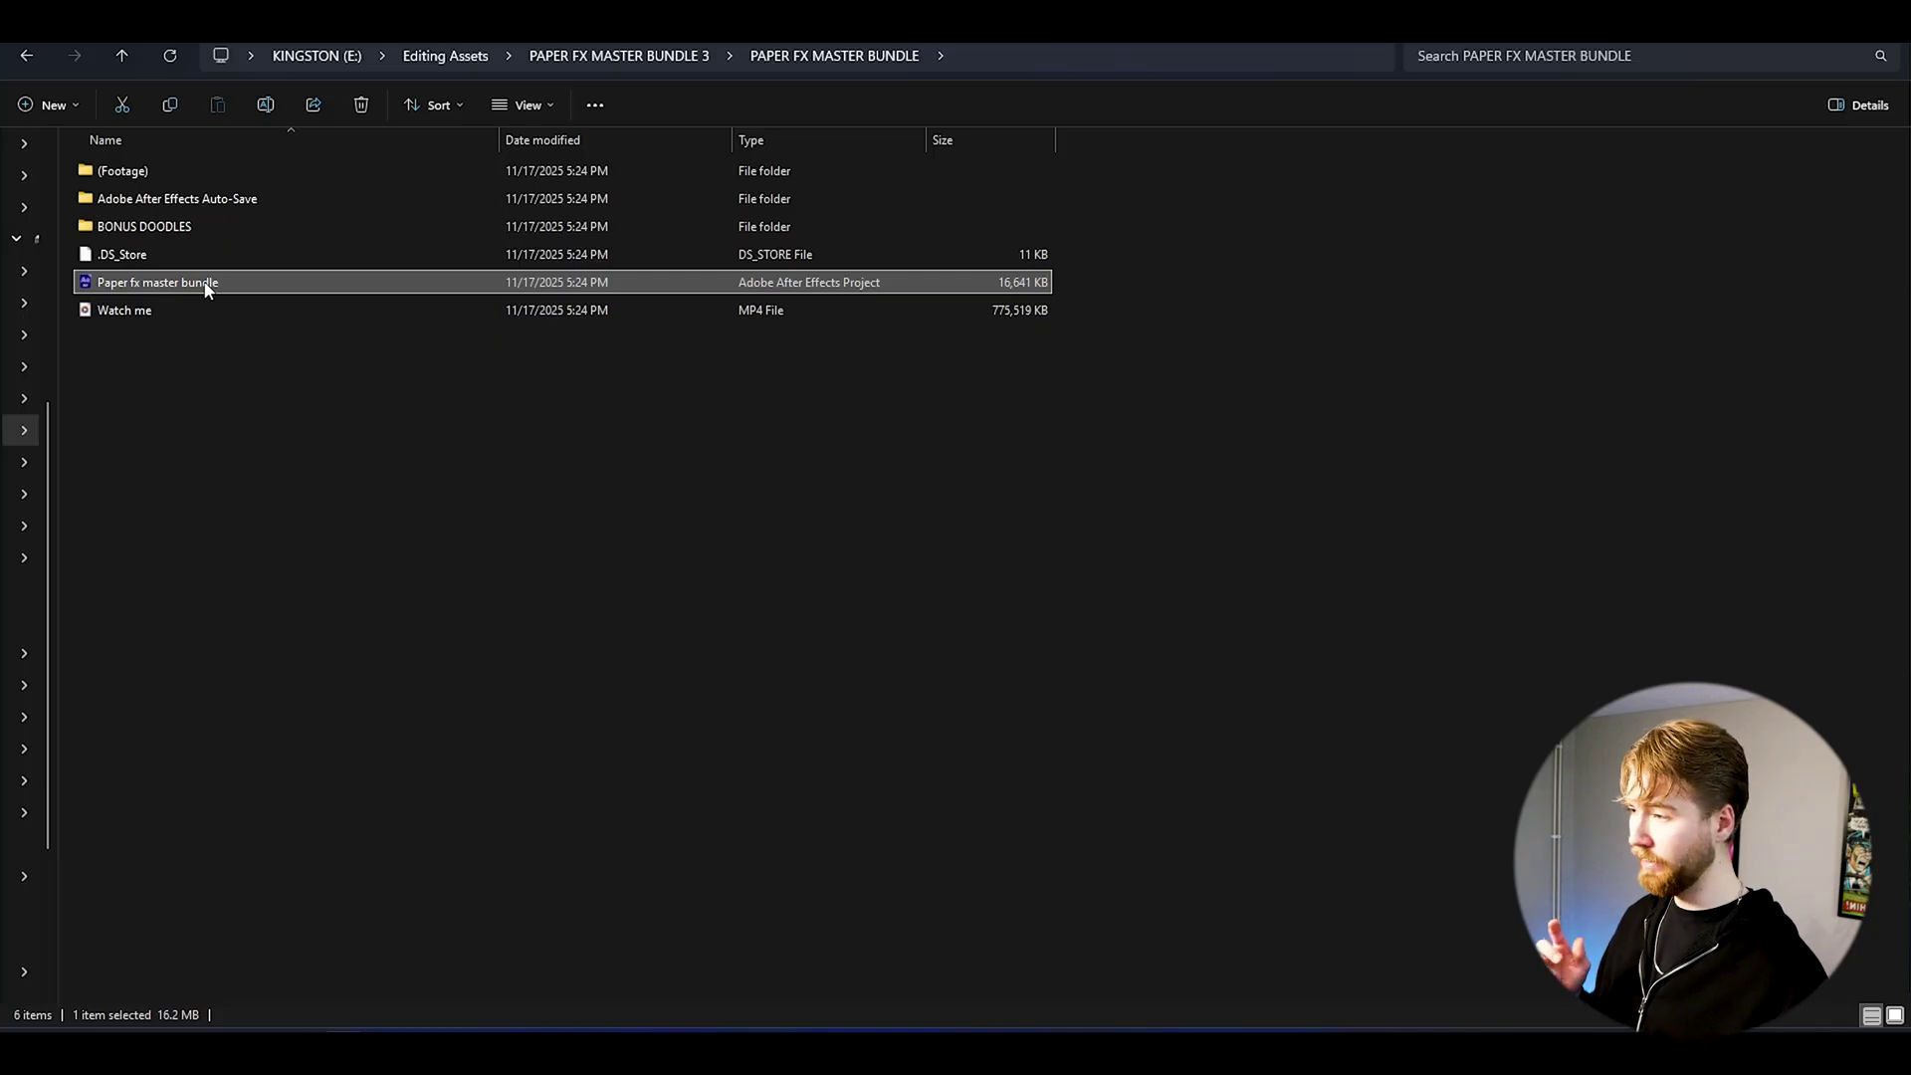
{"action": "right_click", "coordinate": [150, 288]}
{"action": "left_click", "coordinate": [205, 605]}
{"action": "key", "text": "ctrl+v"}
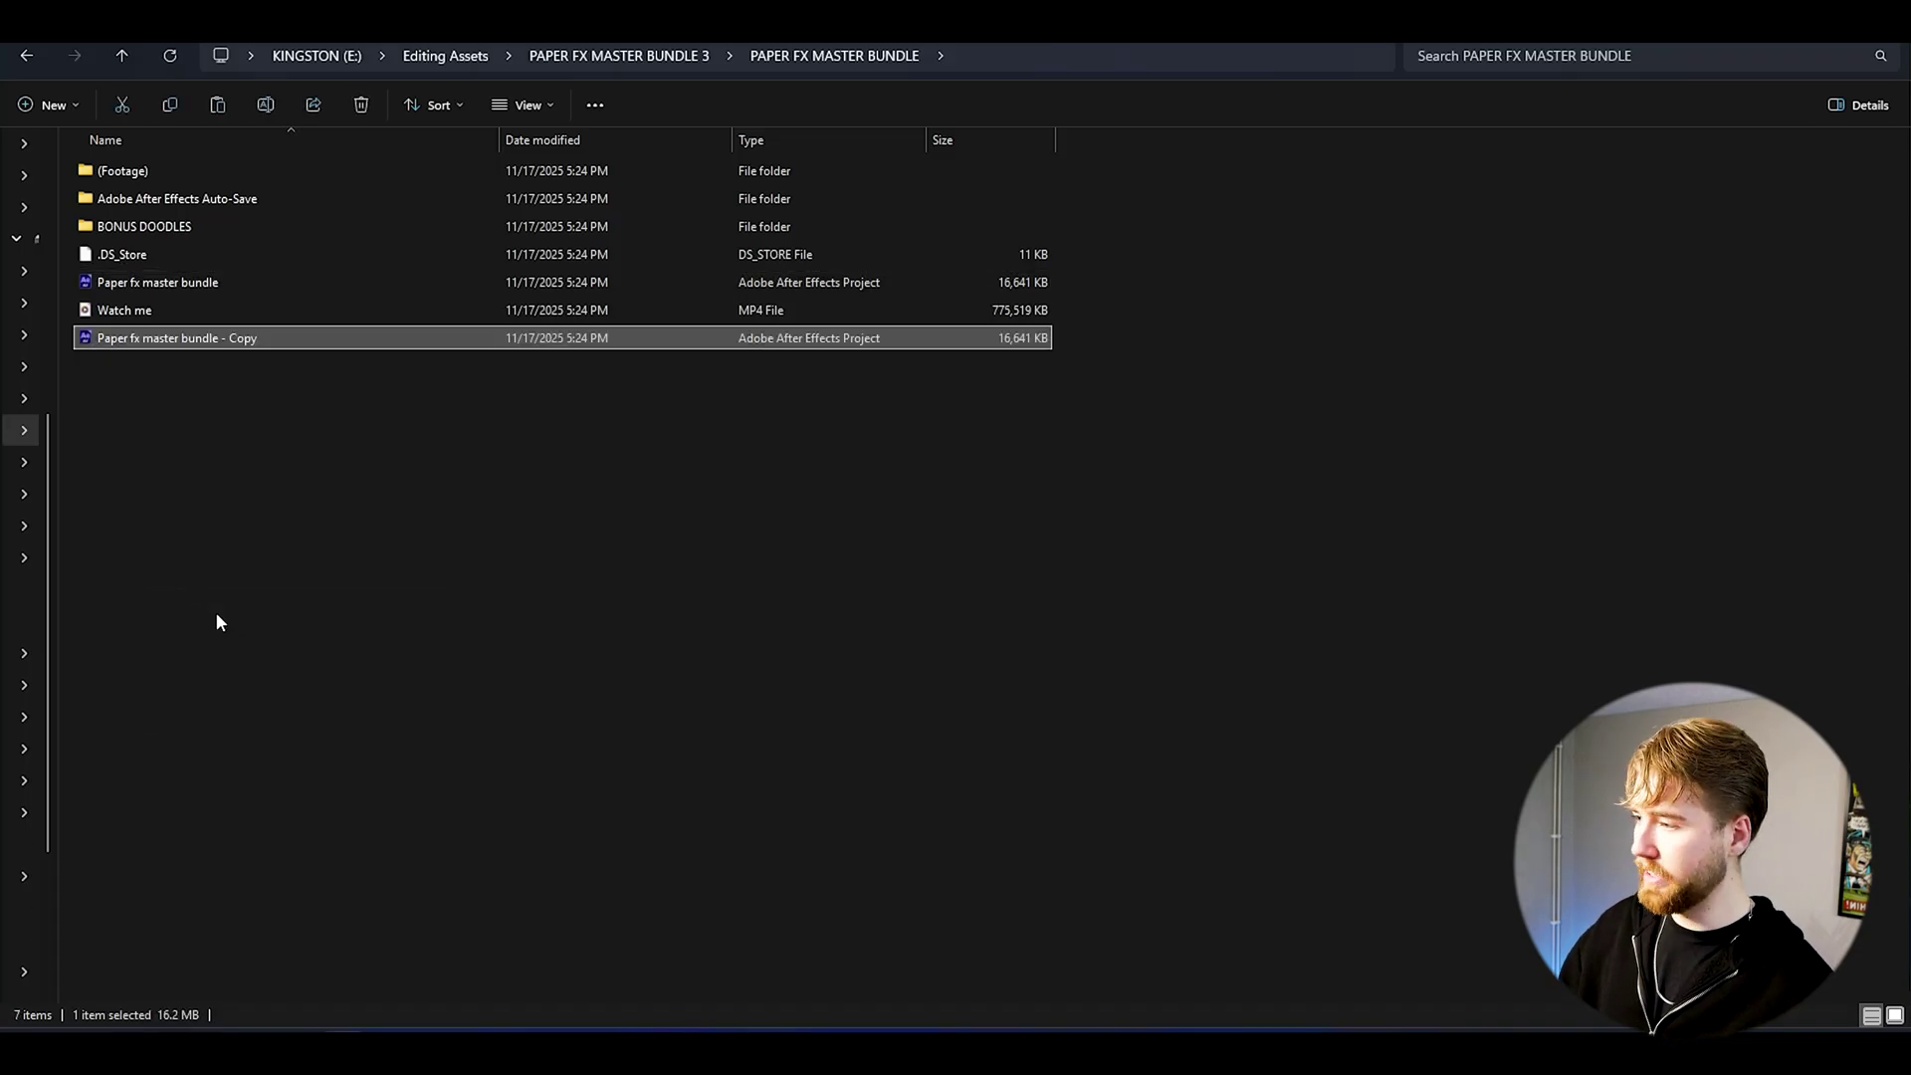
{"action": "double_click", "coordinate": [136, 342]}
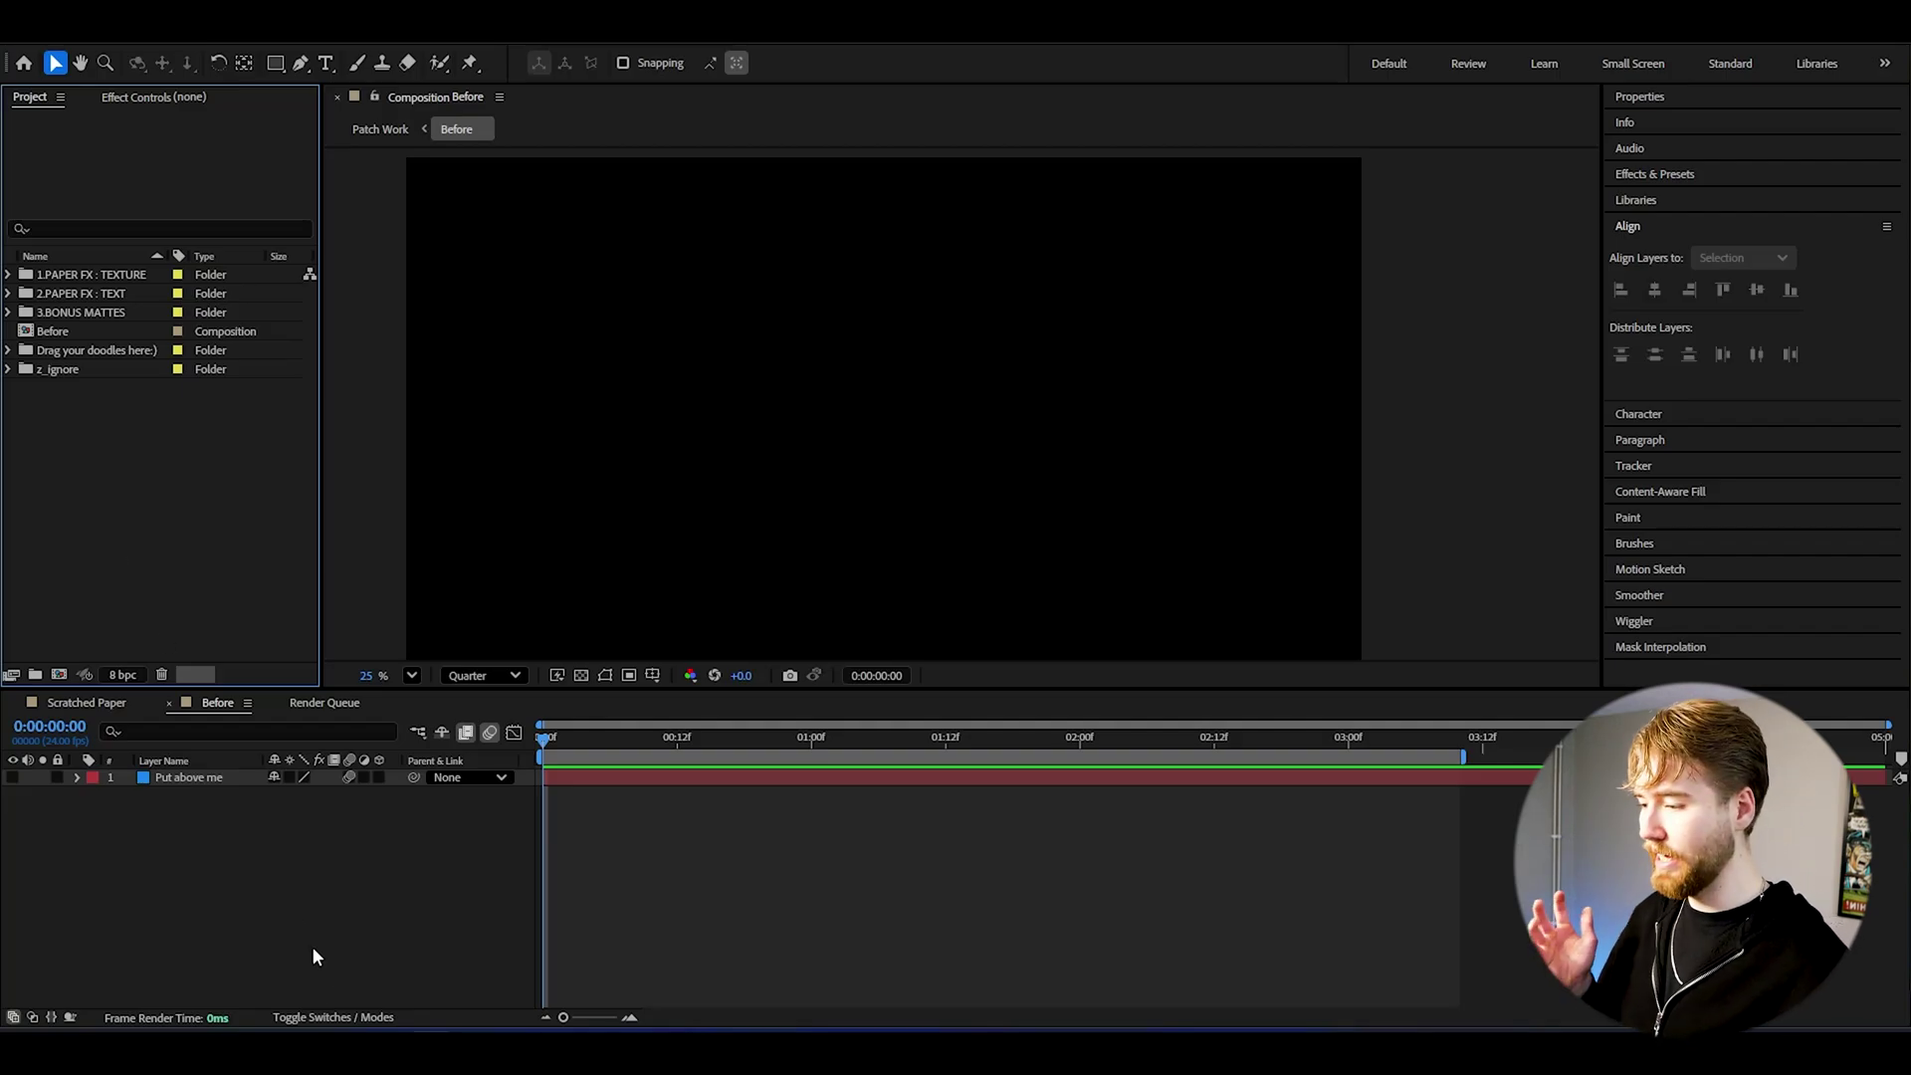
Step: Scale the ART.mp4 footage in the Before composition to 247% and arrange it as three consecutive clips above the placeholder layer
{"action": "mouse_move", "coordinate": [343, 1053]}
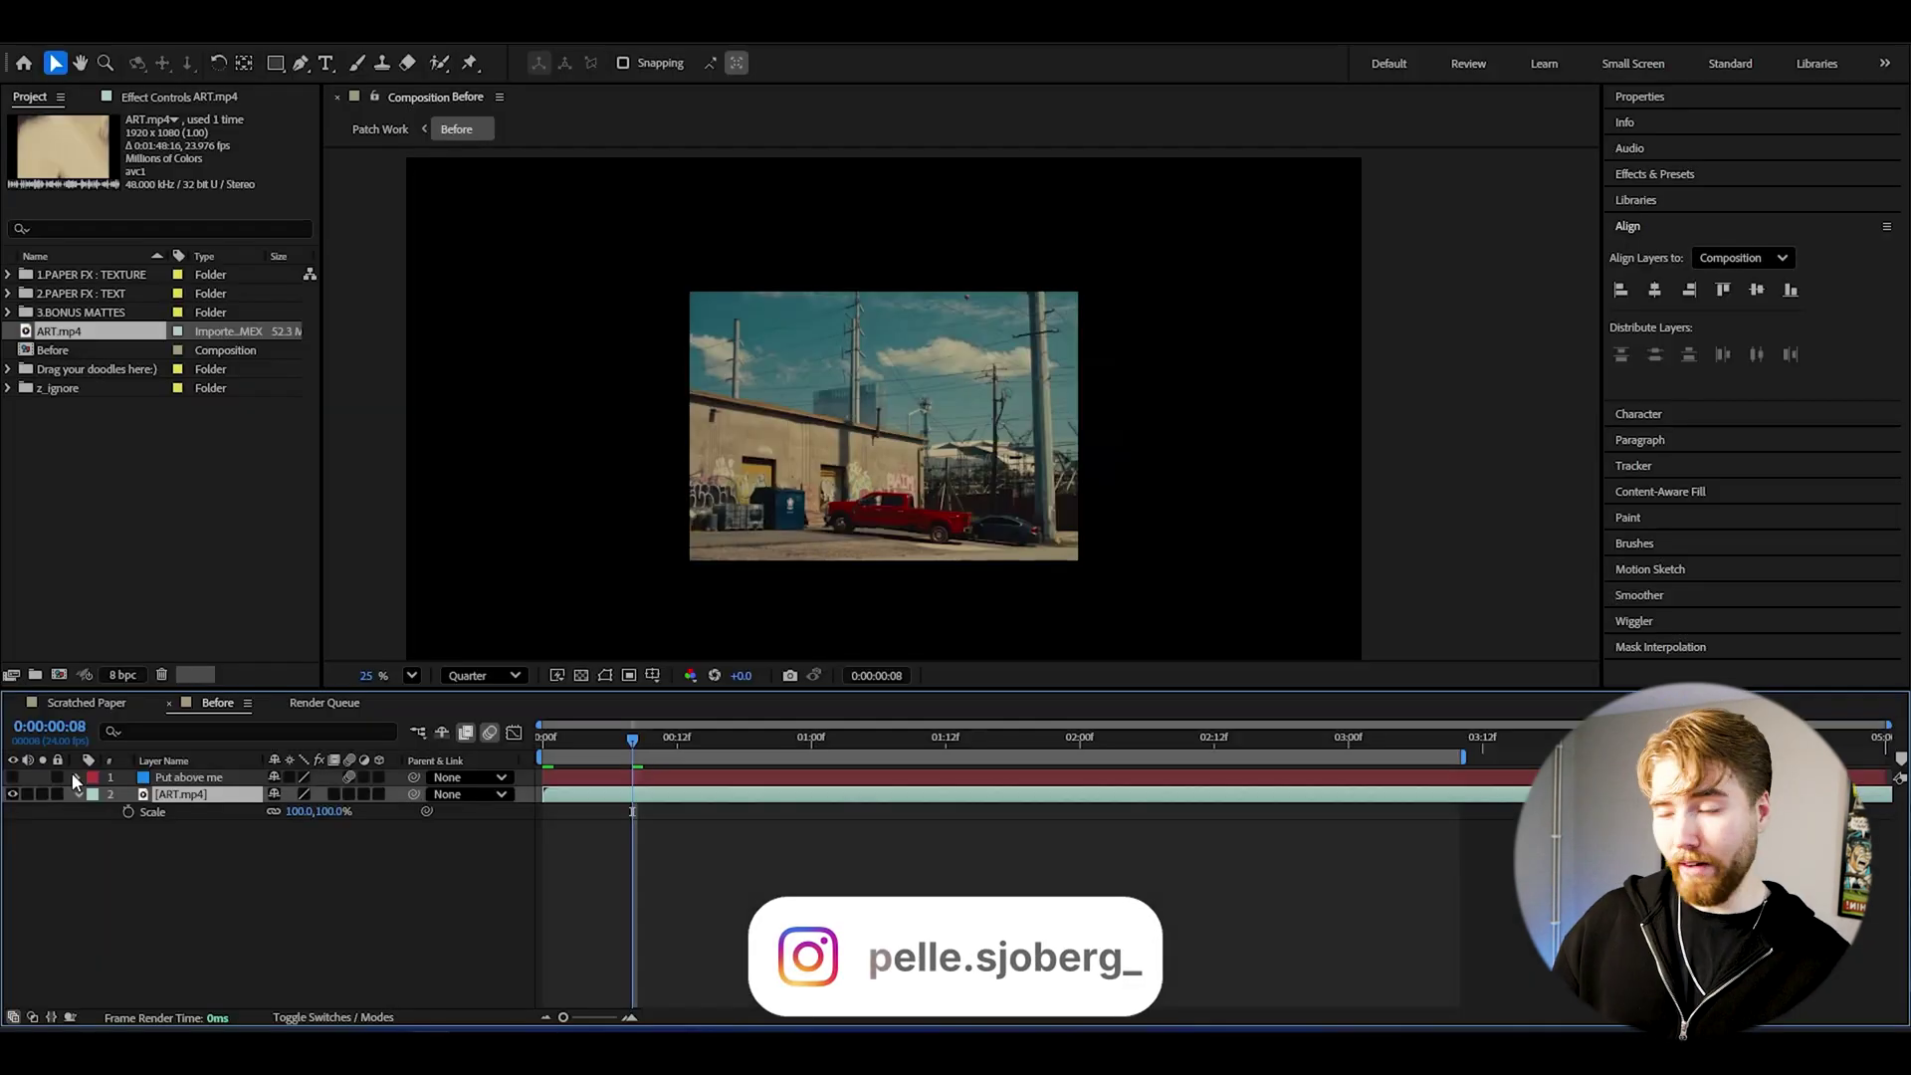
{"action": "left_click_drag", "start_coordinate": [319, 811], "coordinate": [465, 811]}
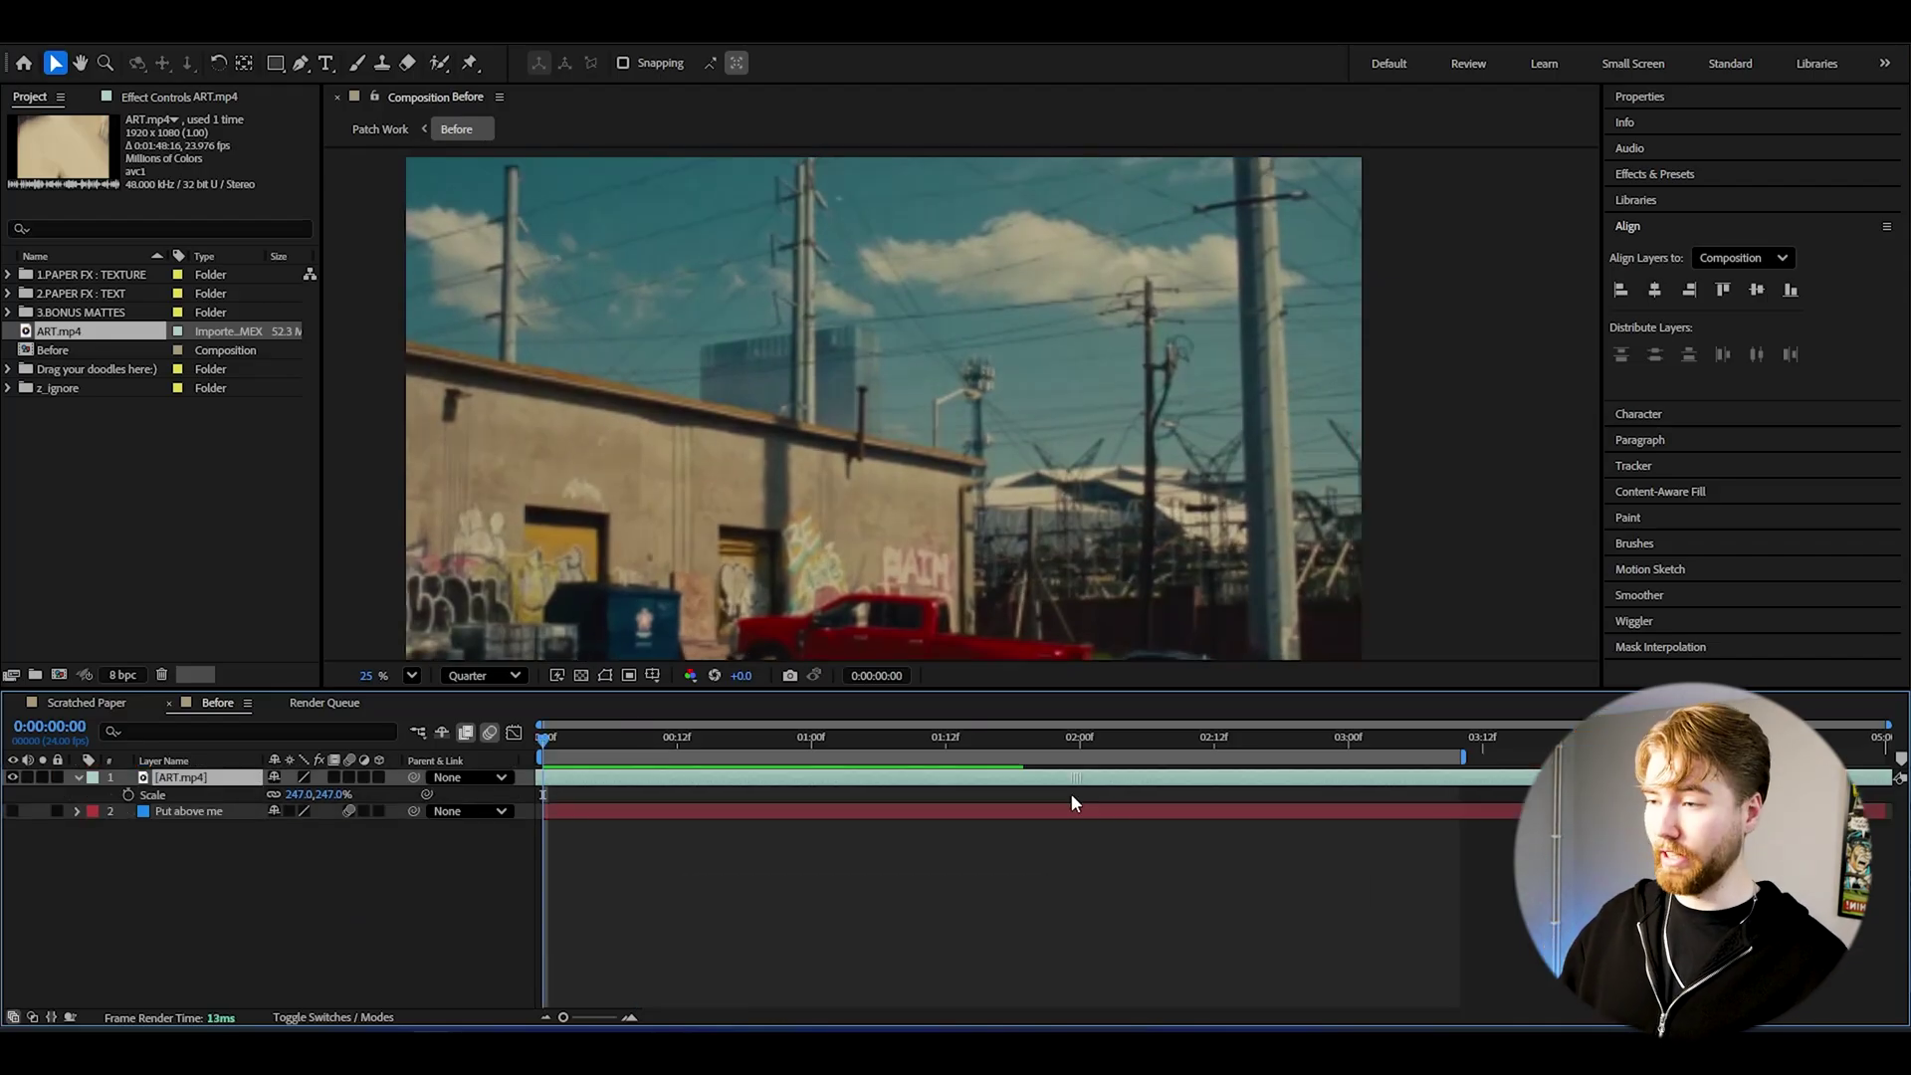
{"action": "left_click_drag", "start_coordinate": [1072, 794], "coordinate": [633, 729]}
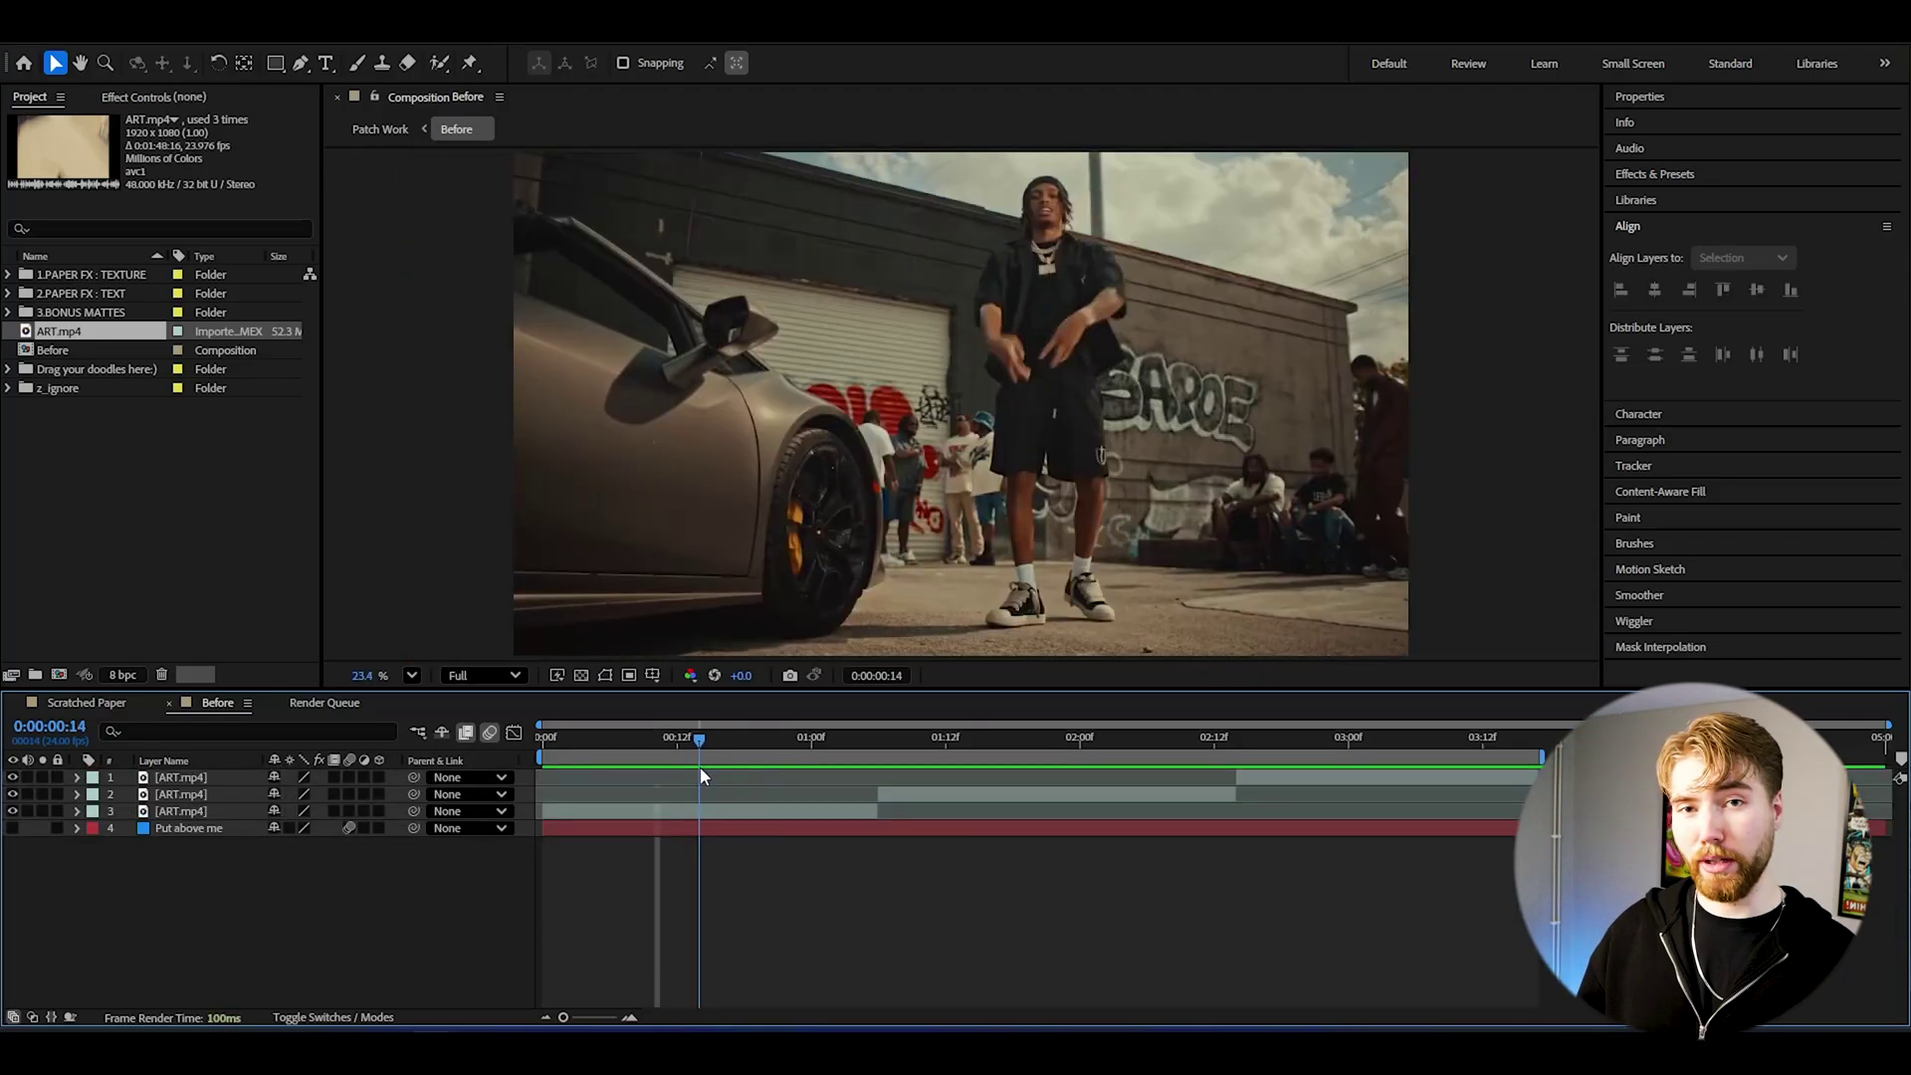
{"action": "left_click_drag", "start_coordinate": [694, 772], "coordinate": [543, 717]}
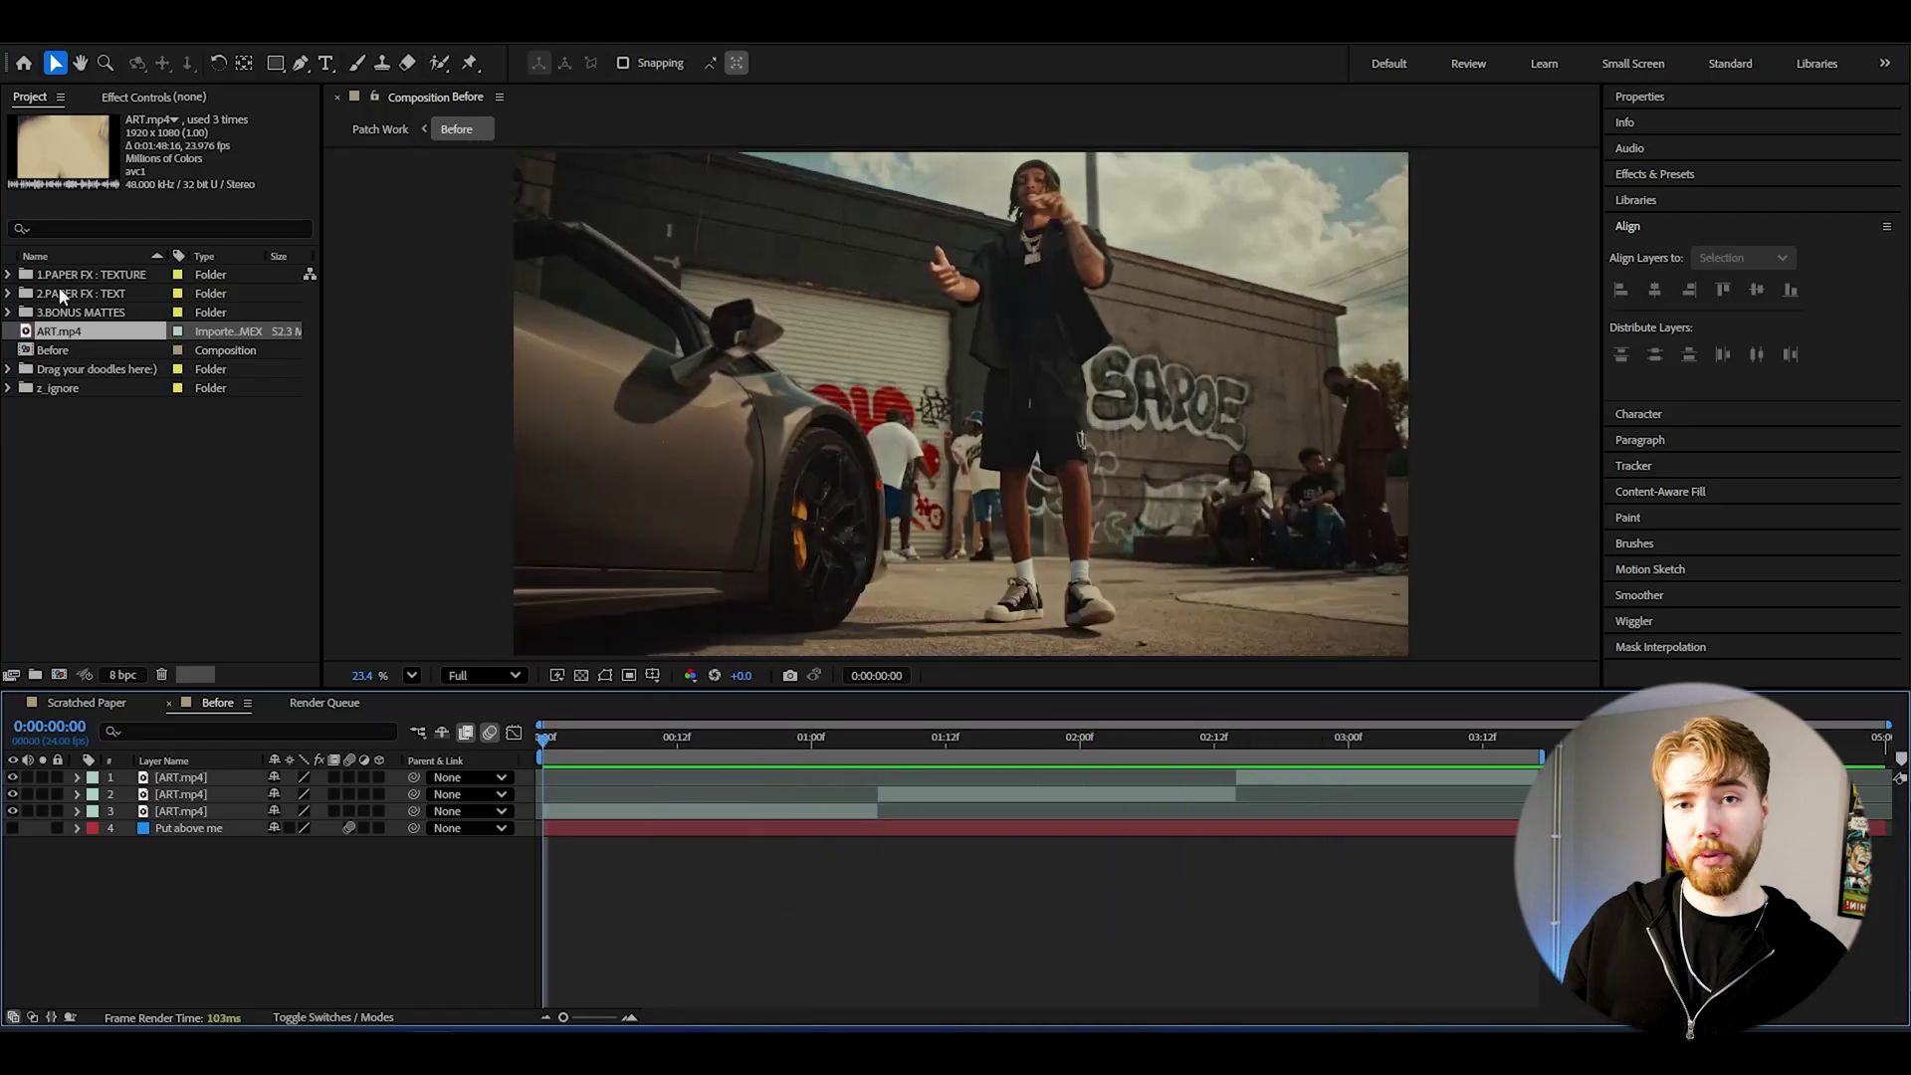
Step: Expand the 1.PAPER FX : TEXTURE folder and look through its compositions
{"action": "left_click", "coordinate": [9, 274]}
{"action": "scroll", "coordinate": [60, 383], "scroll_direction": "down", "scroll_amount": 1}
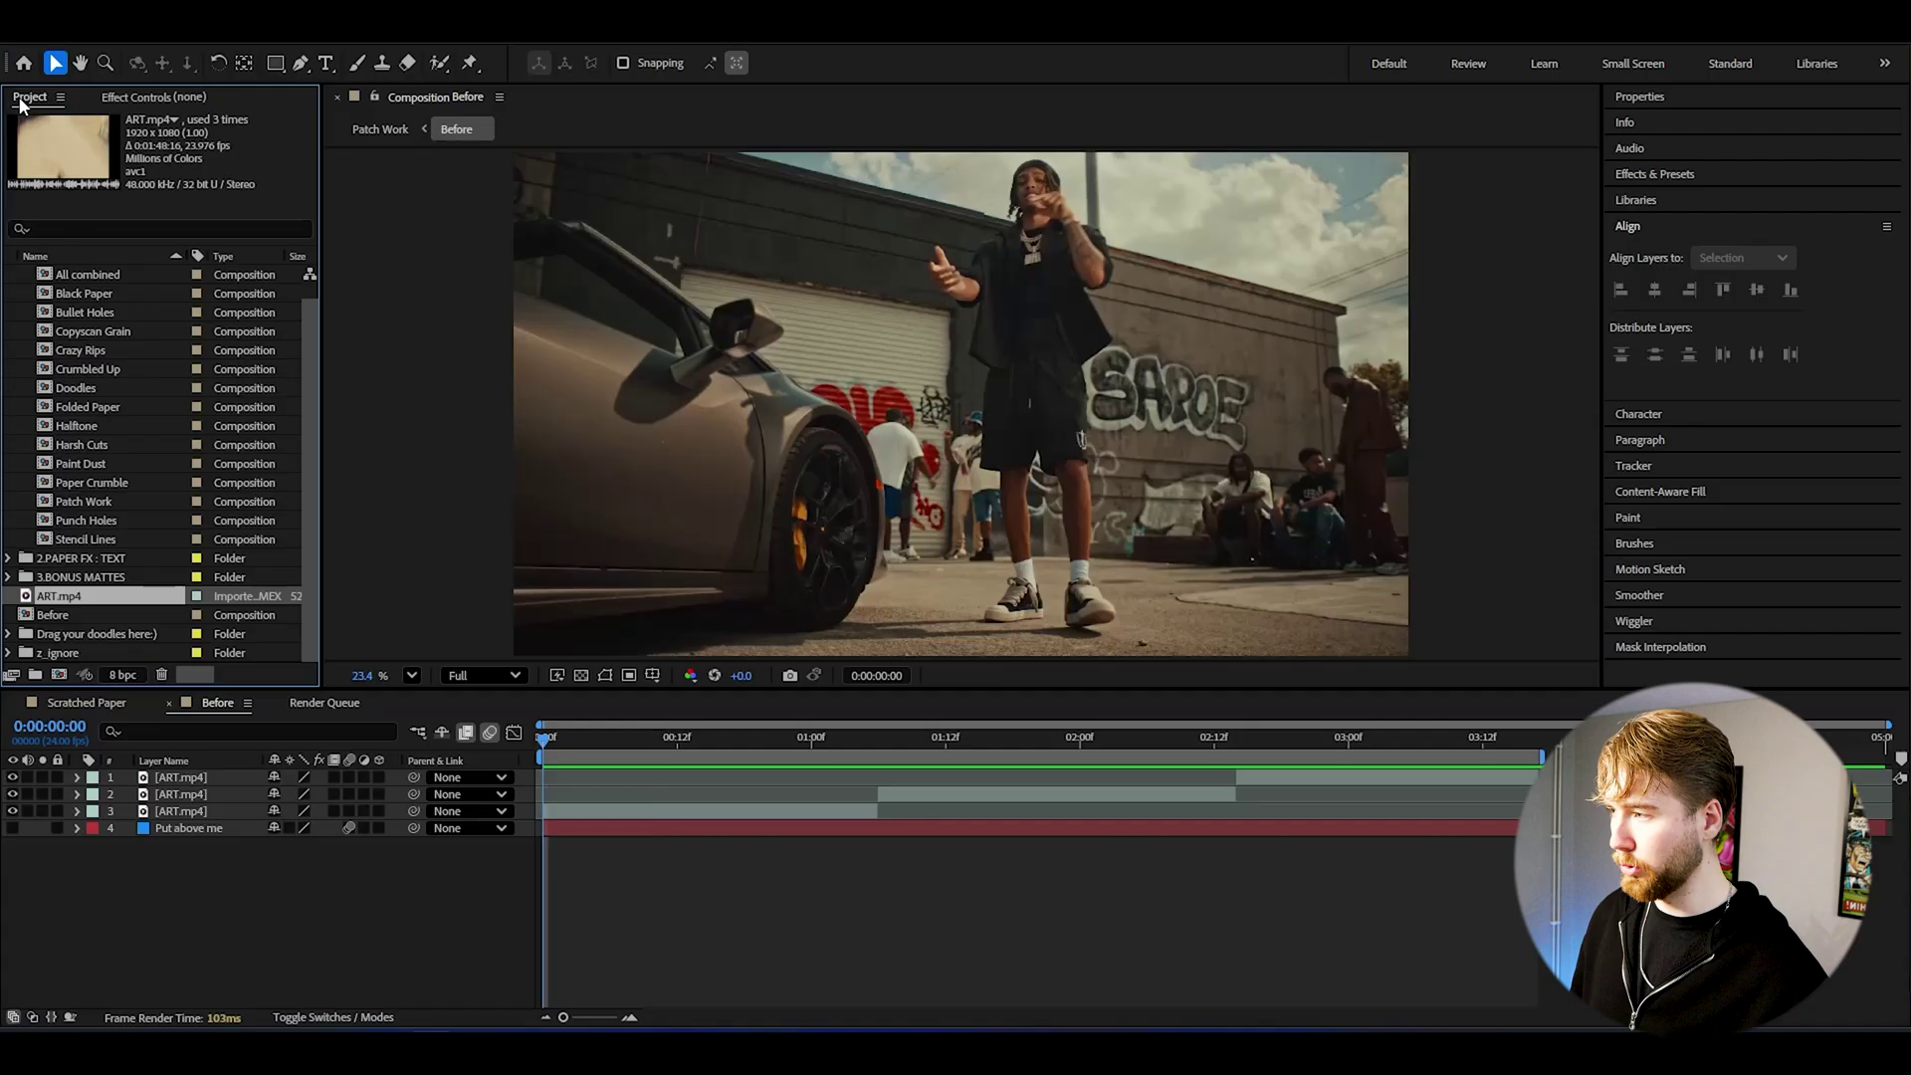
{"action": "scroll", "coordinate": [62, 283], "scroll_direction": "up", "scroll_amount": 1}
{"action": "left_click", "coordinate": [61, 280]}
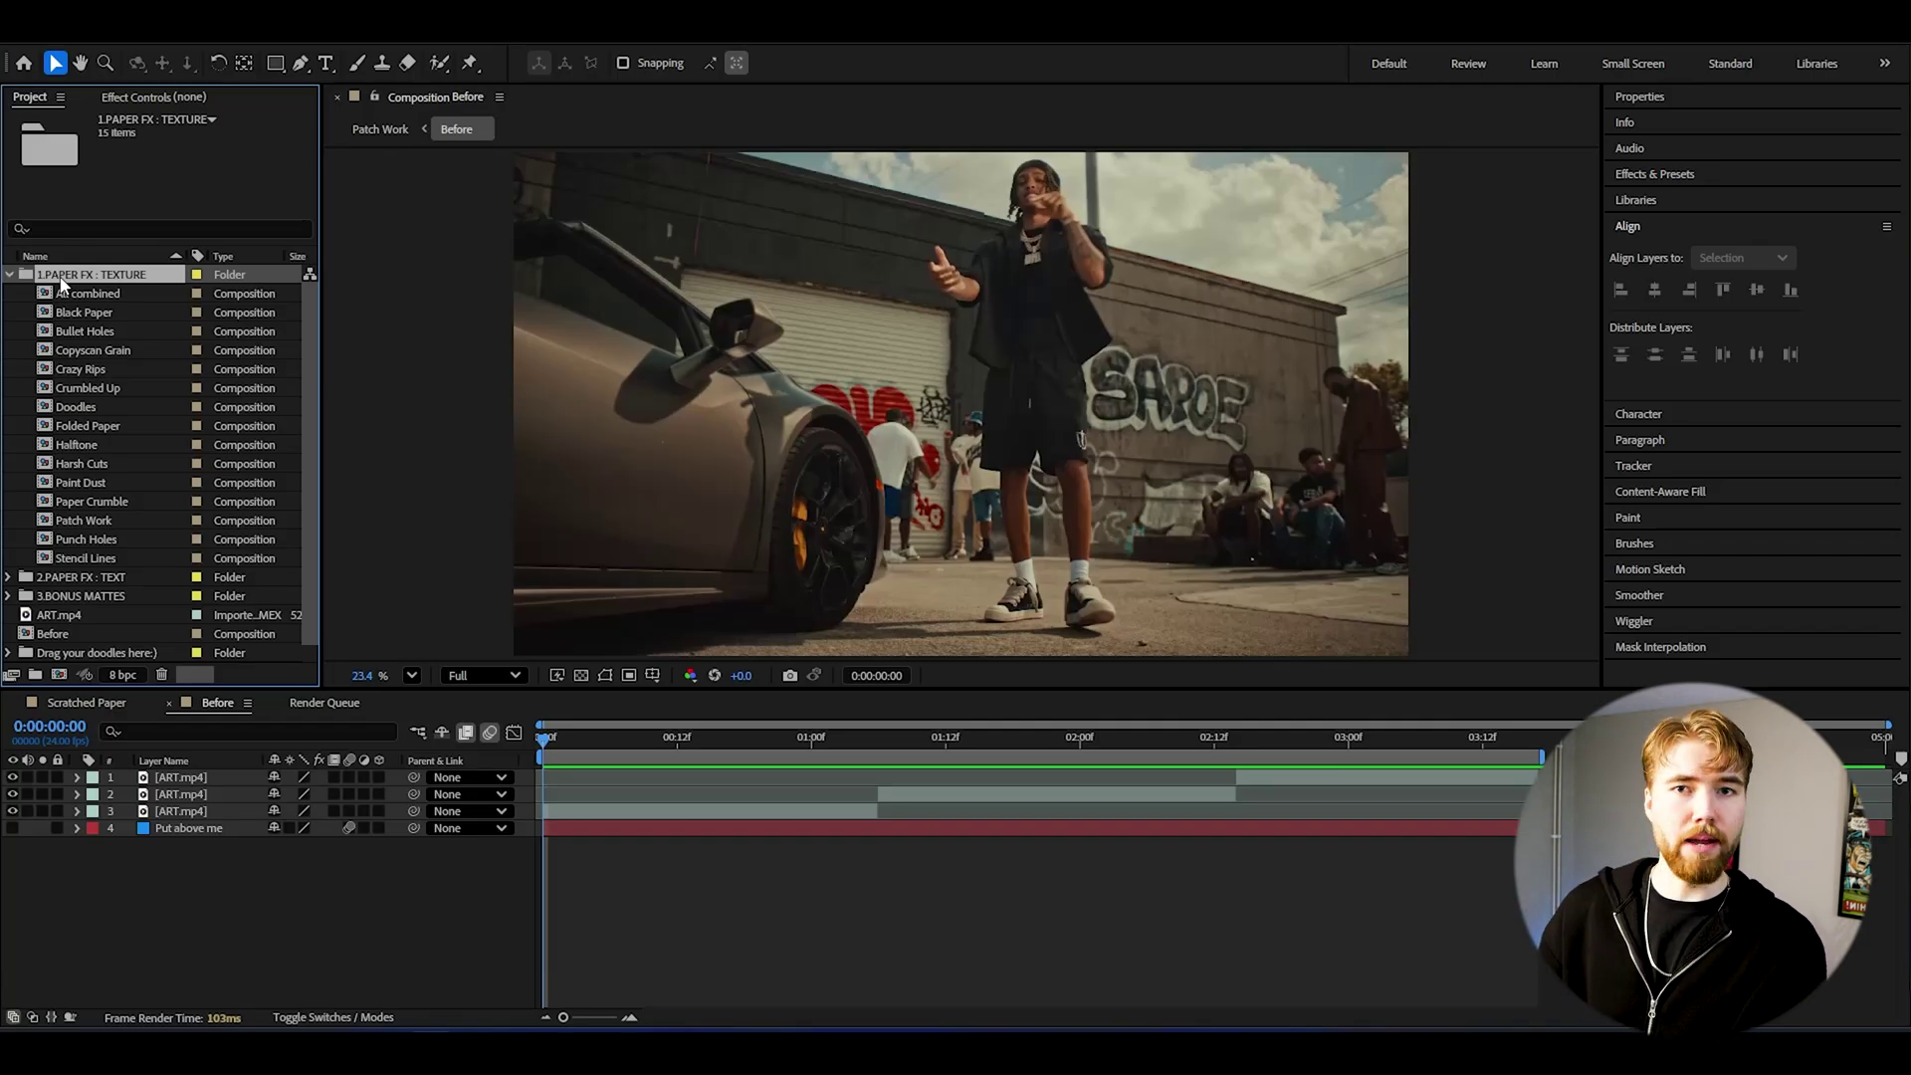
Step: Open the Black Paper texture composition and play it back to inspect the effect on the footage
{"action": "left_click", "coordinate": [90, 312]}
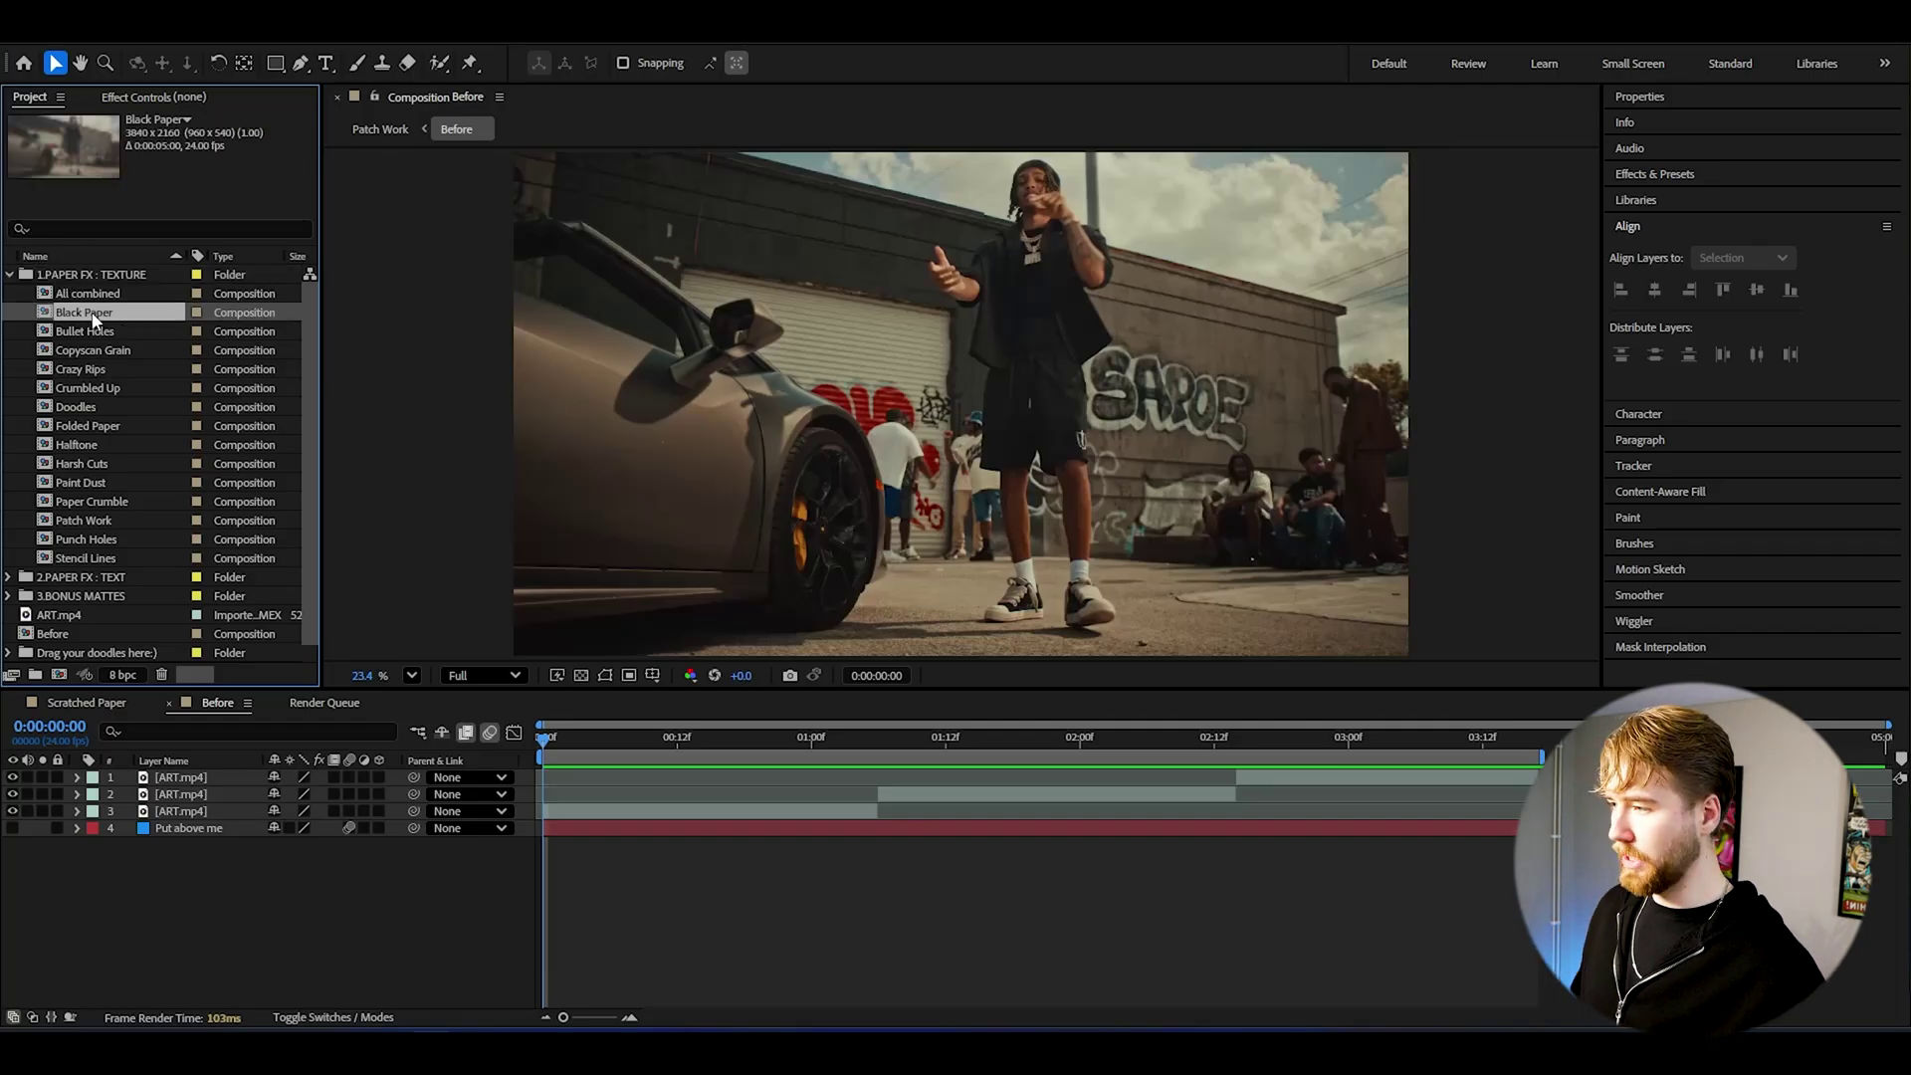
{"action": "double_click", "coordinate": [90, 313]}
{"action": "scroll", "coordinate": [775, 435], "scroll_direction": "down", "scroll_amount": 6}
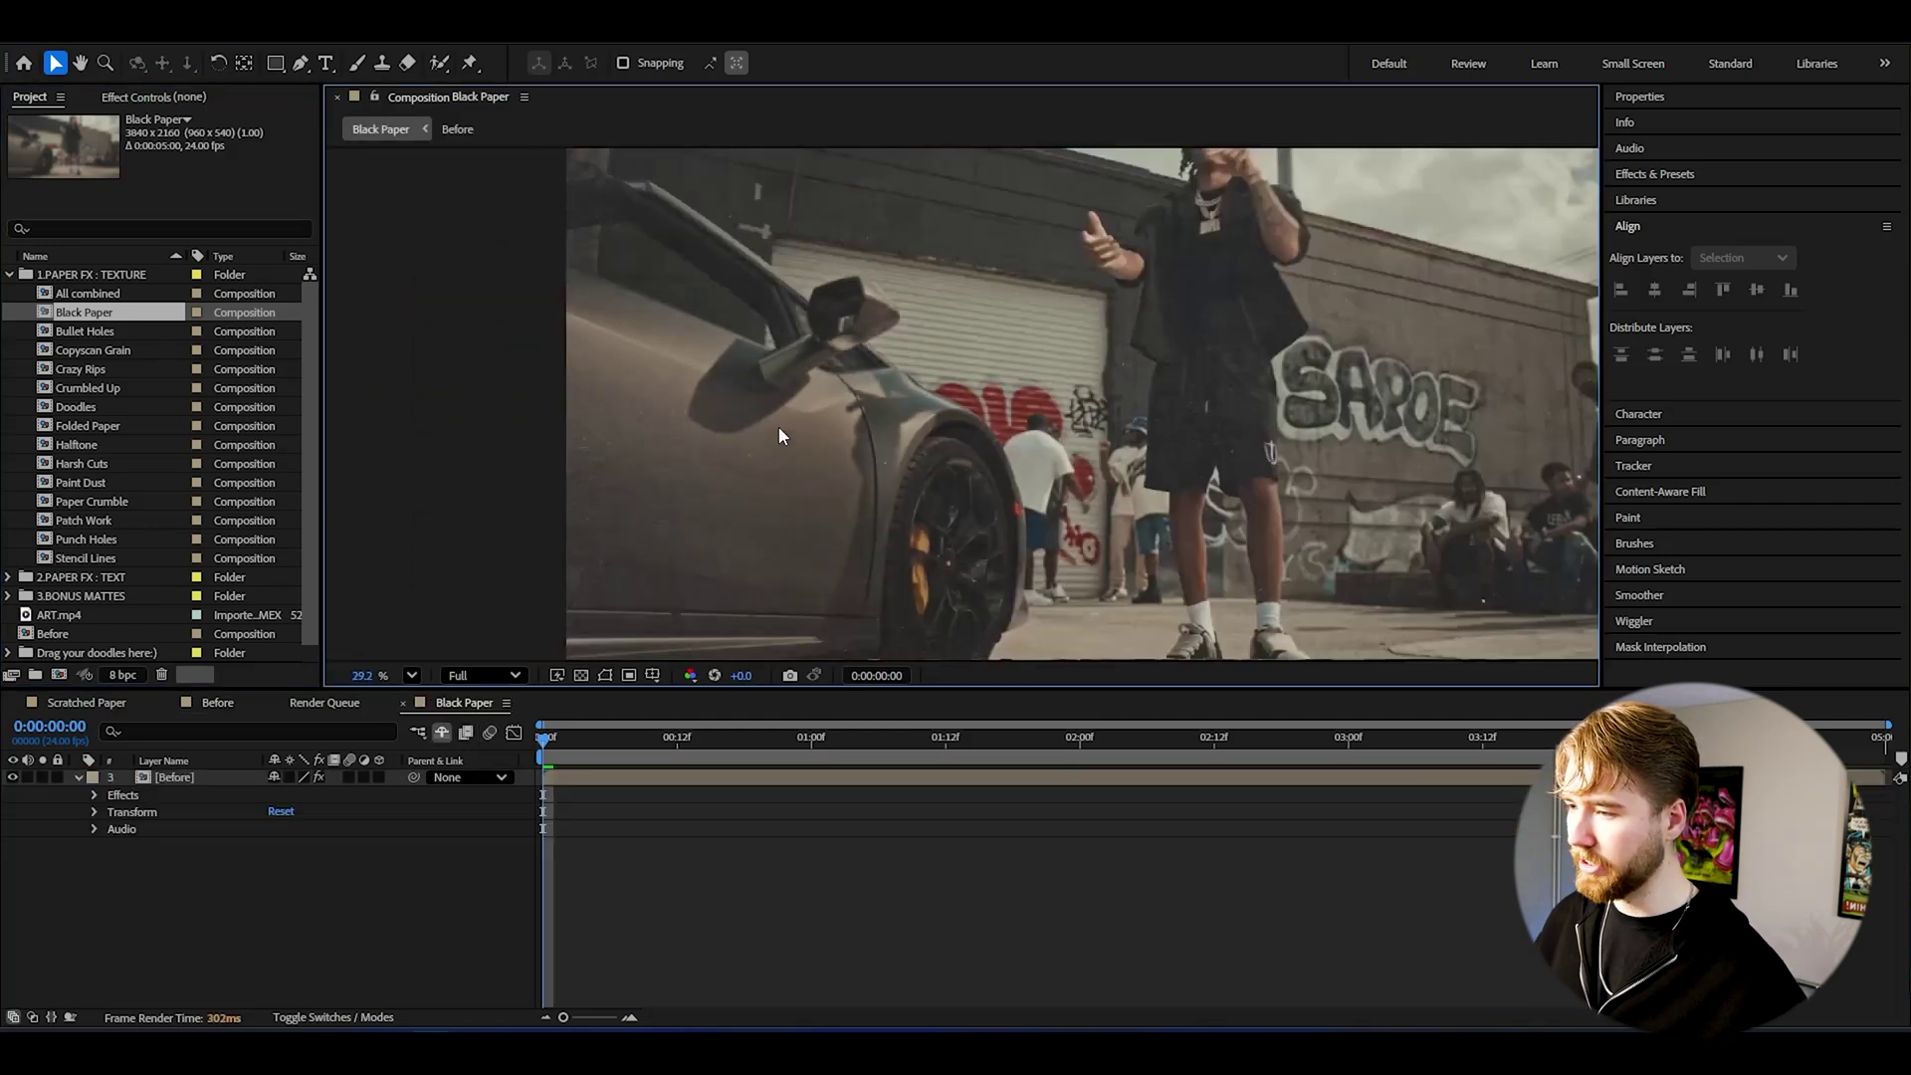
{"action": "scroll", "coordinate": [1215, 306], "scroll_direction": "down", "scroll_amount": 2}
{"action": "scroll", "coordinate": [849, 258], "scroll_direction": "up", "scroll_amount": 2}
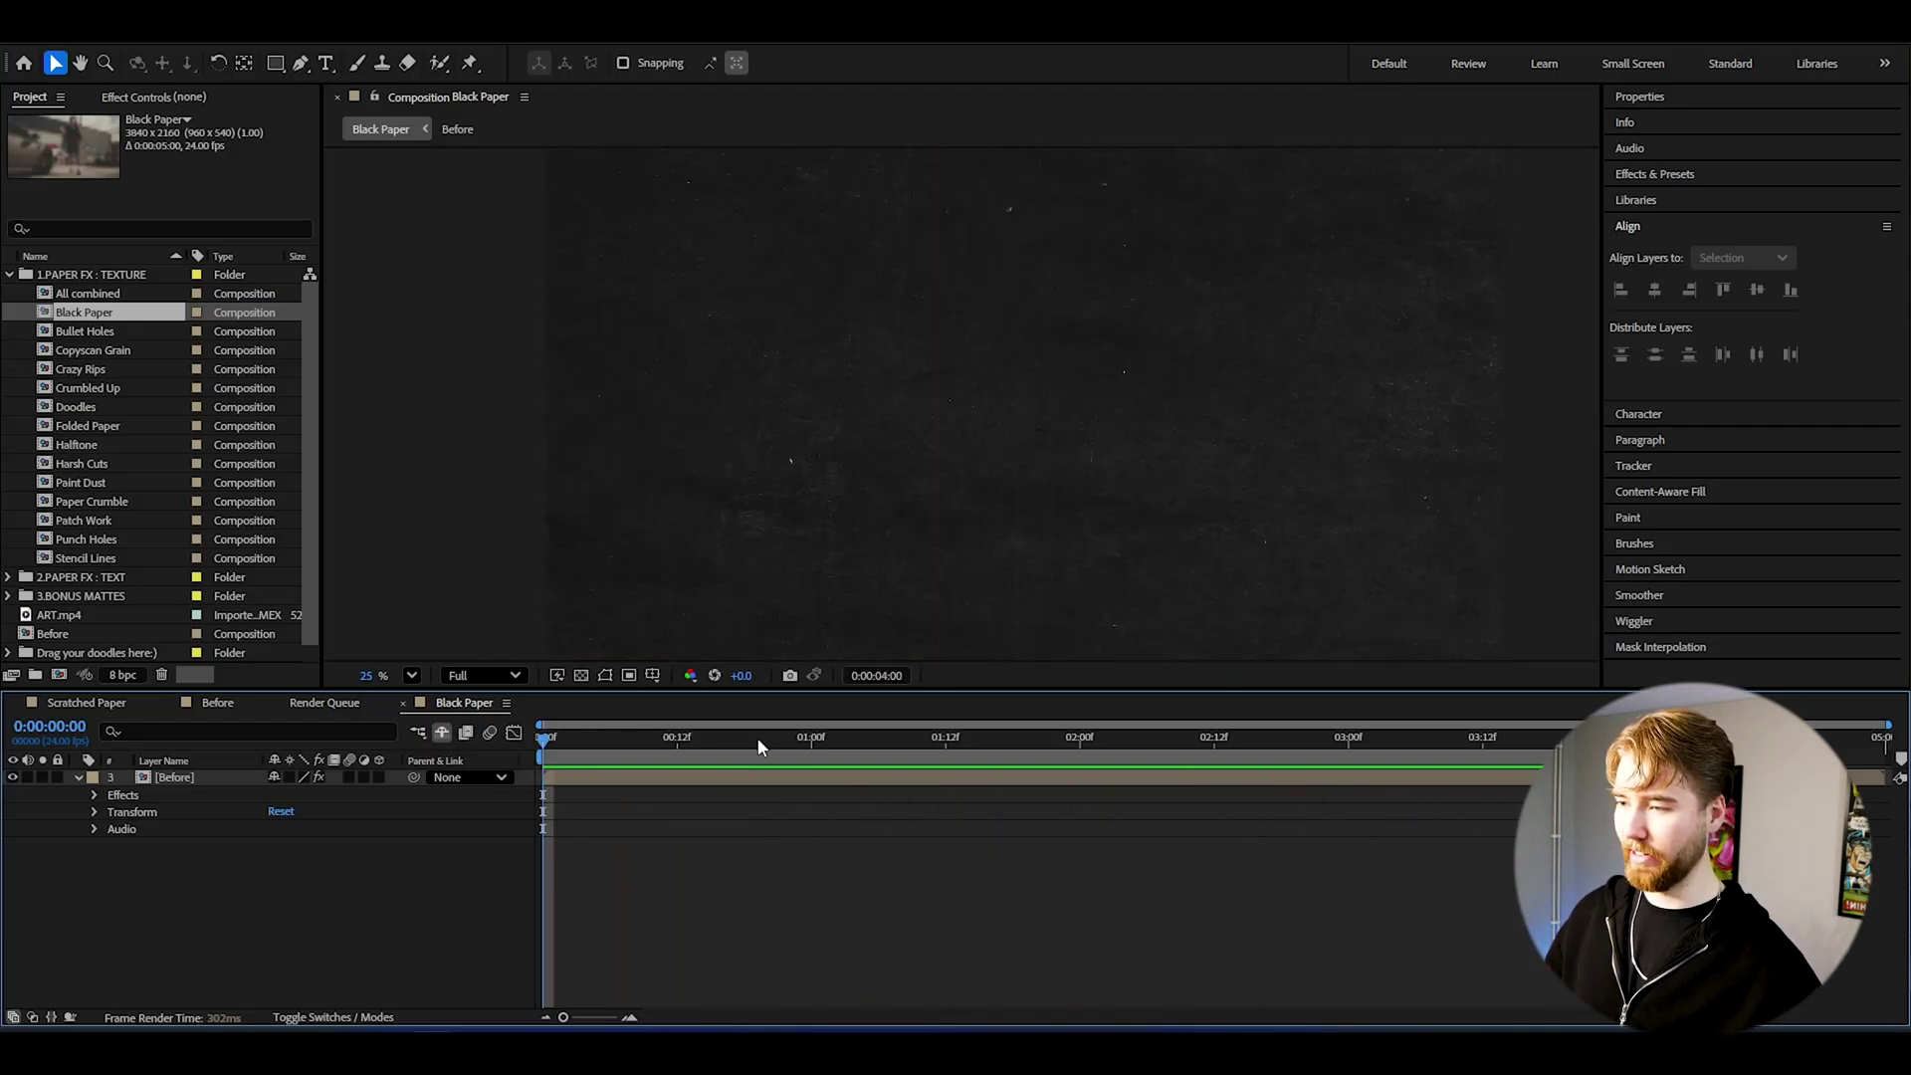
{"action": "key", "text": "space"}
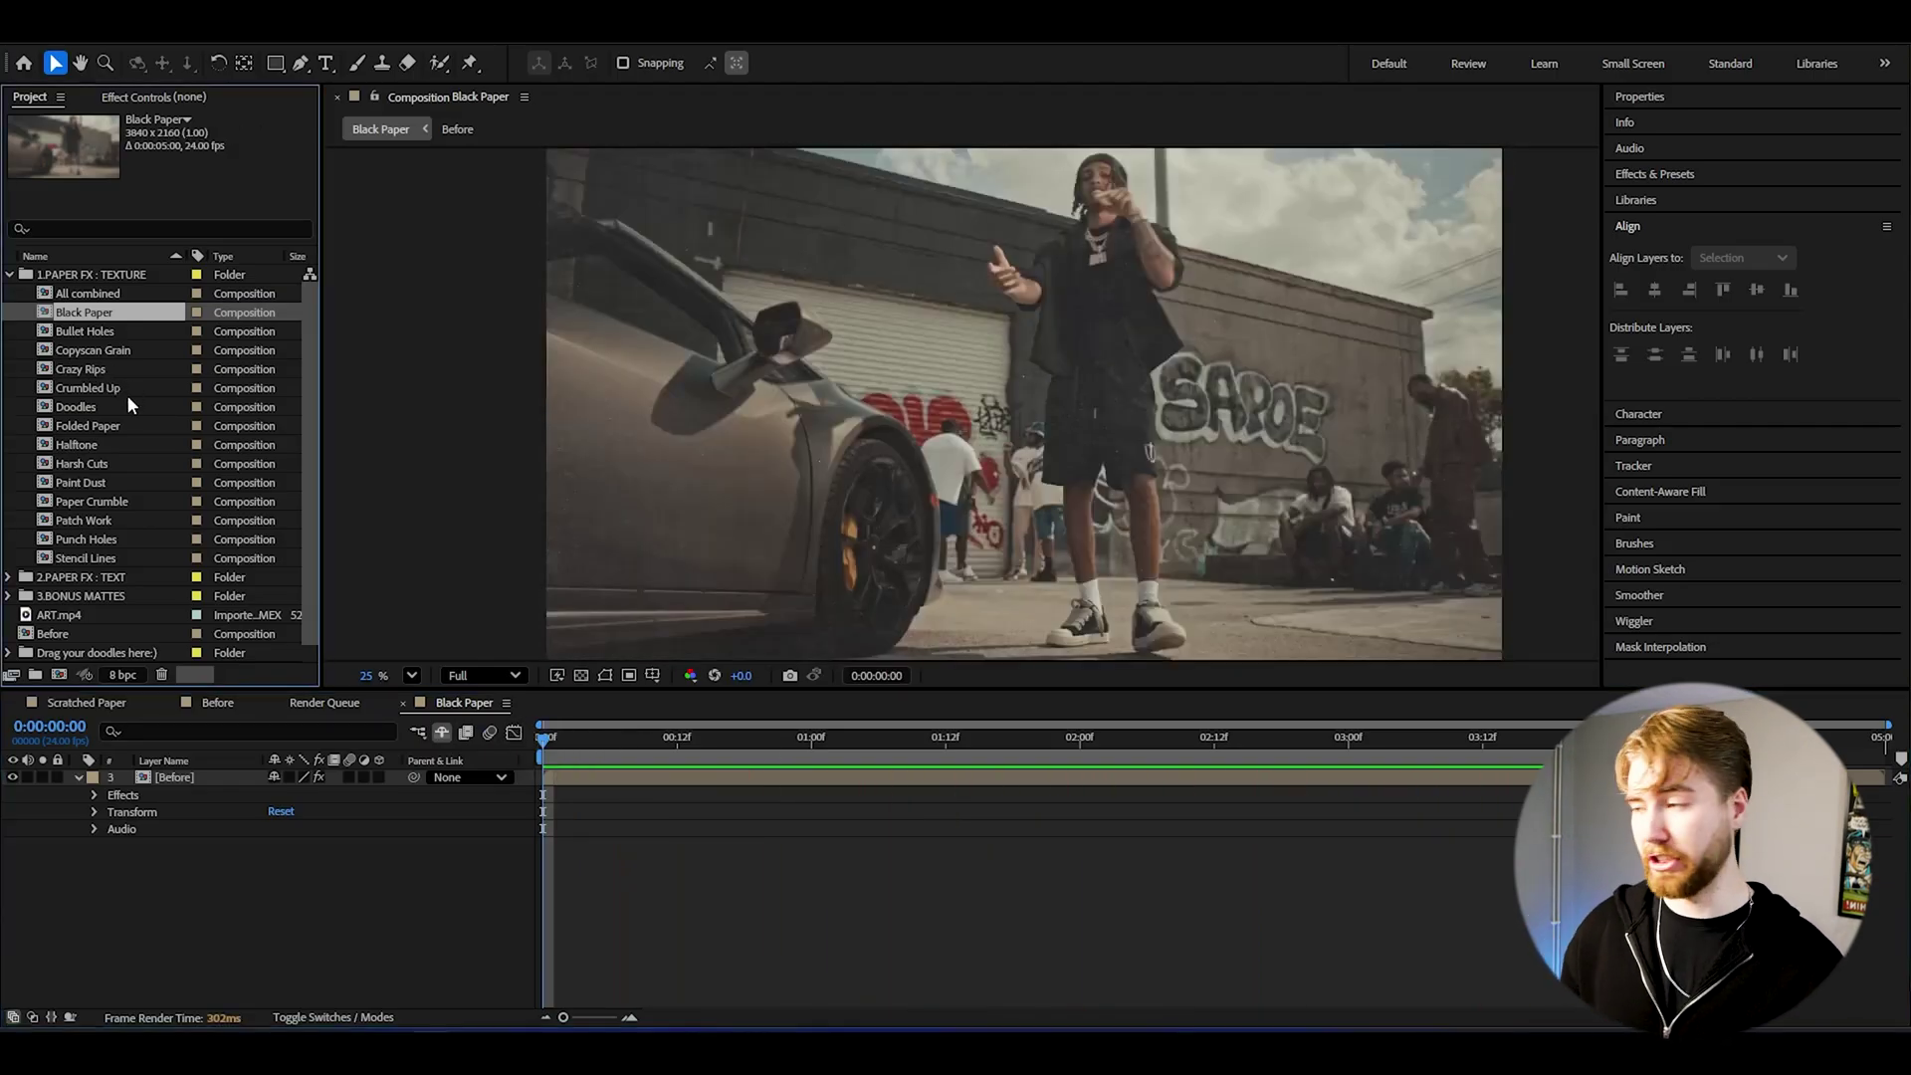
Step: Open the Paint Dust and Paper Crumble texture compositions and preview how each one looks on the footage
{"action": "double_click", "coordinate": [88, 482]}
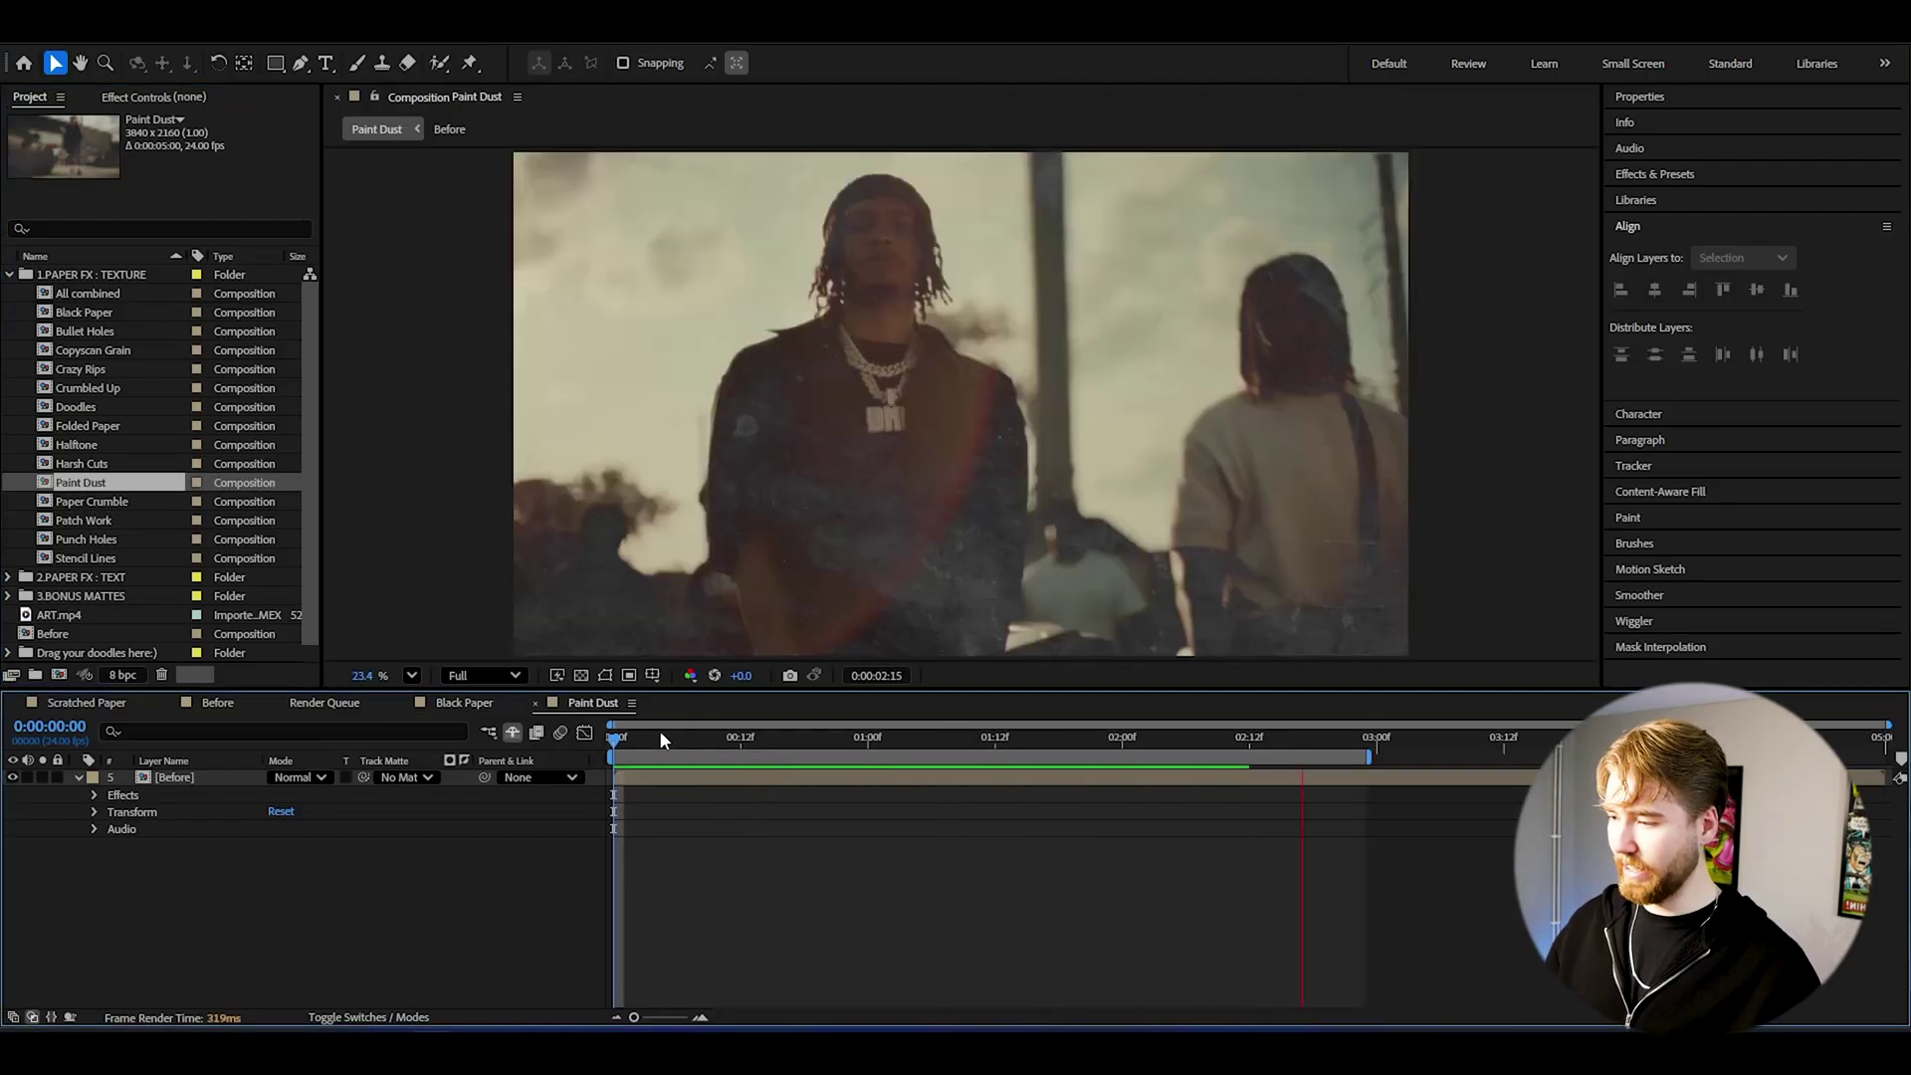
{"action": "left_click", "coordinate": [121, 502]}
{"action": "double_click", "coordinate": [124, 502]}
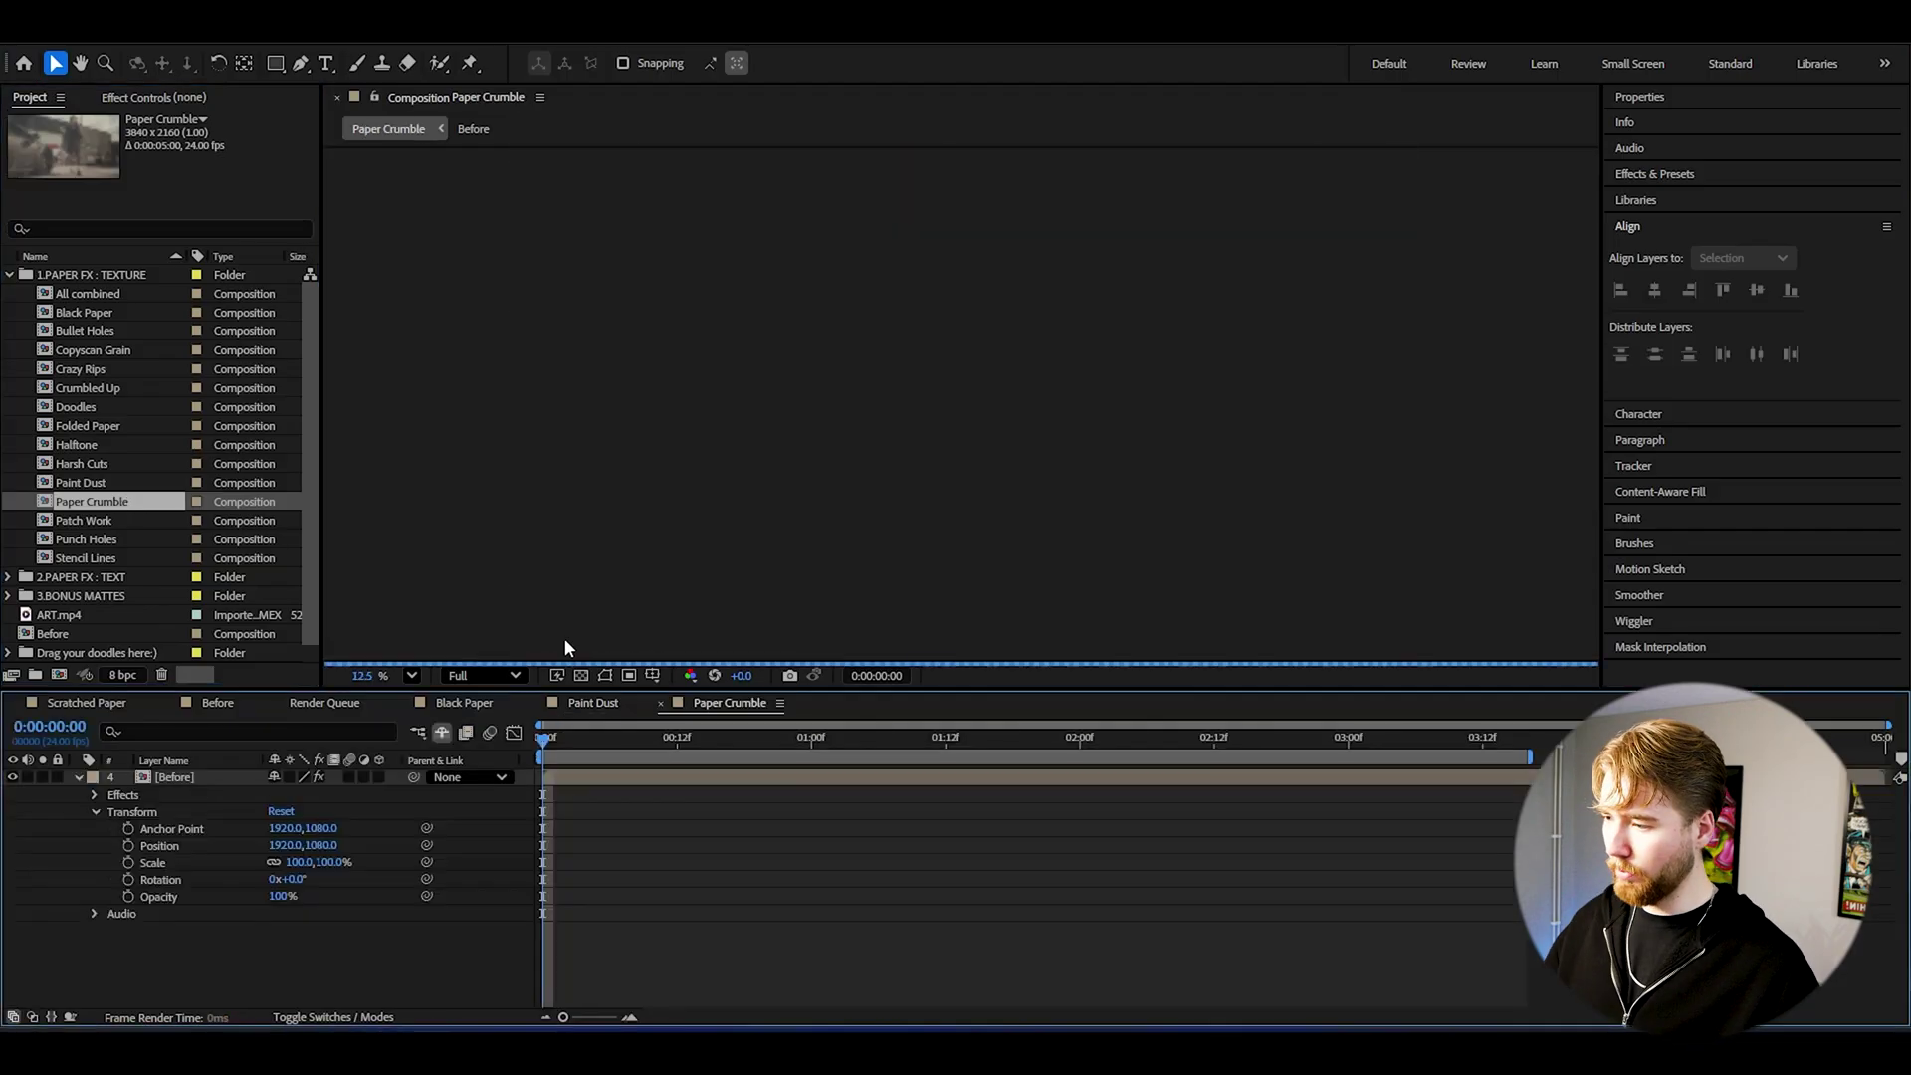
{"action": "key", "text": "space"}
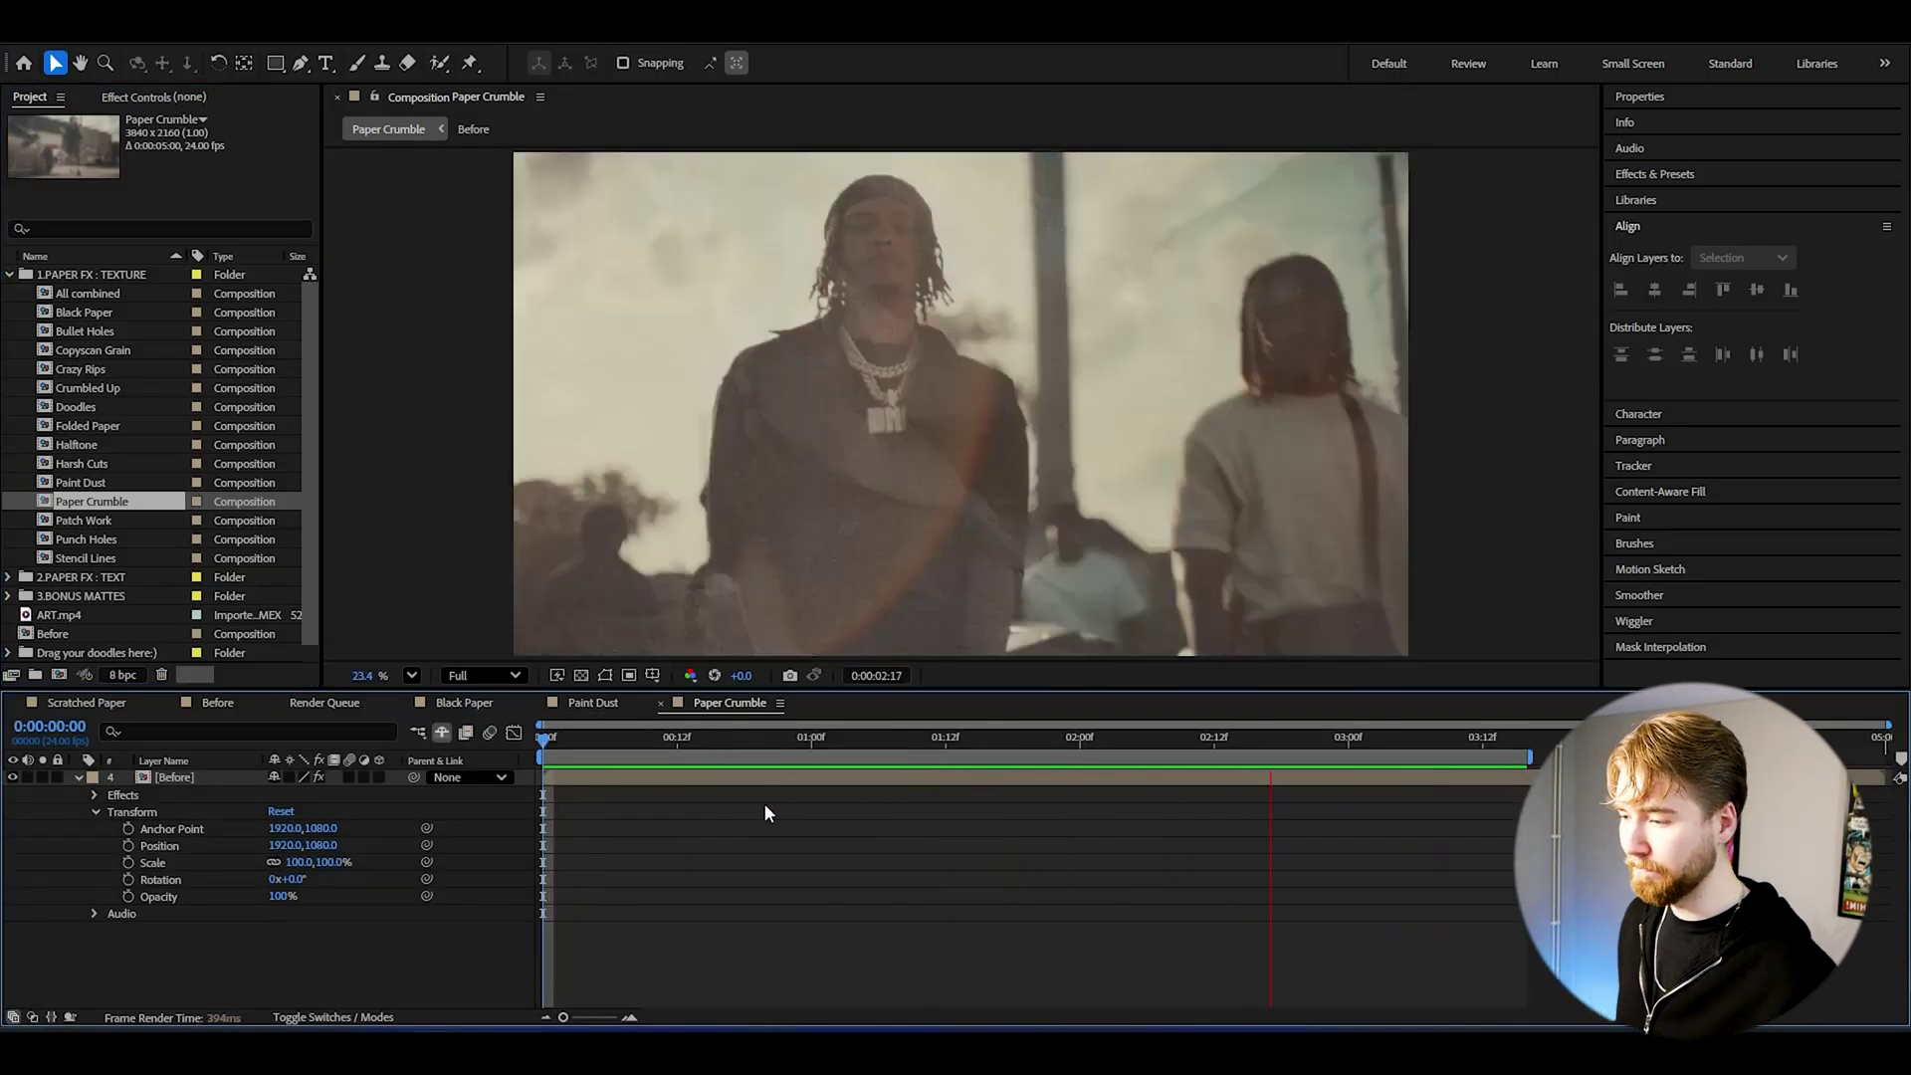
{"action": "left_click", "coordinate": [687, 740]}
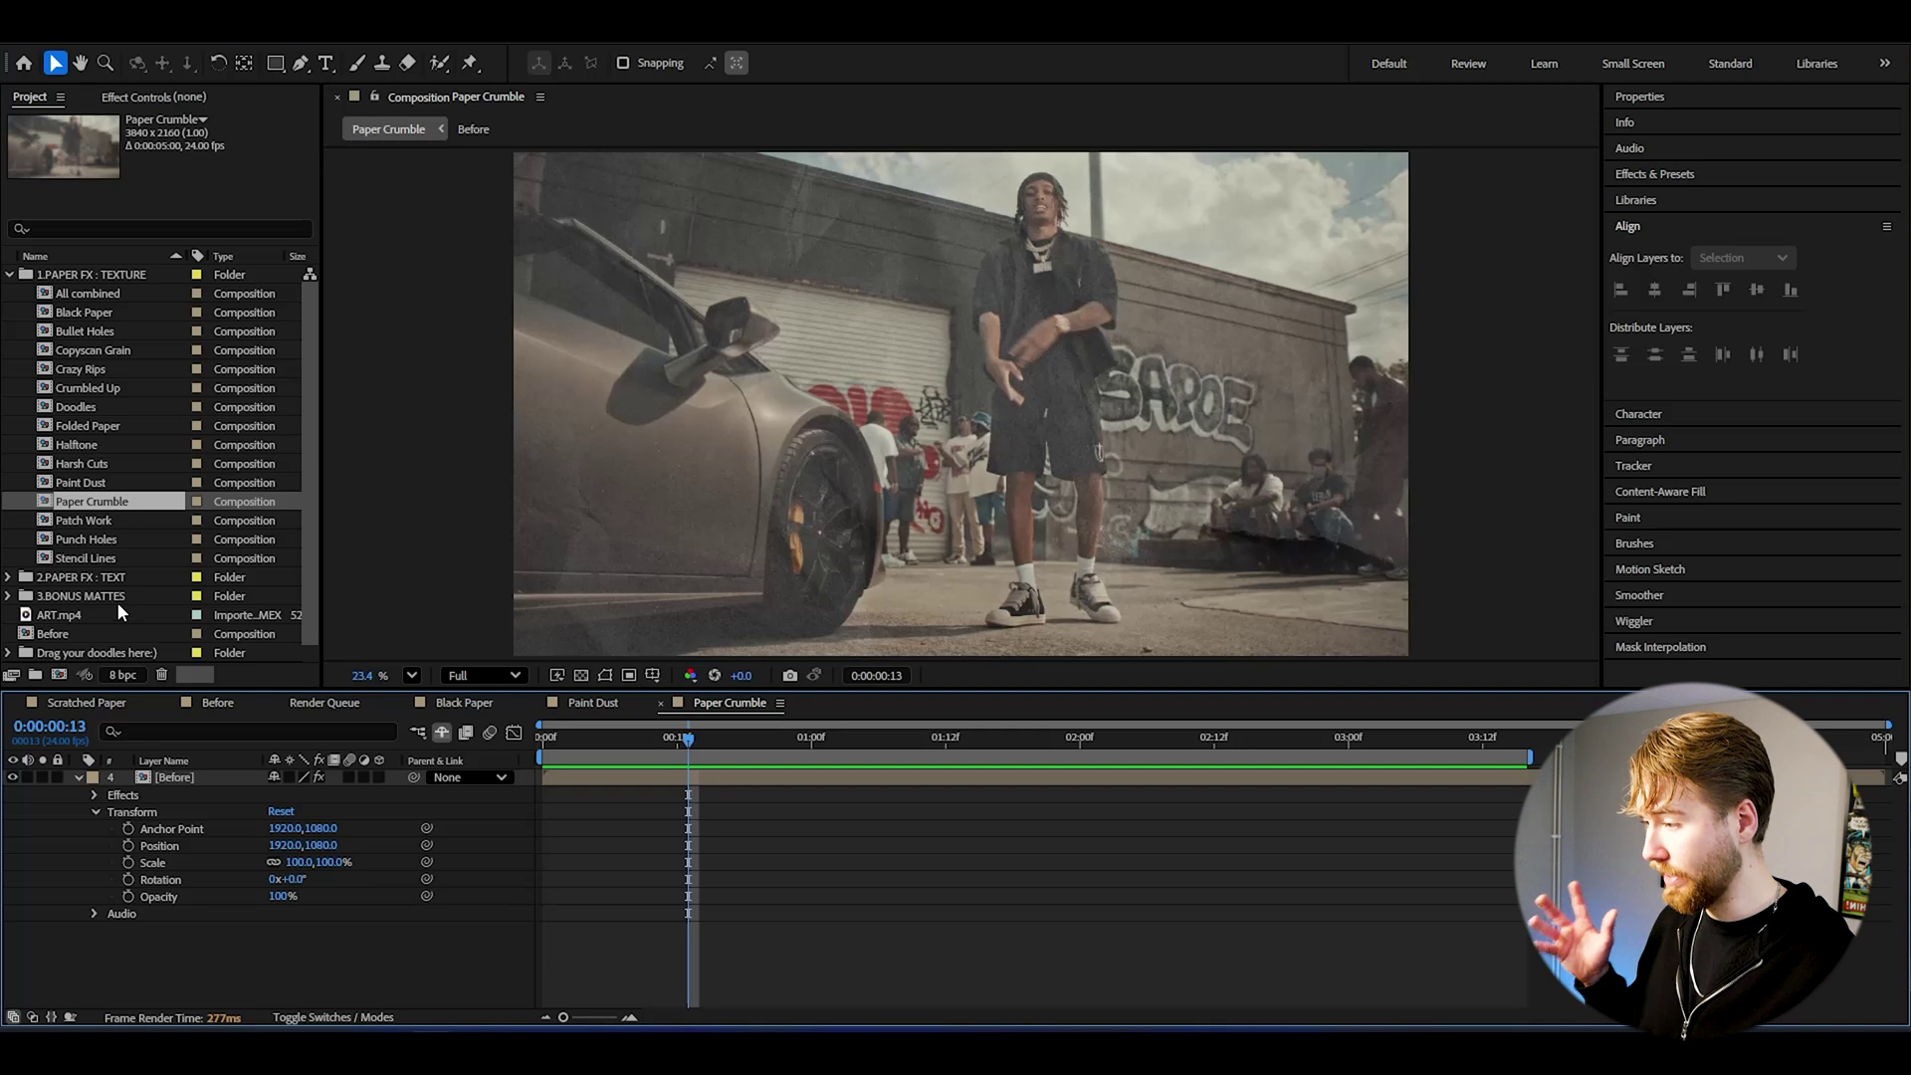
Step: Expand the 2.PAPER FX : TEXT folder and open the CHANGE TEXT HERE composition
{"action": "left_click", "coordinate": [67, 579]}
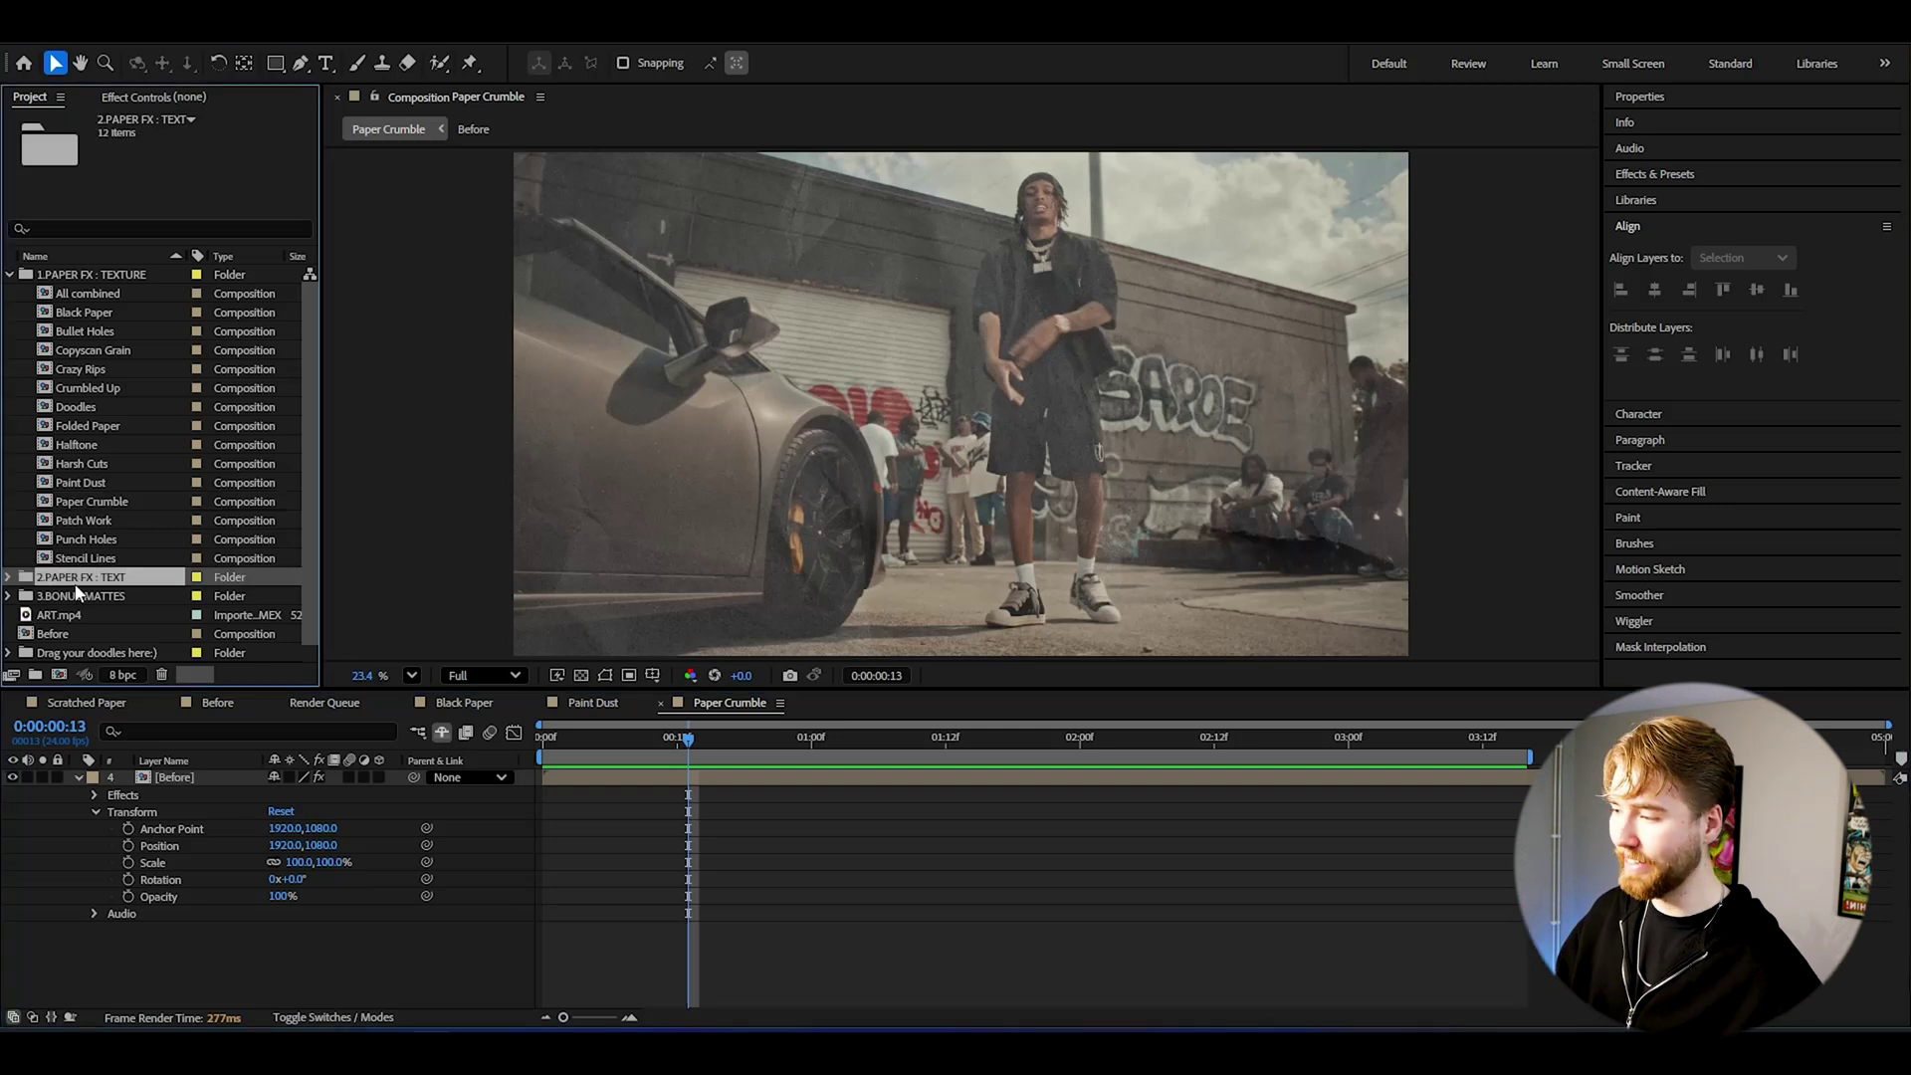
{"action": "left_click", "coordinate": [9, 577]}
{"action": "scroll", "coordinate": [63, 542], "scroll_direction": "down", "scroll_amount": 3}
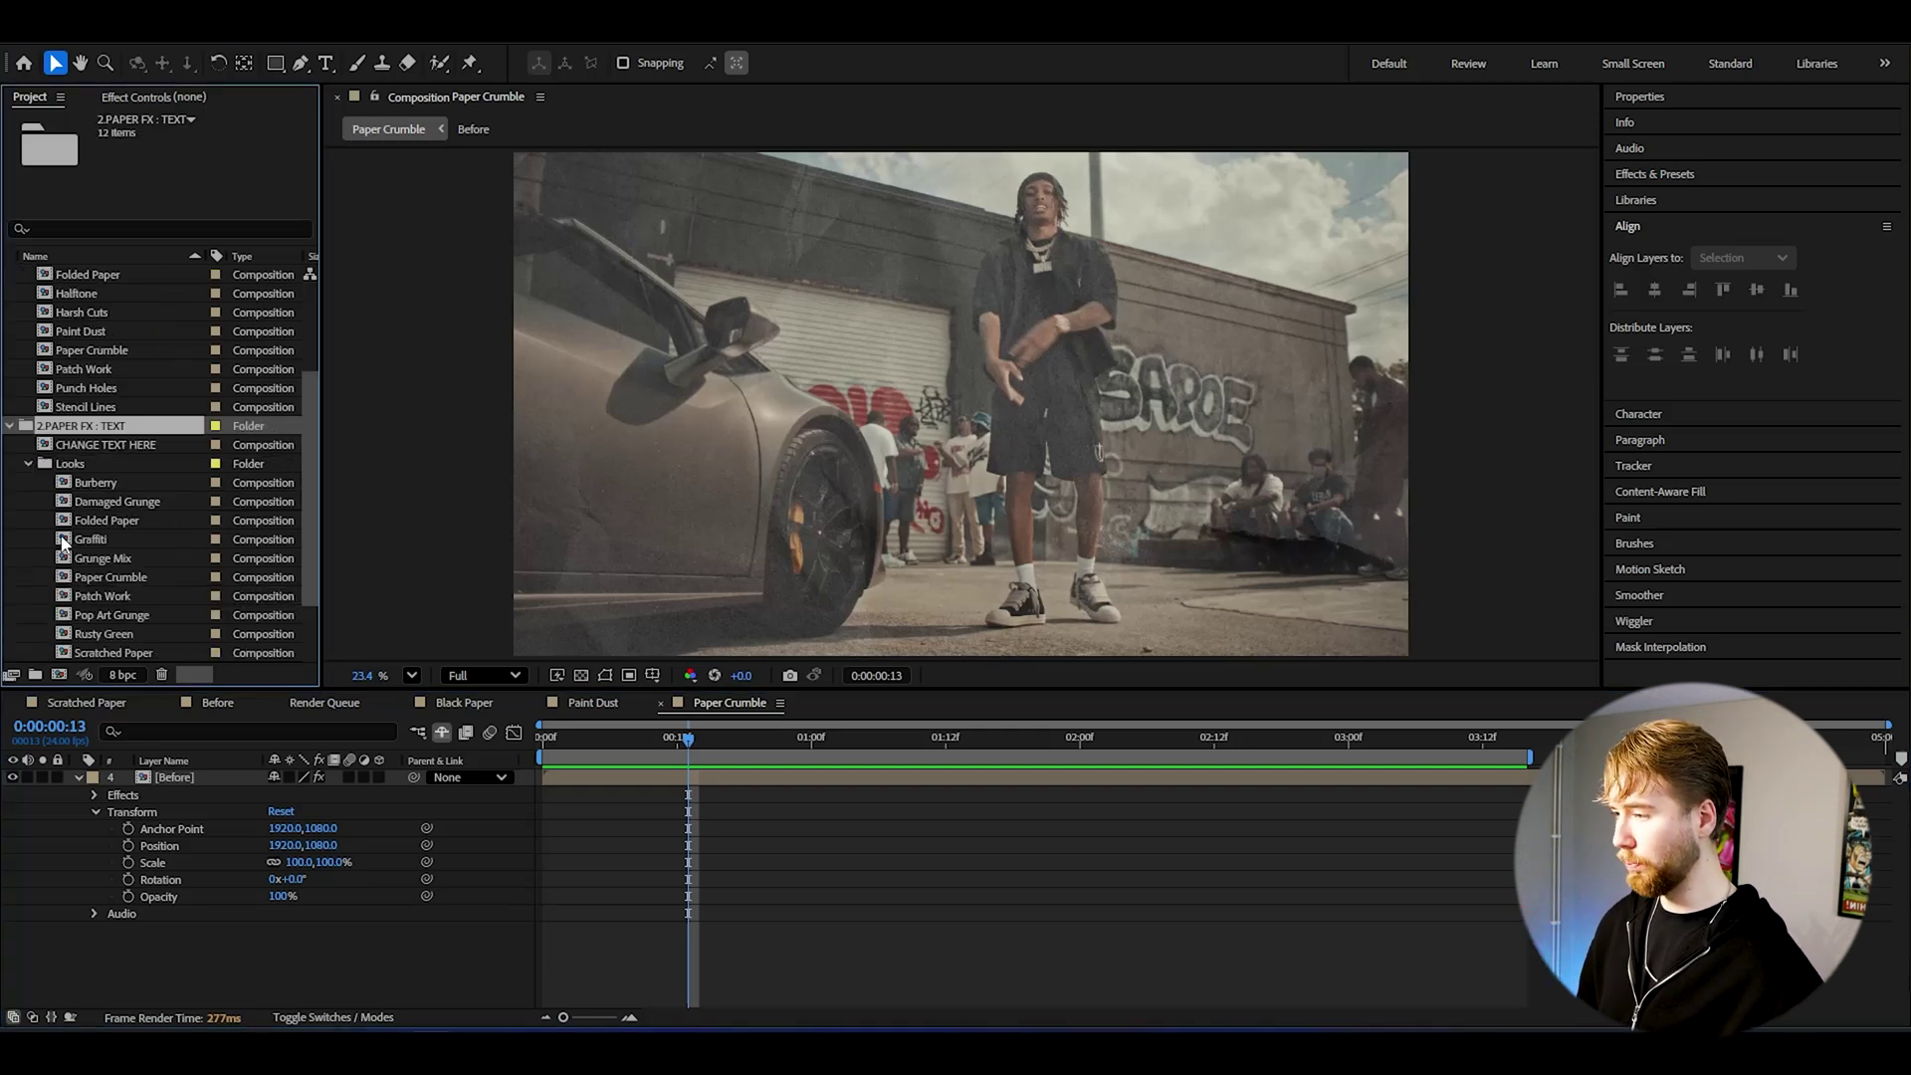
{"action": "left_click", "coordinate": [83, 447]}
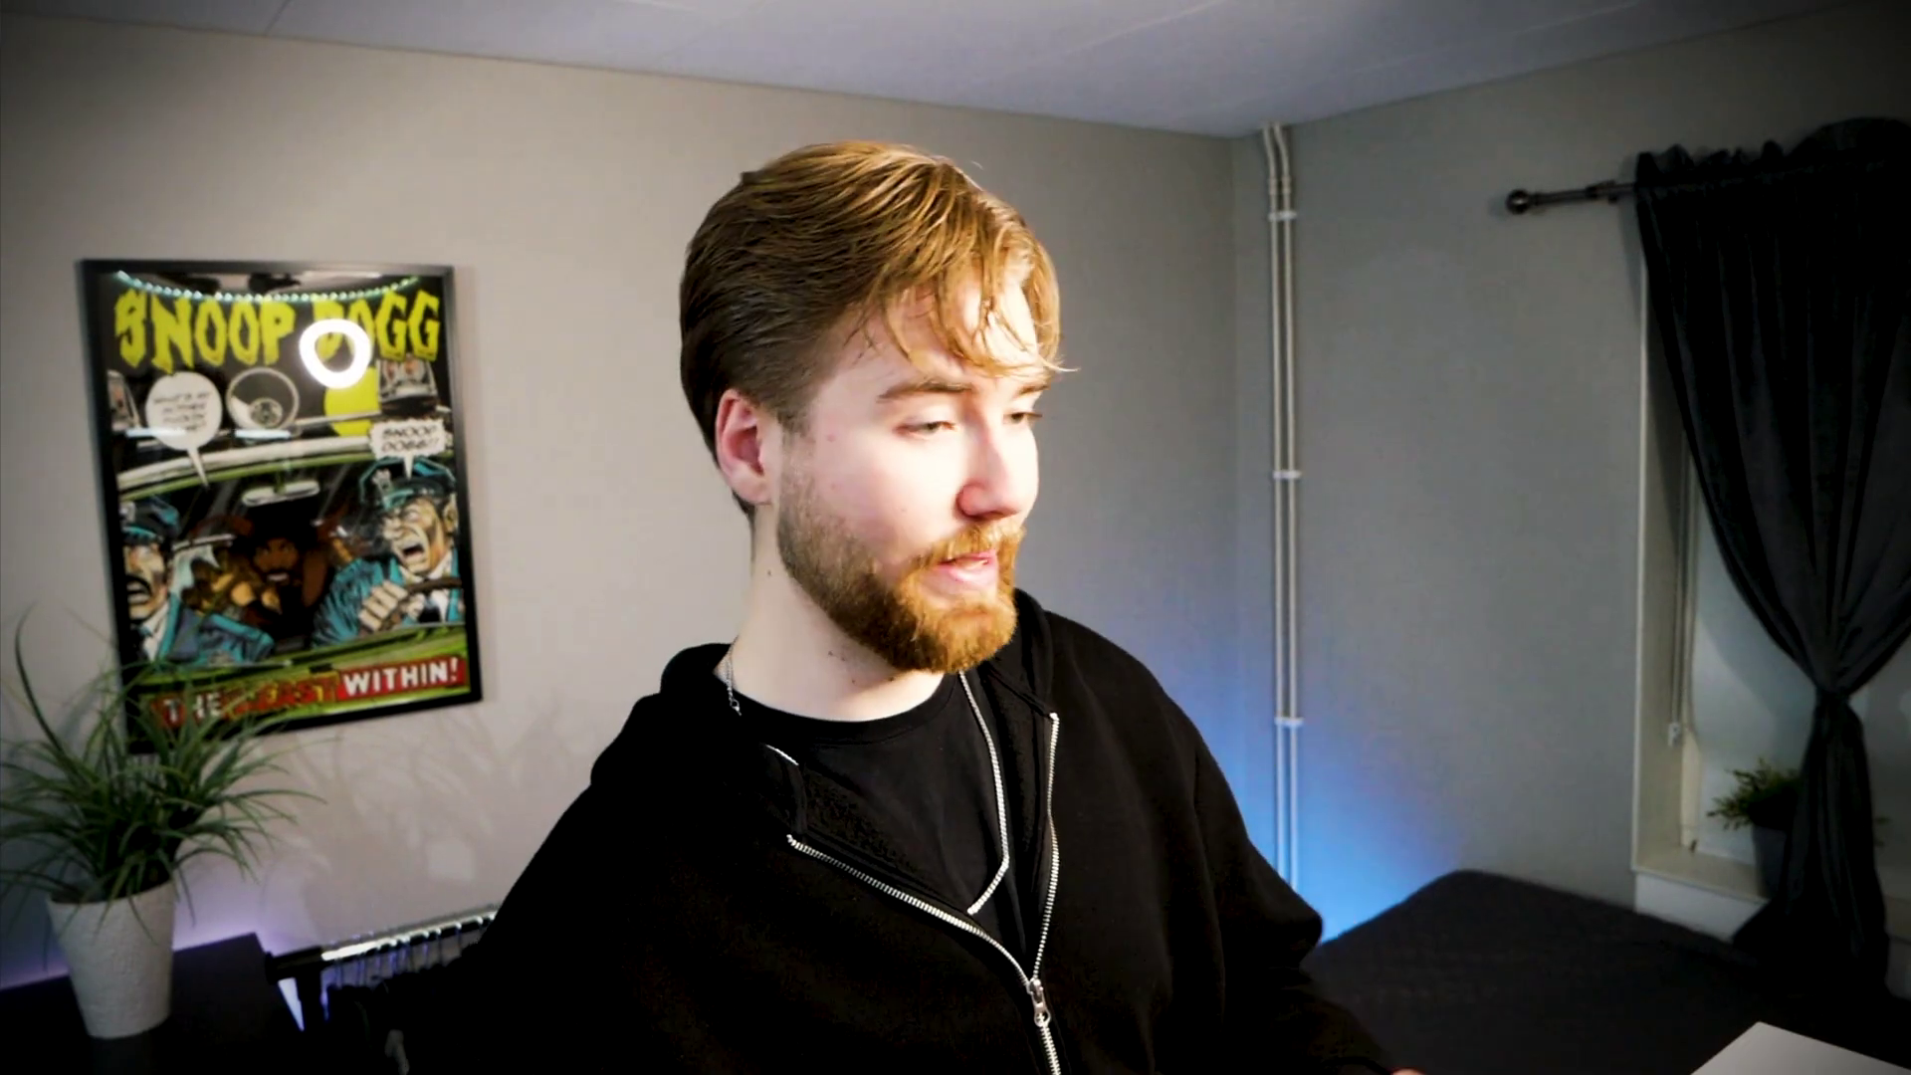
{"action": "double_click", "coordinate": [83, 445]}
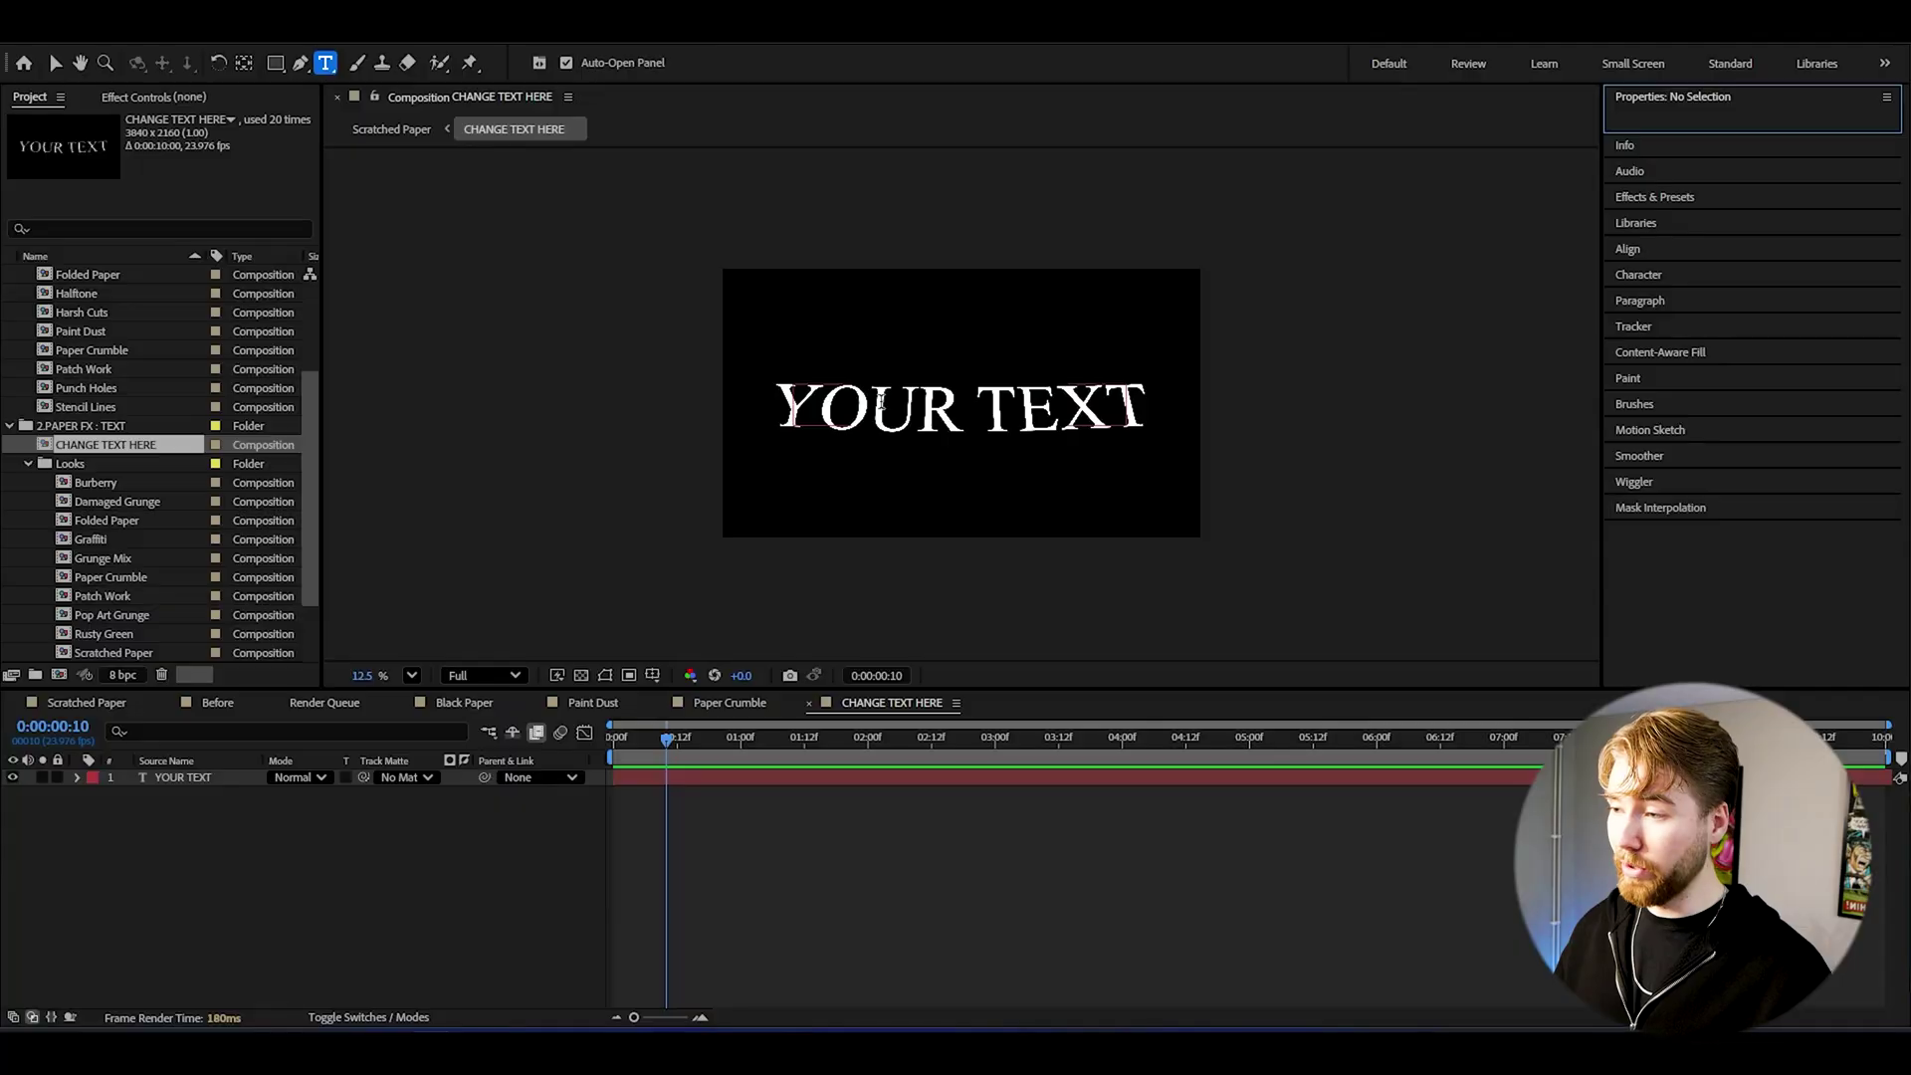
Step: Replace the placeholder text with MIXED MEDIA on two lines and set its font to Alte Haas Grotesk Bold
{"action": "left_click", "coordinate": [893, 400]}
{"action": "key", "text": "ctrl+a"}
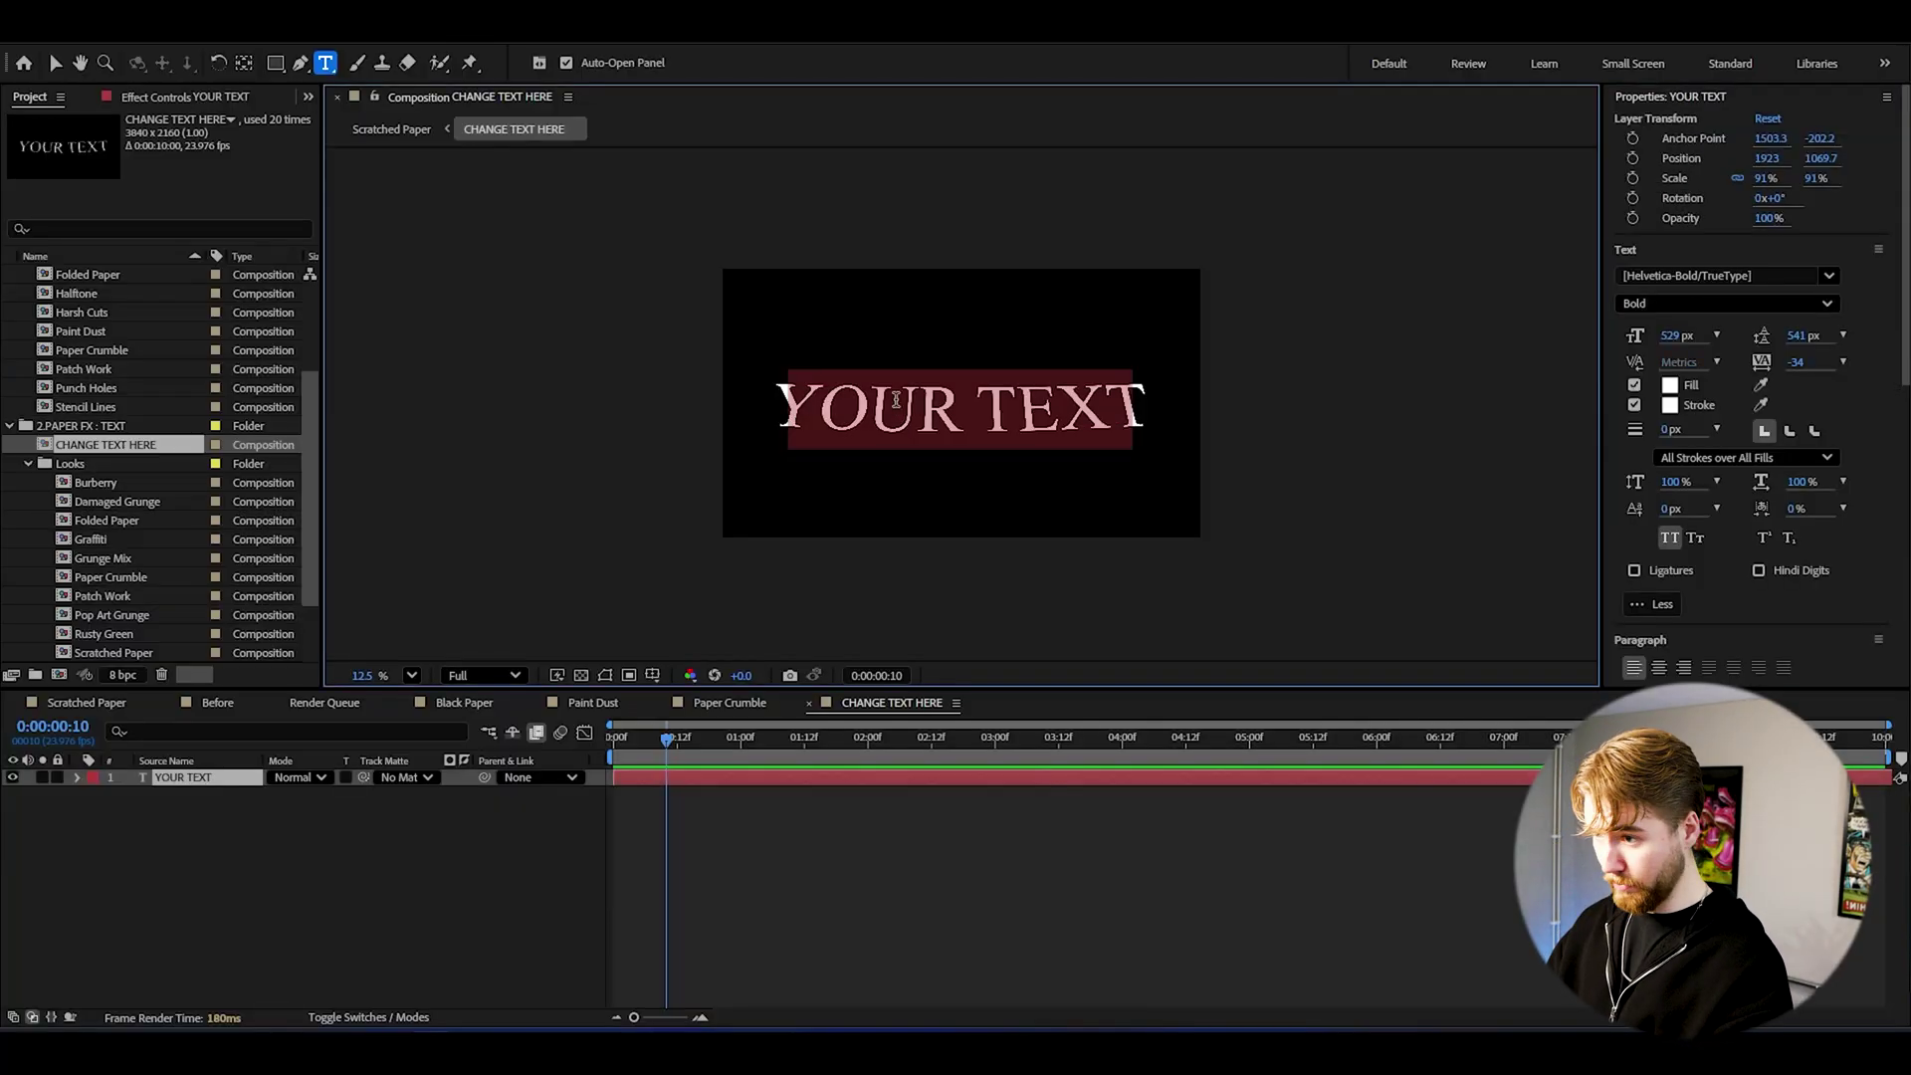
{"action": "type", "text": "MIXED"}
{"action": "key", "text": "Return"}
{"action": "type", "text": "MEDIA"}
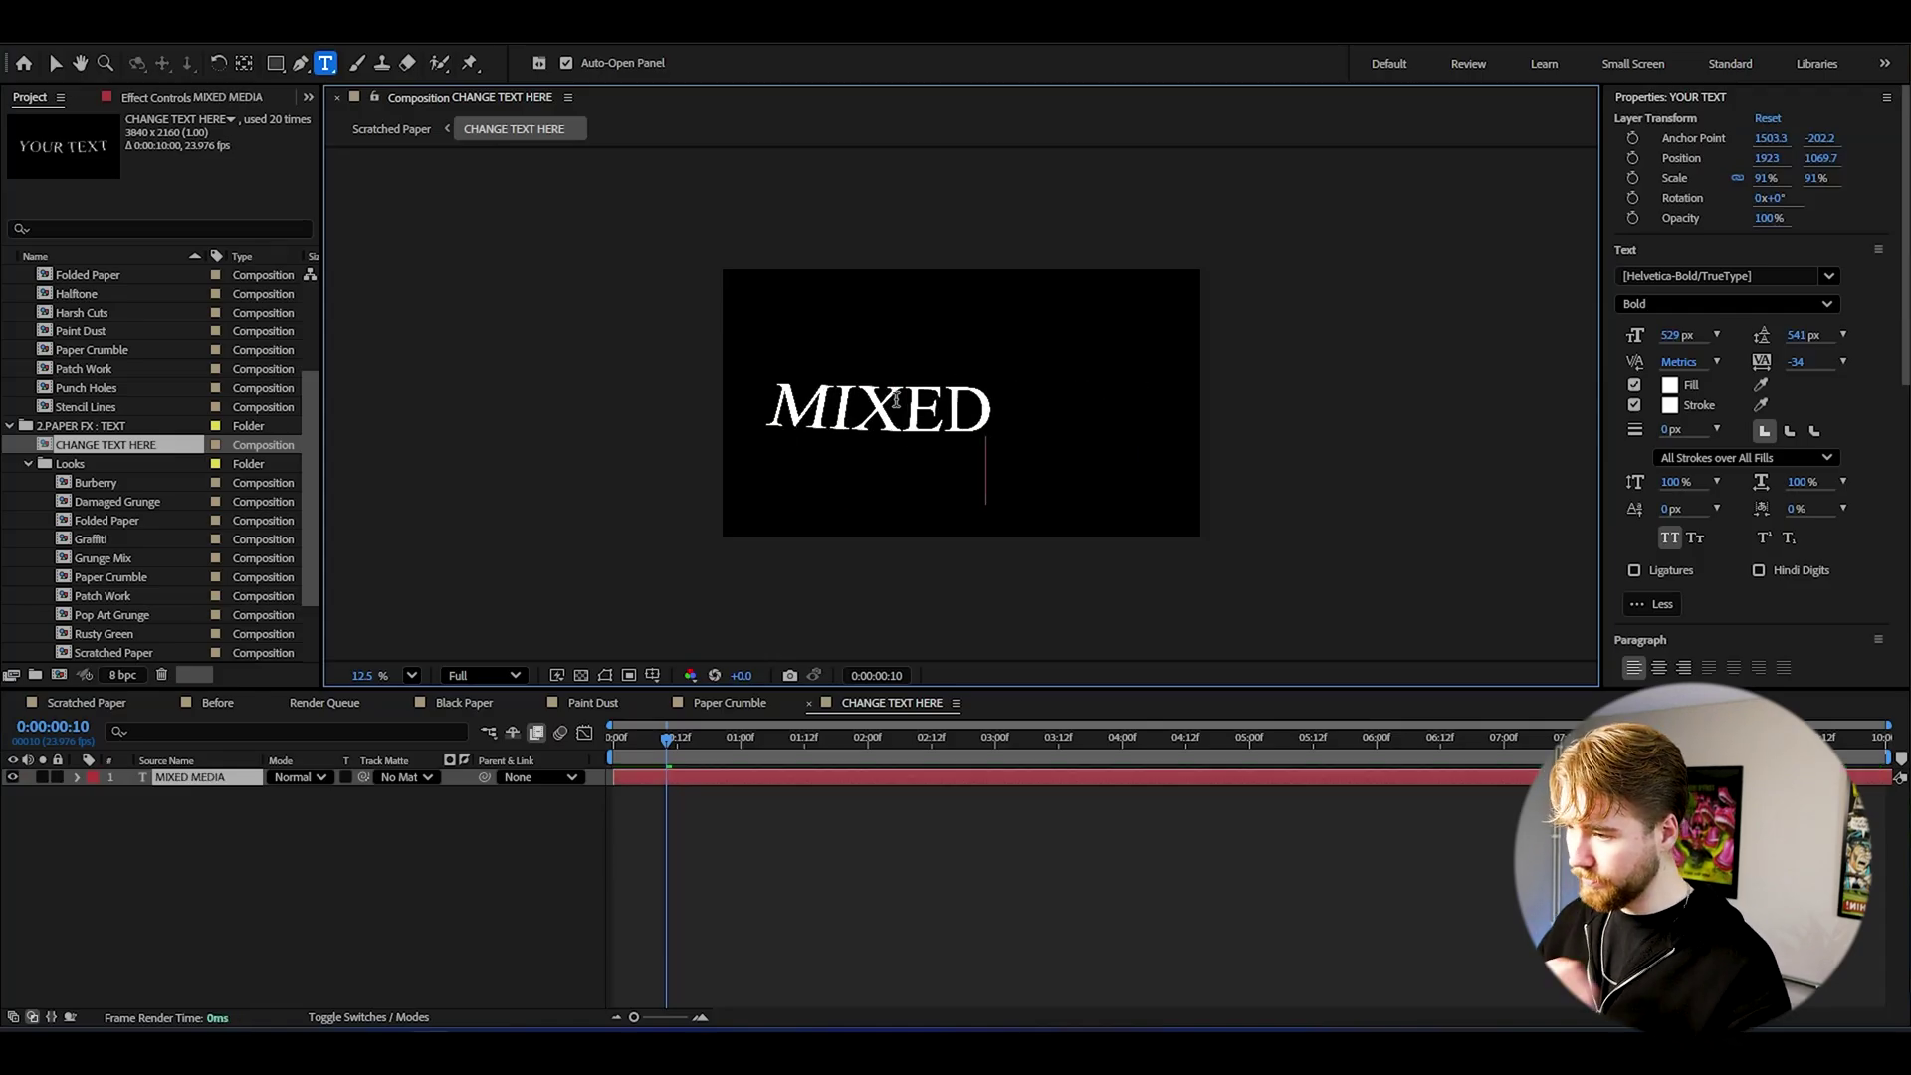
{"action": "key", "text": "ctrl+a"}
{"action": "left_click", "coordinate": [1815, 289]}
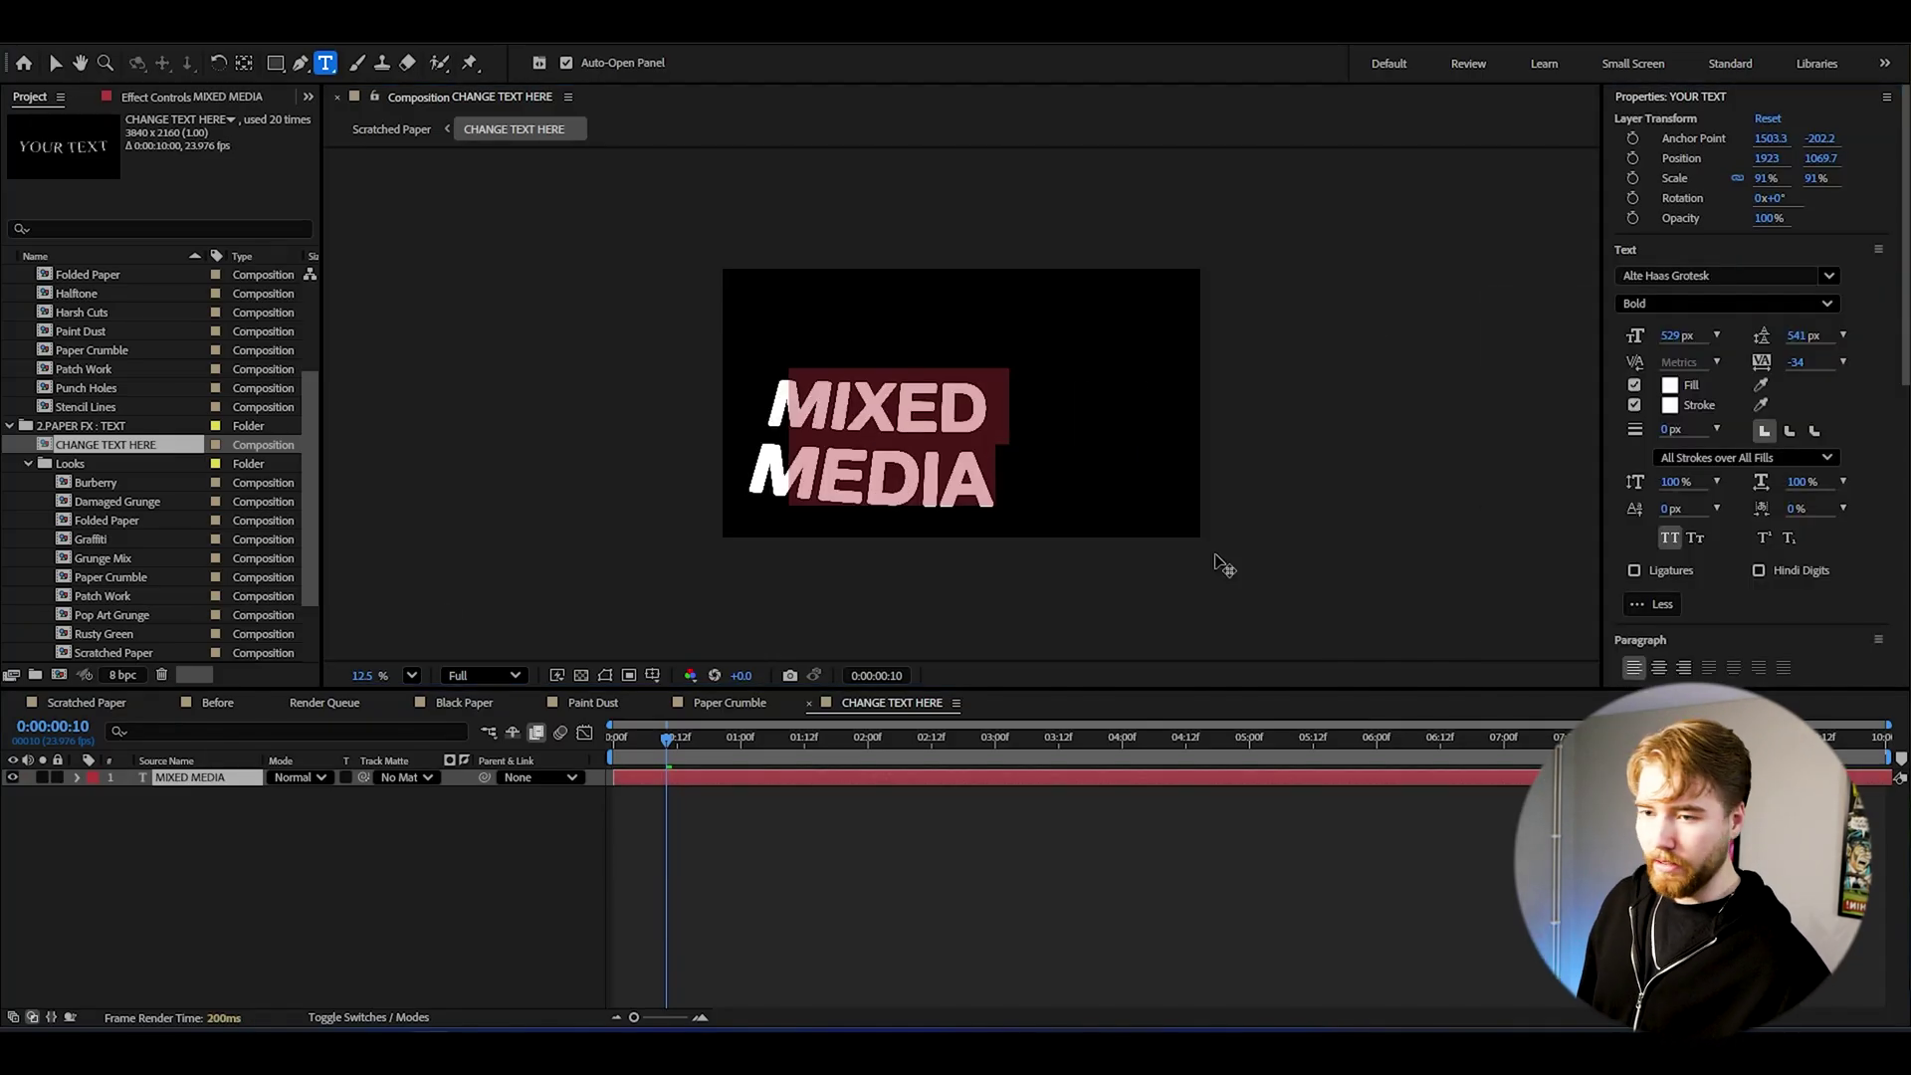
Step: Center the MIXED MEDIA text layer horizontally and vertically in the composition
{"action": "scroll", "coordinate": [1814, 555], "scroll_direction": "down", "scroll_amount": 4}
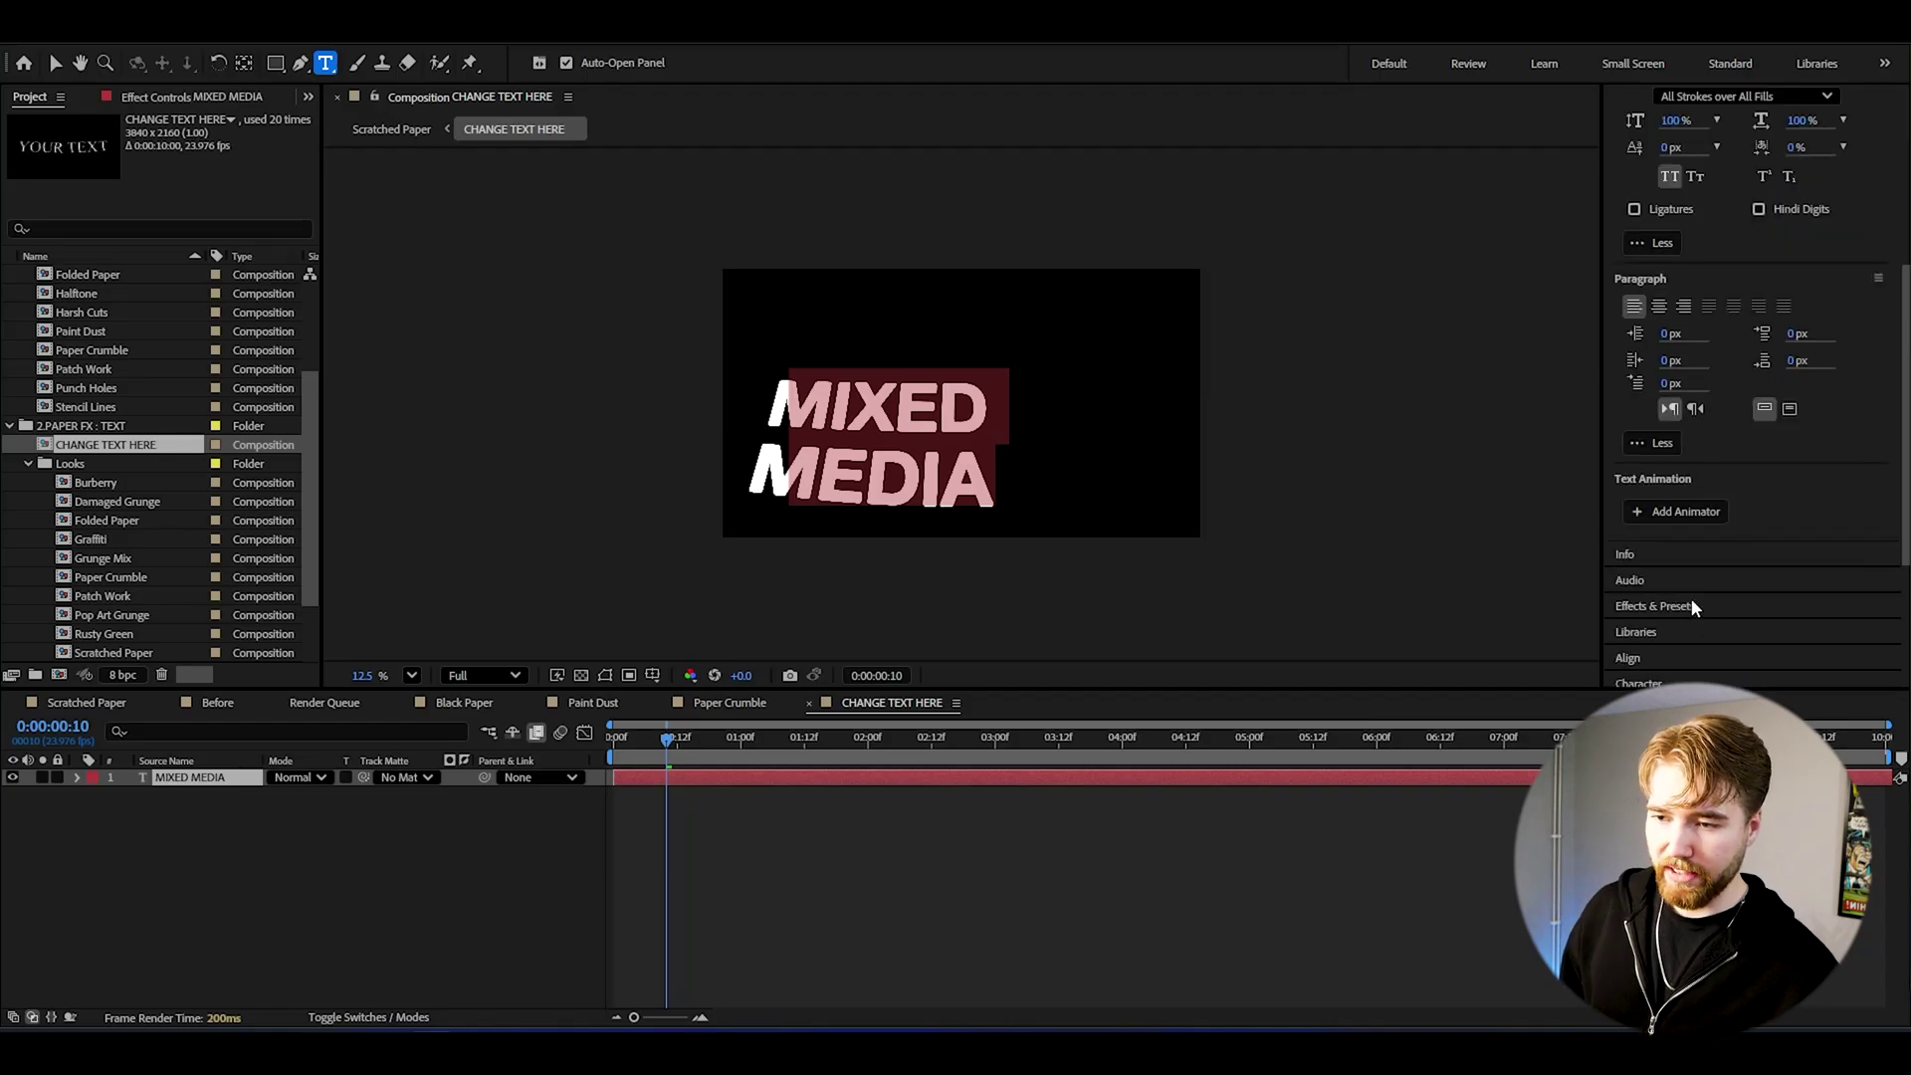
{"action": "scroll", "coordinate": [1692, 616], "scroll_direction": "down", "scroll_amount": 2}
{"action": "left_click", "coordinate": [1628, 537]}
{"action": "left_click", "coordinate": [1654, 290]}
{"action": "left_click", "coordinate": [1757, 290]}
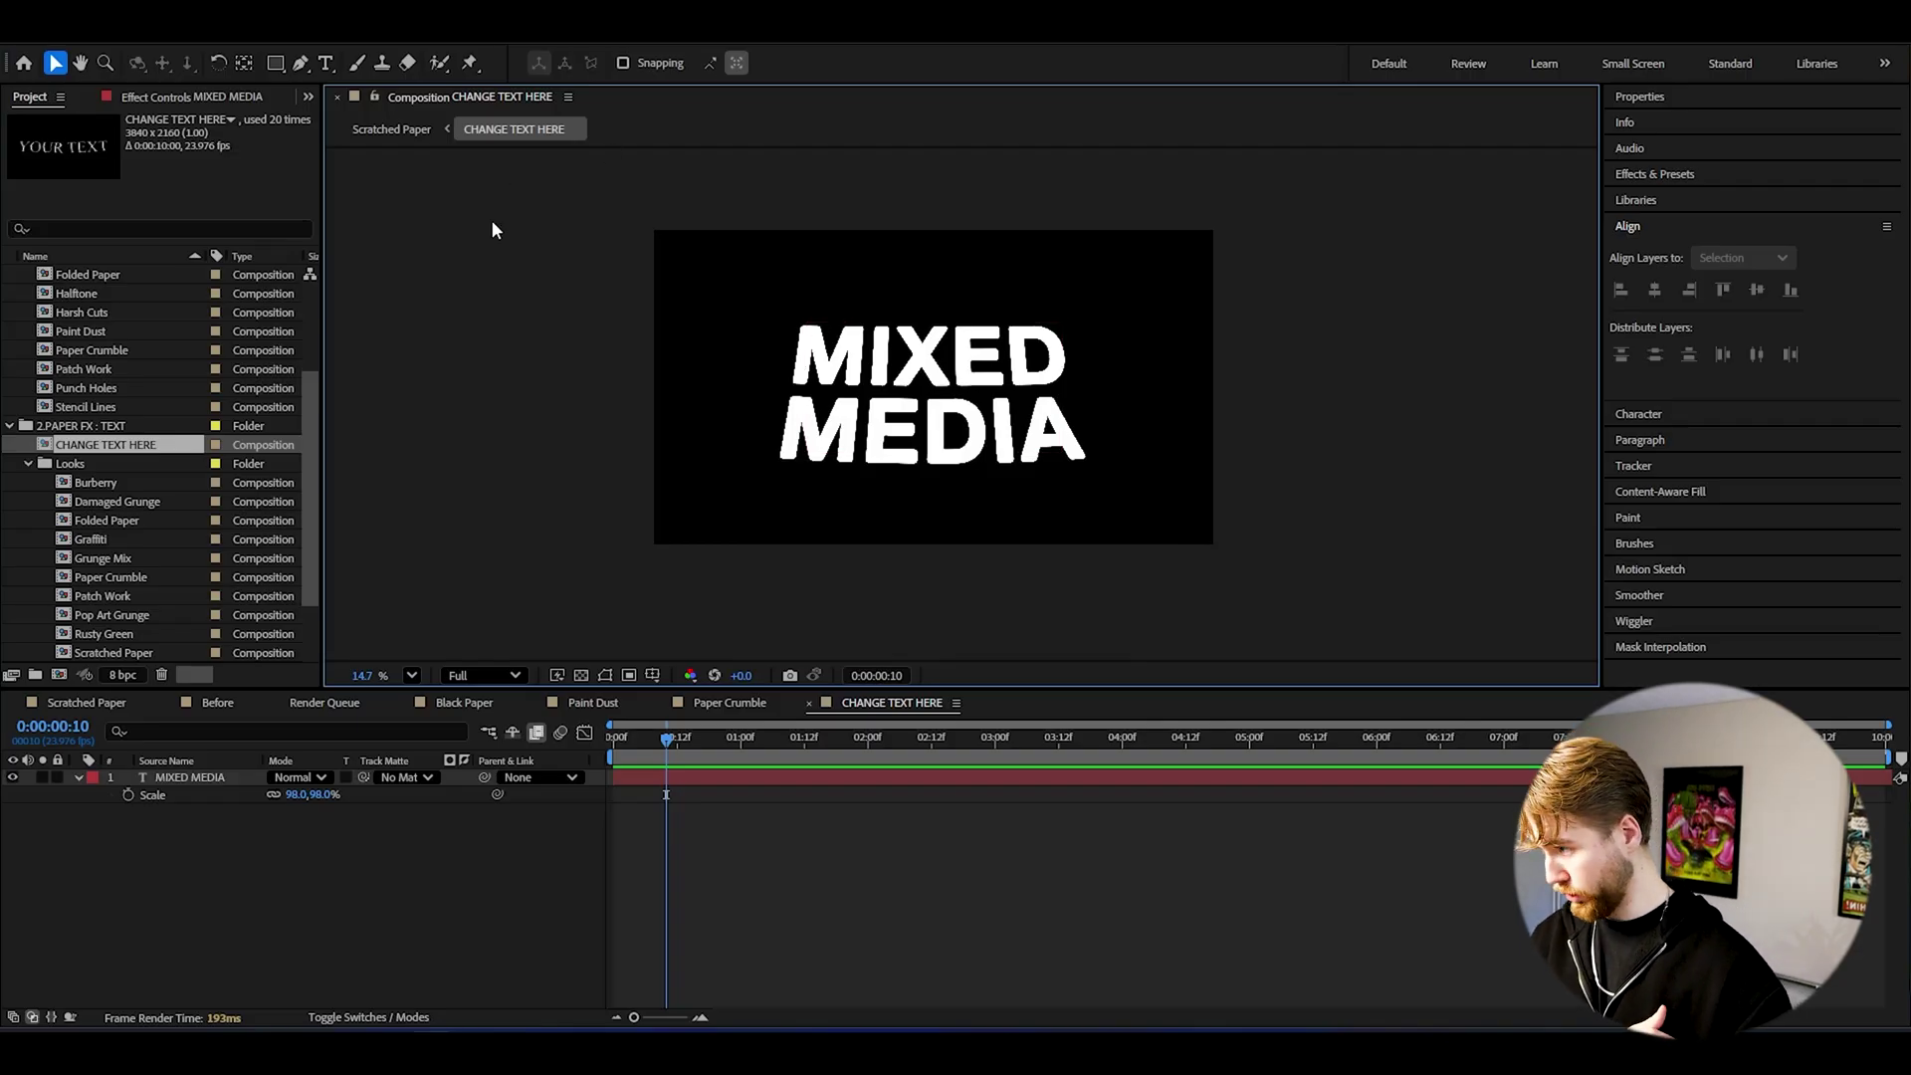
Step: Open the Damaged Grunge composition from the text looks and preview the styled title
{"action": "scroll", "coordinate": [133, 521], "scroll_direction": "down", "scroll_amount": 2}
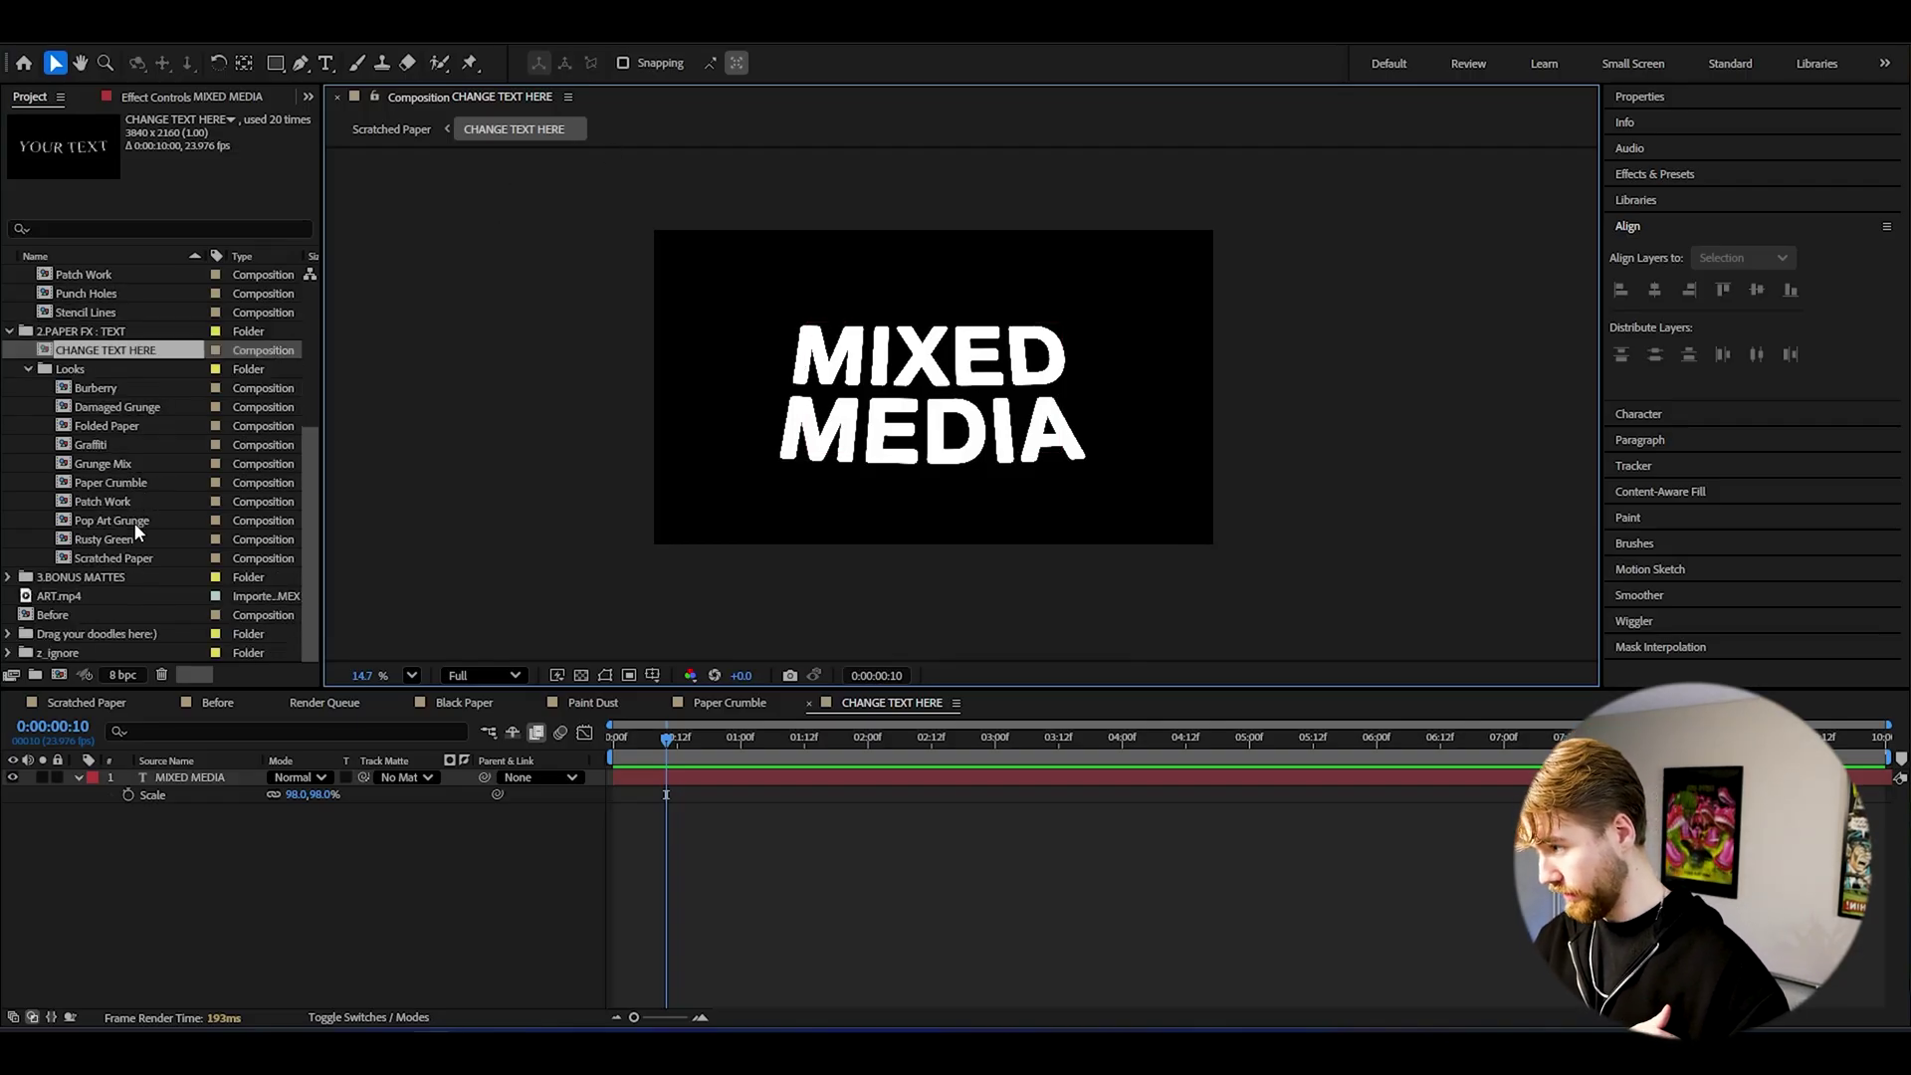
{"action": "double_click", "coordinate": [103, 410]}
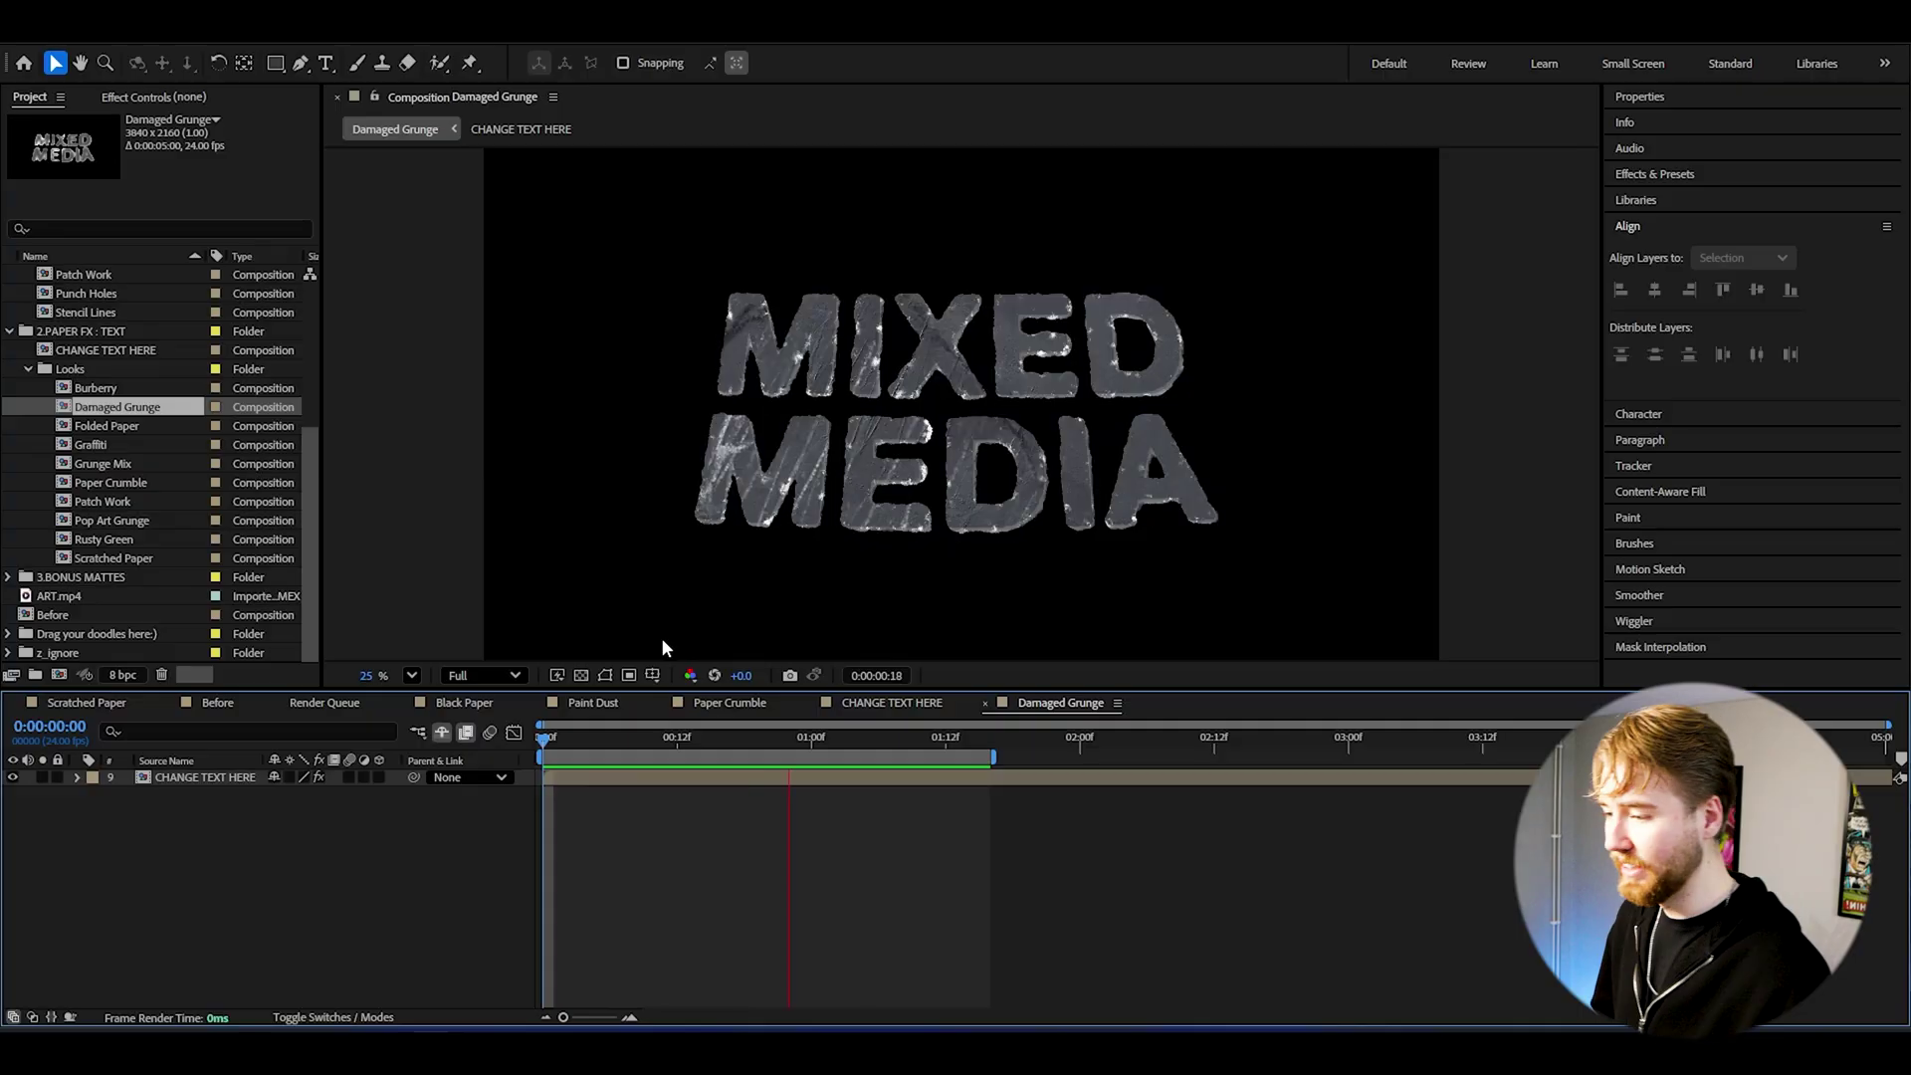
{"action": "key", "text": "space"}
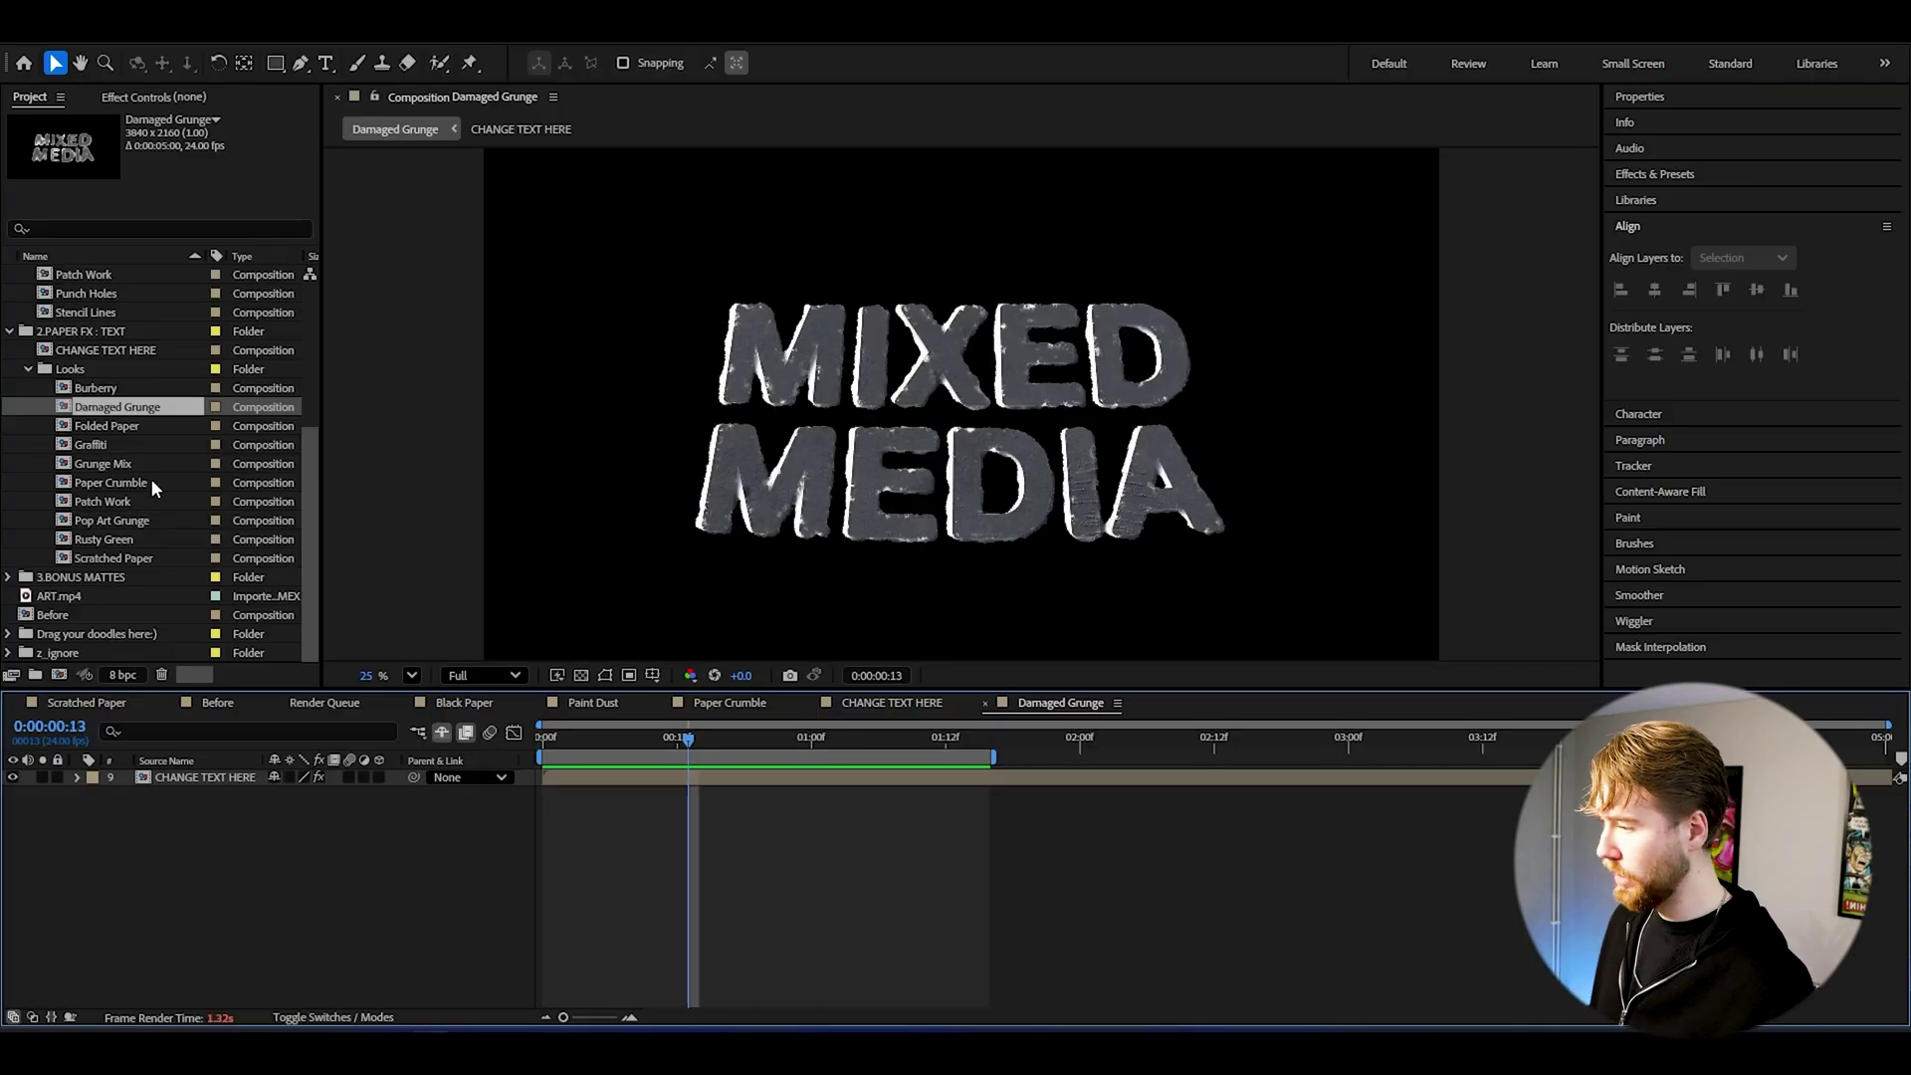
Step: Open the Graffiti text look, play it back, inspect the letter texture up close, and fit the composition to the view
{"action": "double_click", "coordinate": [92, 446]}
{"action": "key", "text": "space"}
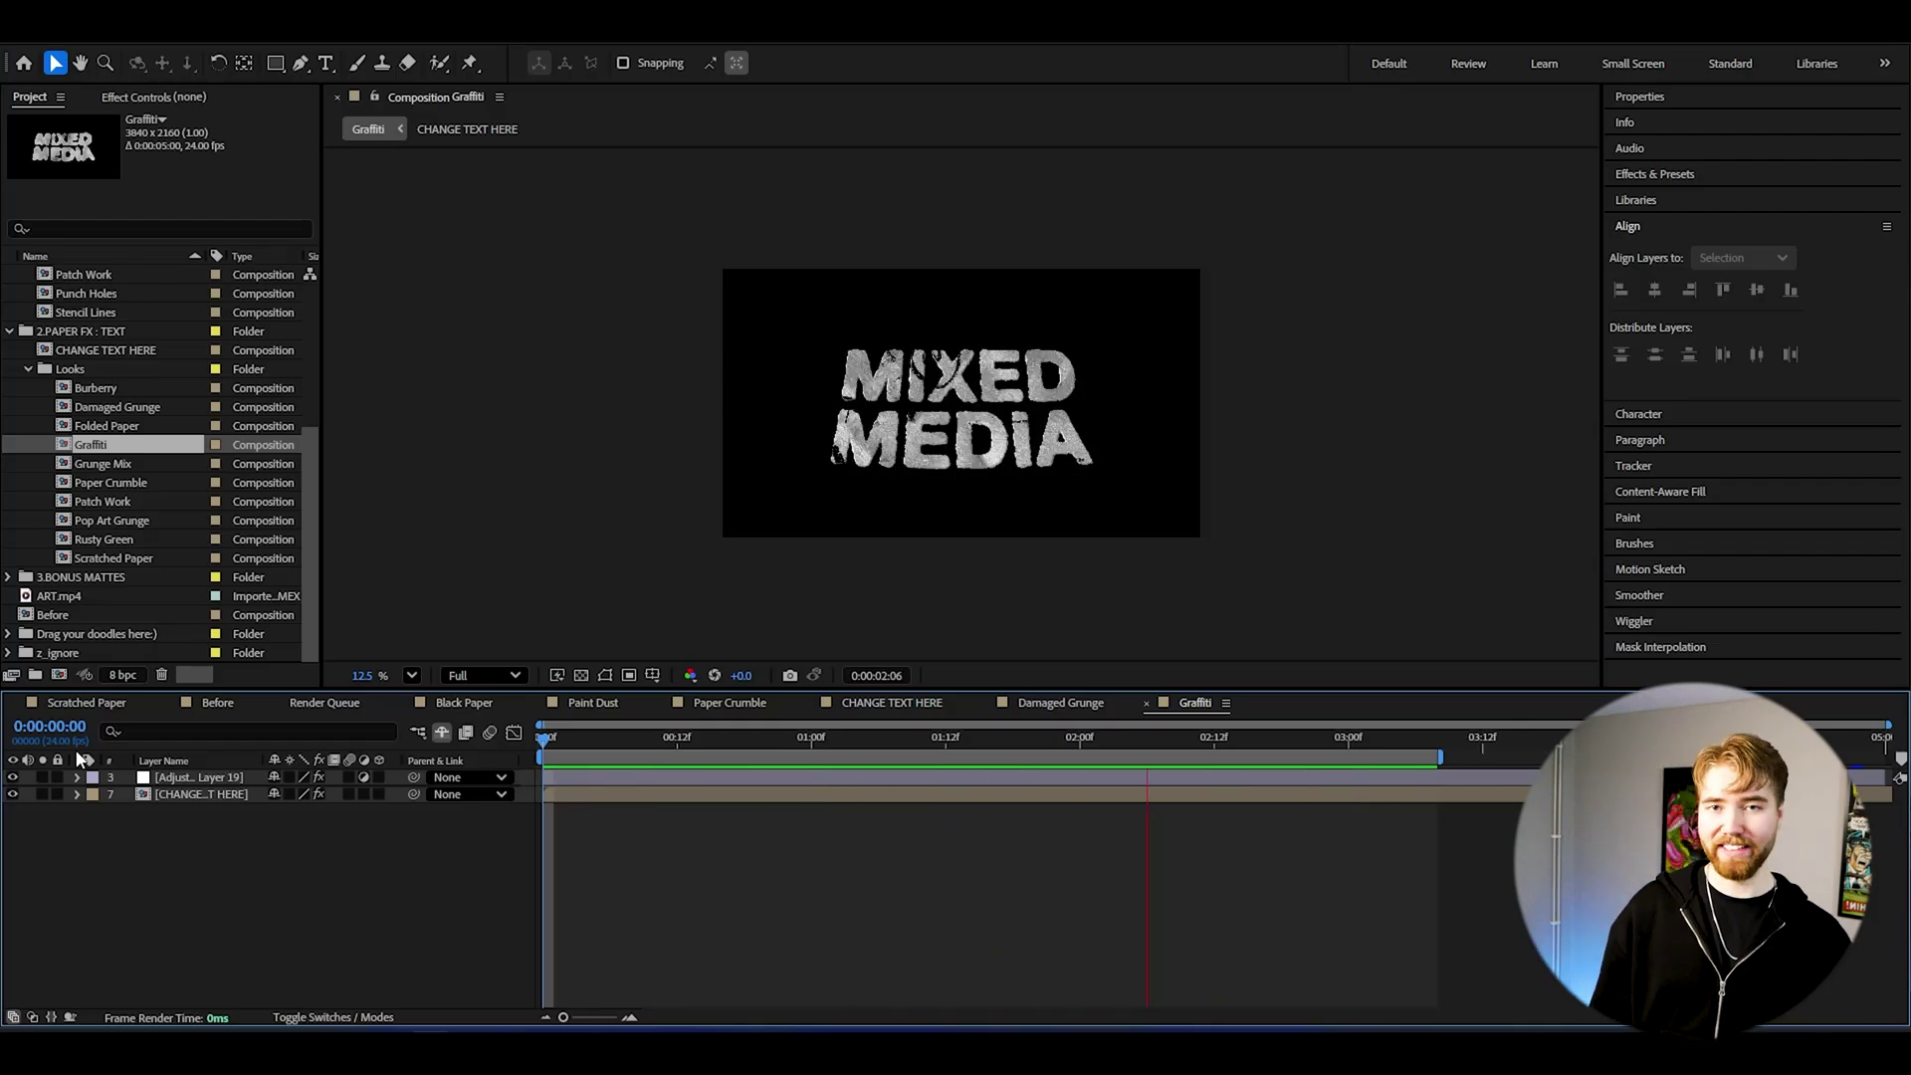
{"action": "scroll", "coordinate": [547, 589], "scroll_direction": "up", "scroll_amount": 3}
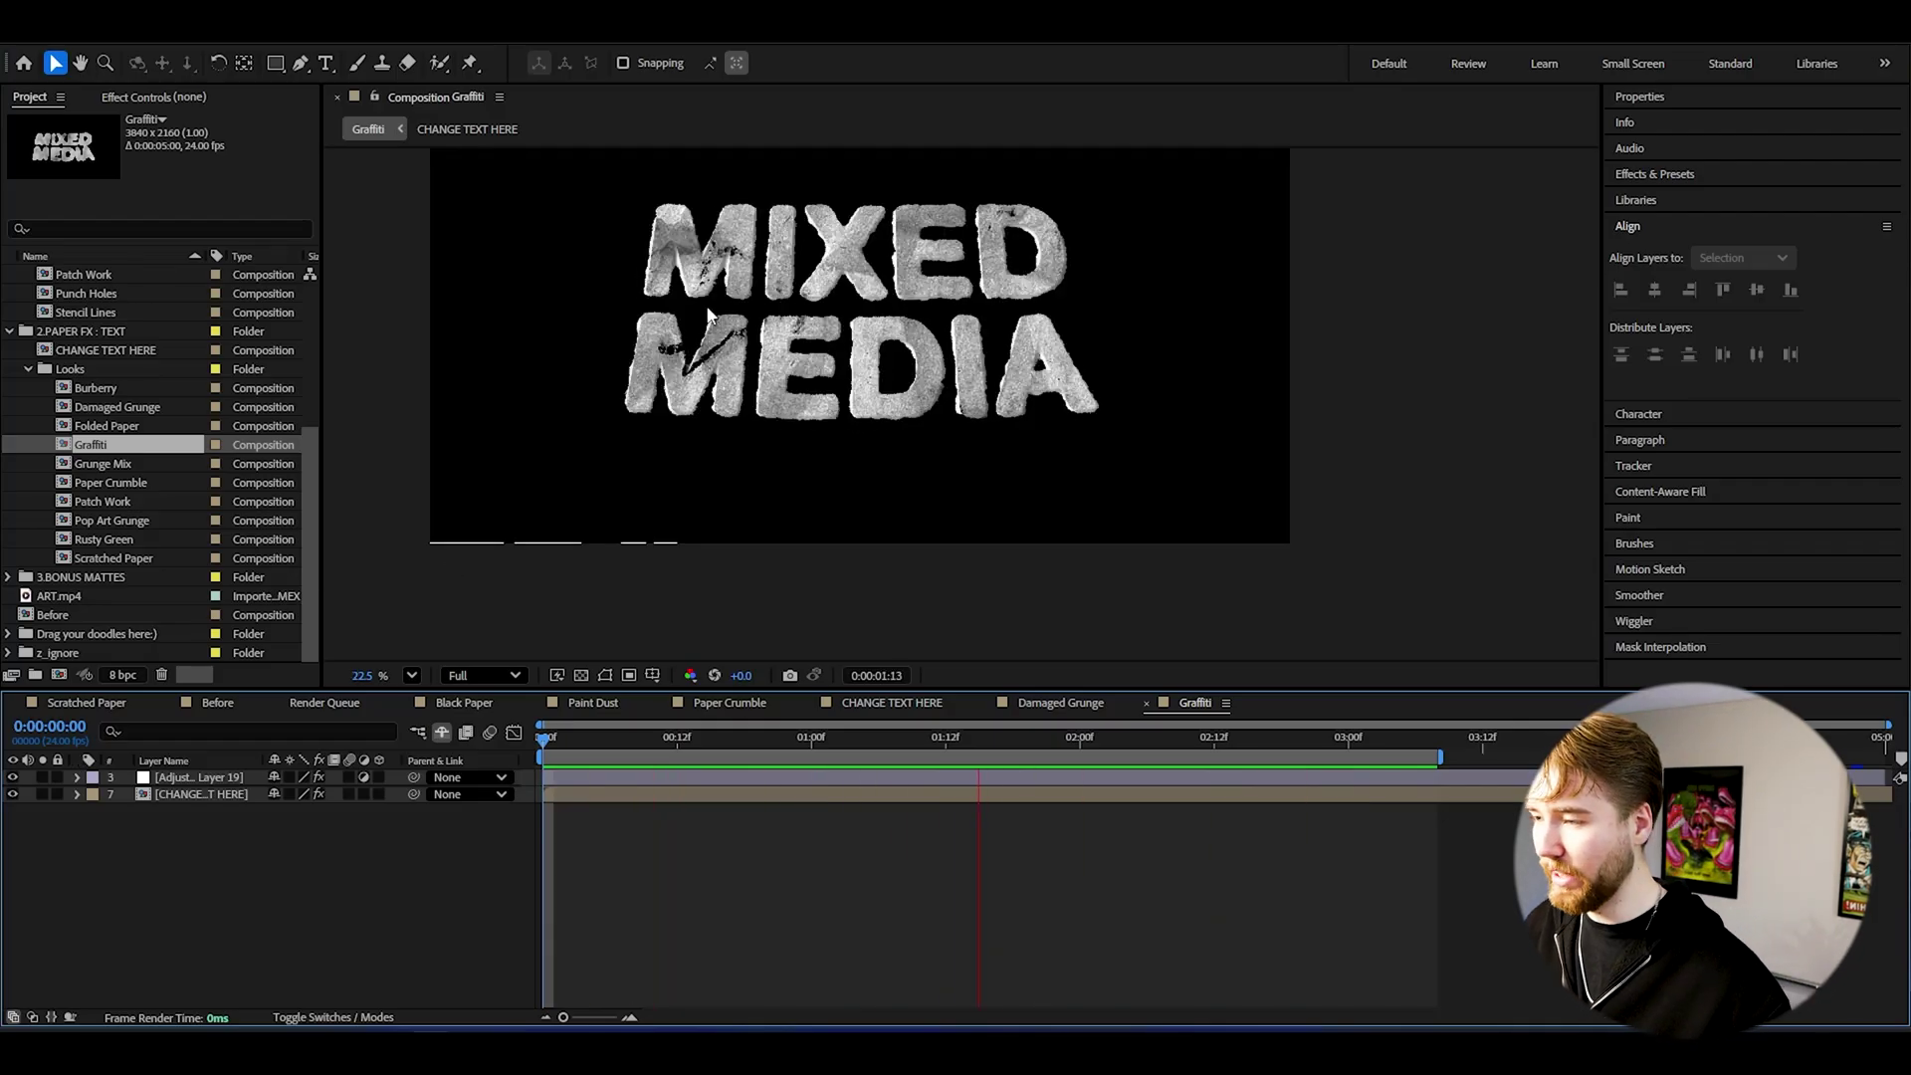
{"action": "left_click", "coordinate": [411, 675]}
{"action": "left_click", "coordinate": [448, 273]}
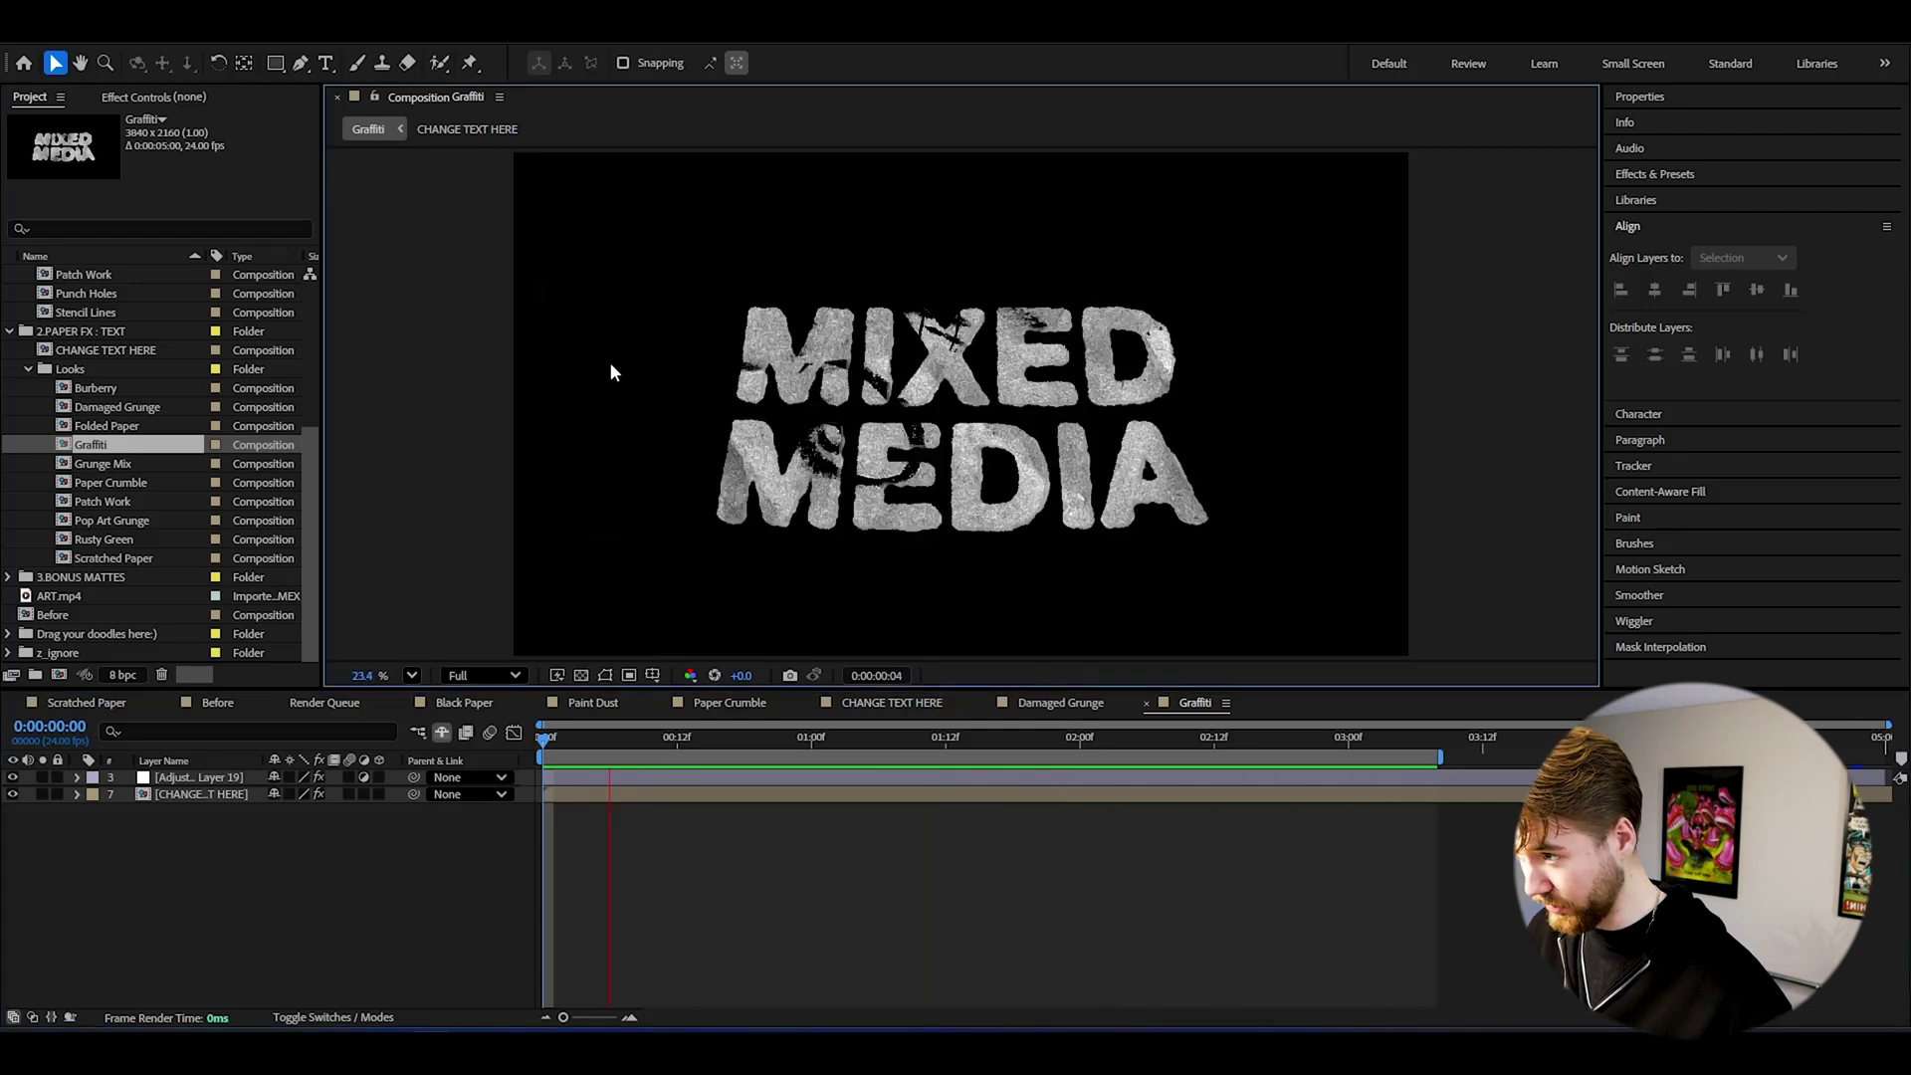
{"action": "scroll", "coordinate": [761, 438], "scroll_direction": "up", "scroll_amount": 4}
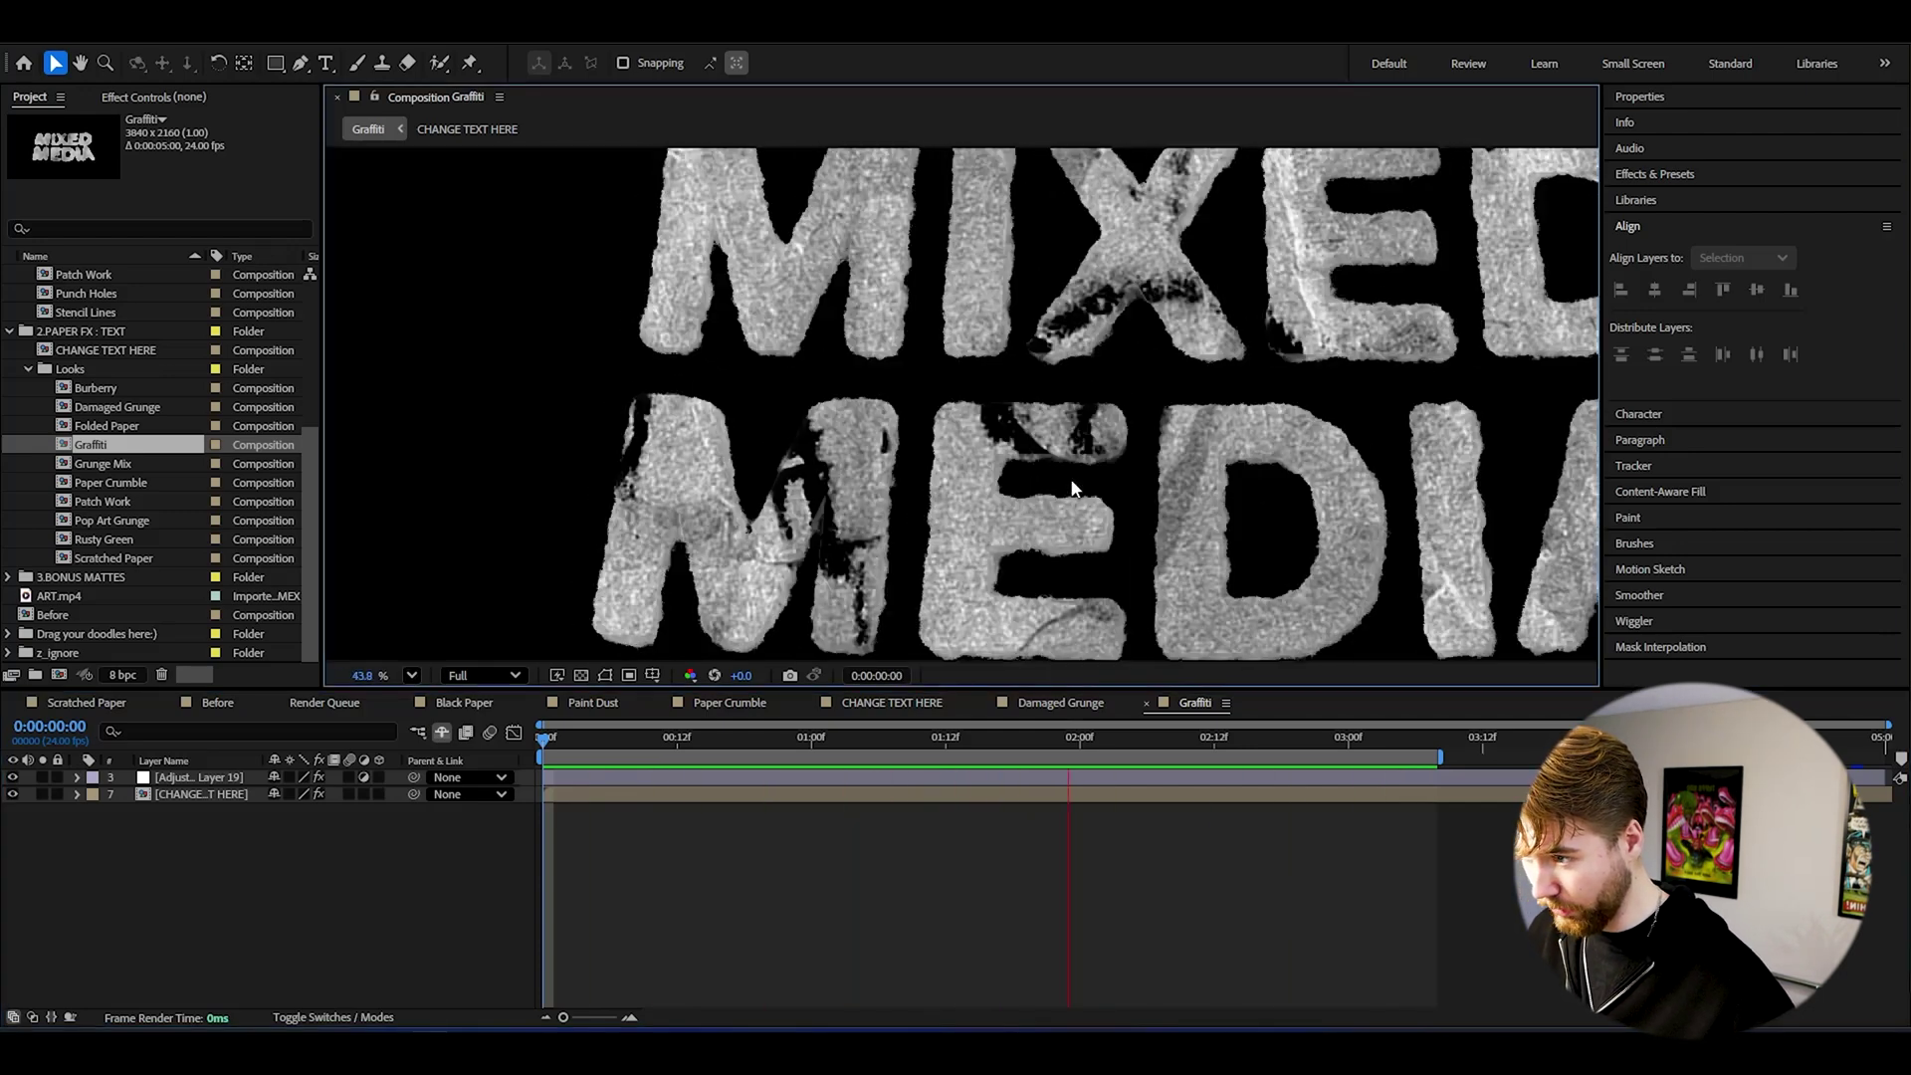
{"action": "scroll", "coordinate": [1376, 354], "scroll_direction": "down", "scroll_amount": 3}
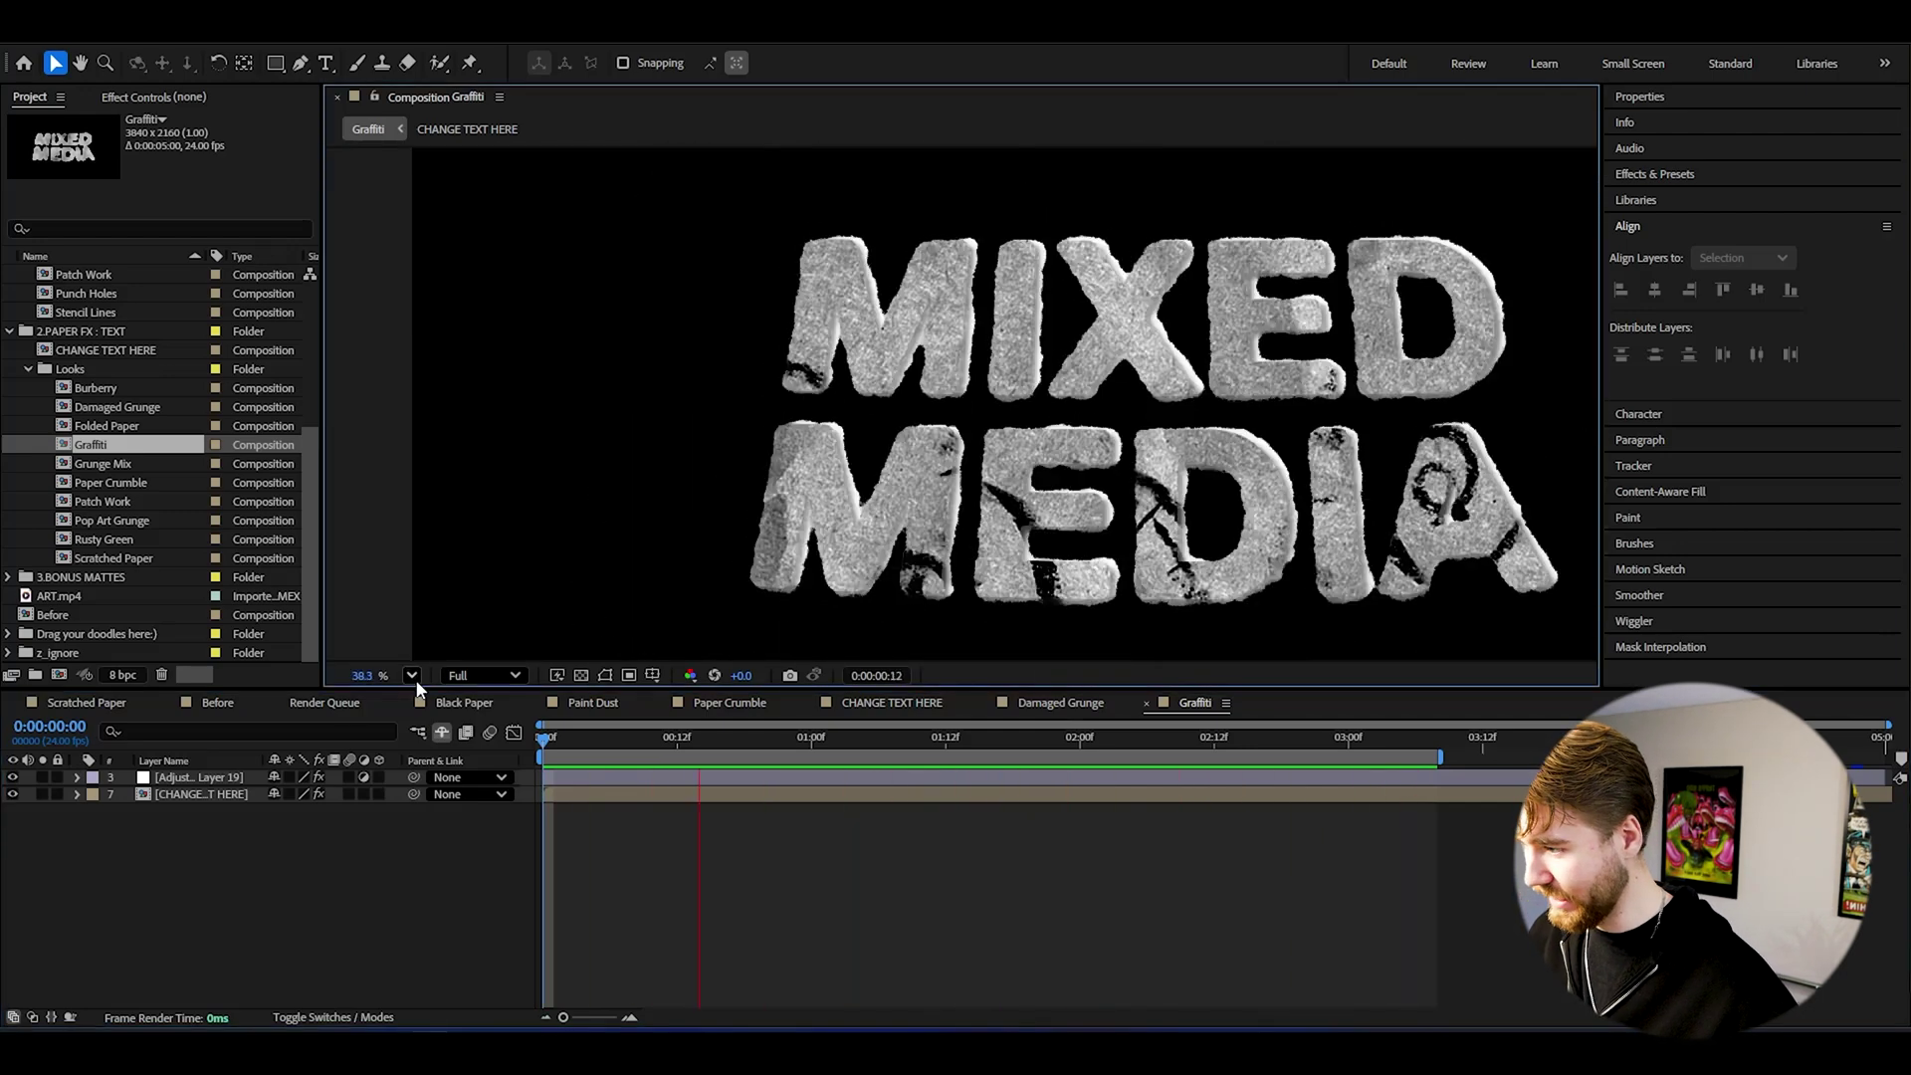
{"action": "left_click", "coordinate": [411, 674]}
{"action": "left_click", "coordinate": [448, 272]}
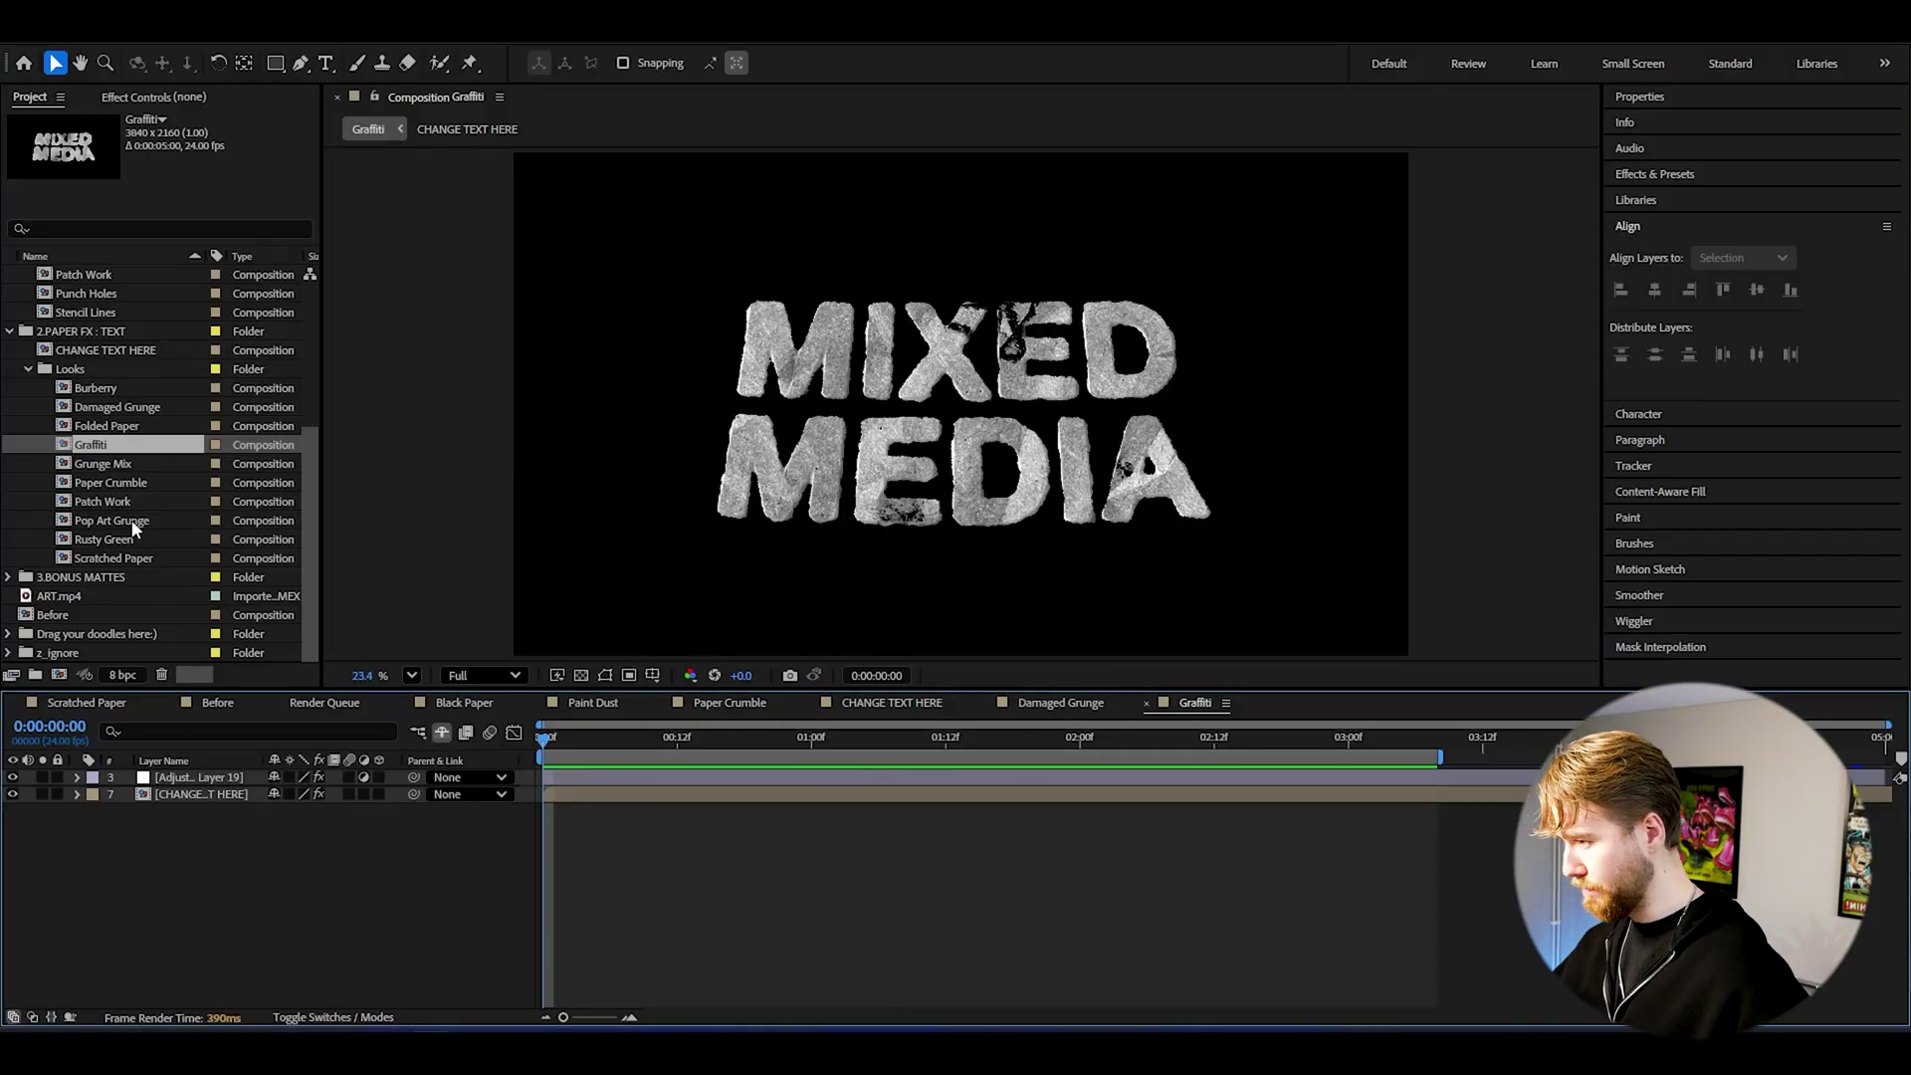
Step: Open the Pop Art Grunge text look and play back the styled title
{"action": "double_click", "coordinate": [111, 521]}
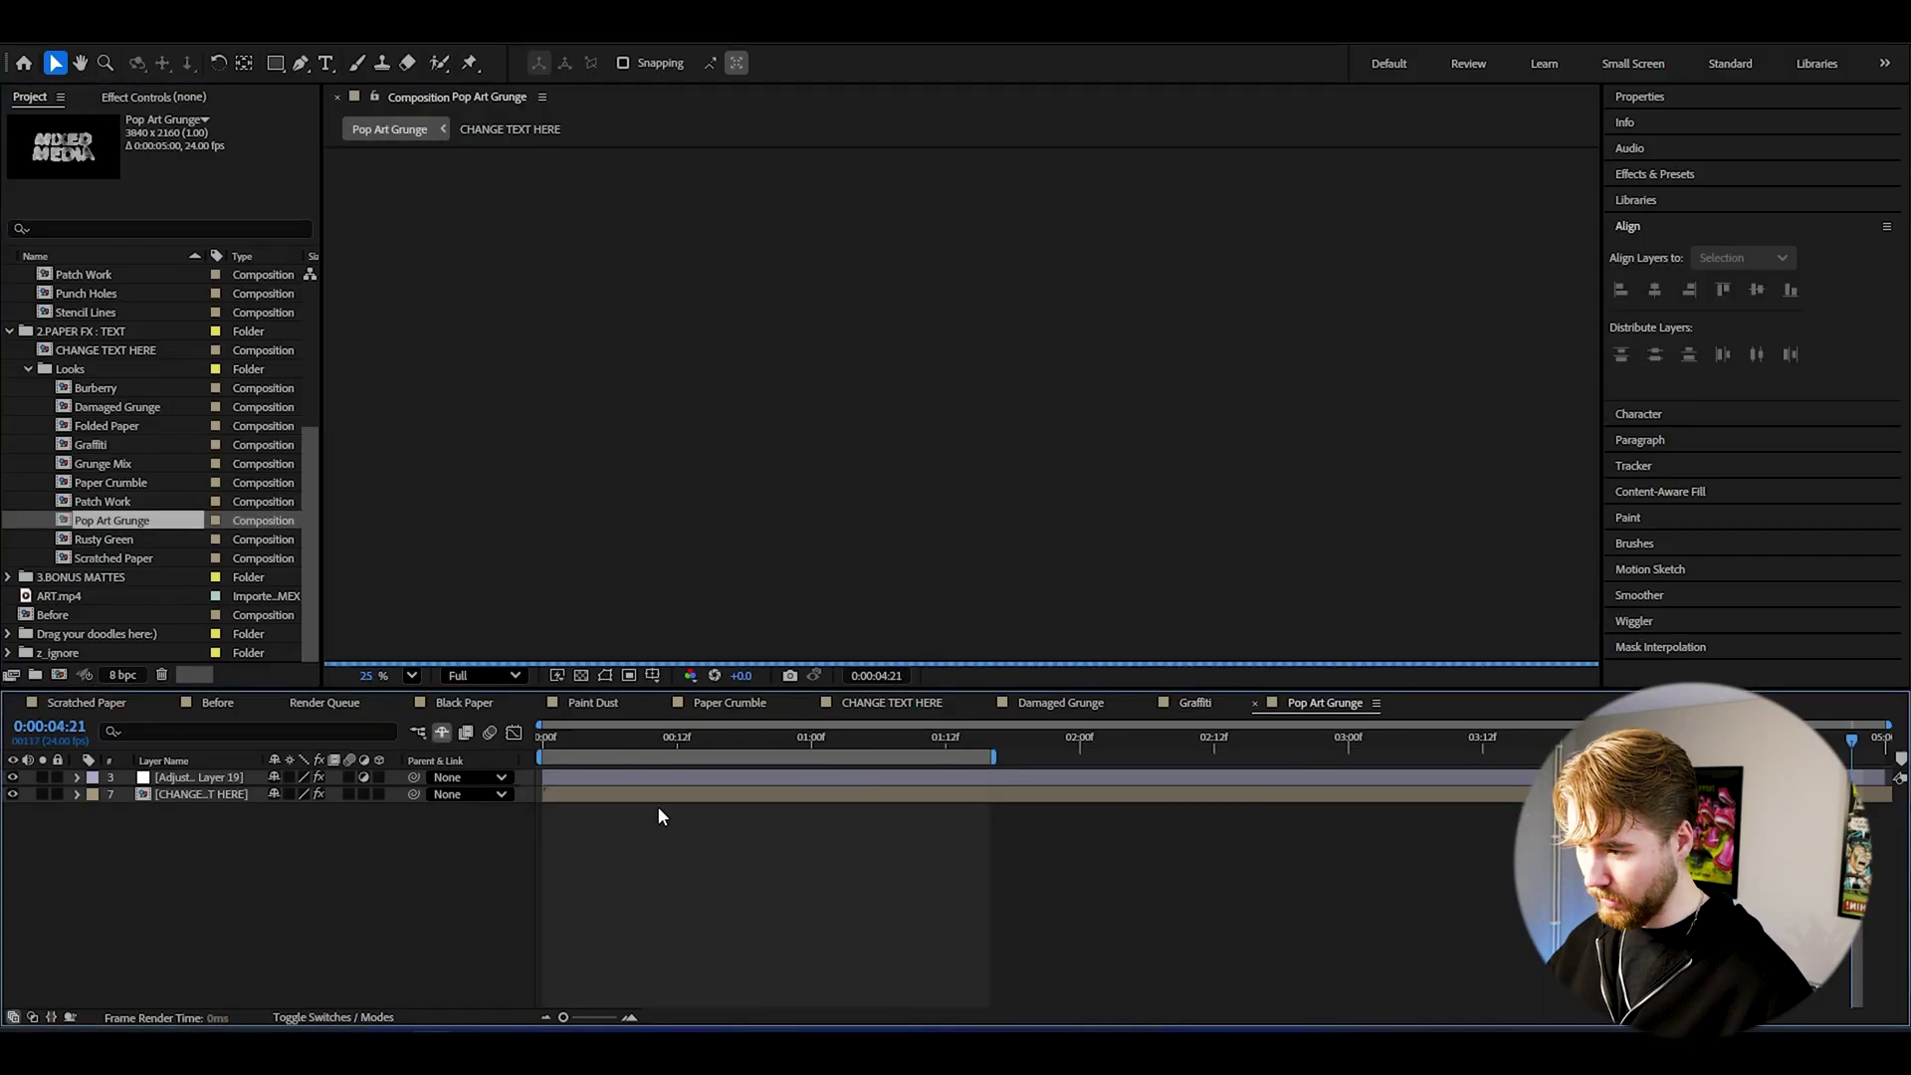
{"action": "key", "text": "space"}
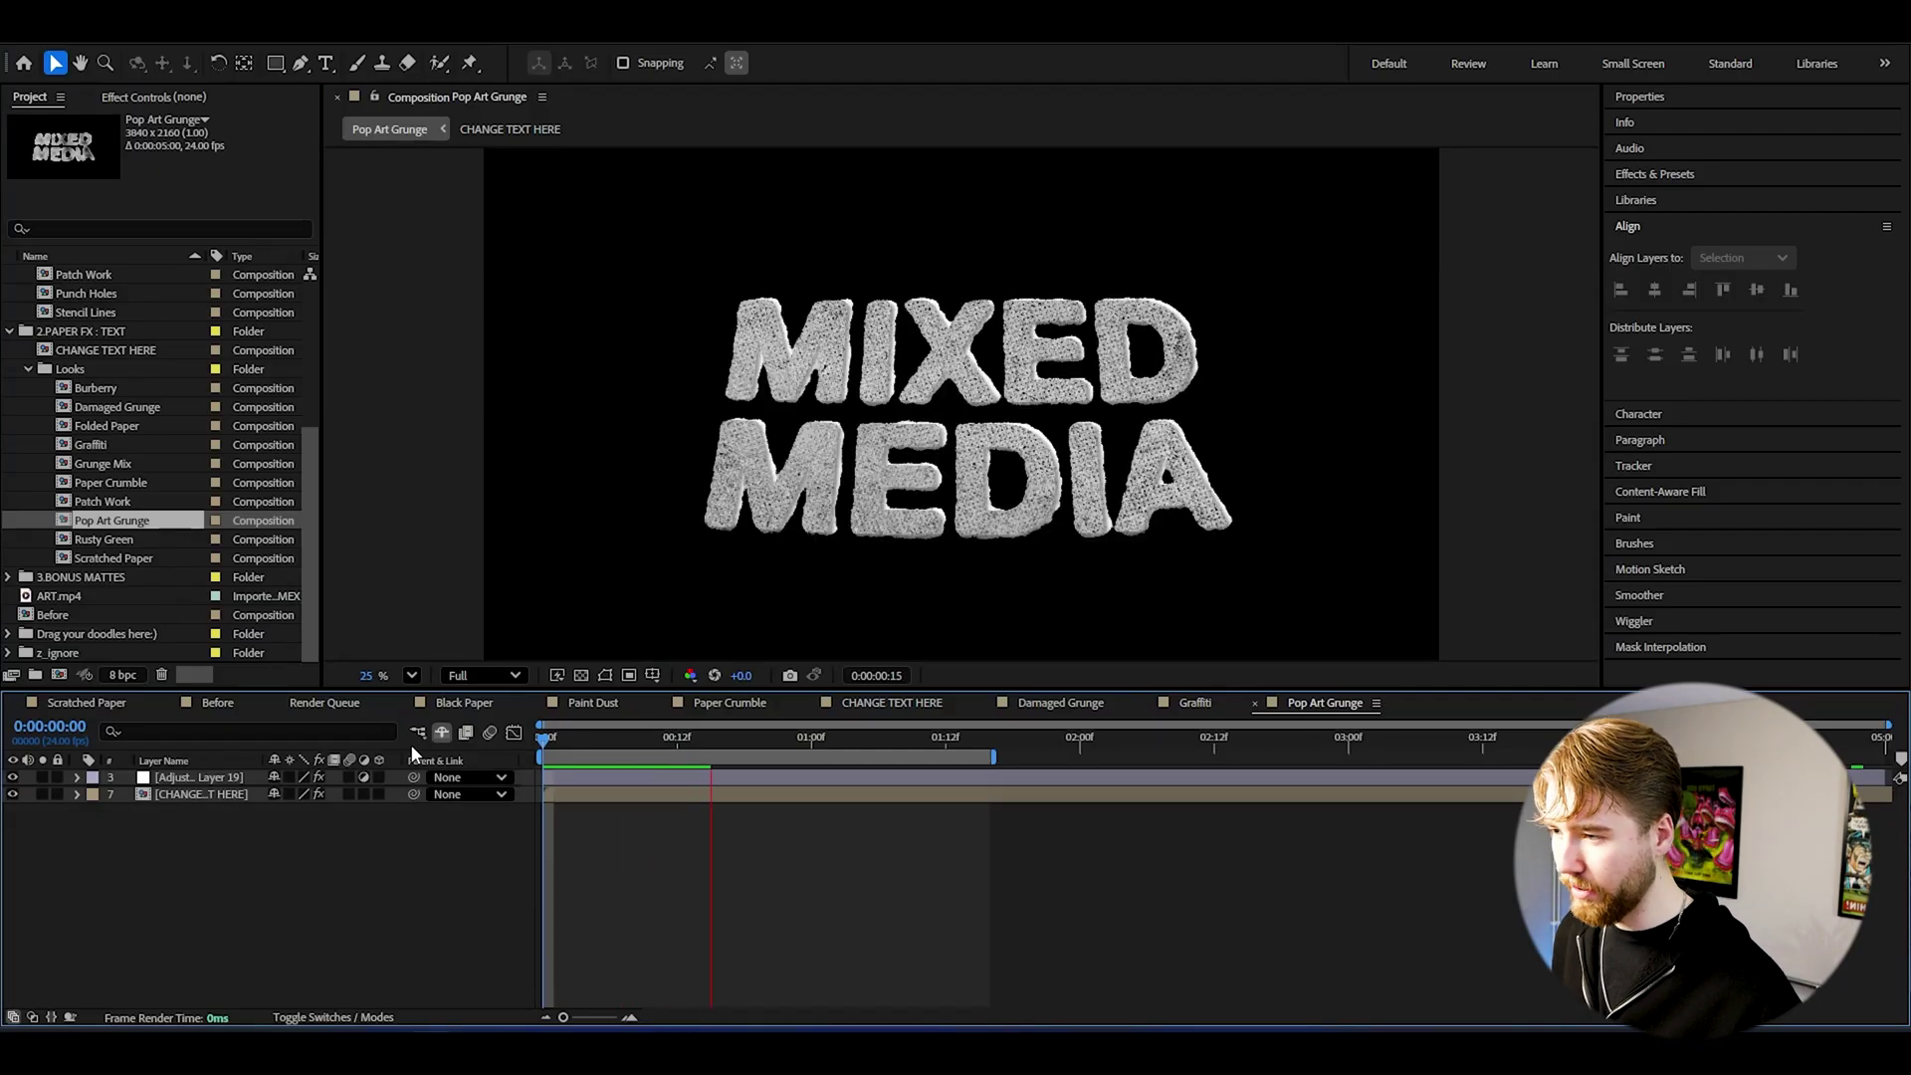
Step: Add the Damaged Grunge text look as the top layer of the Before composition and play back the title over the footage
{"action": "left_click", "coordinate": [218, 703]}
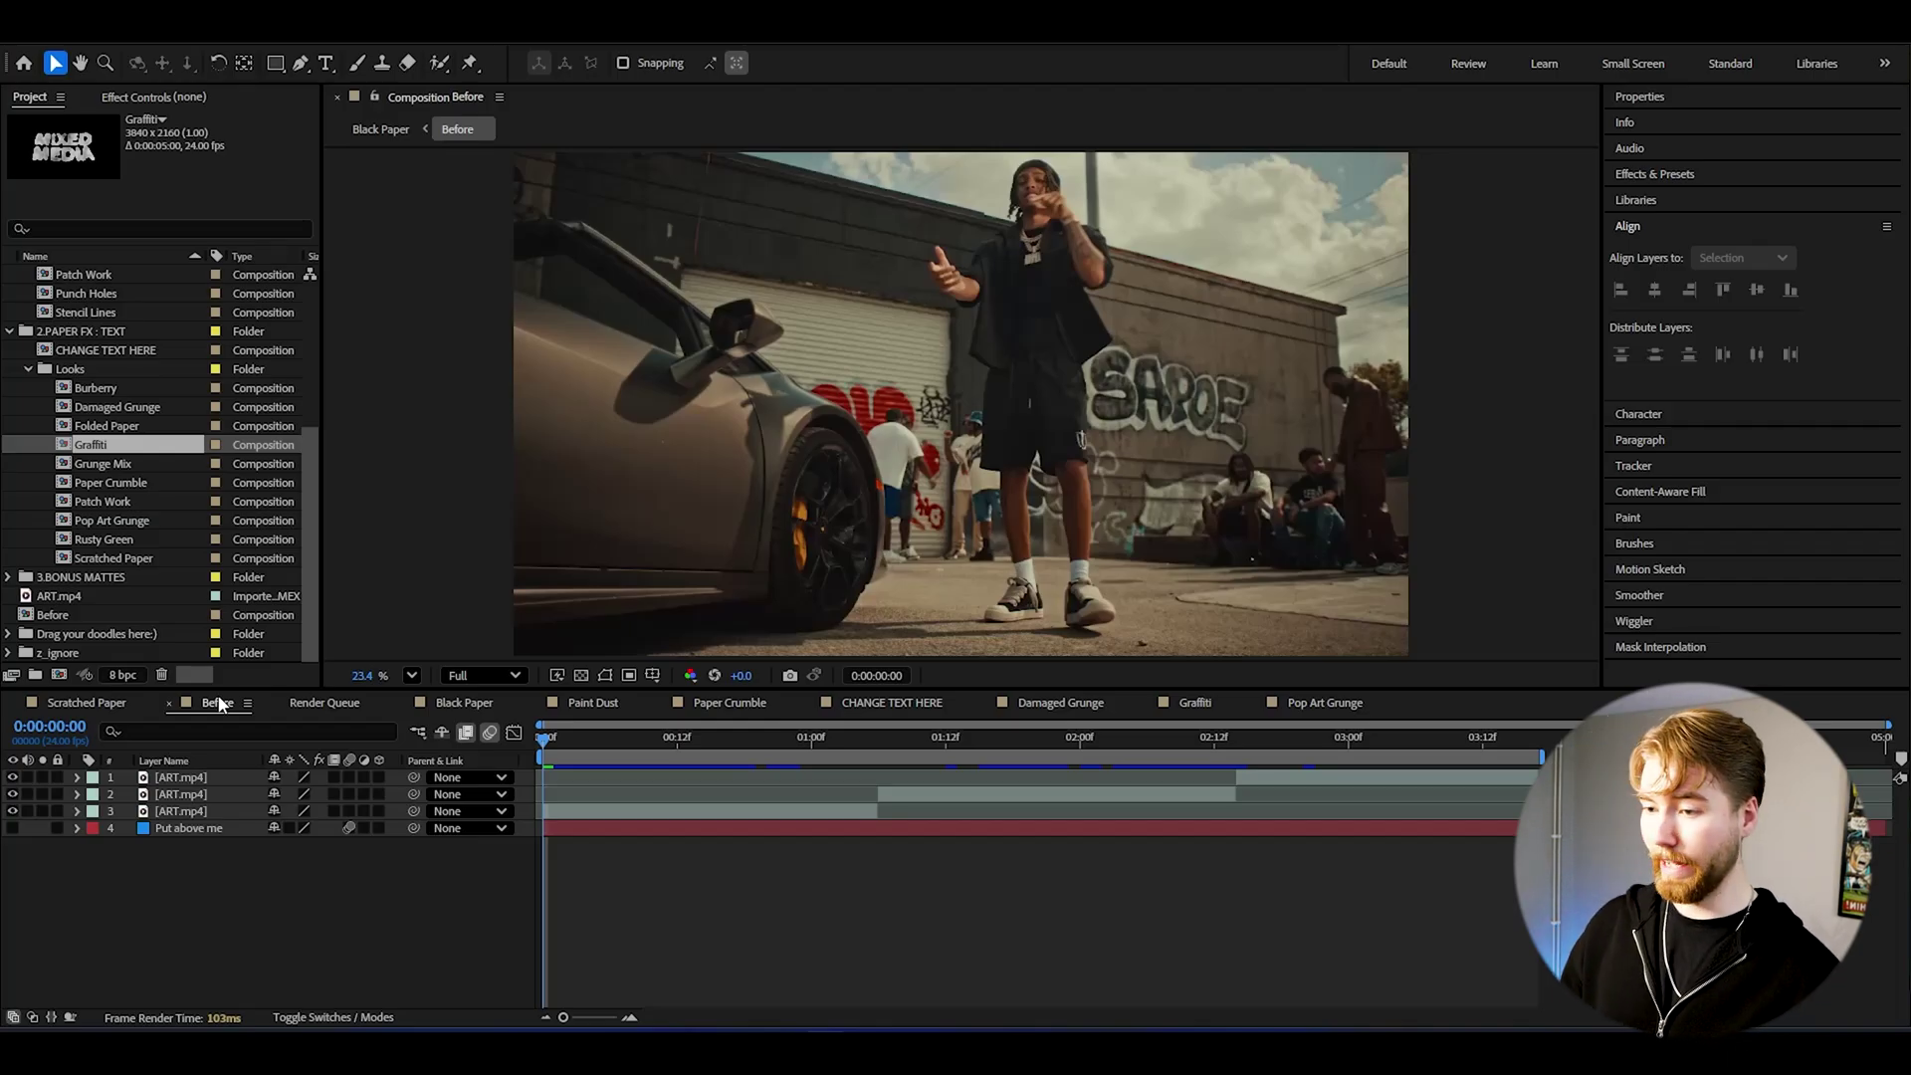
{"action": "left_click", "coordinate": [307, 866]}
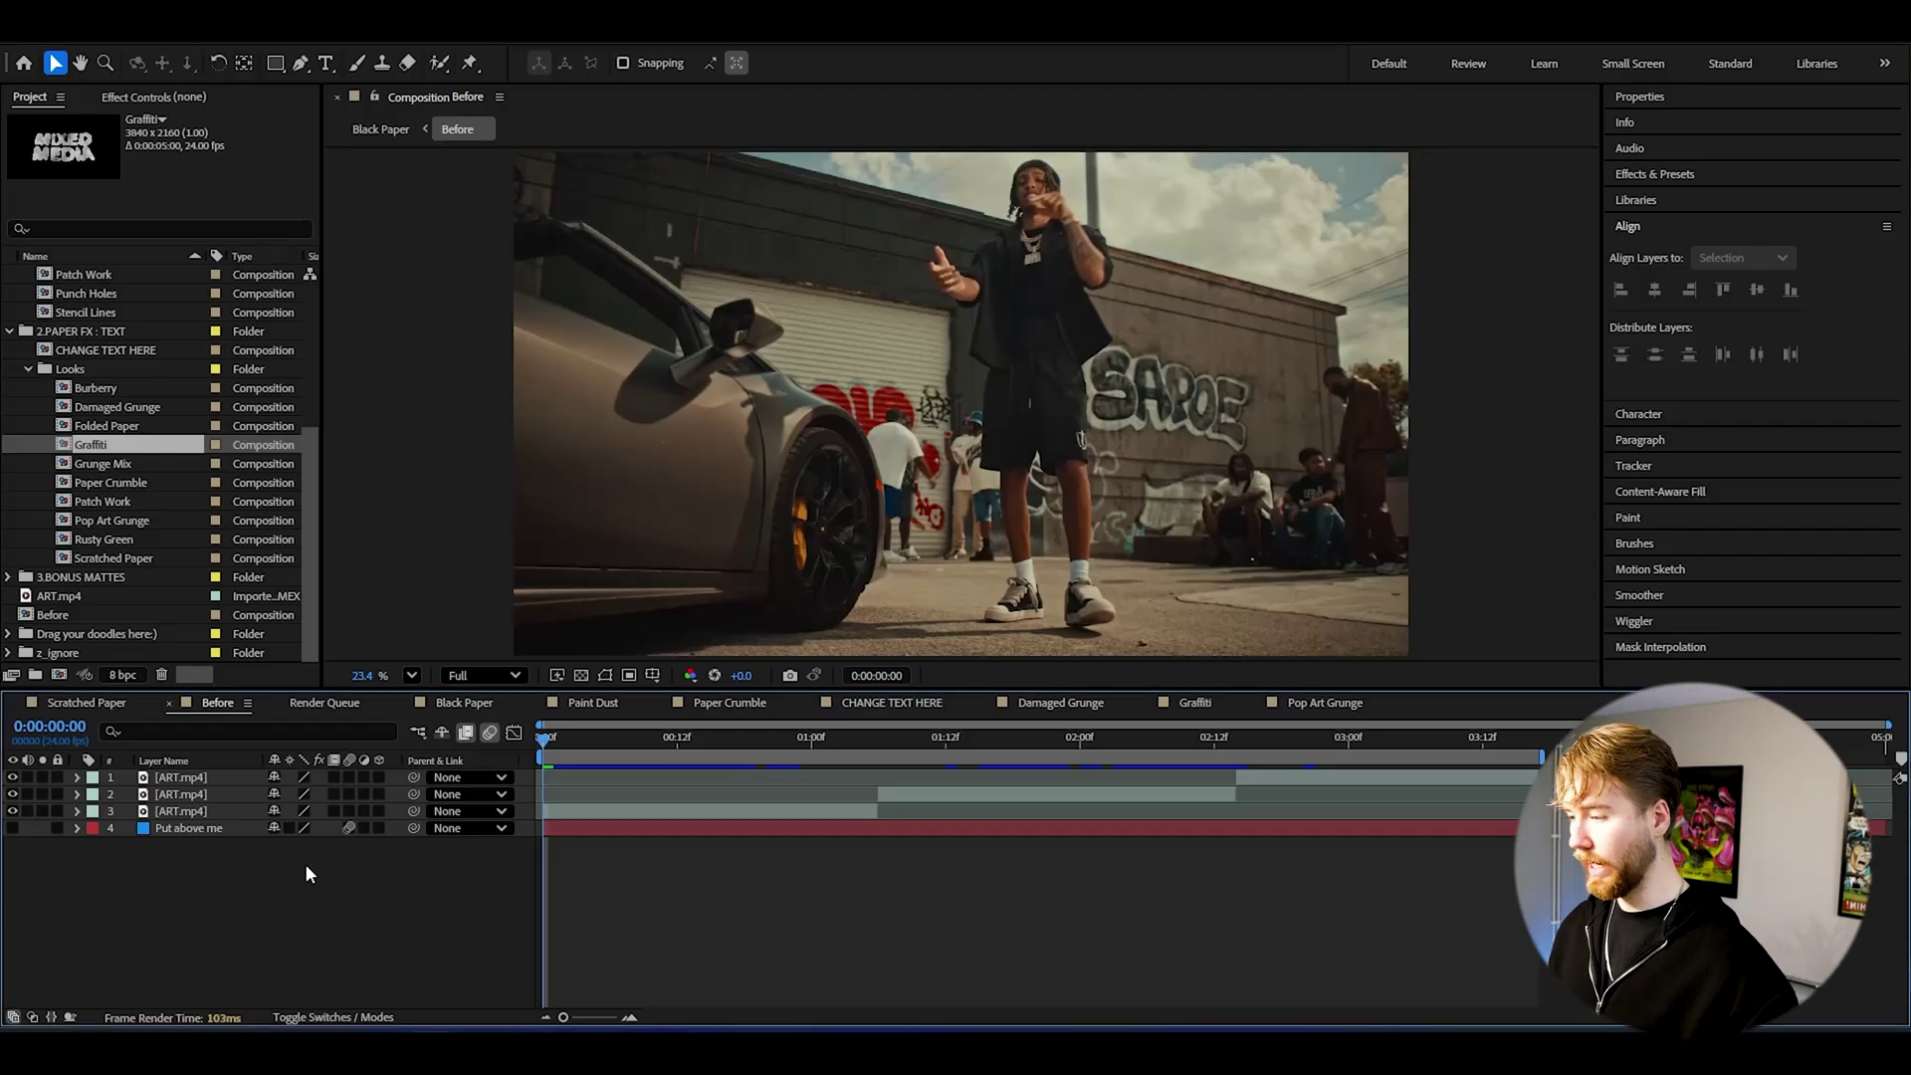
{"action": "left_click", "coordinate": [193, 796]}
{"action": "left_click", "coordinate": [195, 777]}
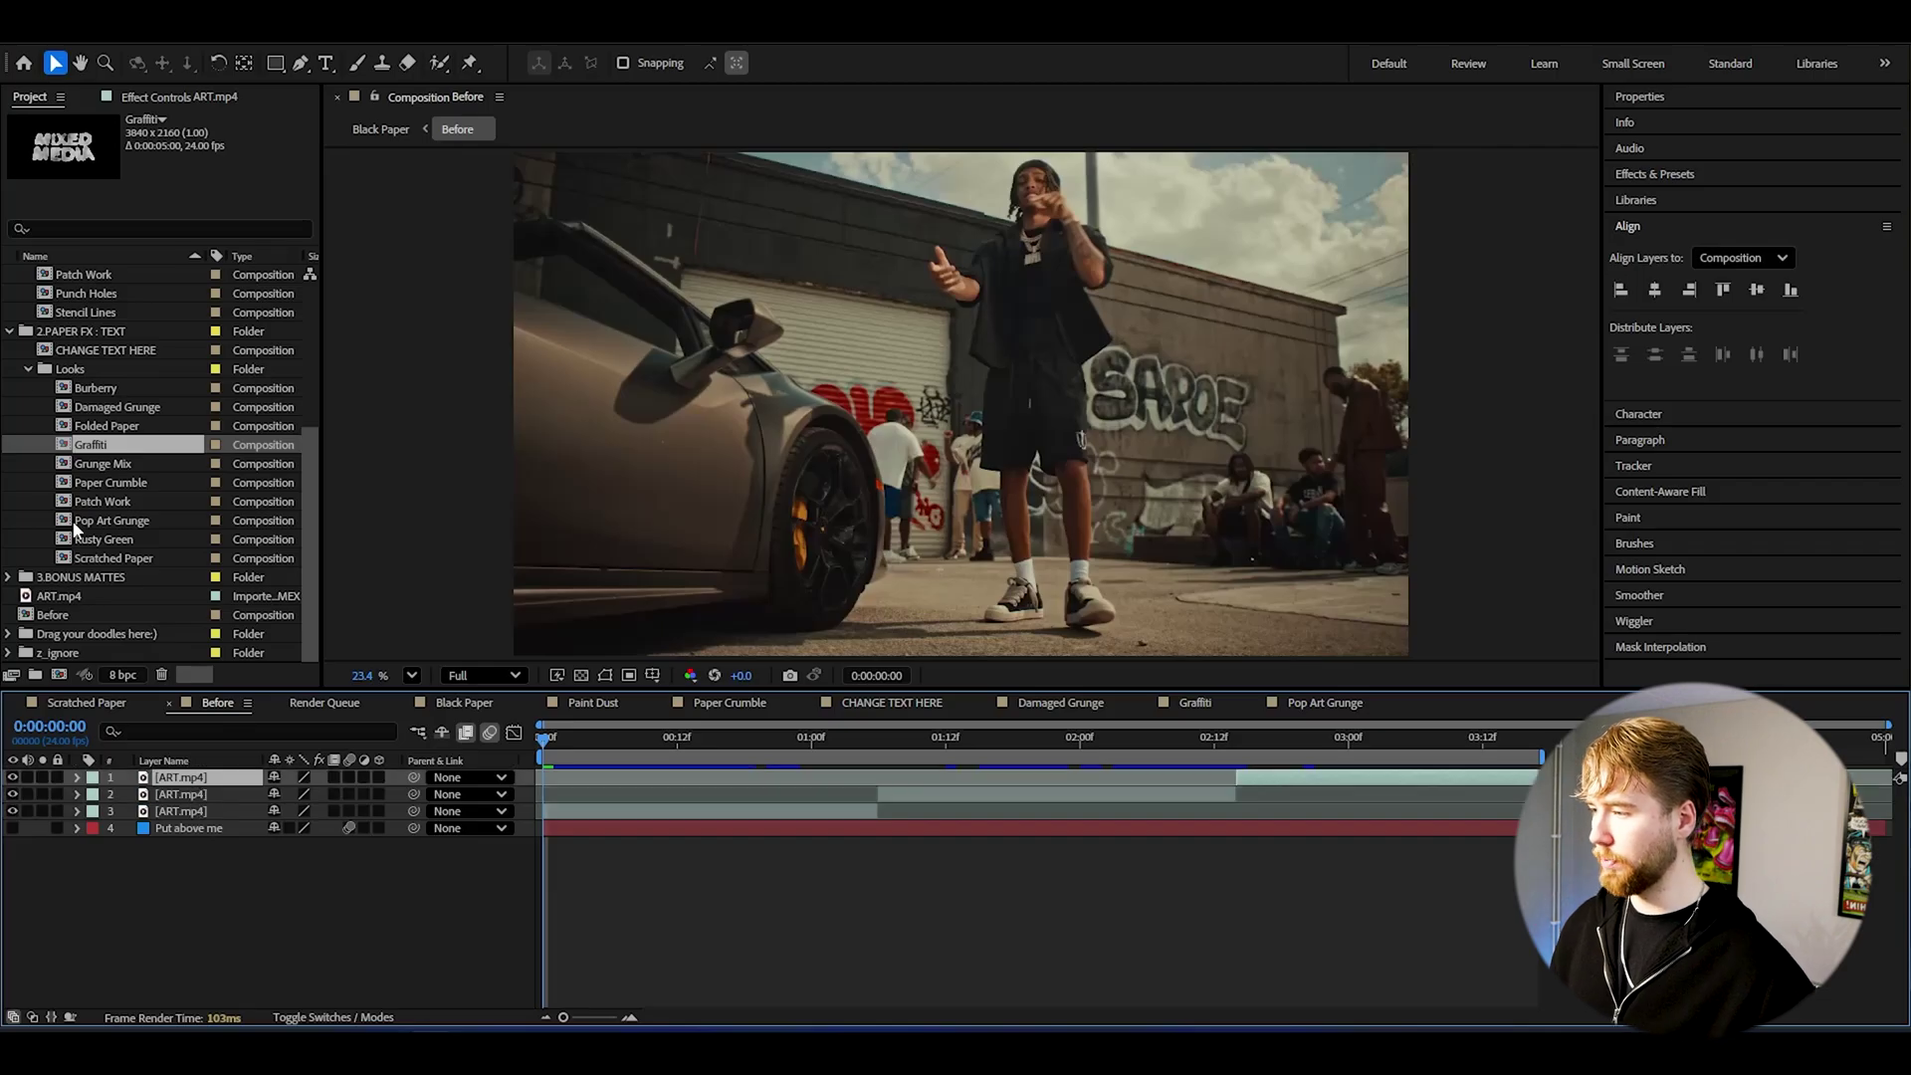
{"action": "left_click", "coordinate": [106, 408]}
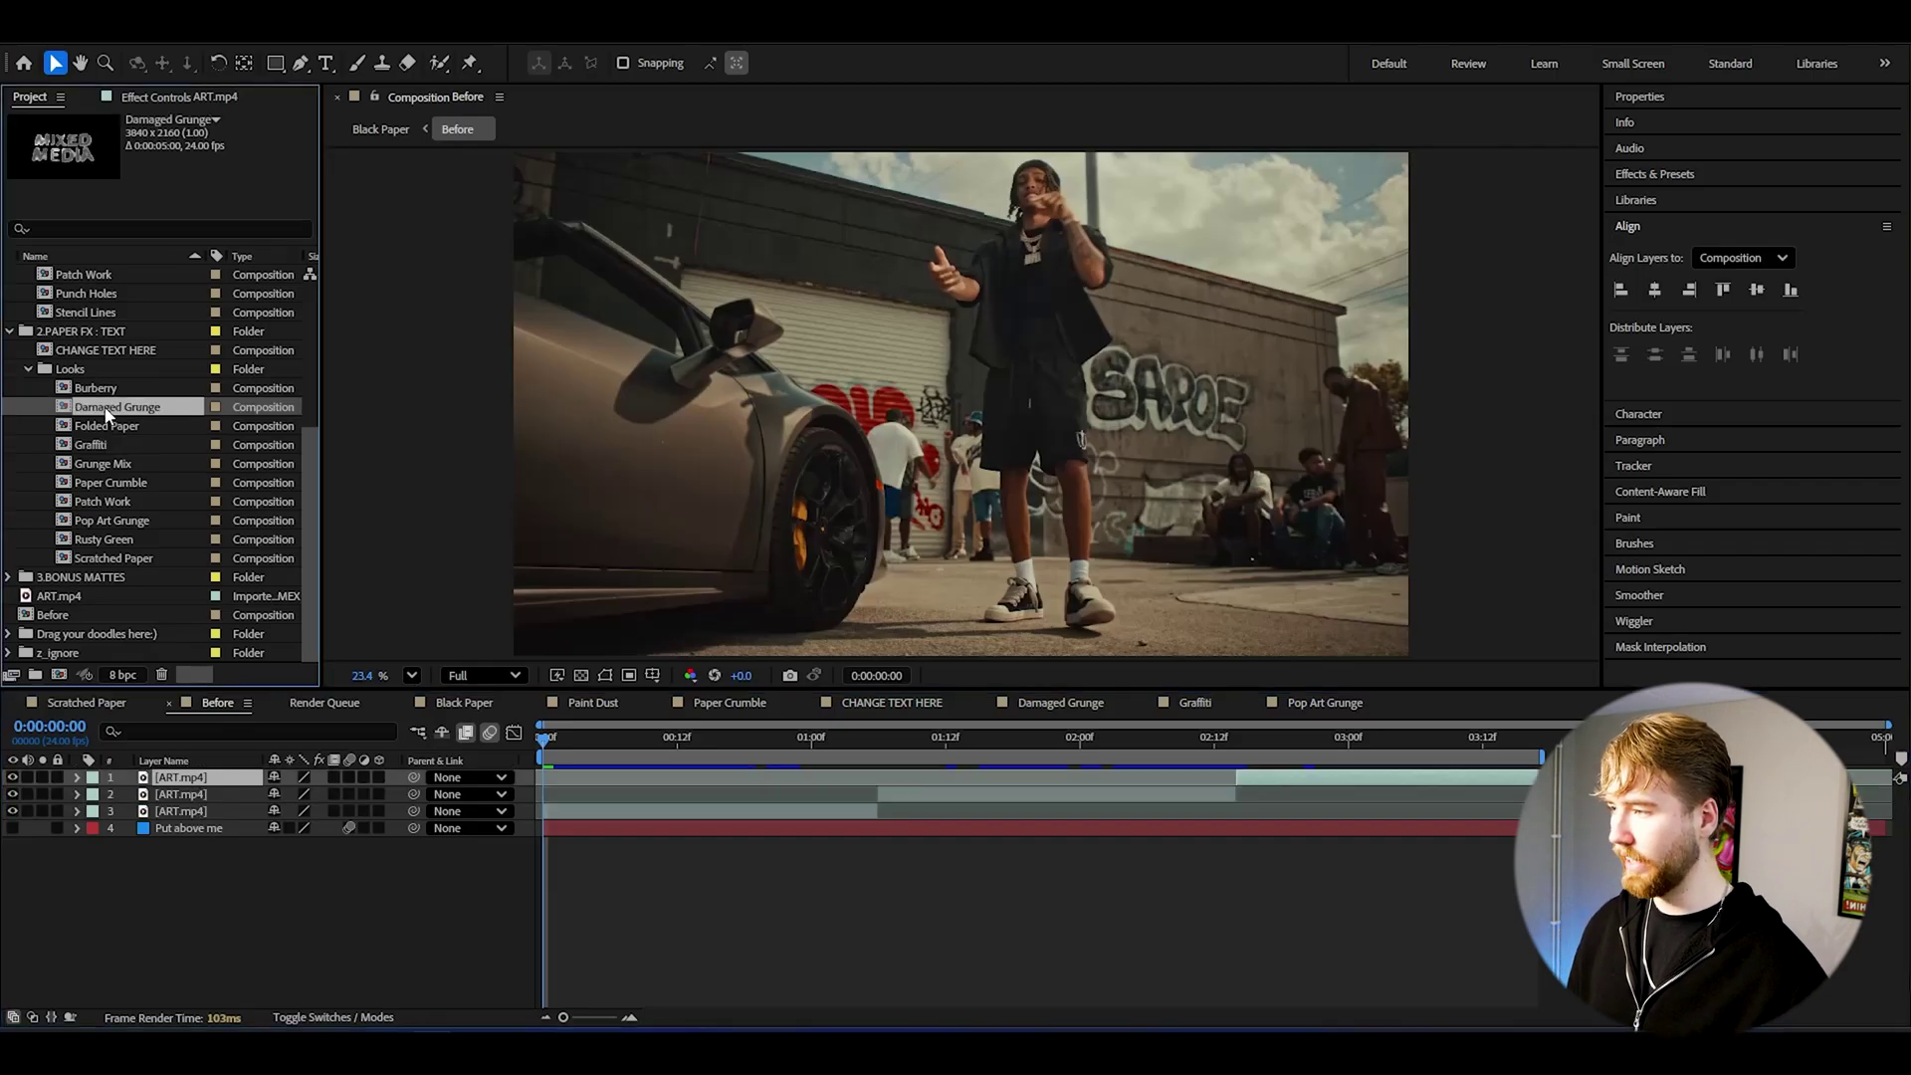
{"action": "left_click", "coordinate": [119, 450]}
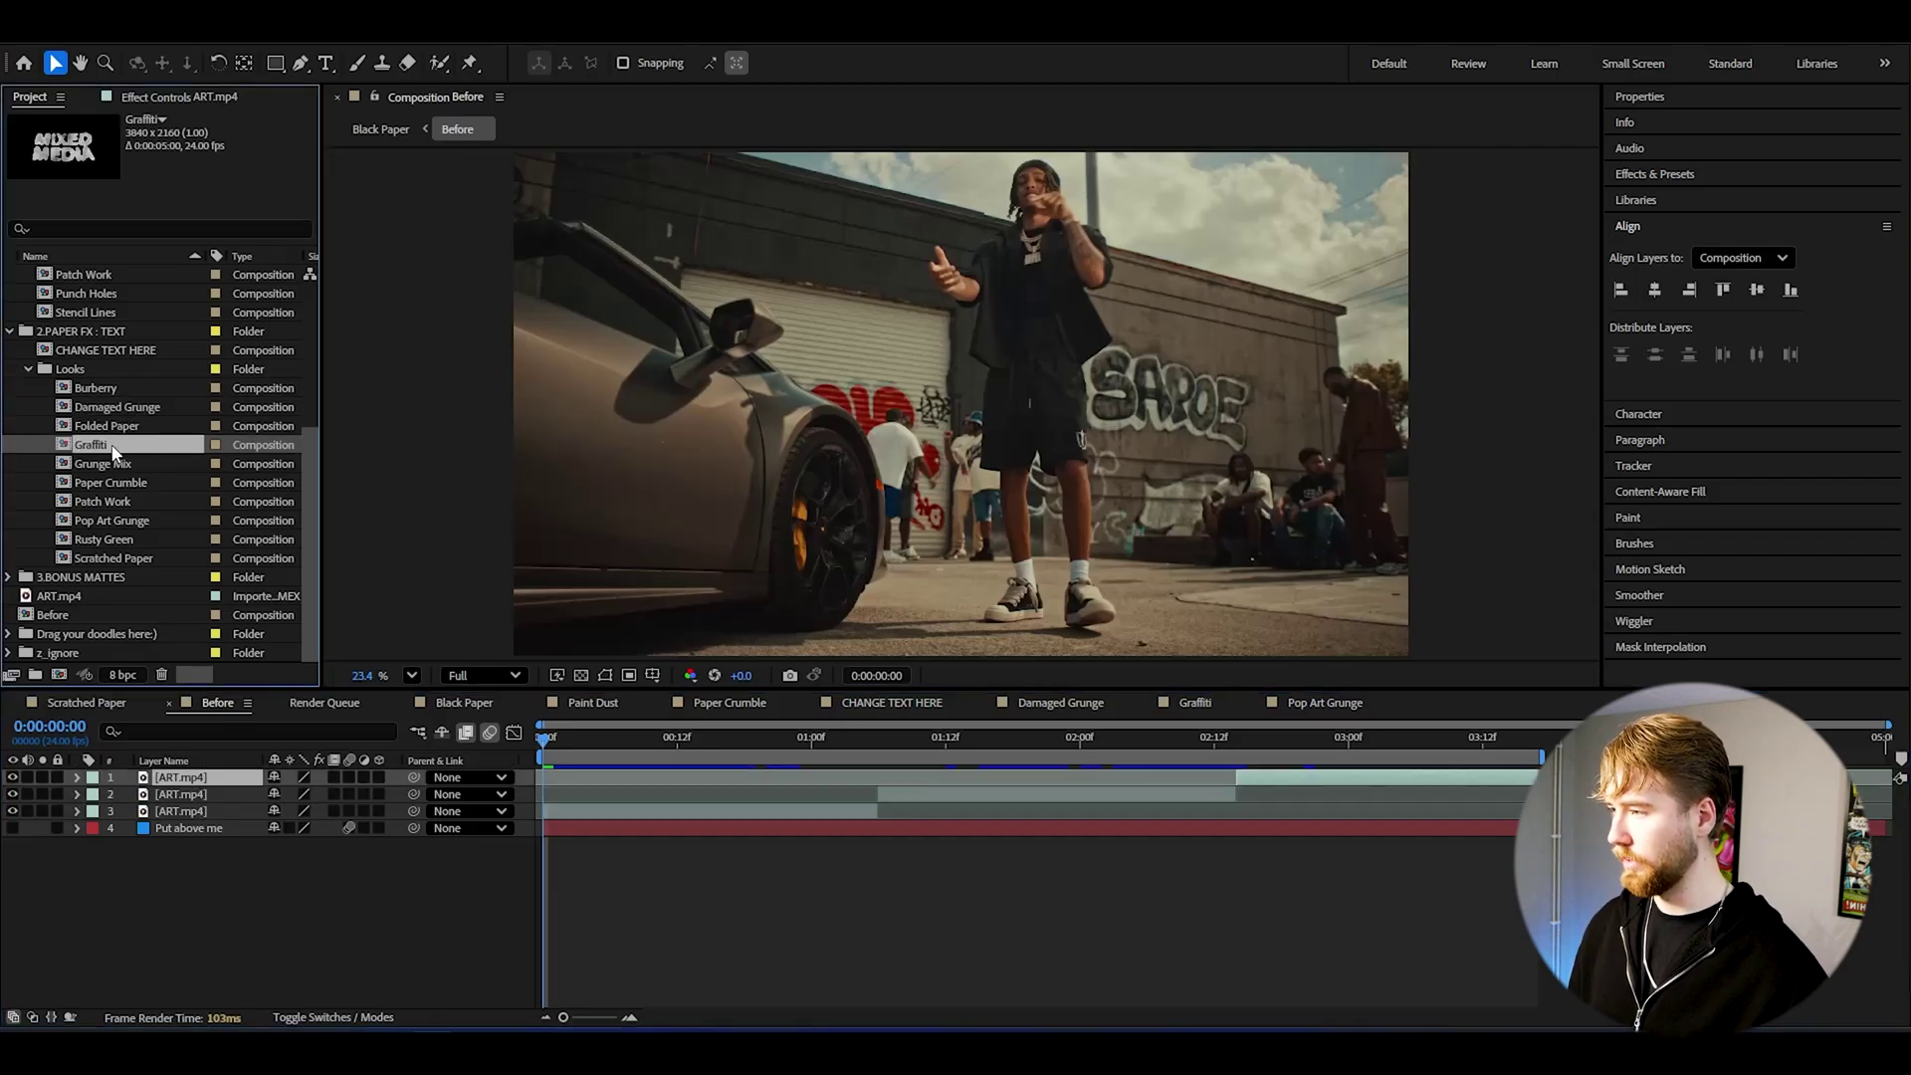
{"action": "left_click", "coordinate": [129, 406]}
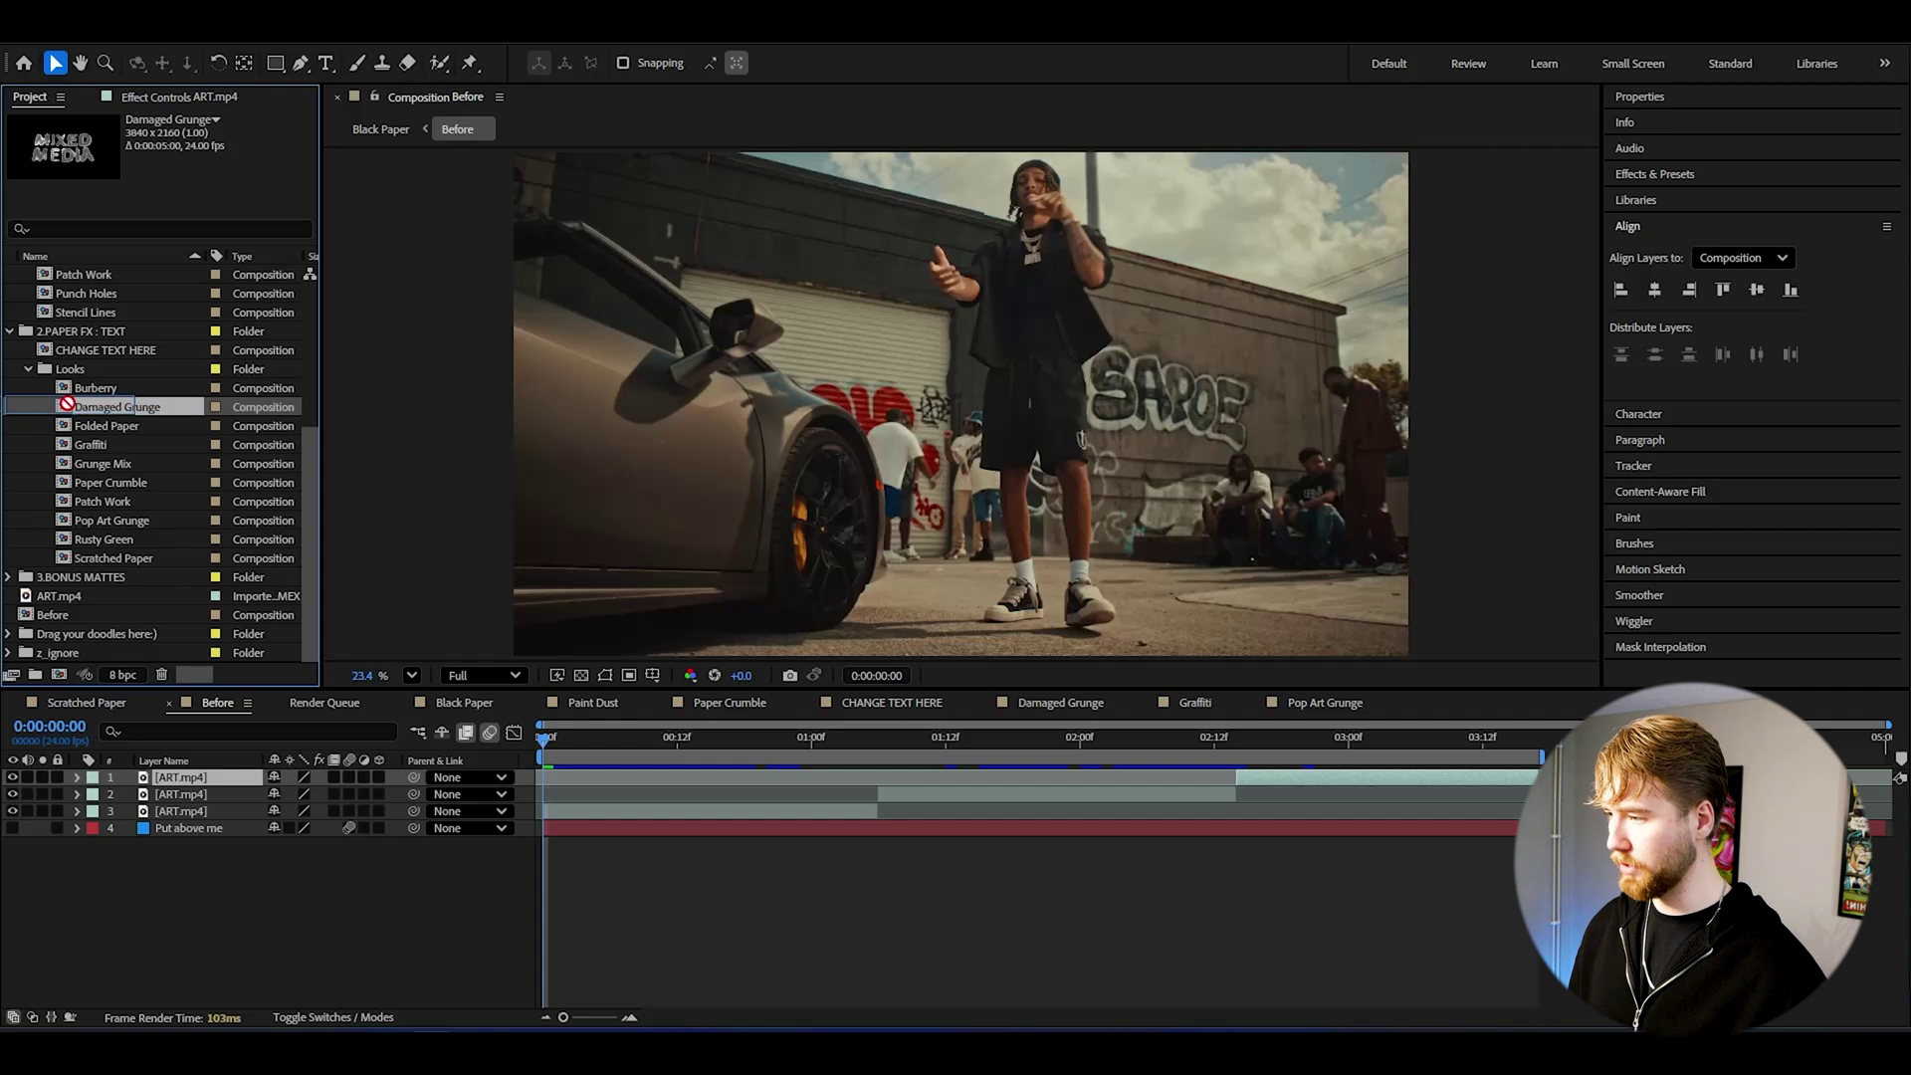
{"action": "left_click_drag", "start_coordinate": [140, 410], "coordinate": [249, 775]}
{"action": "key", "text": "space"}
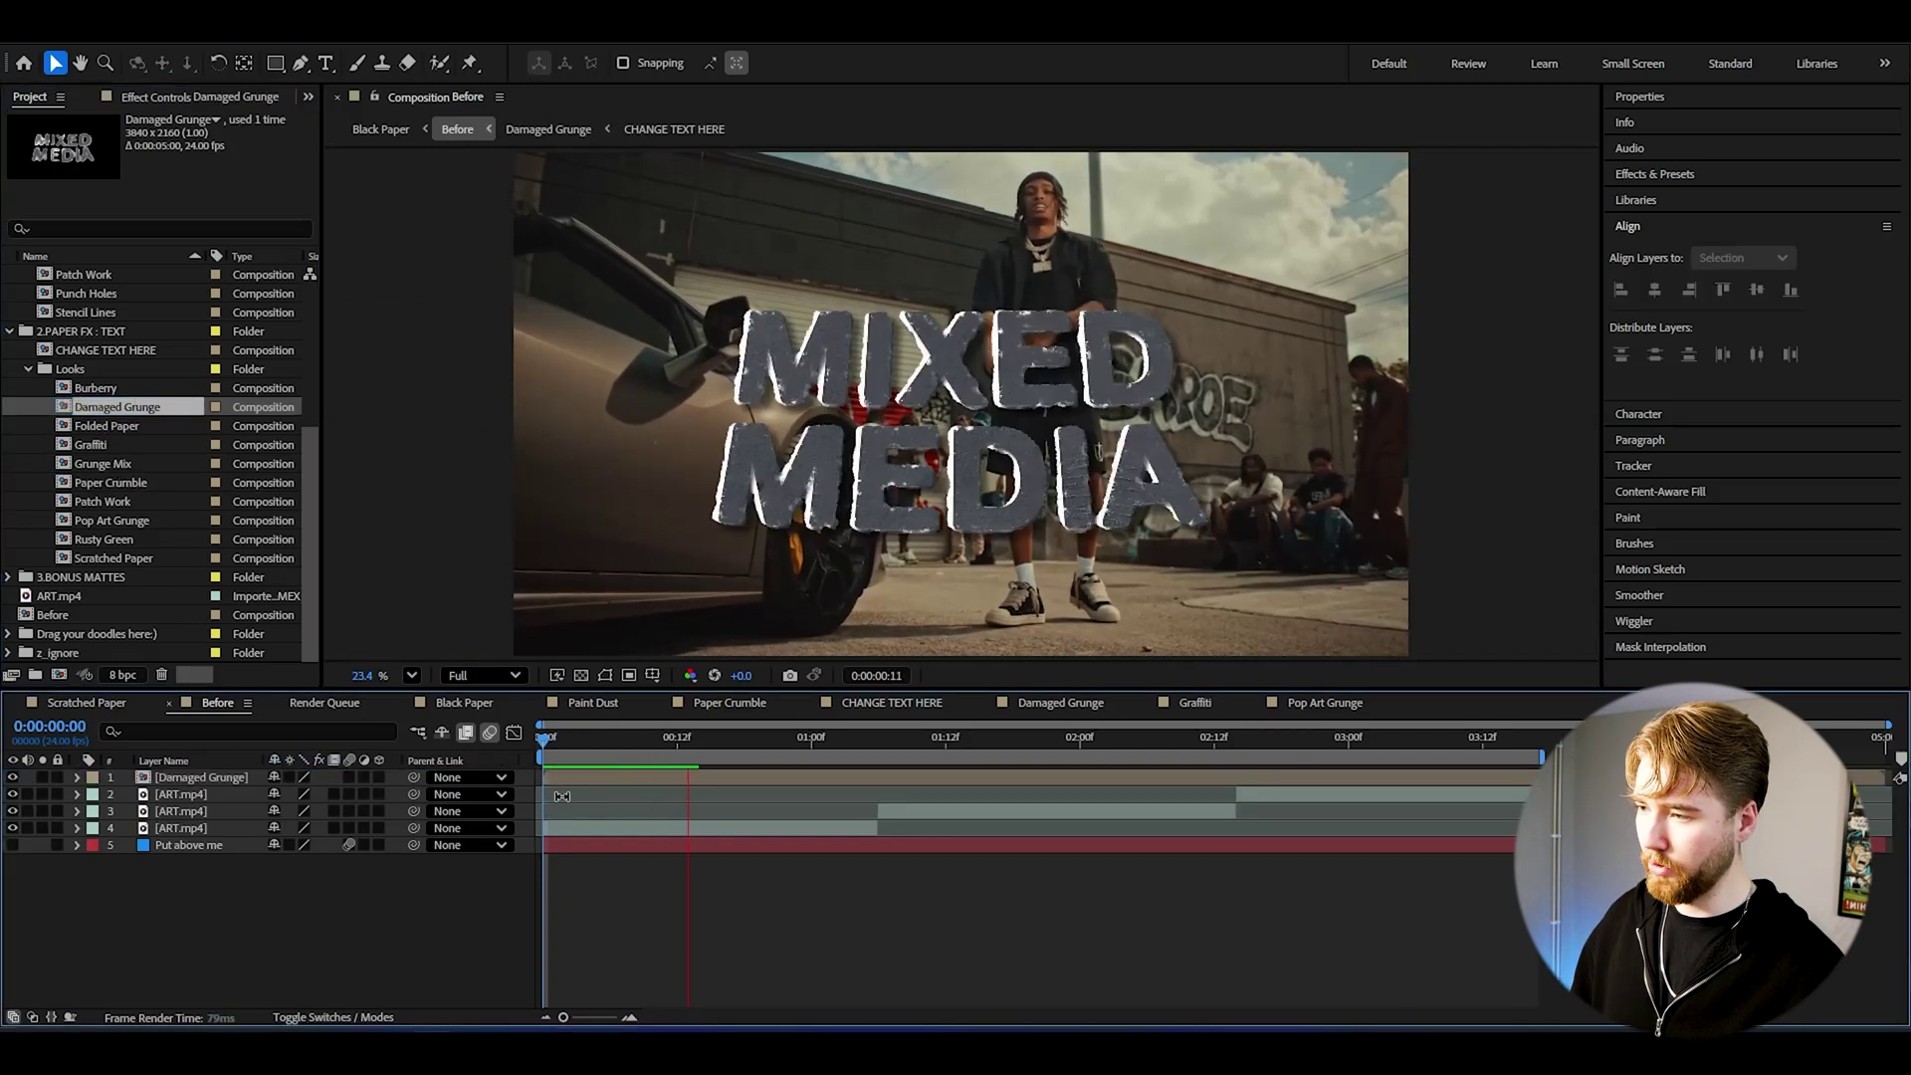
Step: Open the Crazy Rips texture composition and preview its effect on the footage and title
{"action": "scroll", "coordinate": [75, 276], "scroll_direction": "up", "scroll_amount": 5}
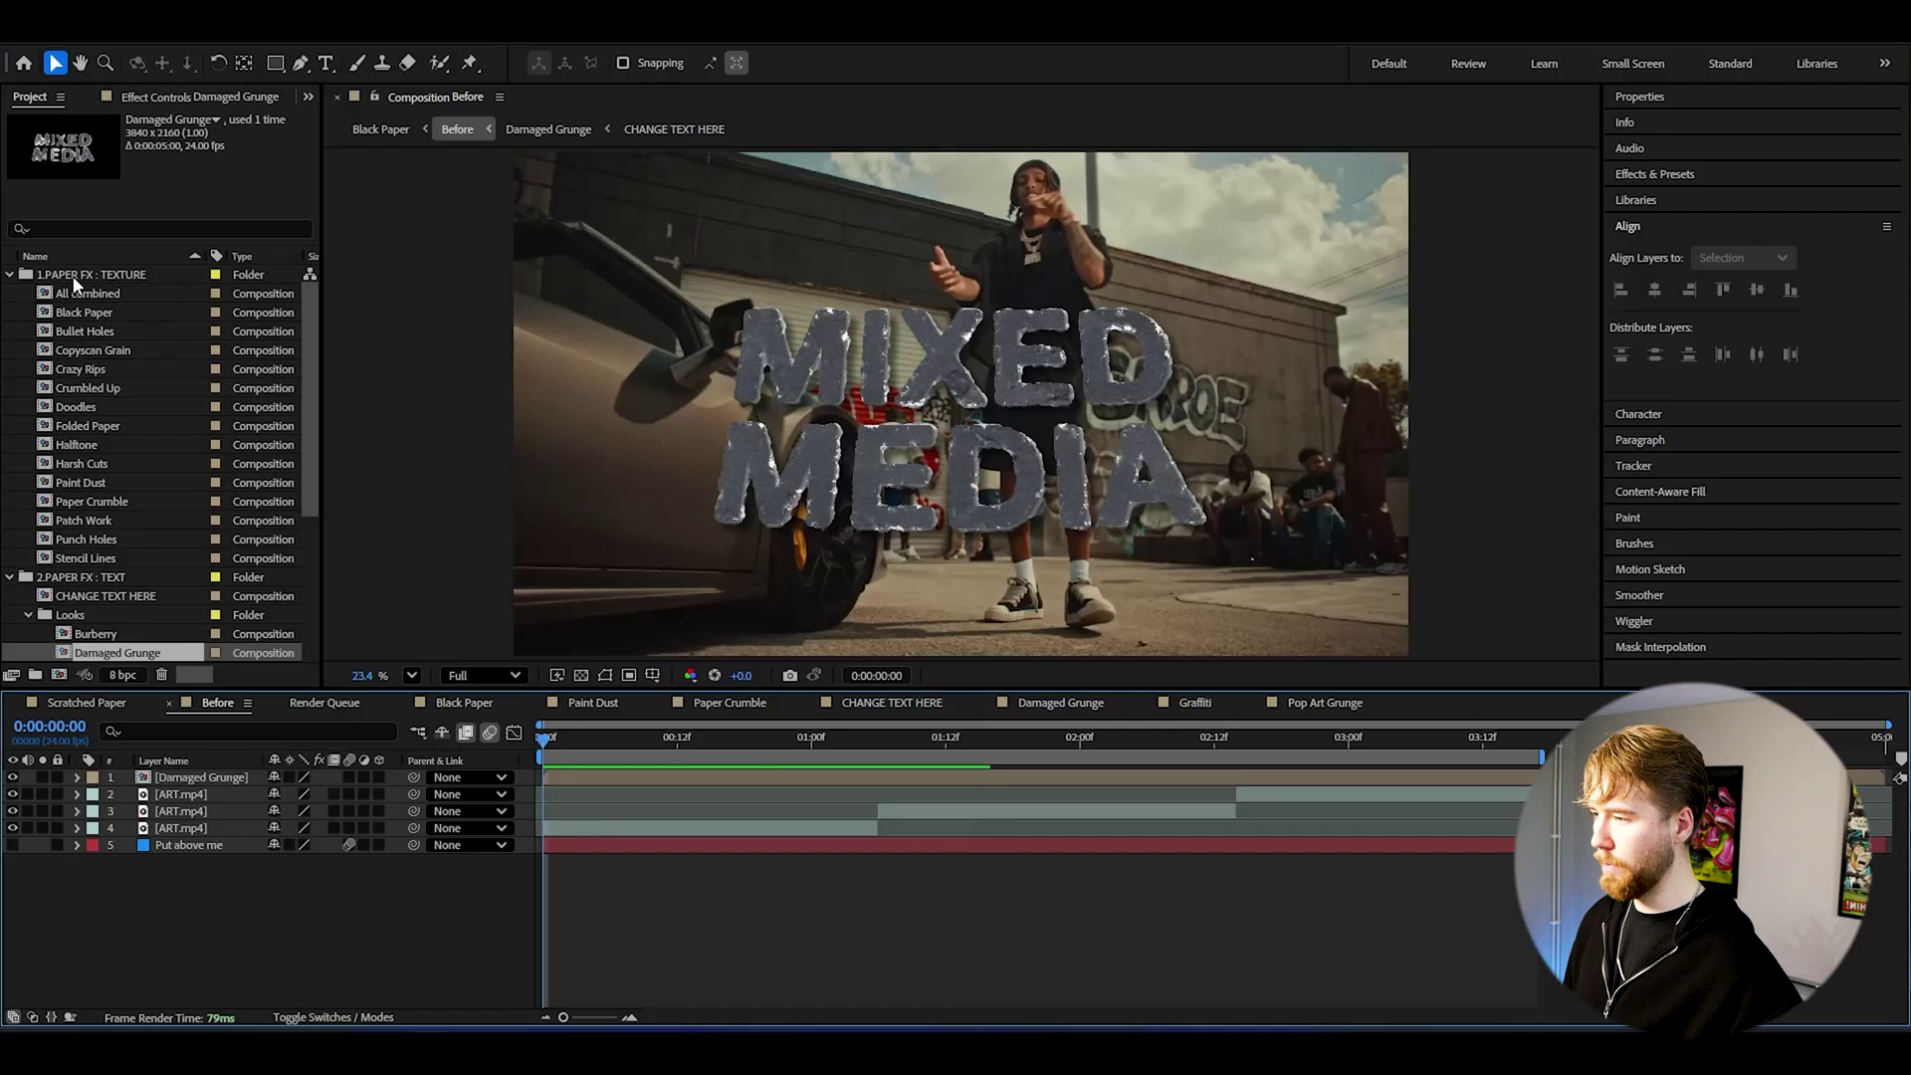
{"action": "double_click", "coordinate": [79, 369]}
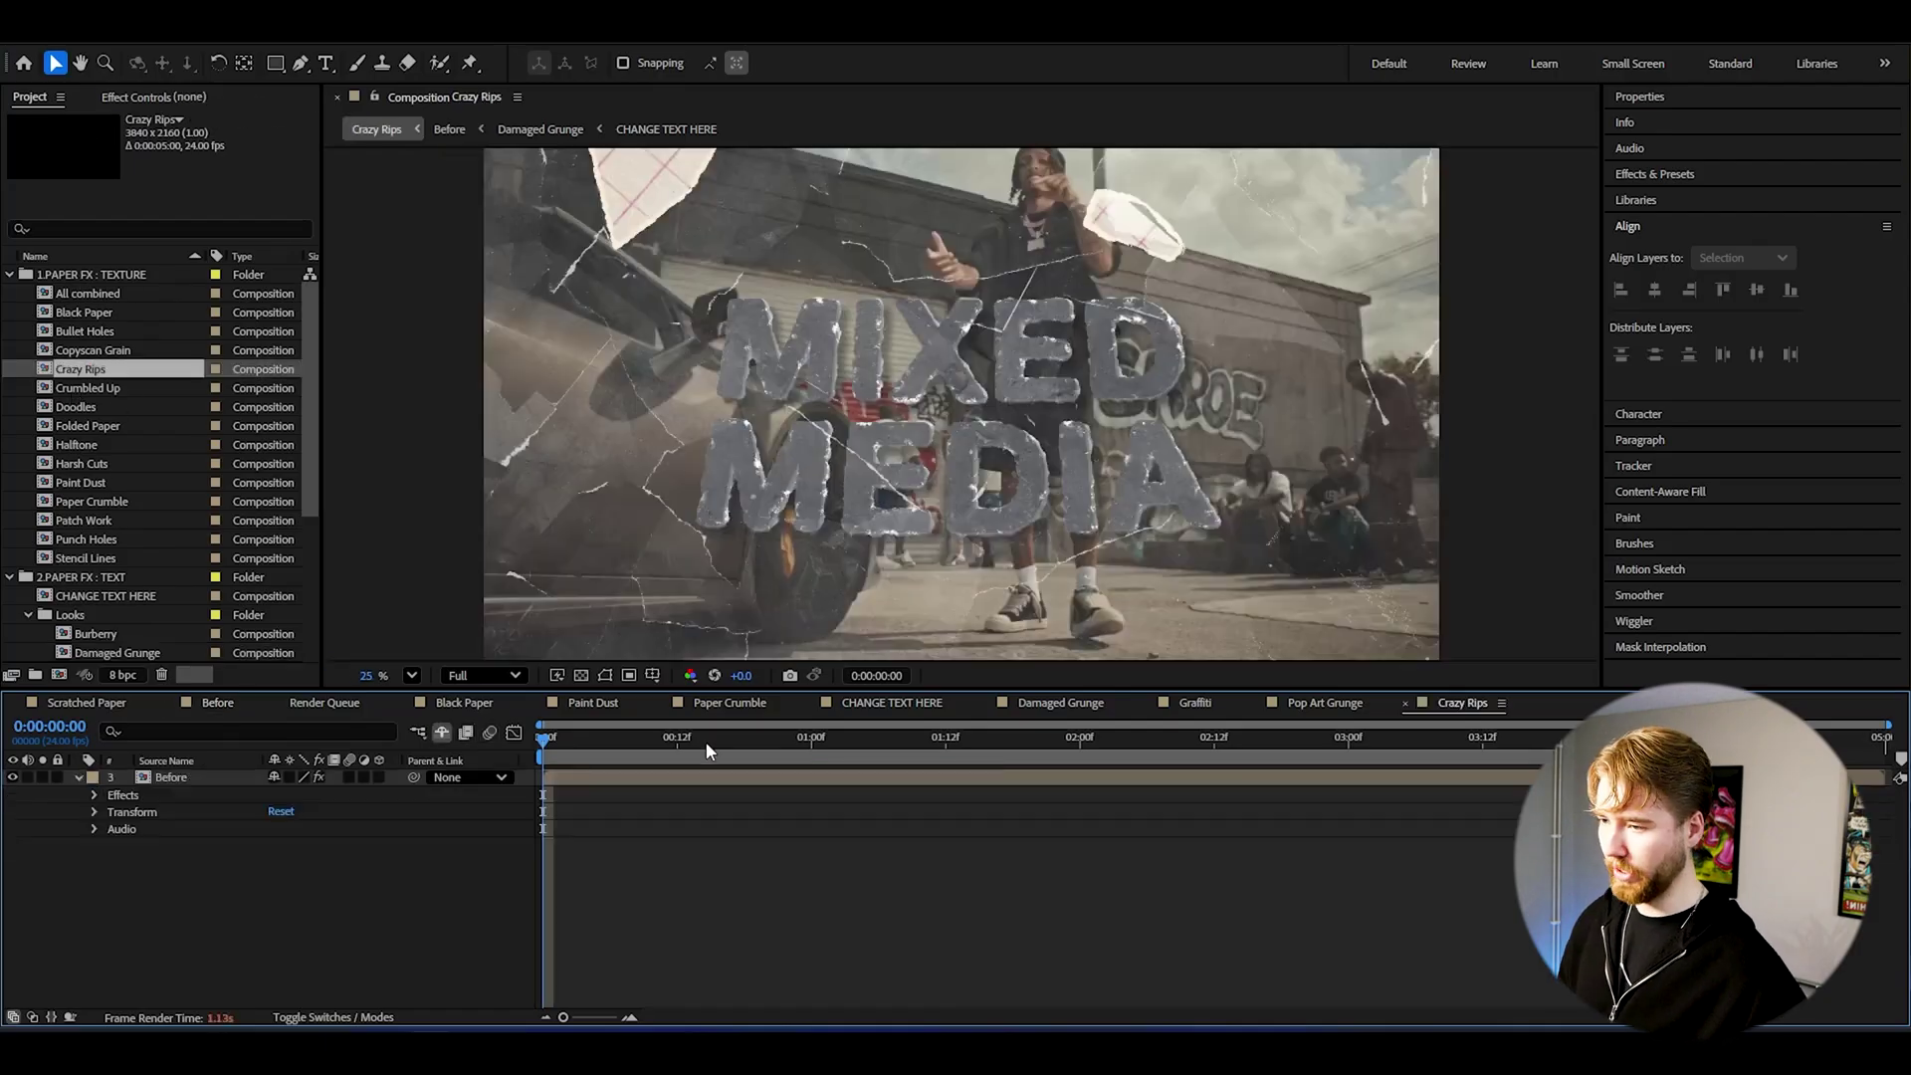
{"action": "key", "text": "space"}
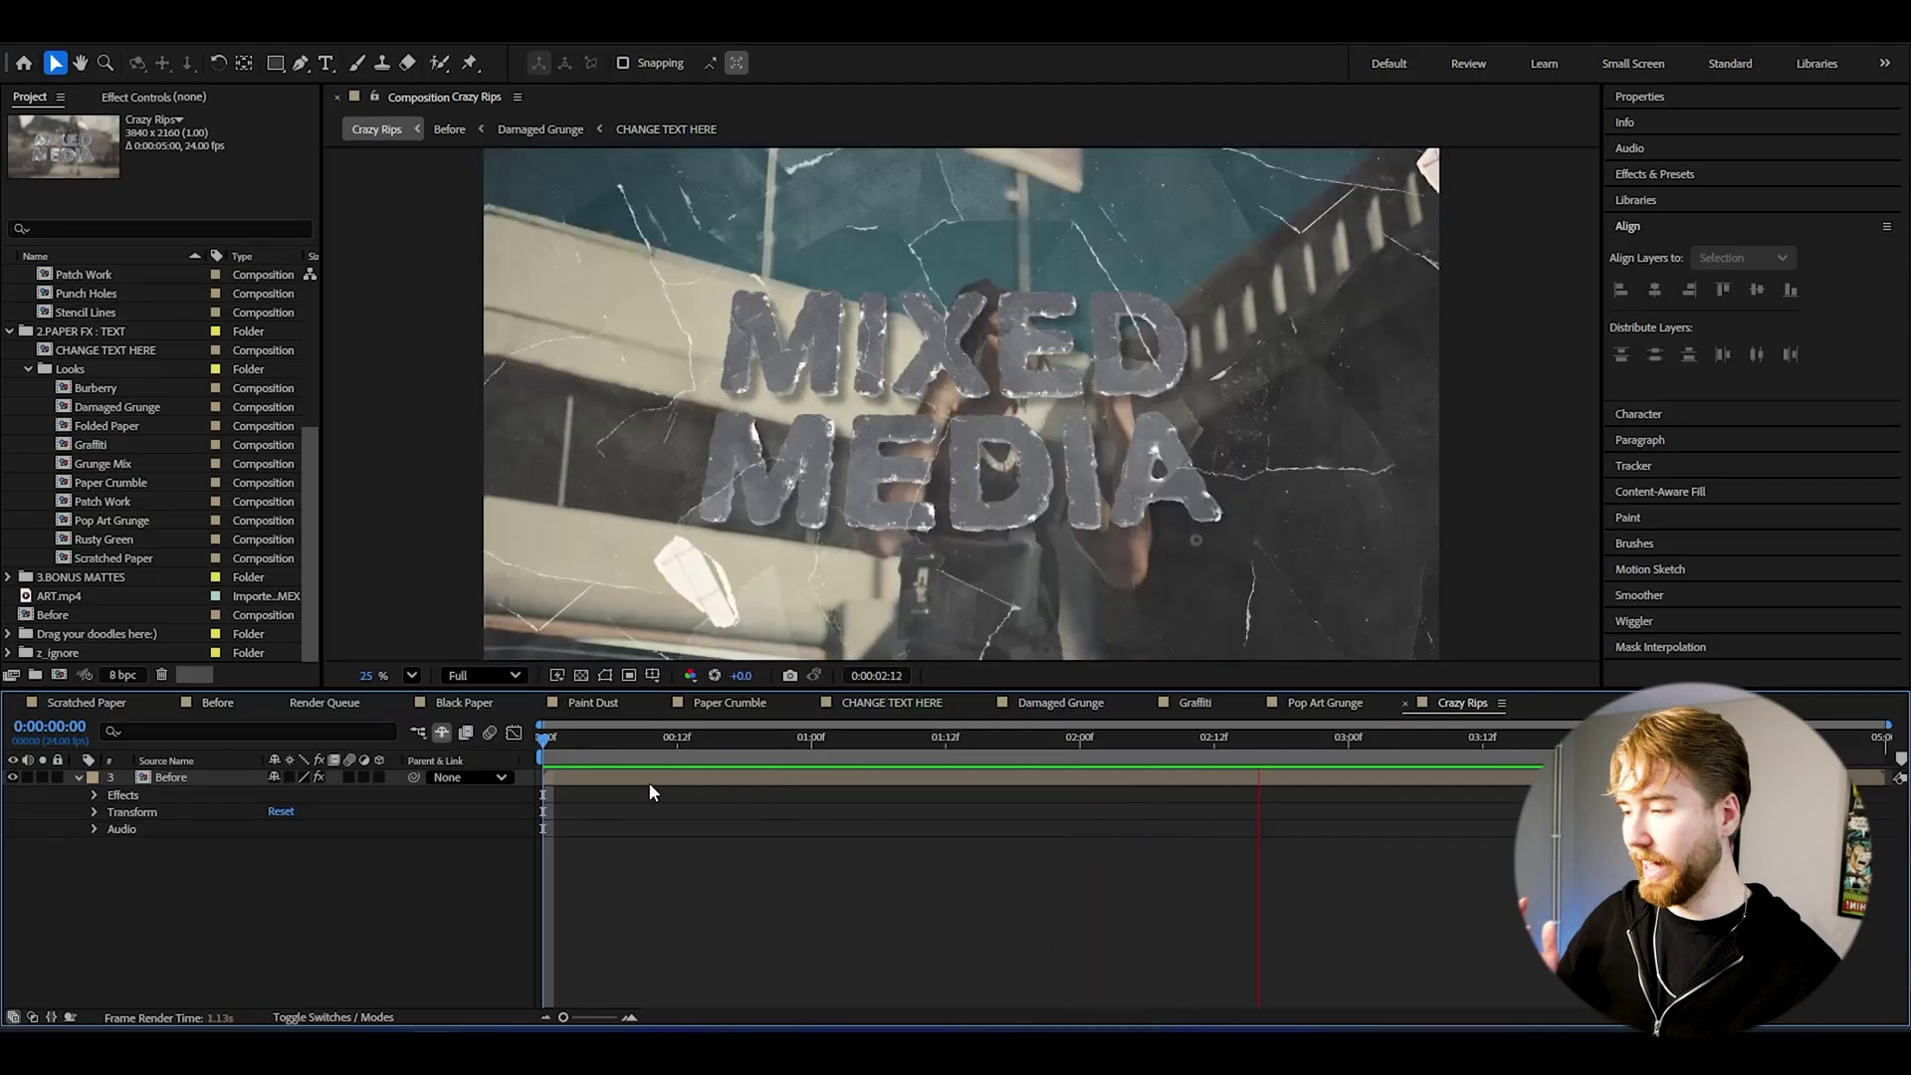
Step: Trim the Damaged Grunge layer in the Before composition to end at 0:00:01:06, where the second clip starts, and play back the cut
{"action": "left_click", "coordinate": [219, 703]}
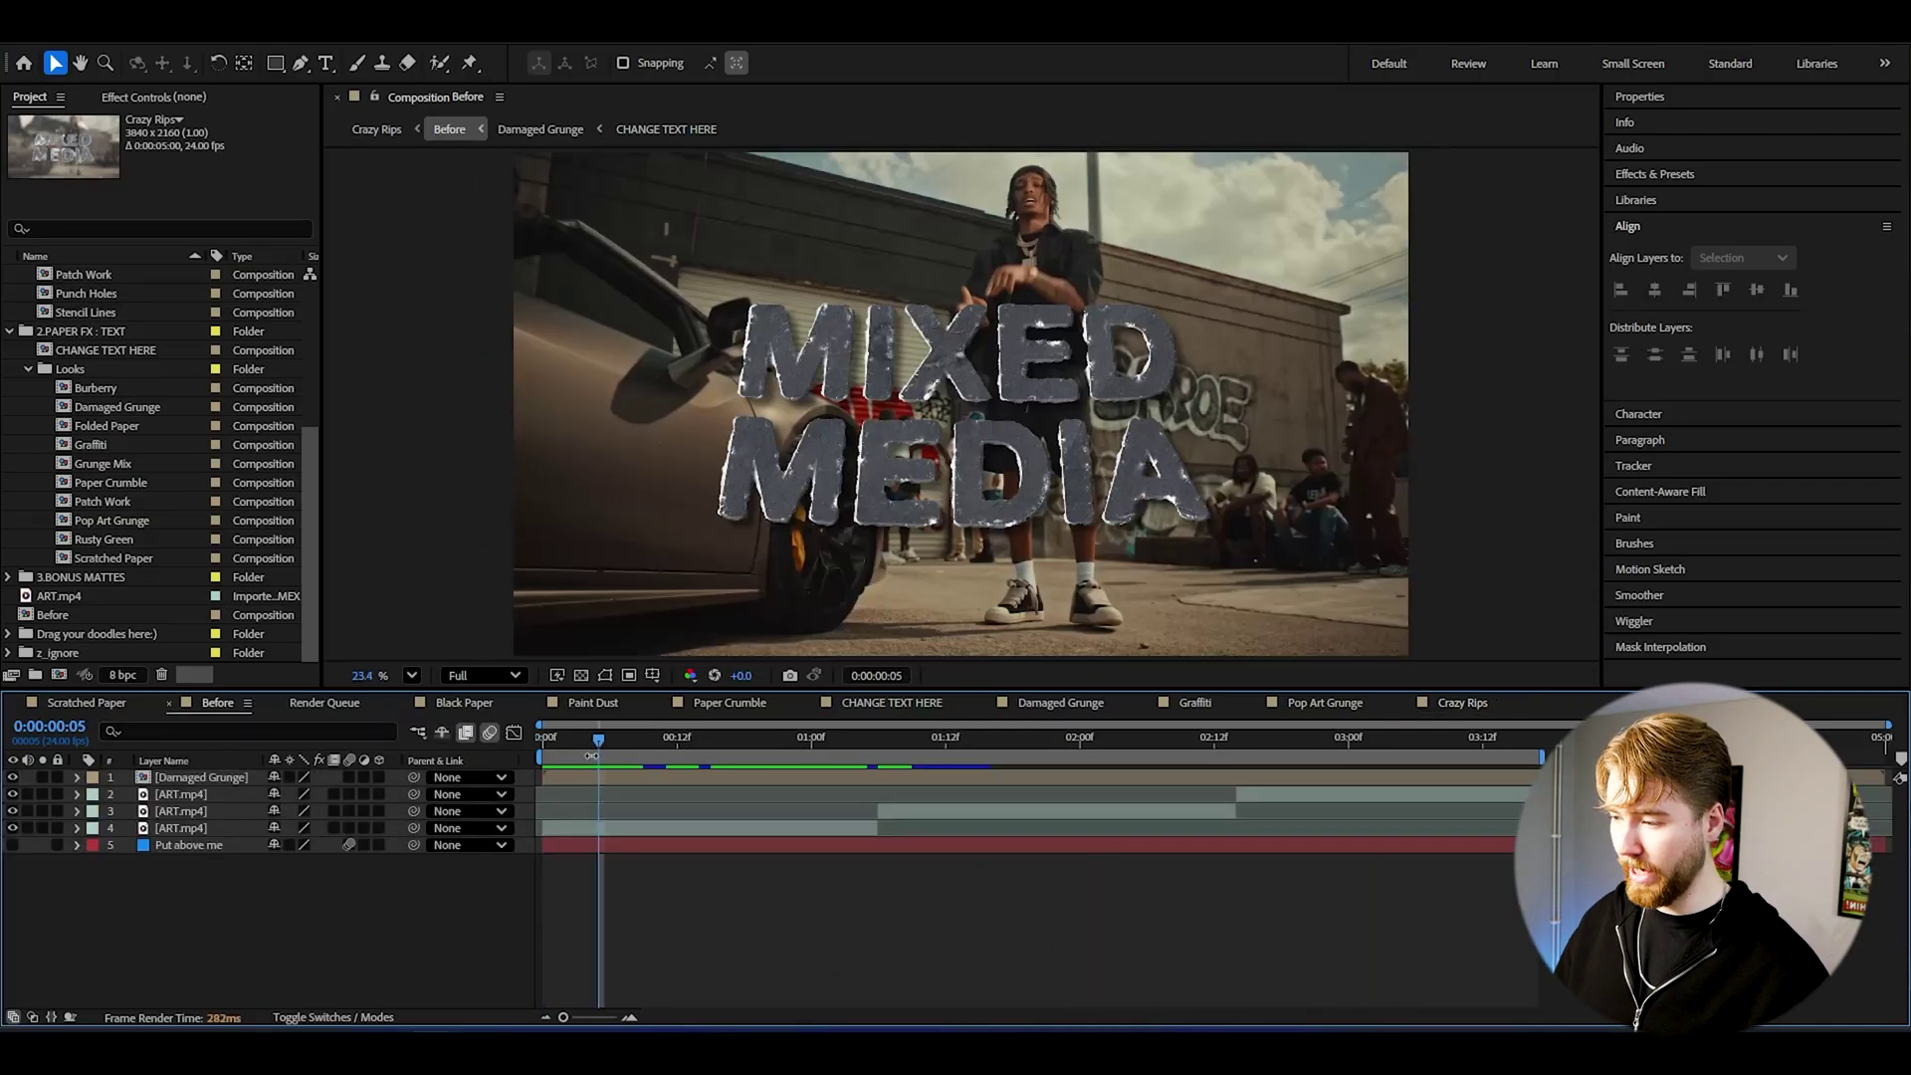
{"action": "left_click_drag", "start_coordinate": [598, 747], "coordinate": [878, 751]}
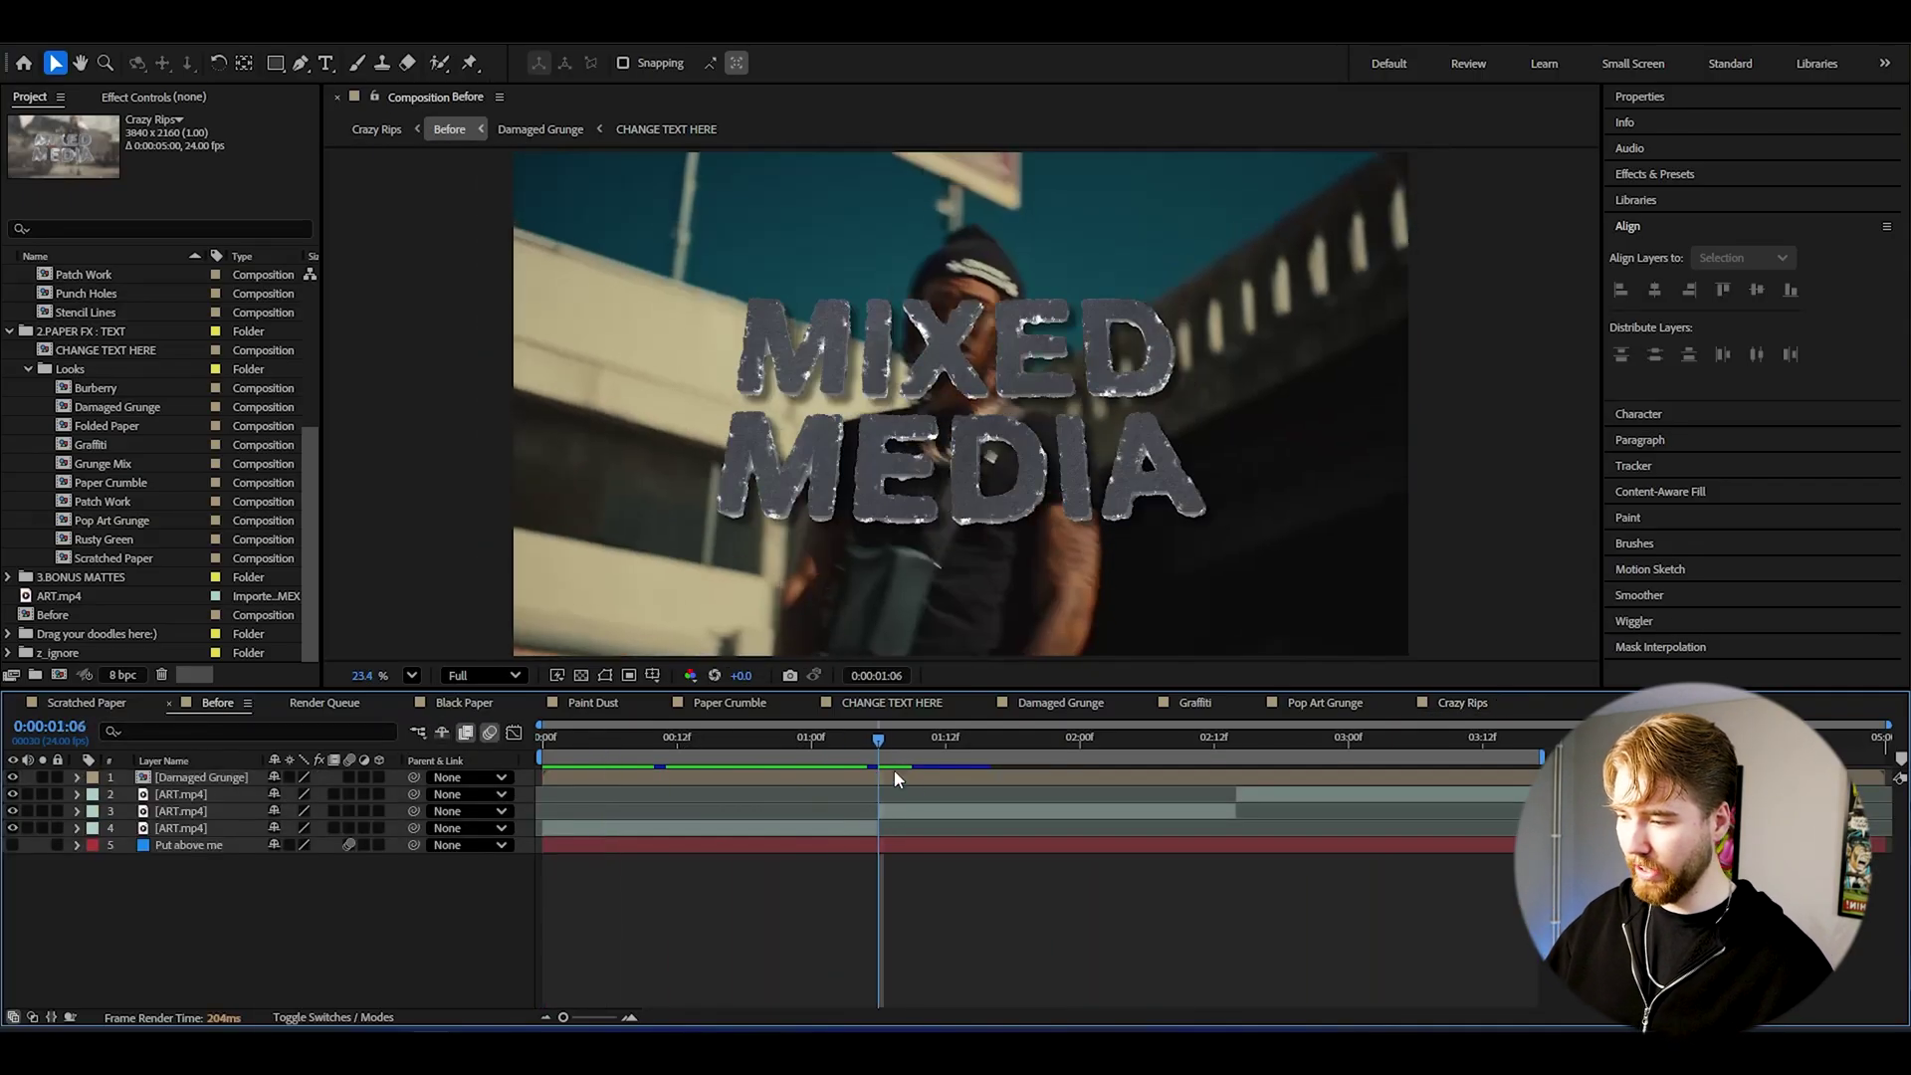
{"action": "left_click", "coordinate": [911, 781]}
{"action": "key", "text": "ctrl+shift+d"}
{"action": "key", "text": "Delete"}
{"action": "left_click_drag", "start_coordinate": [837, 746], "coordinate": [426, 720]}
{"action": "key", "text": "space"}
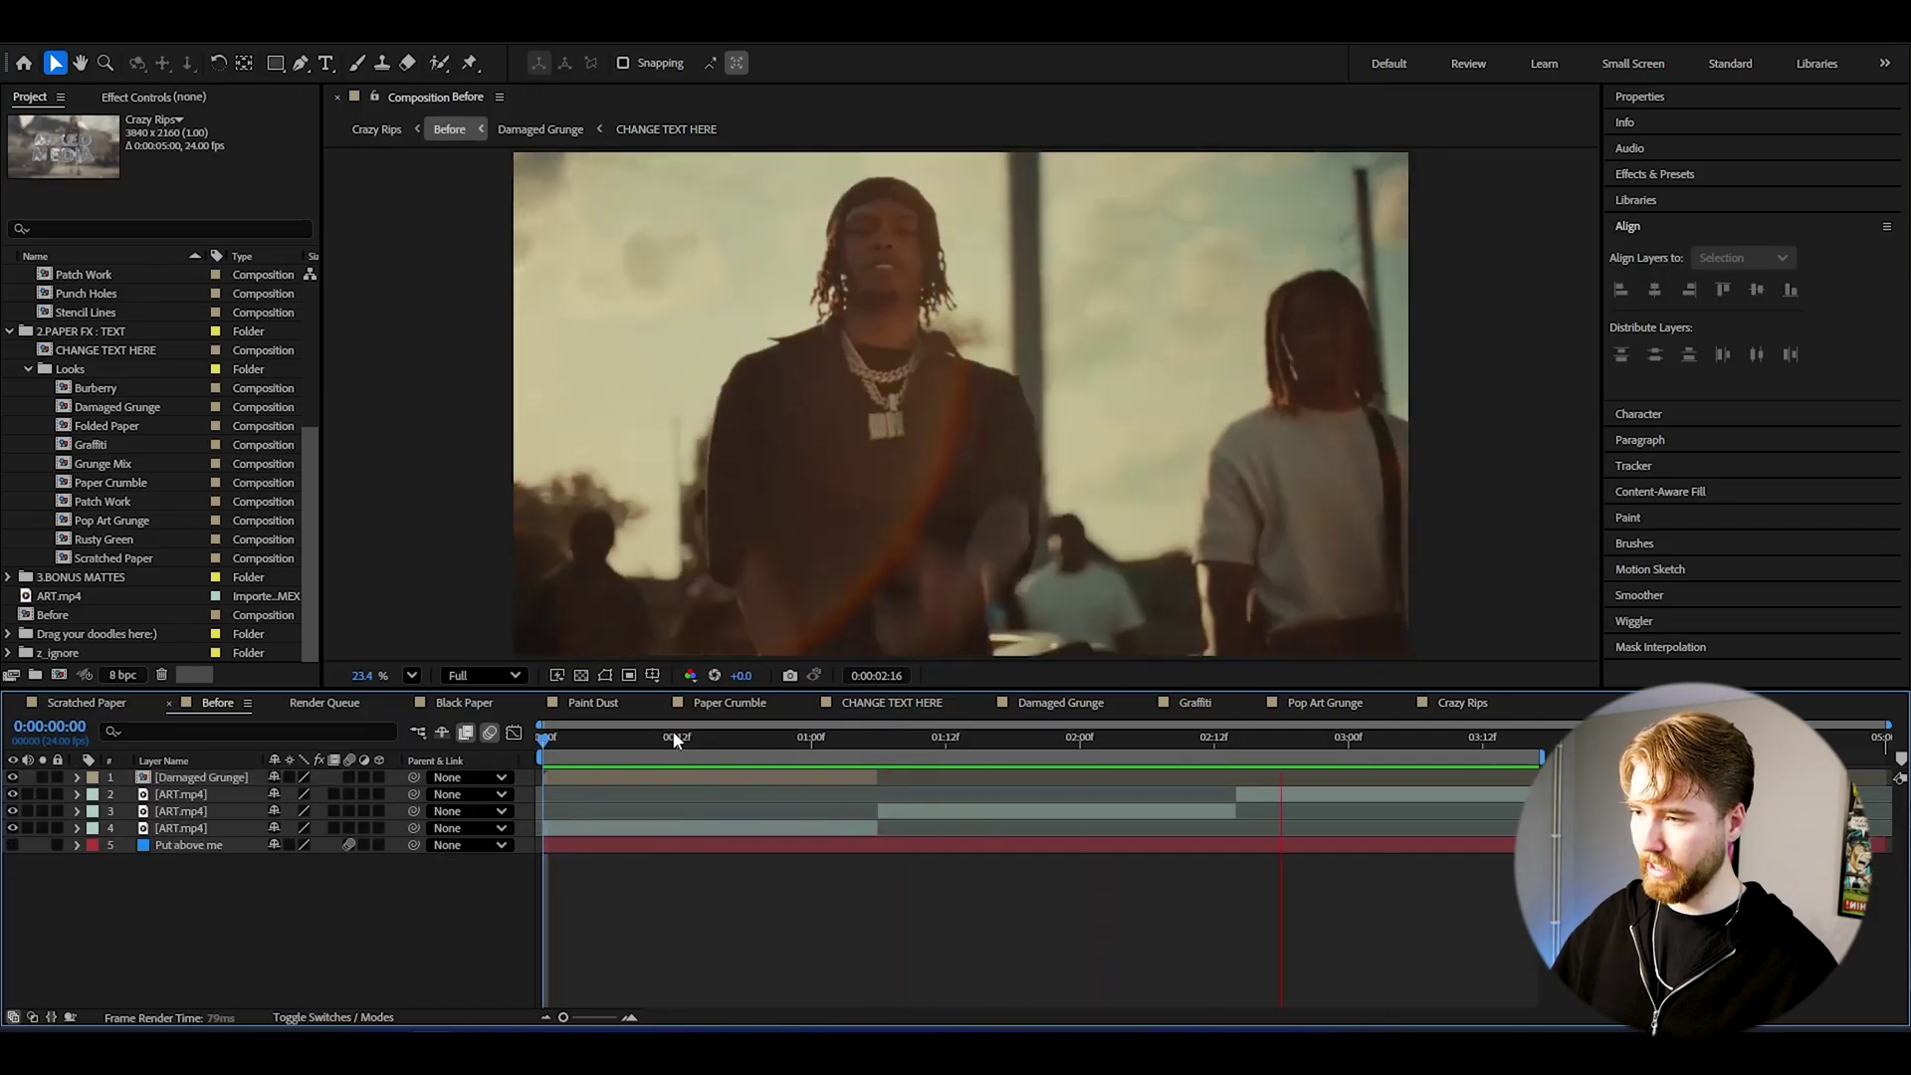
{"action": "left_click", "coordinate": [734, 739]}
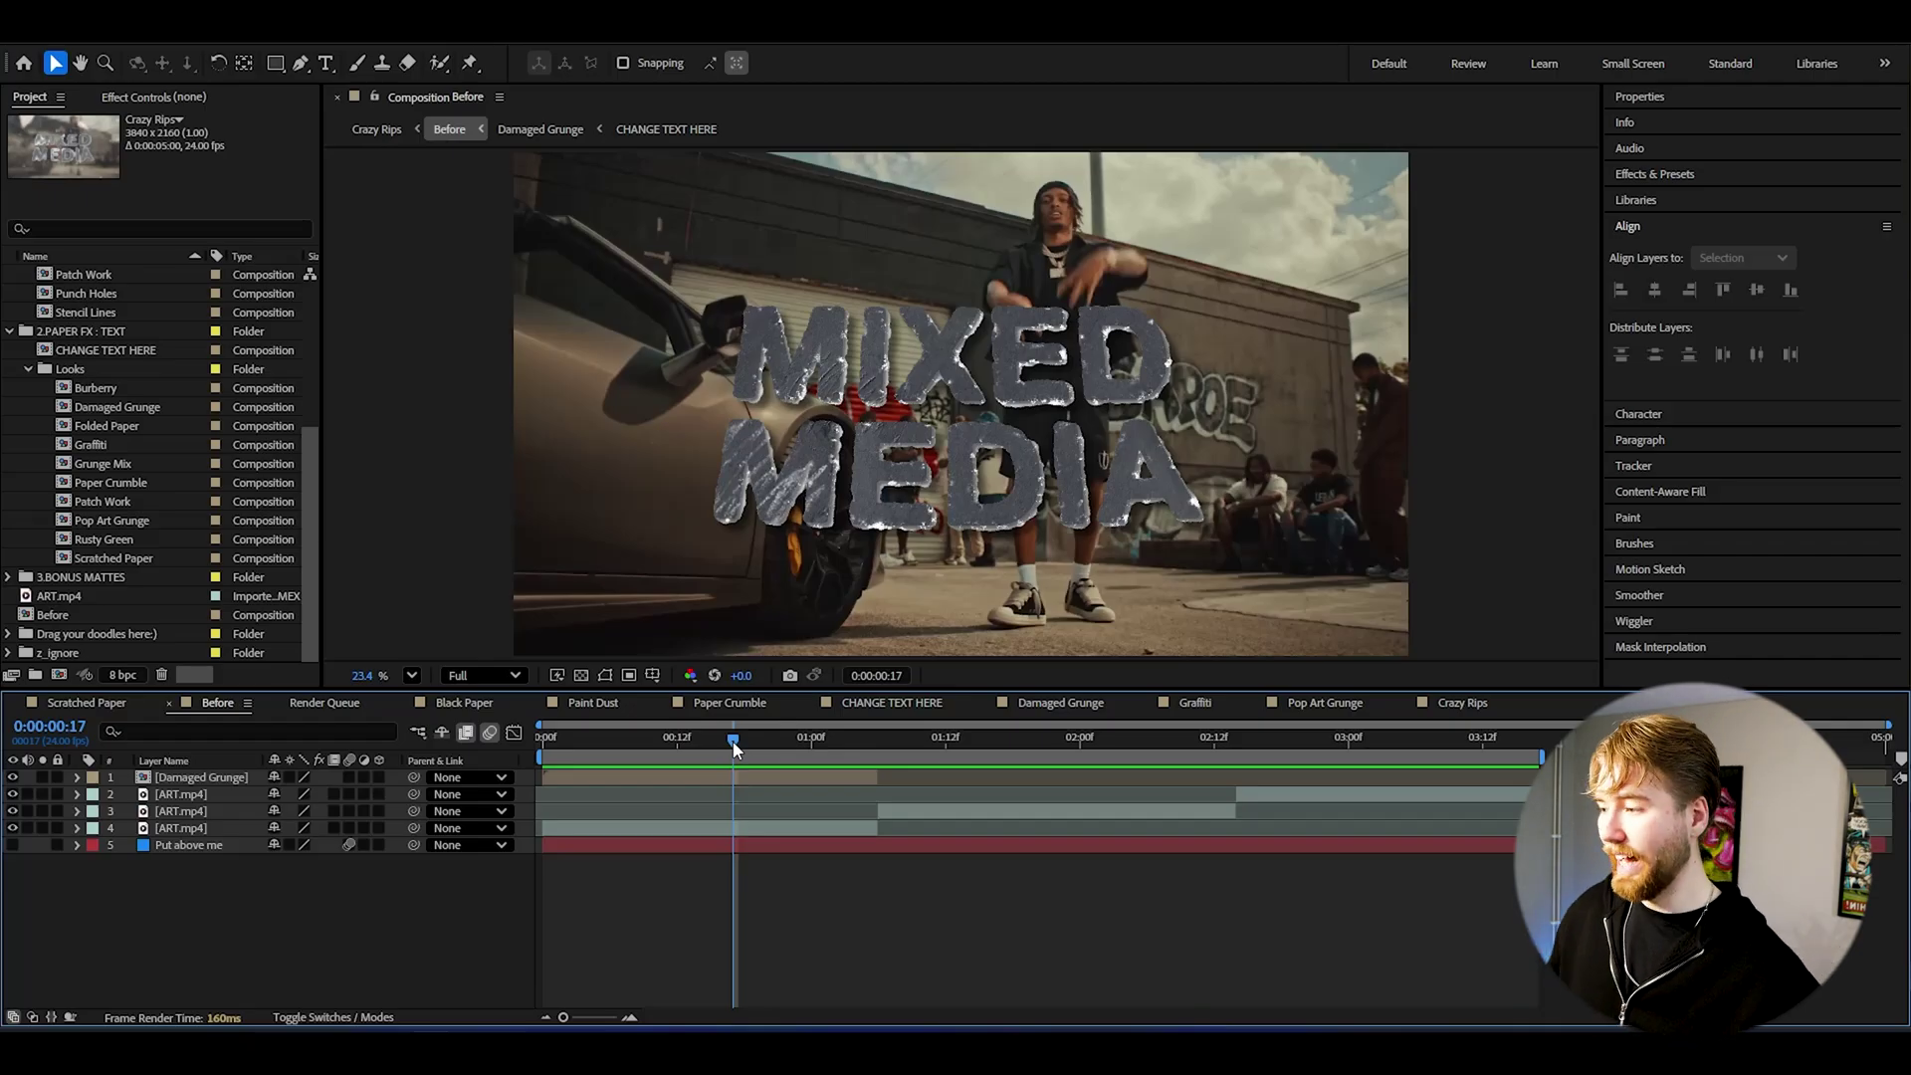
Step: Expand the bonus mattes and their CLIP 1 folder, and open the CLIP 1 here composition
{"action": "left_click", "coordinate": [9, 579]}
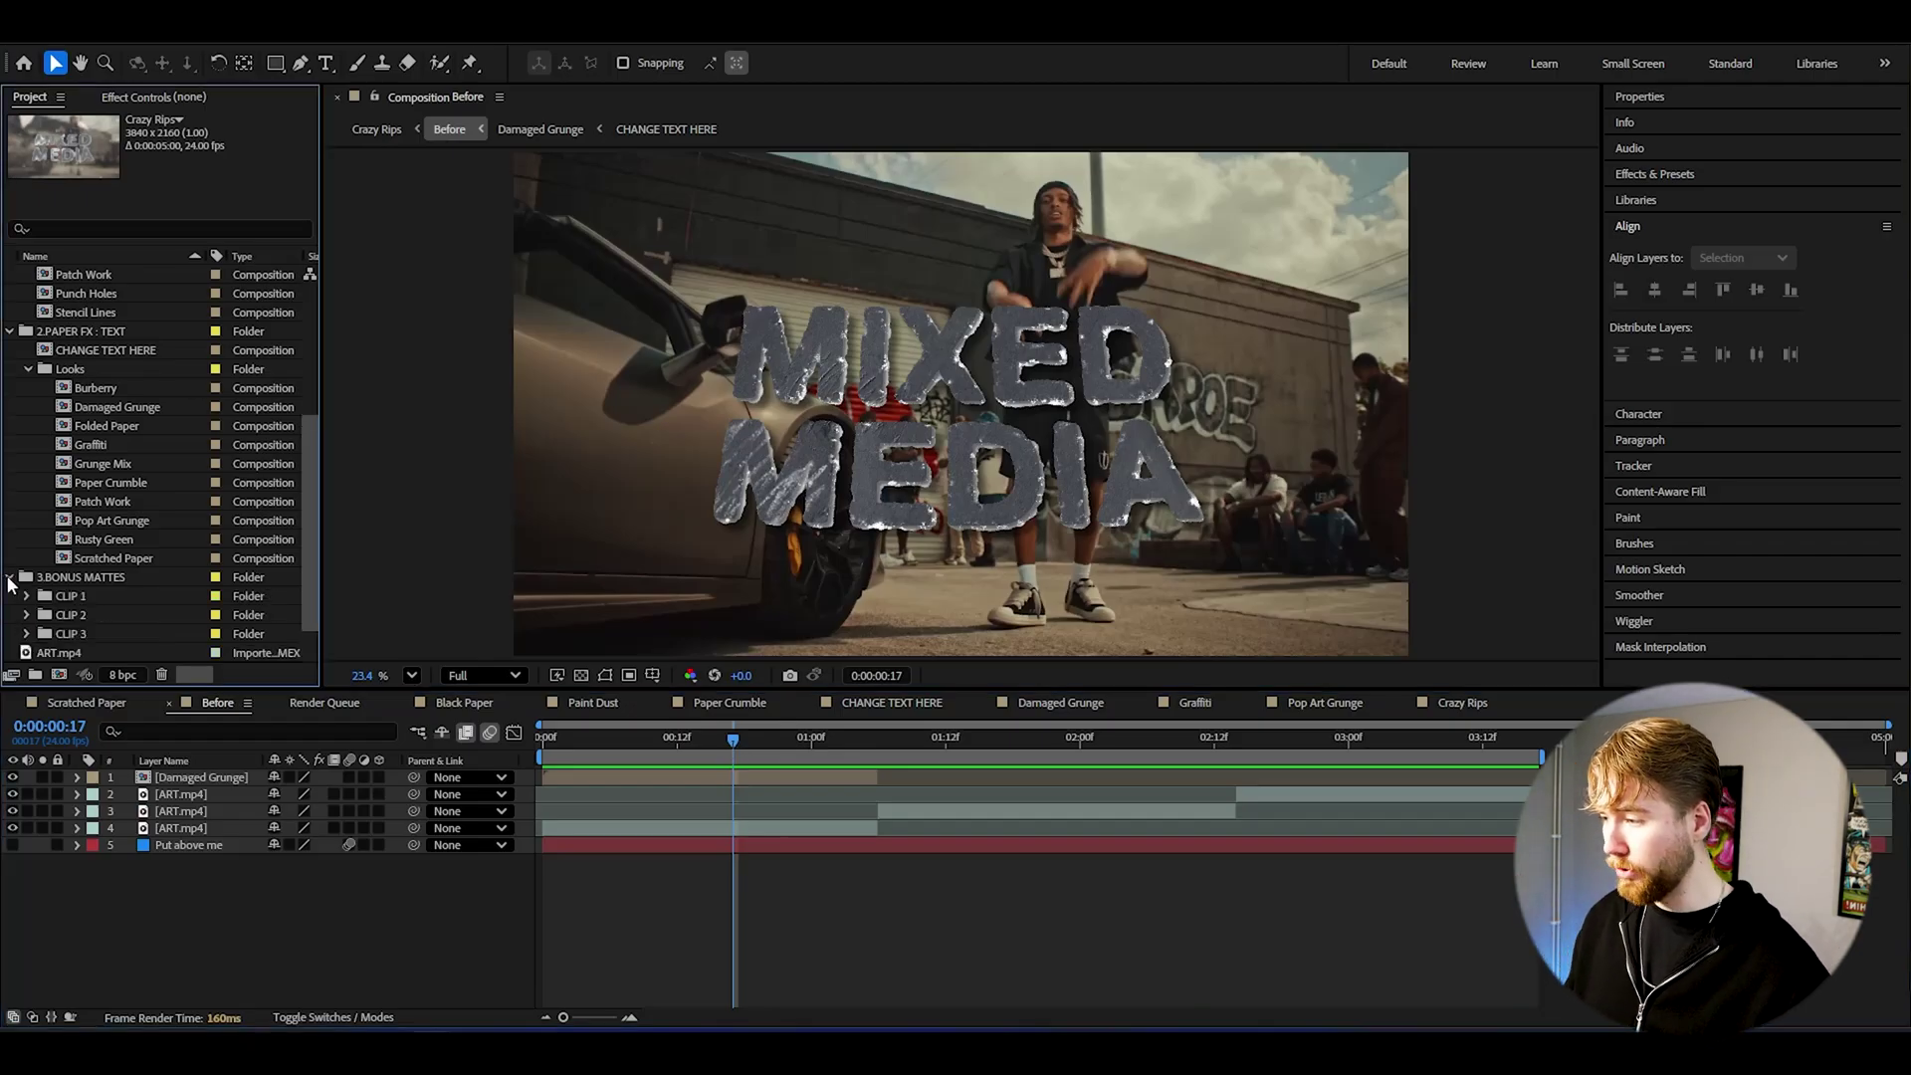
{"action": "scroll", "coordinate": [84, 583], "scroll_direction": "down", "scroll_amount": 1}
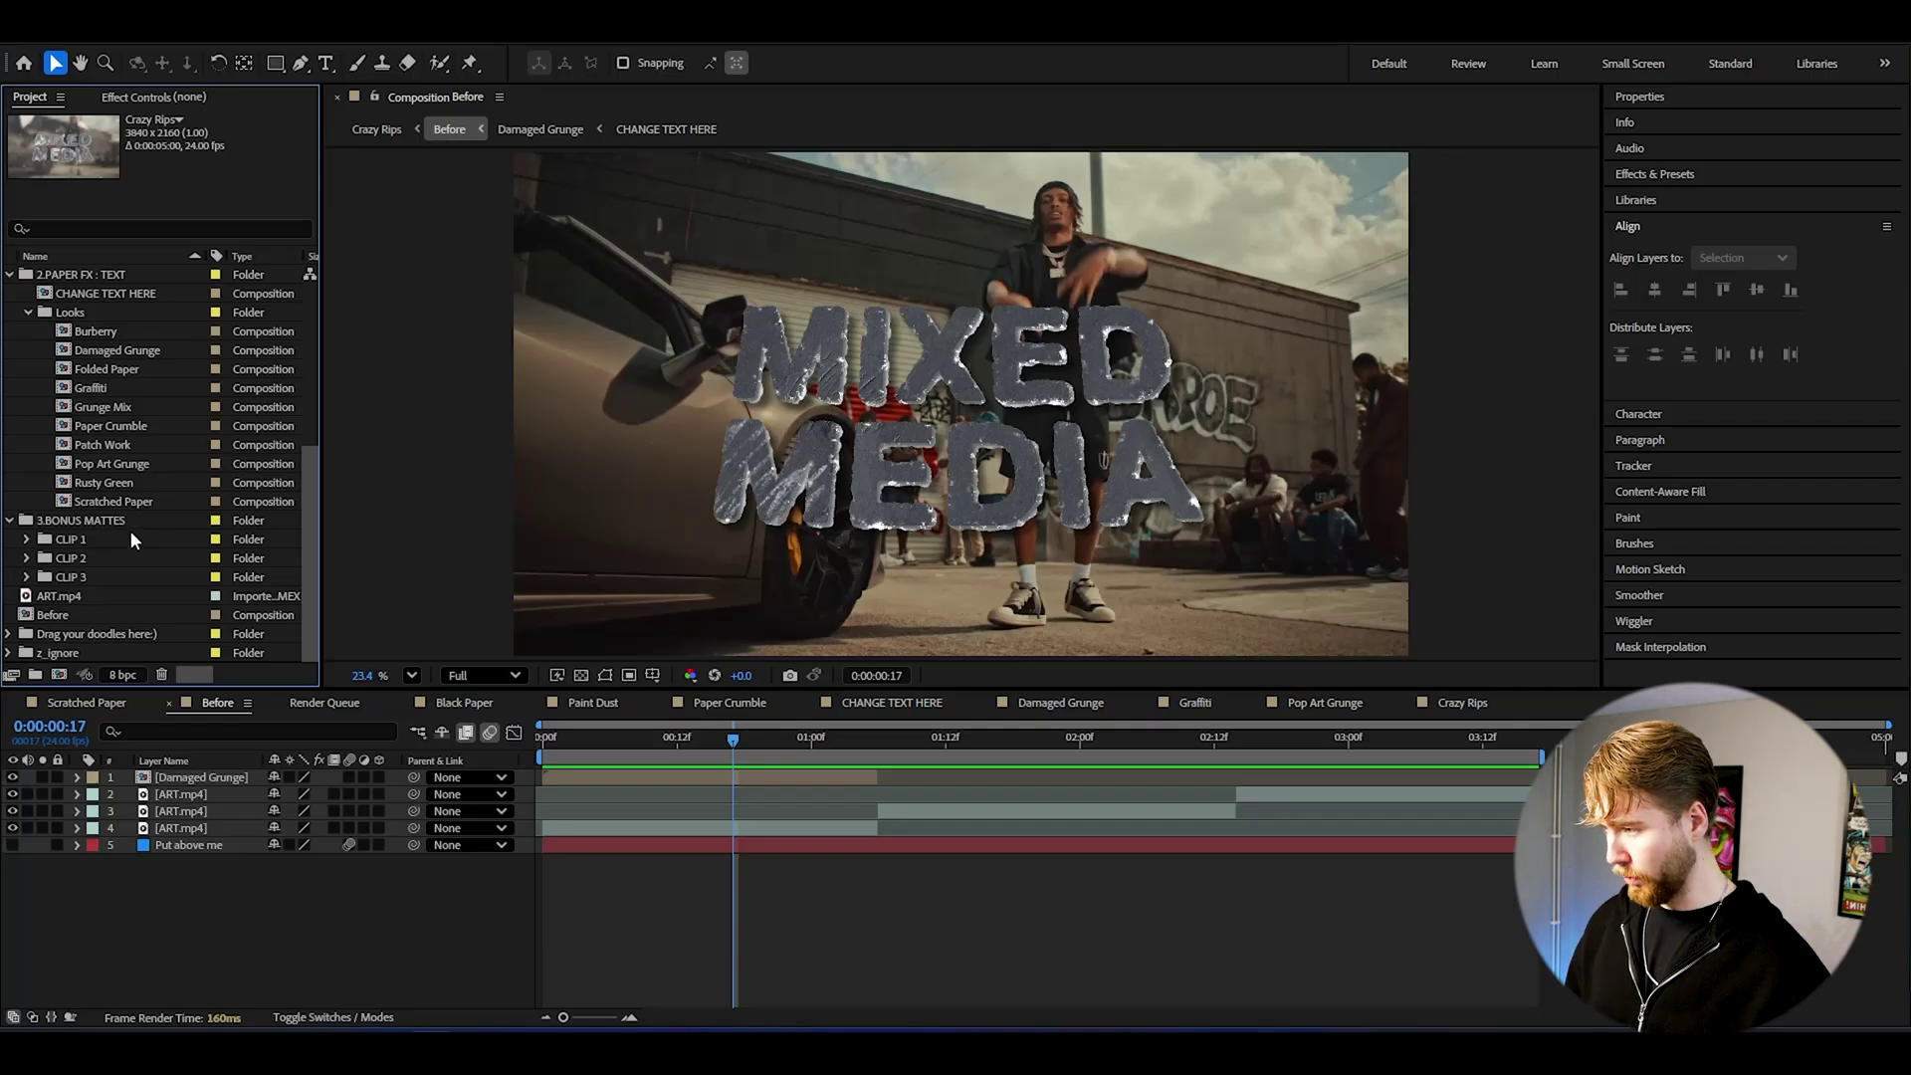
{"action": "left_click", "coordinate": [27, 539]}
{"action": "scroll", "coordinate": [70, 518], "scroll_direction": "down", "scroll_amount": 2}
{"action": "left_click", "coordinate": [108, 464]}
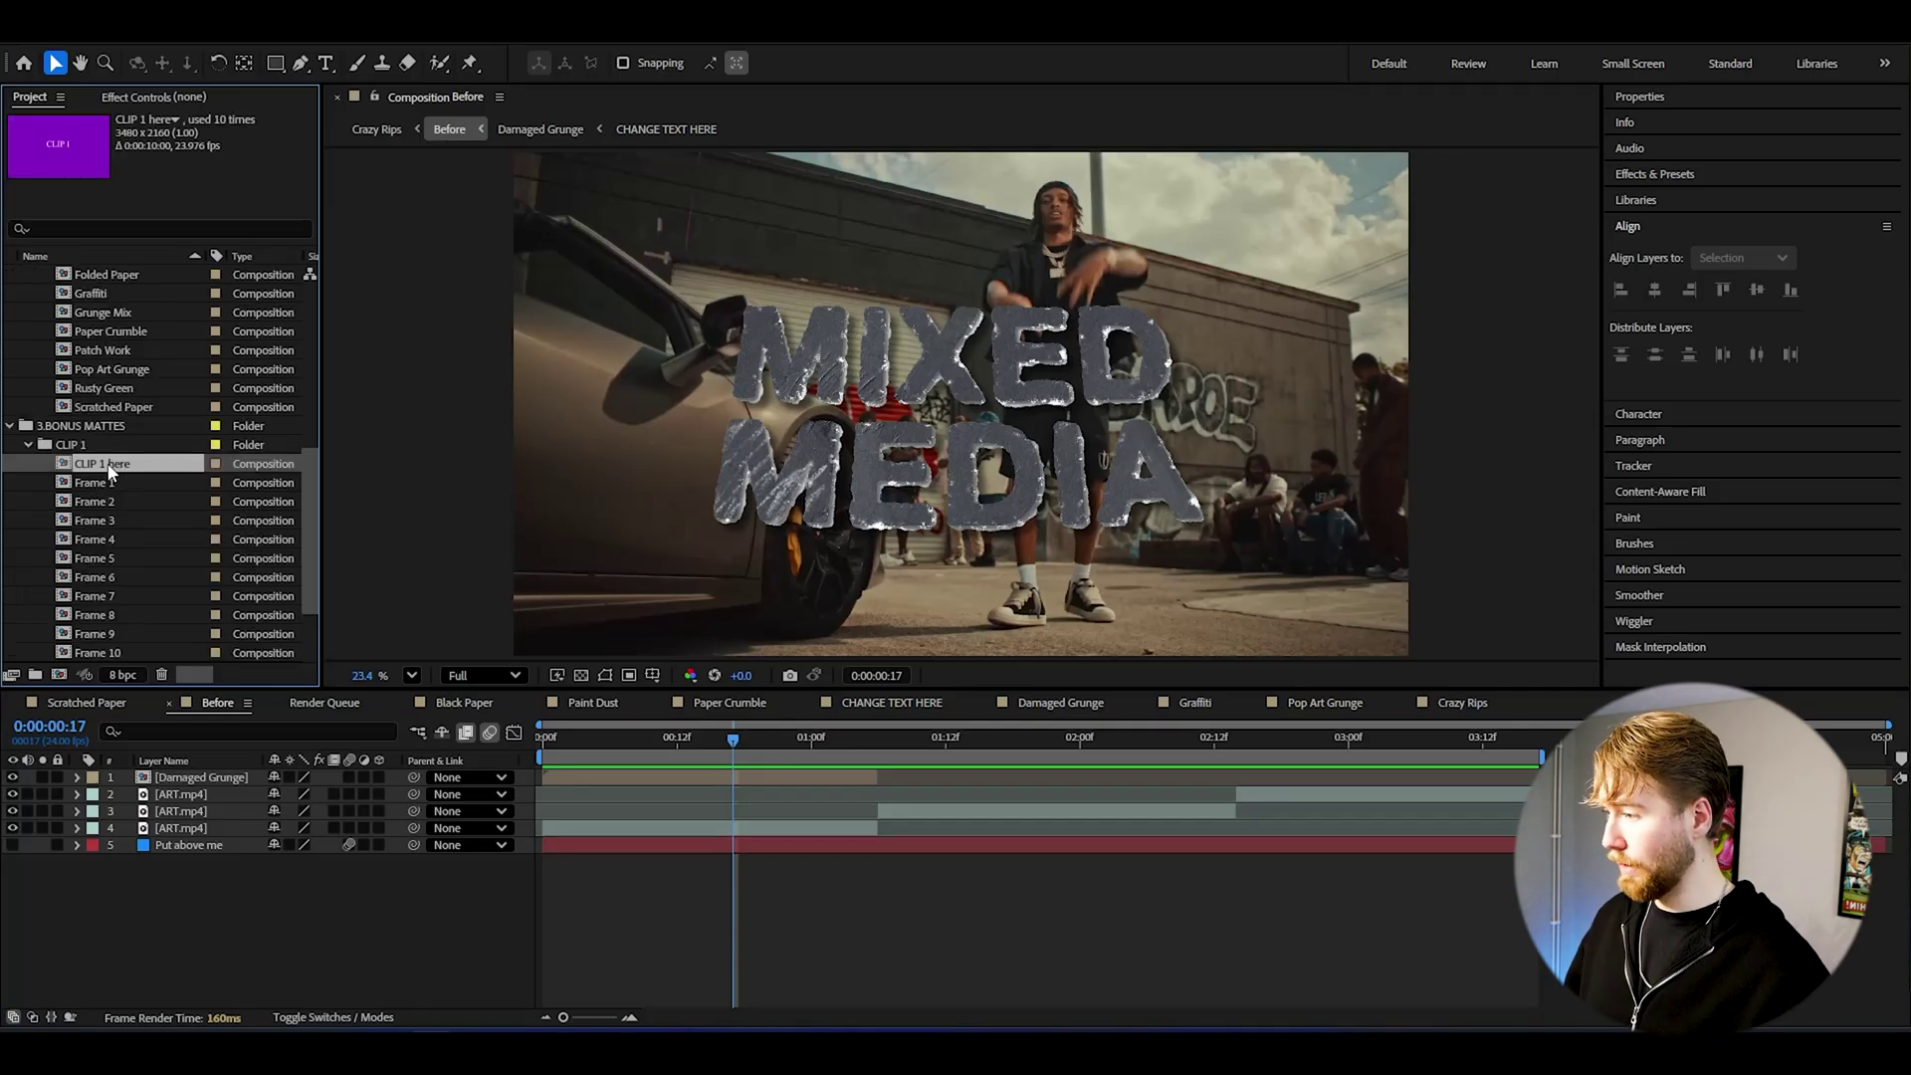
{"action": "double_click", "coordinate": [111, 466]}
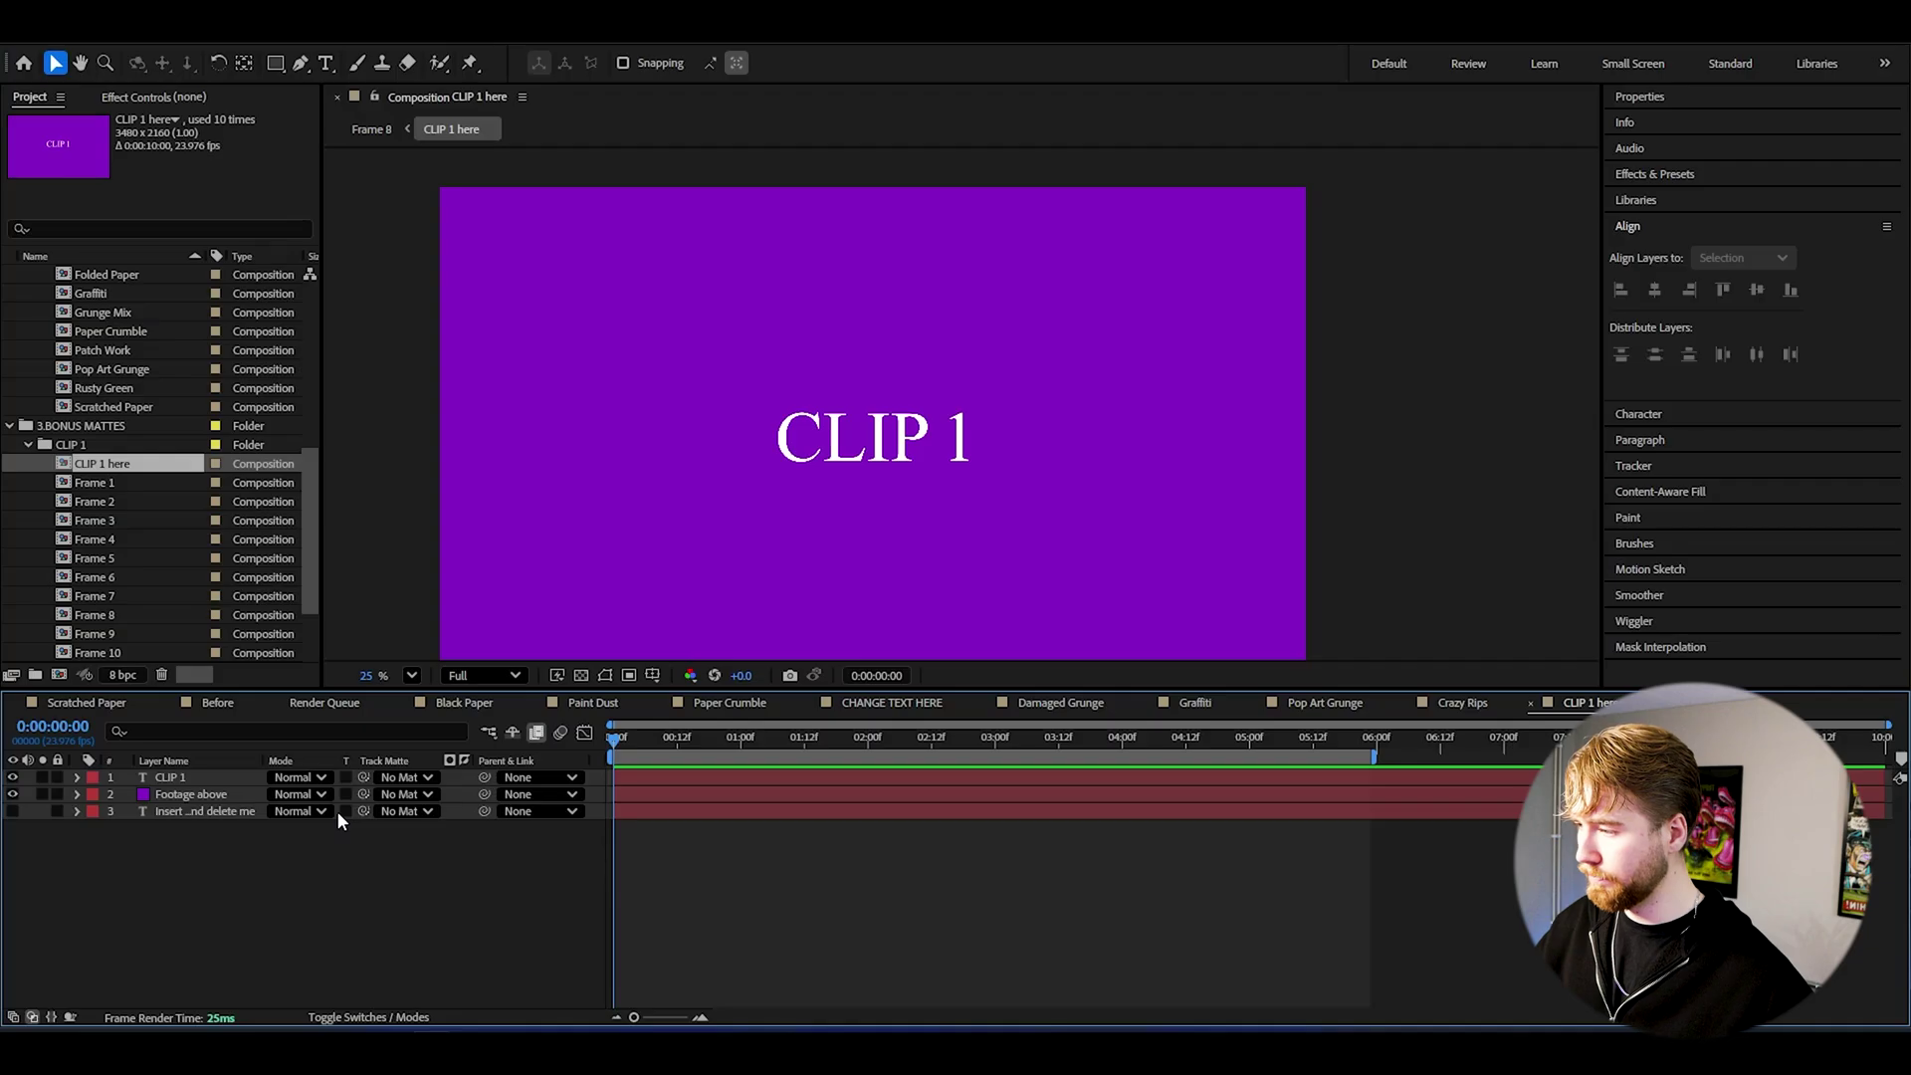
Step: Insert ART.mp4 between the CLIP 1 text and the Footage above layer, and scale it to 116%
{"action": "left_click_drag", "start_coordinate": [59, 330], "coordinate": [305, 811]}
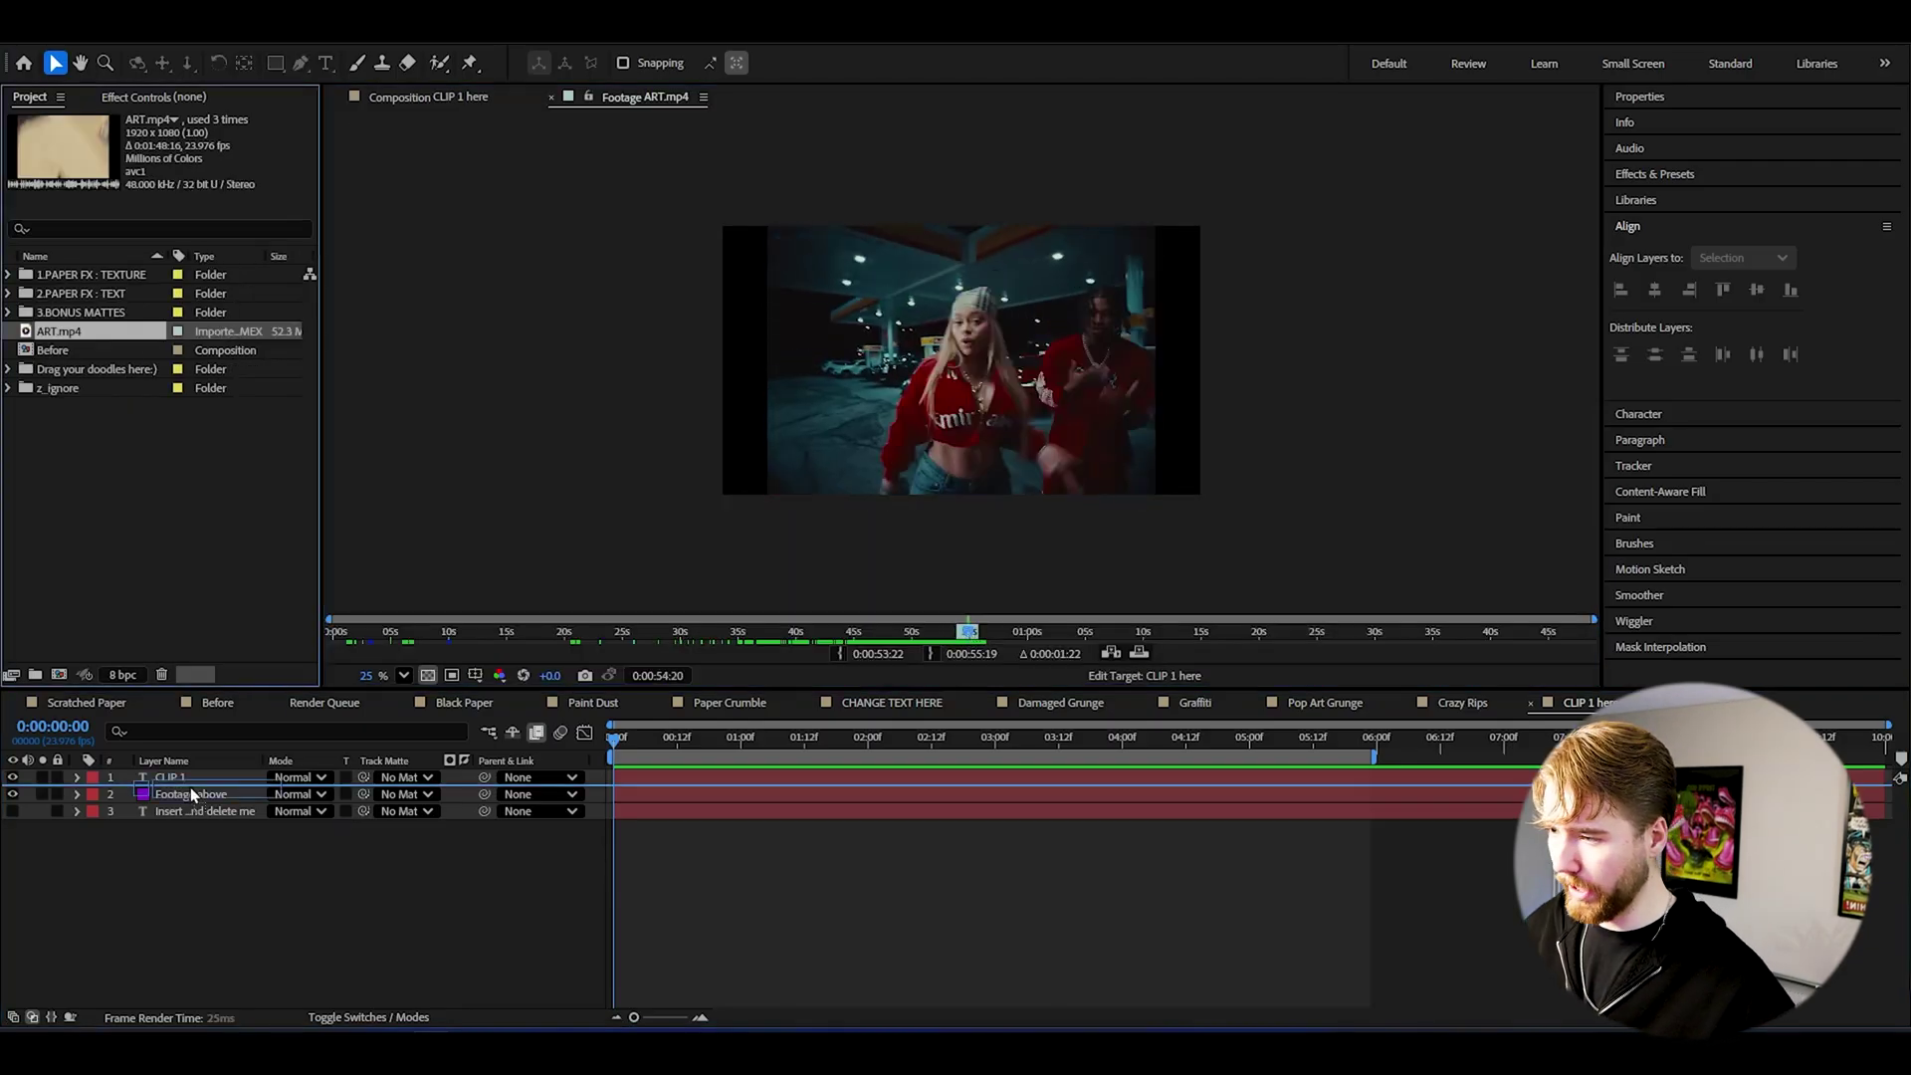
{"action": "key", "text": "s"}
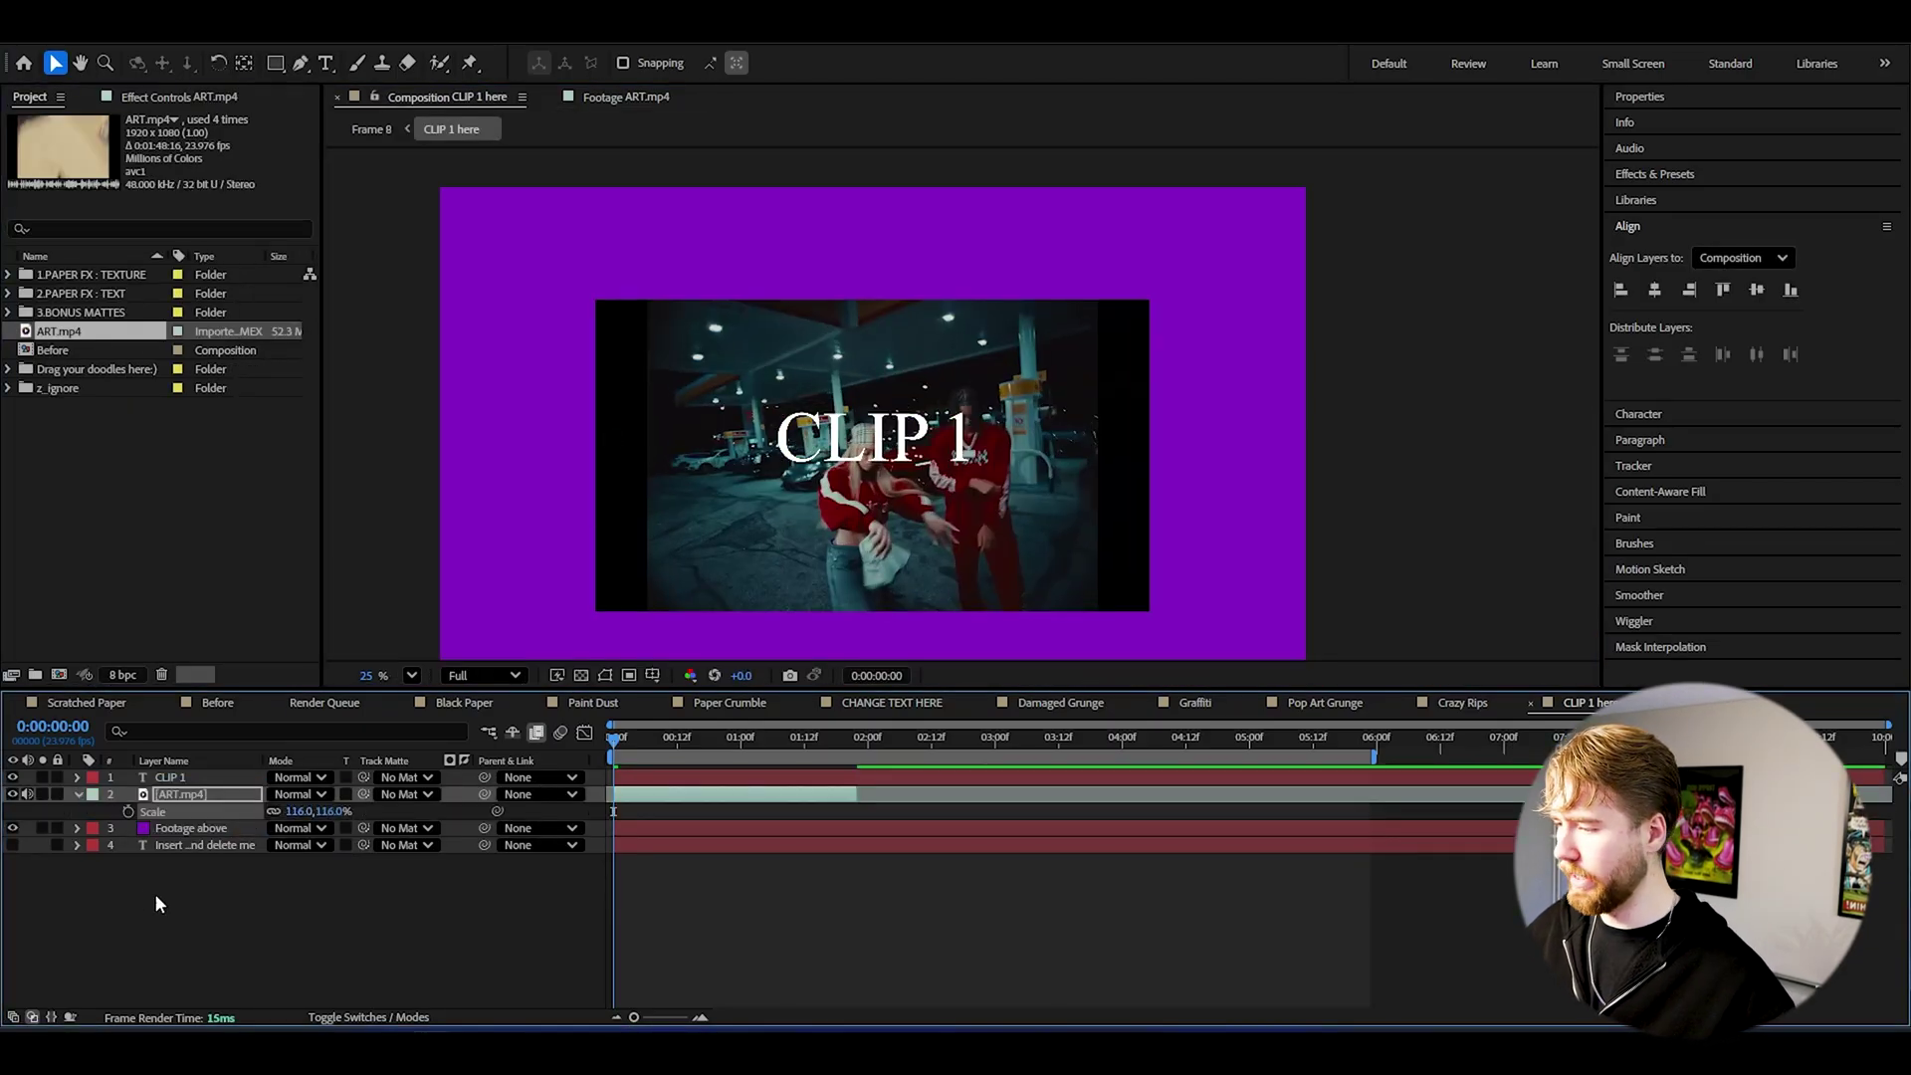
Step: Apply the Color Key effect to ART.mp4, sample the black side bar as the key color, and raise the color tolerance
{"action": "key", "text": "ctrl+space"}
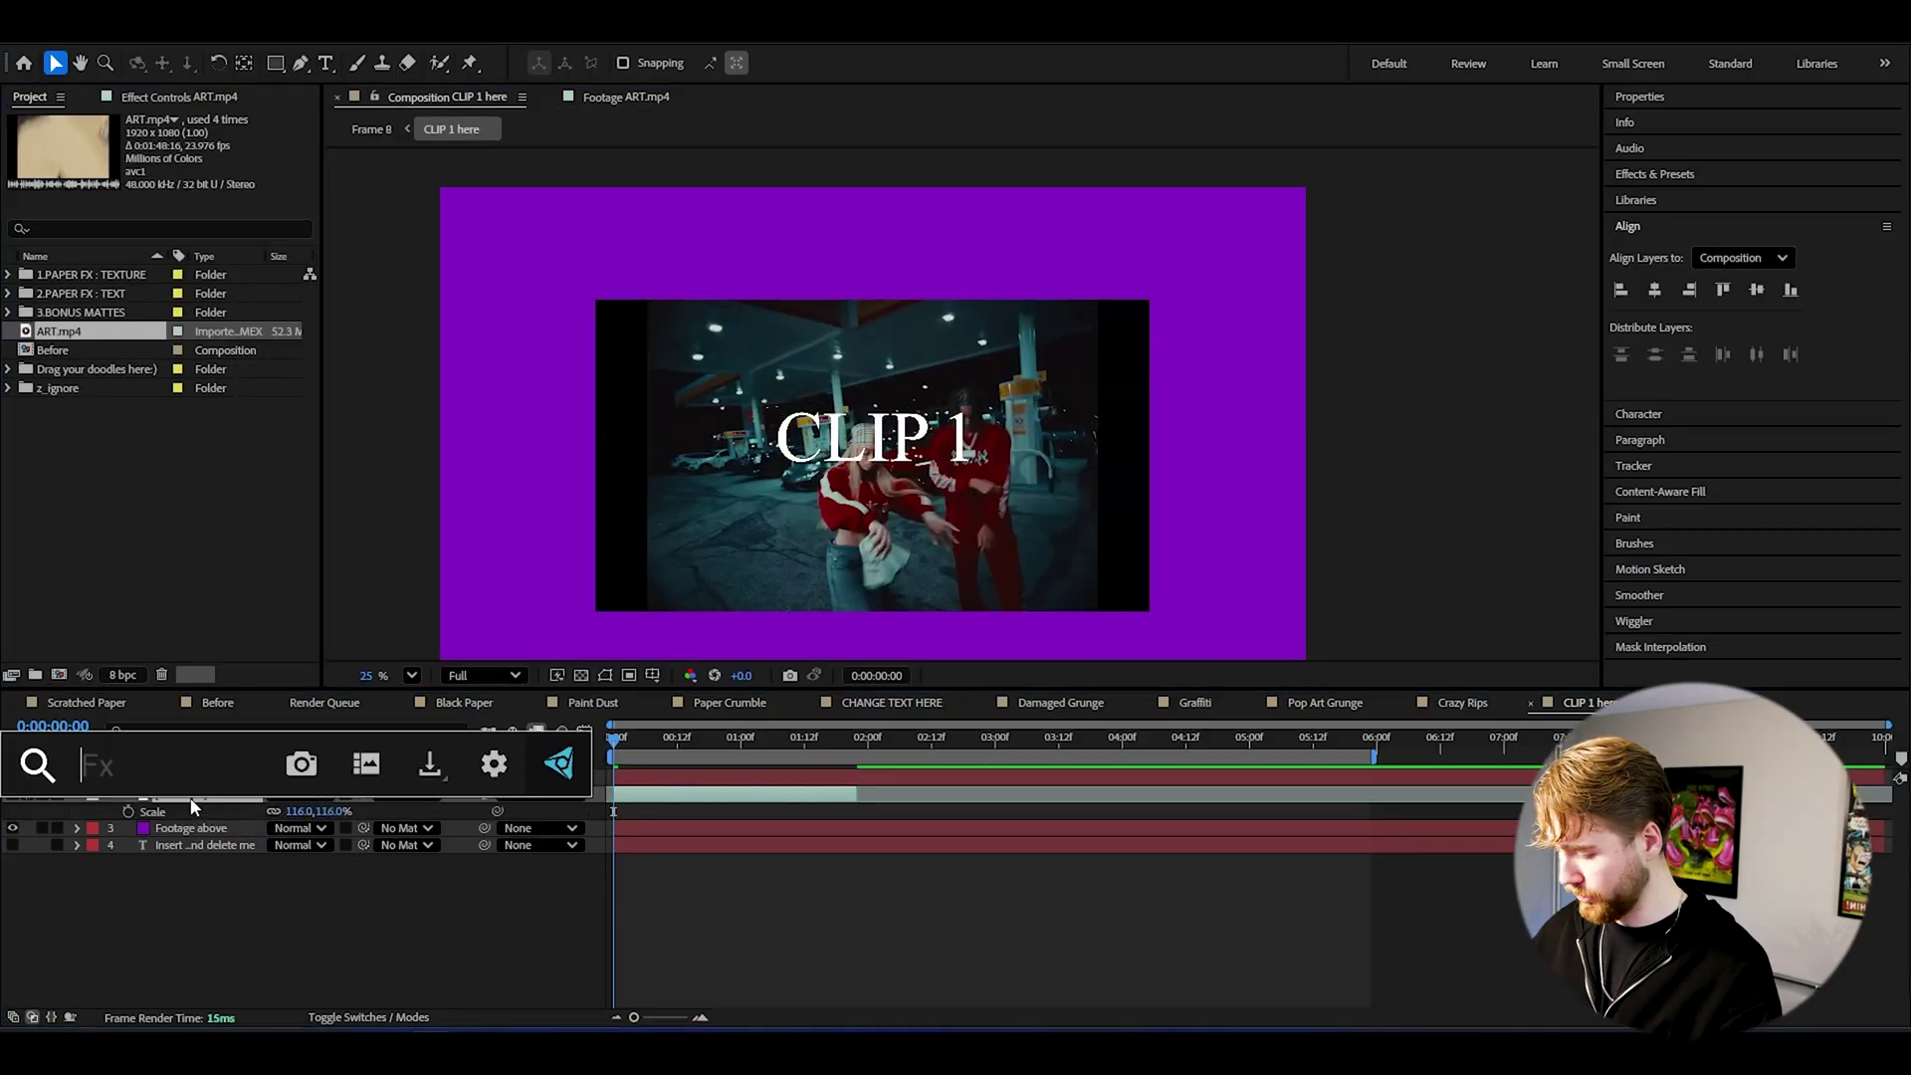
{"action": "type", "text": "color"}
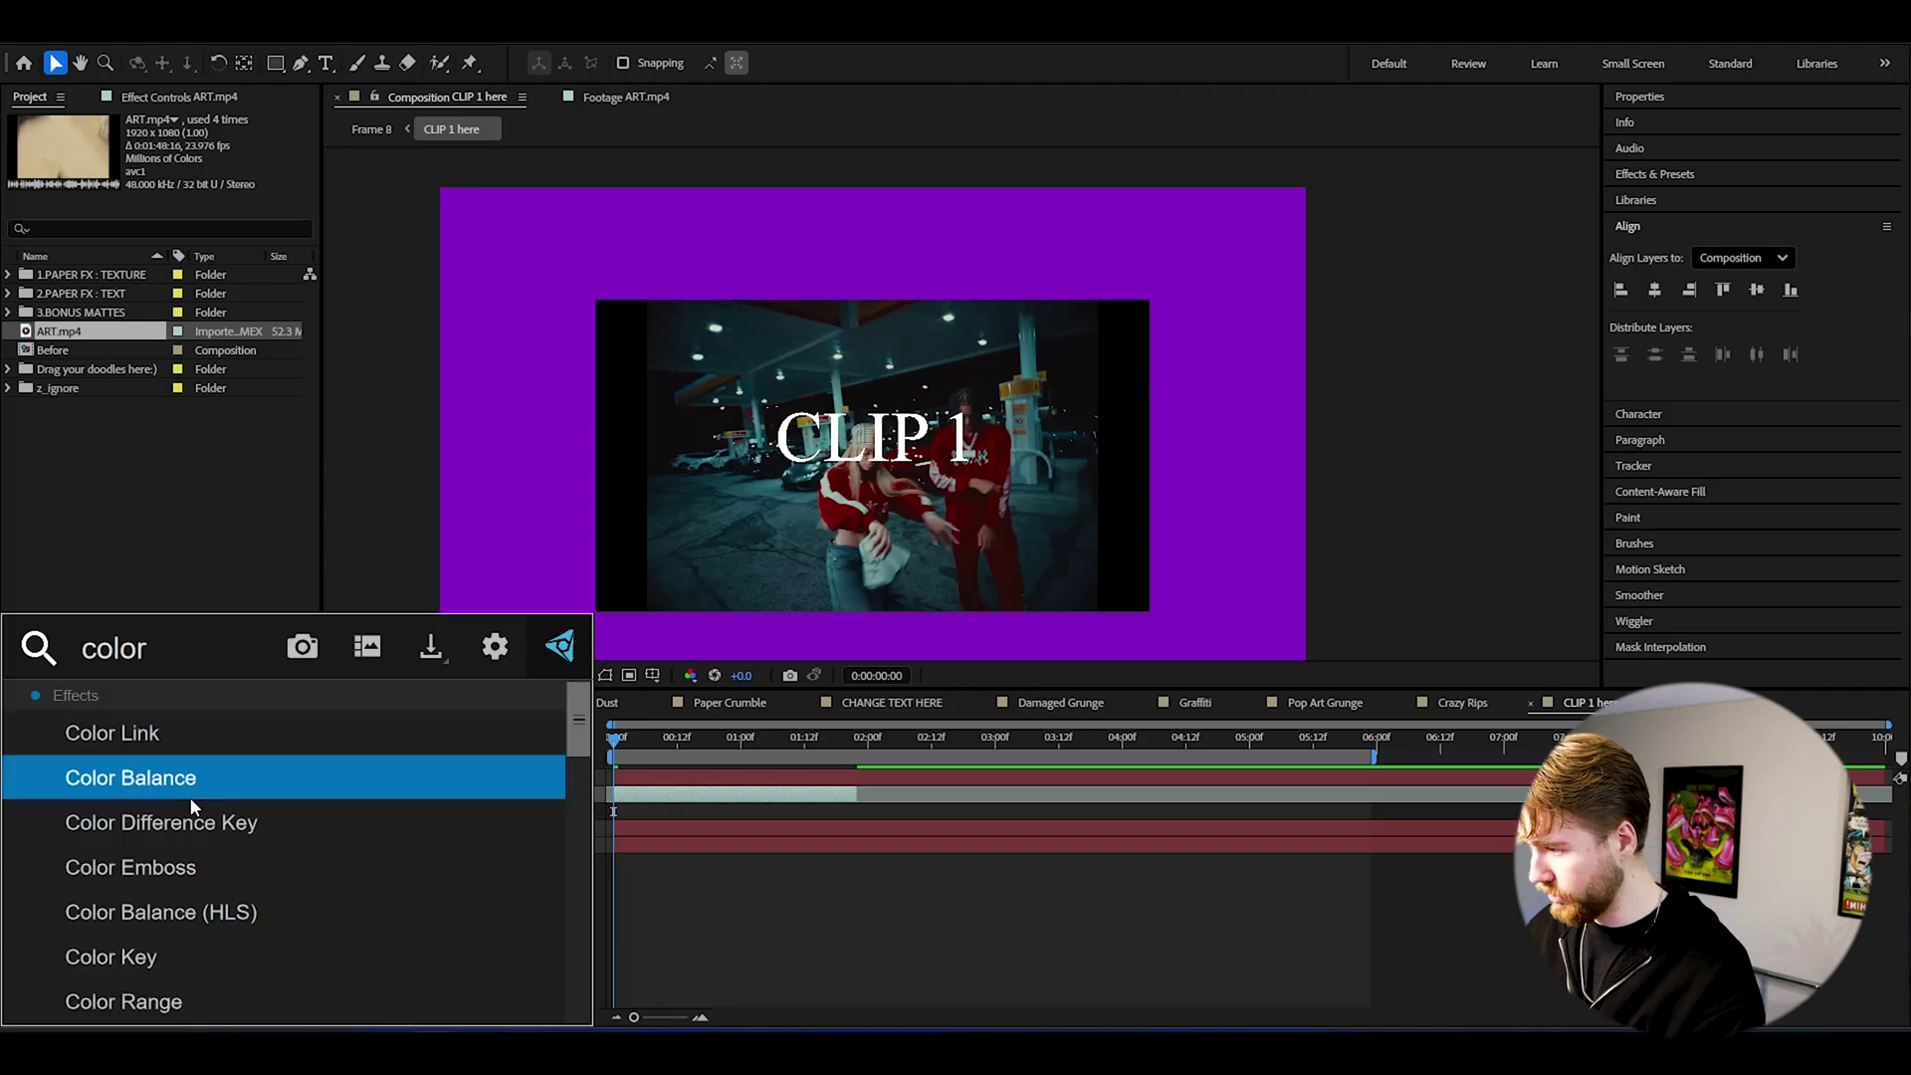
{"action": "type", "text": " ke"}
{"action": "key", "text": "Return"}
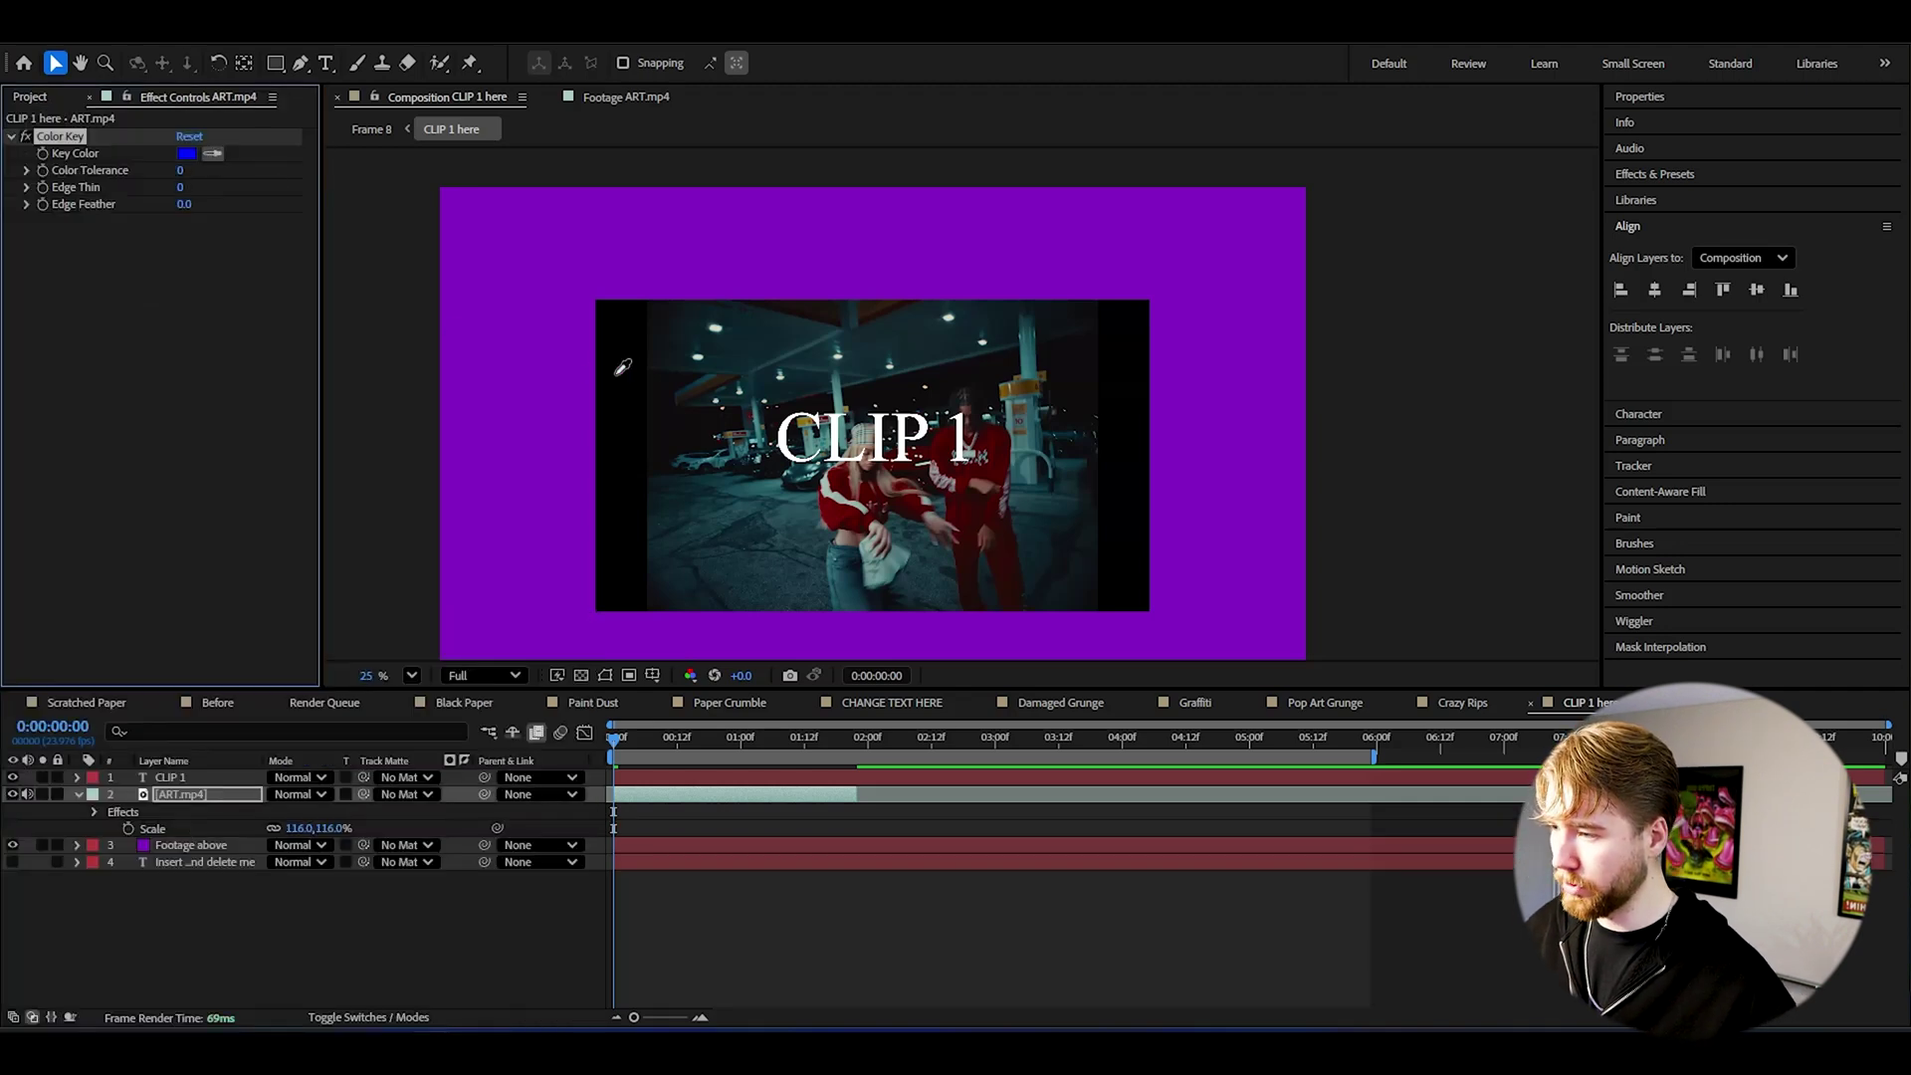
{"action": "left_click", "coordinate": [617, 374]}
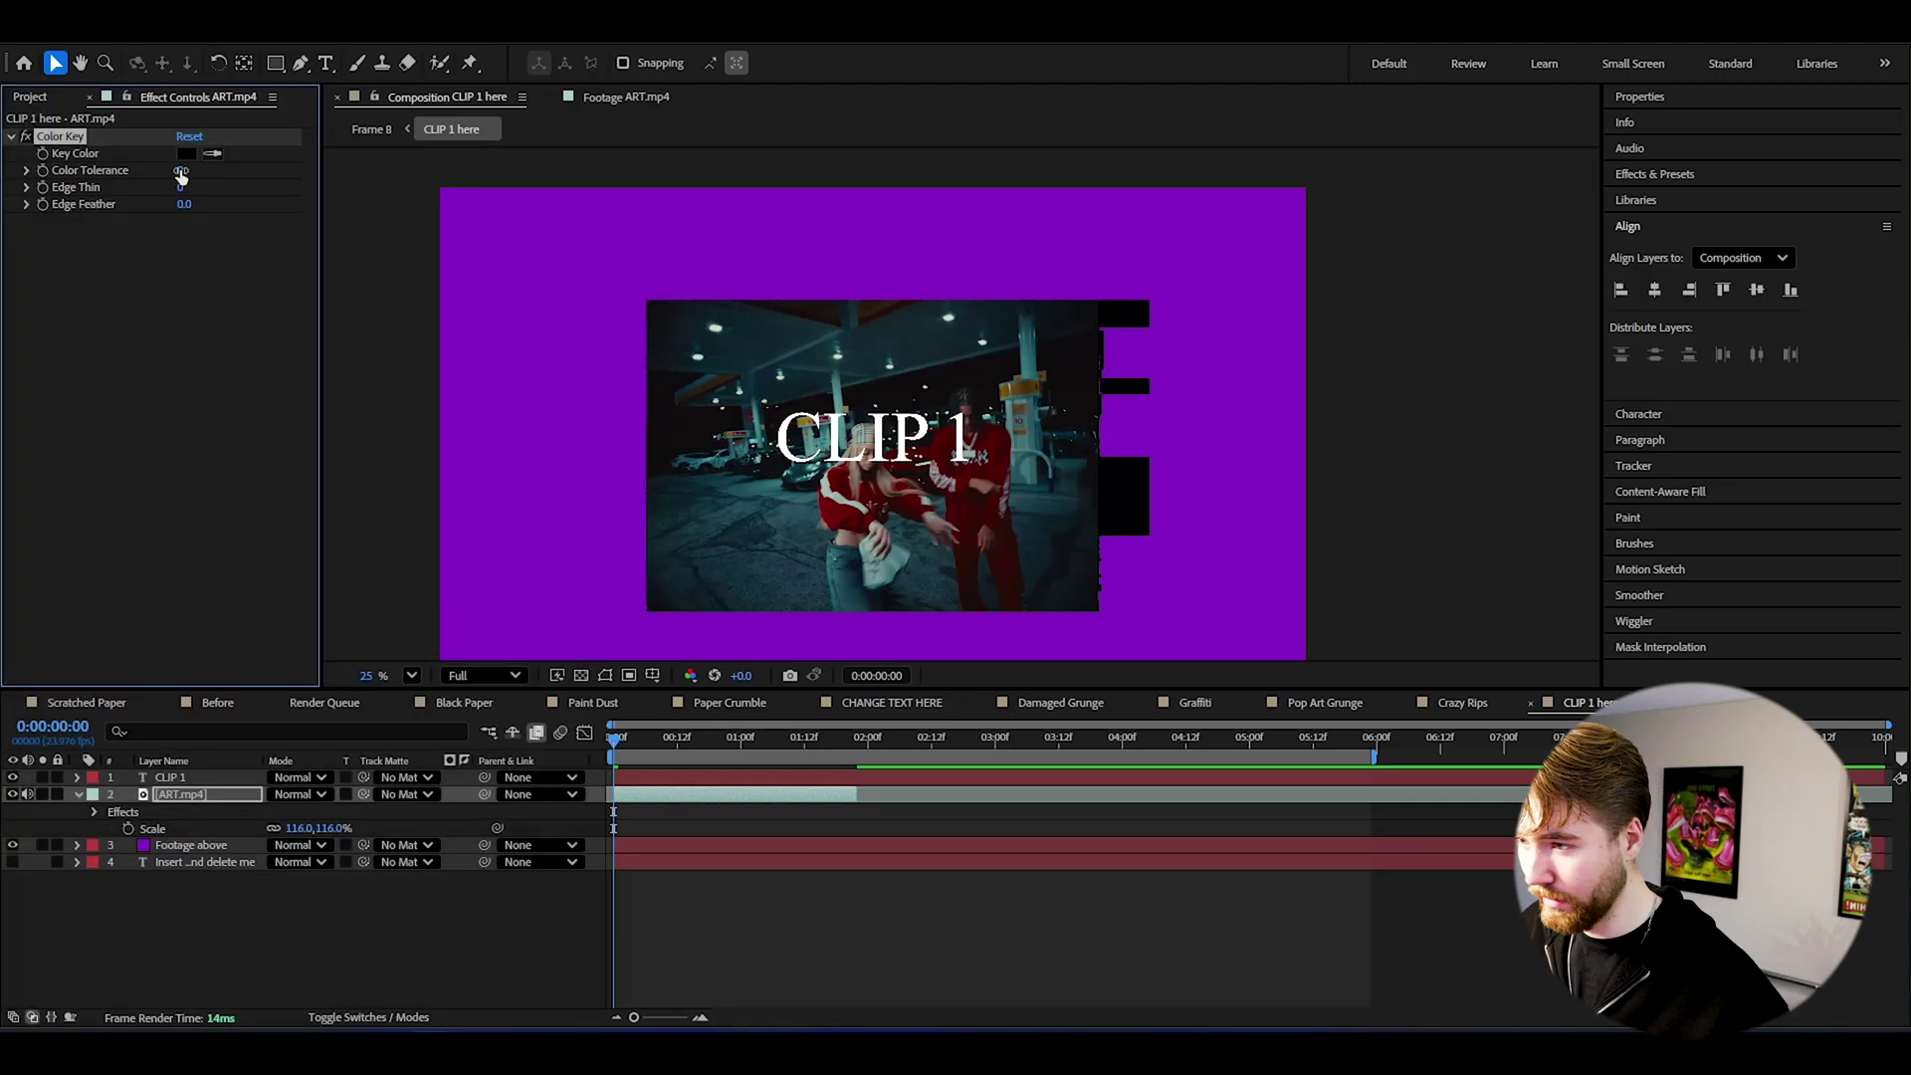
{"action": "left_click_drag", "start_coordinate": [181, 172], "coordinate": [193, 171]}
Step: Hide the CLIP 1 placeholder text and scale the ART.mp4 footage to 225% so it fills the frame
{"action": "scroll", "coordinate": [975, 426], "scroll_direction": "down", "scroll_amount": 1}
{"action": "scroll", "coordinate": [859, 414], "scroll_direction": "up", "scroll_amount": 1}
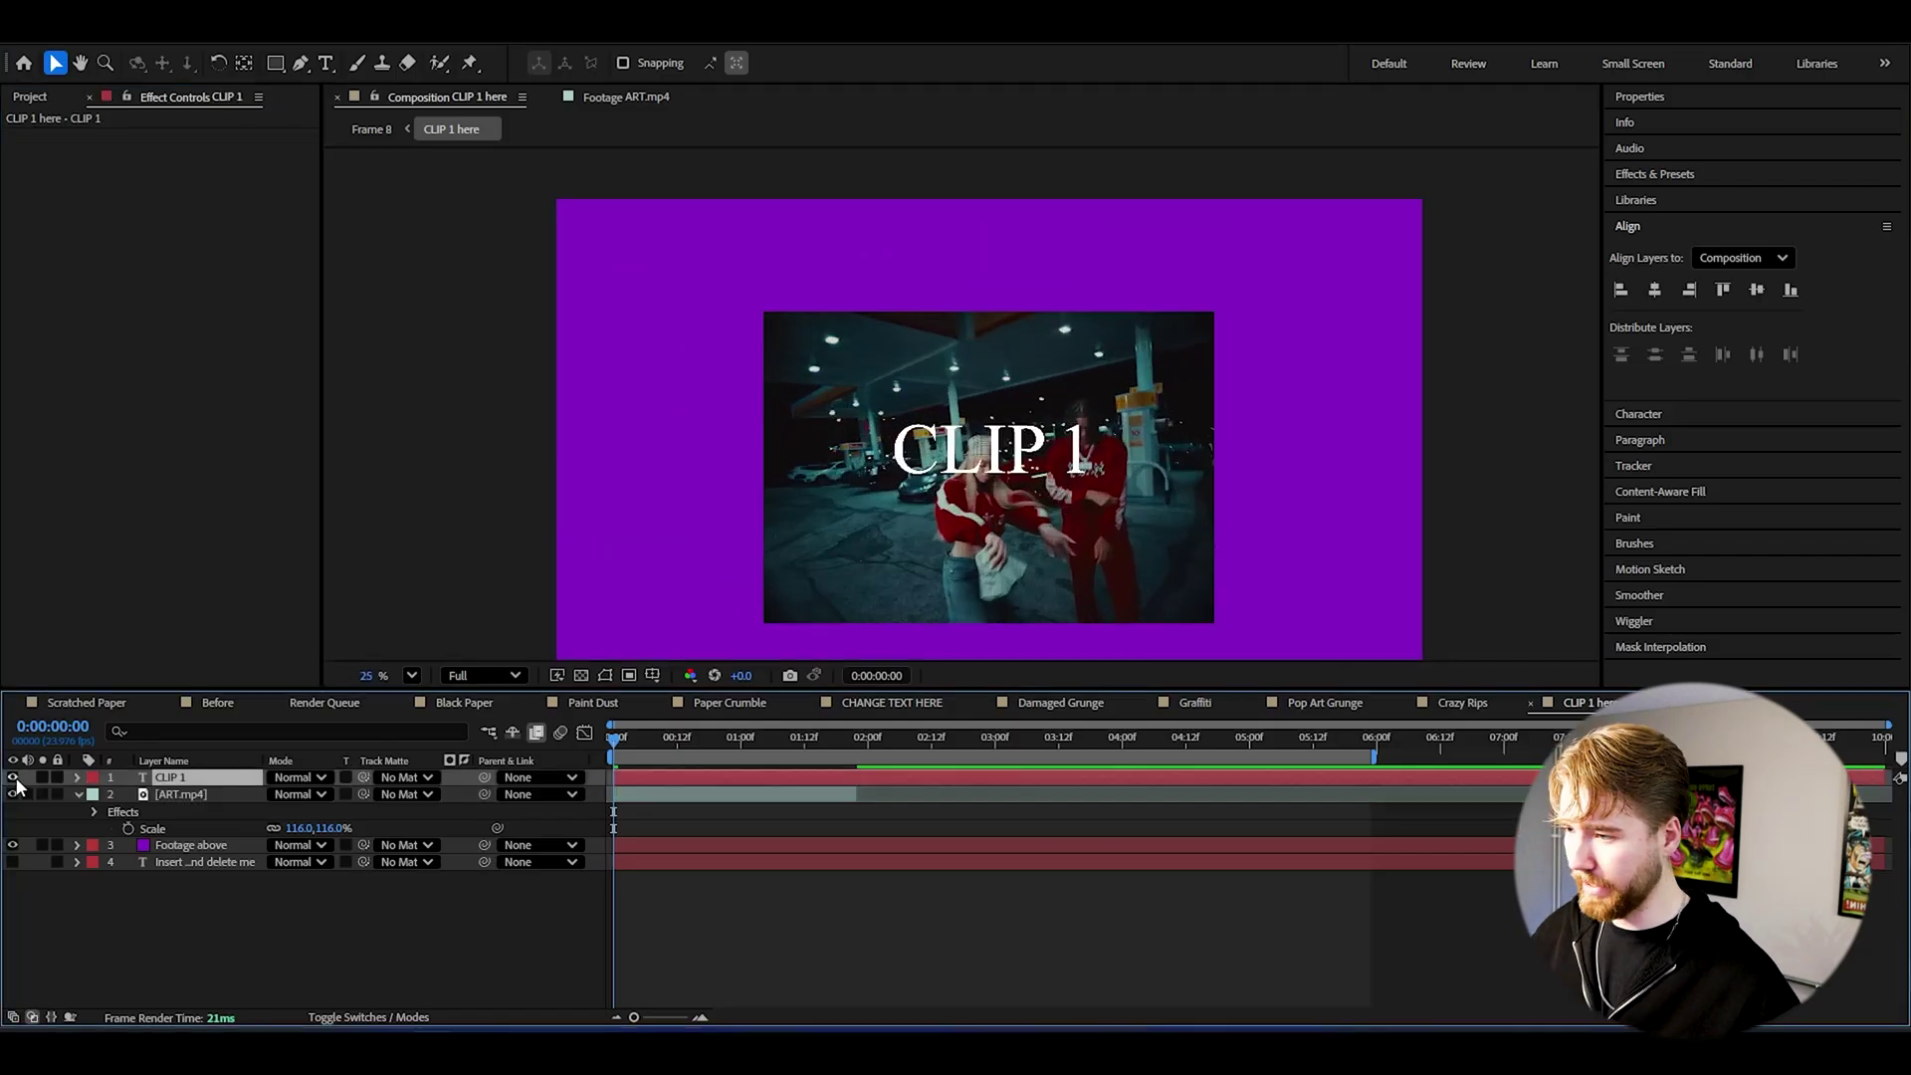
{"action": "left_click", "coordinate": [12, 777]}
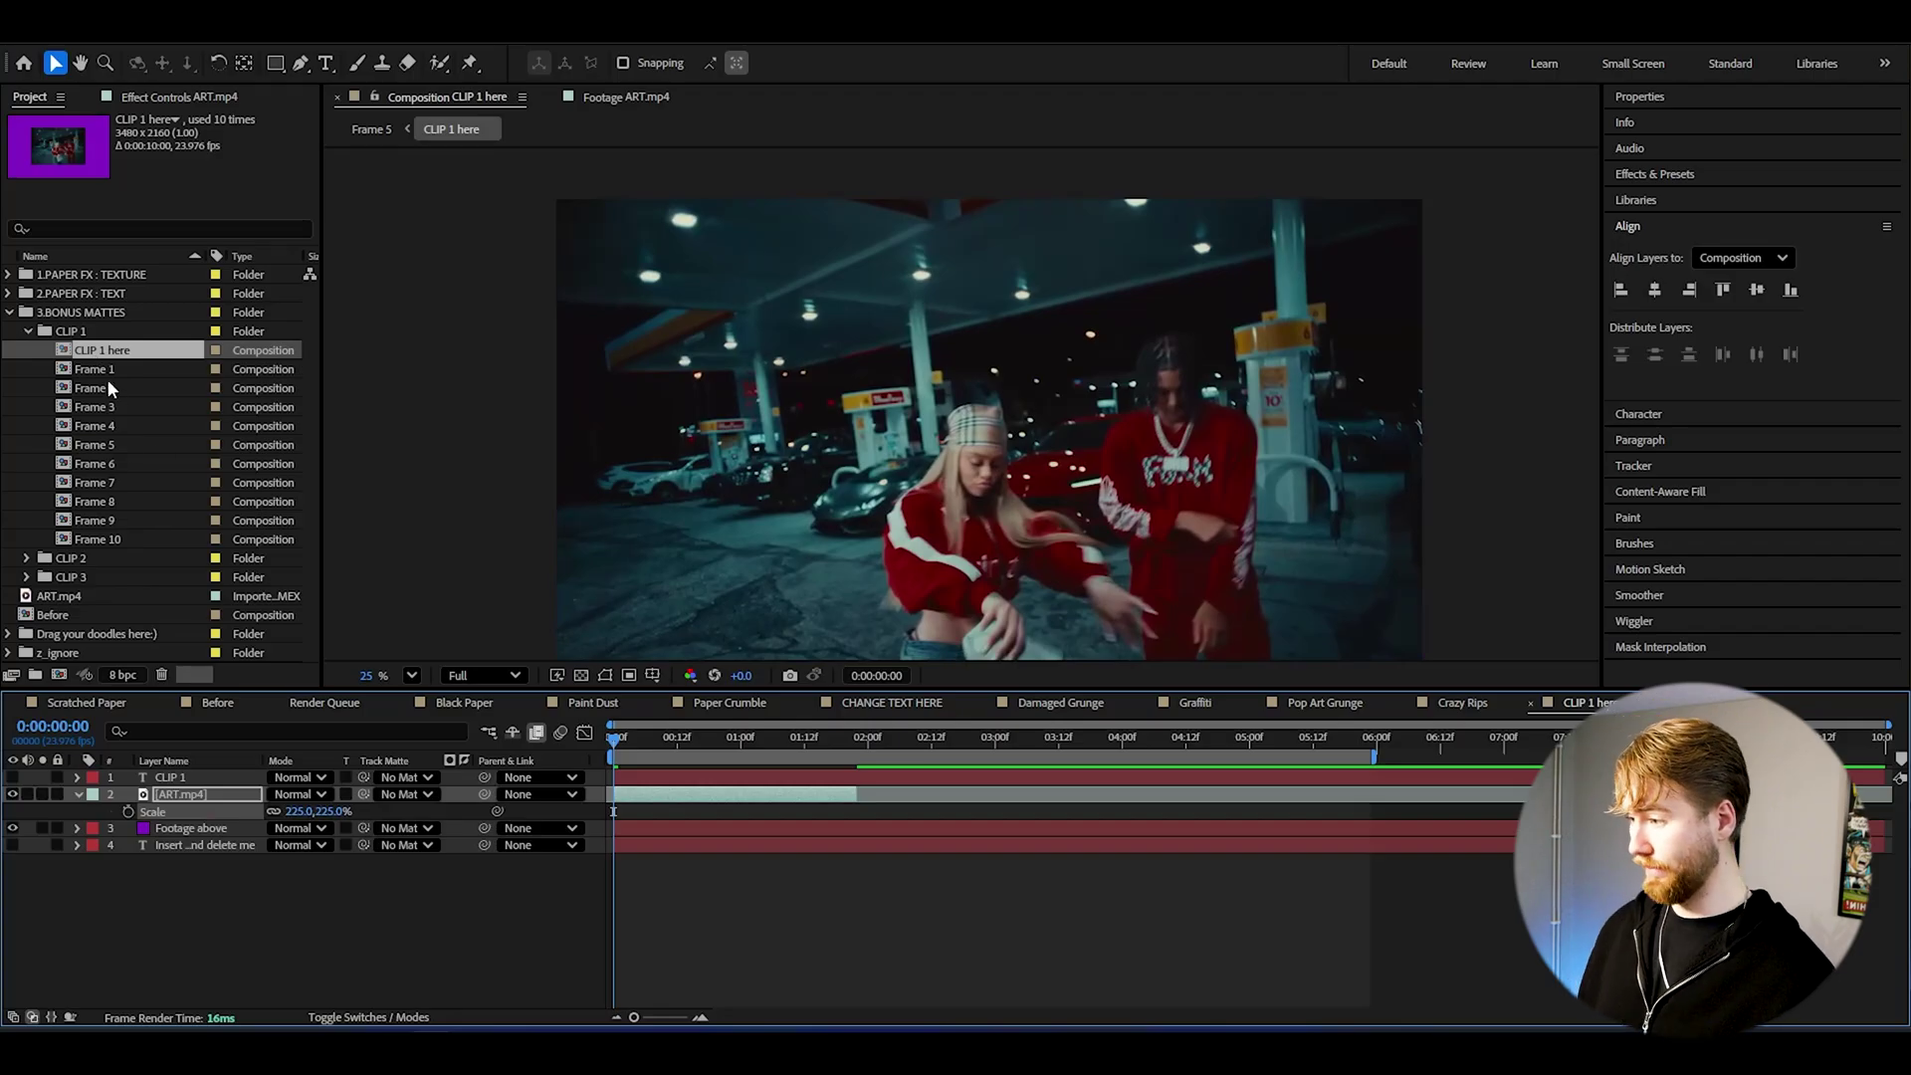
Step: Open the Frame 5 star matte composition and play back its animation
{"action": "left_click", "coordinate": [99, 445]}
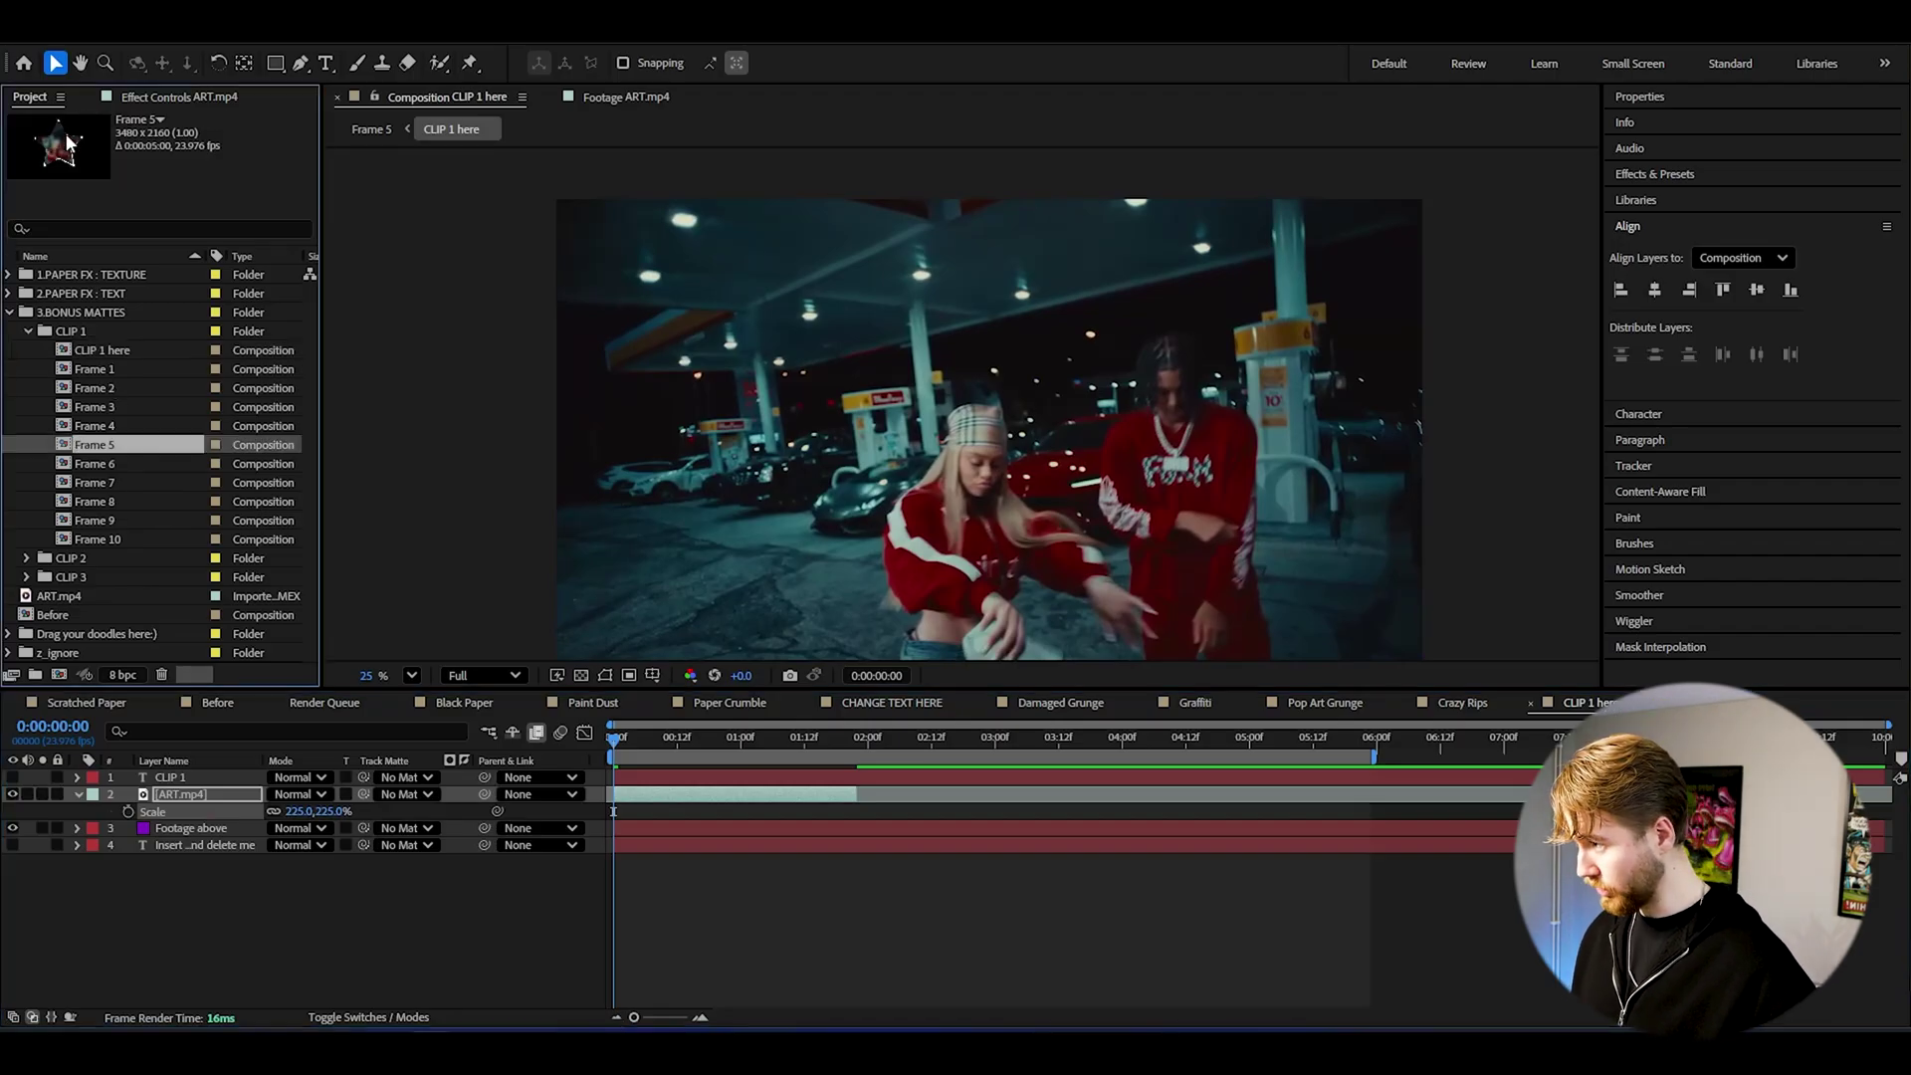
{"action": "double_click", "coordinate": [103, 447]}
{"action": "left_click_drag", "start_coordinate": [696, 744], "coordinate": [775, 741]}
{"action": "key", "text": "space"}
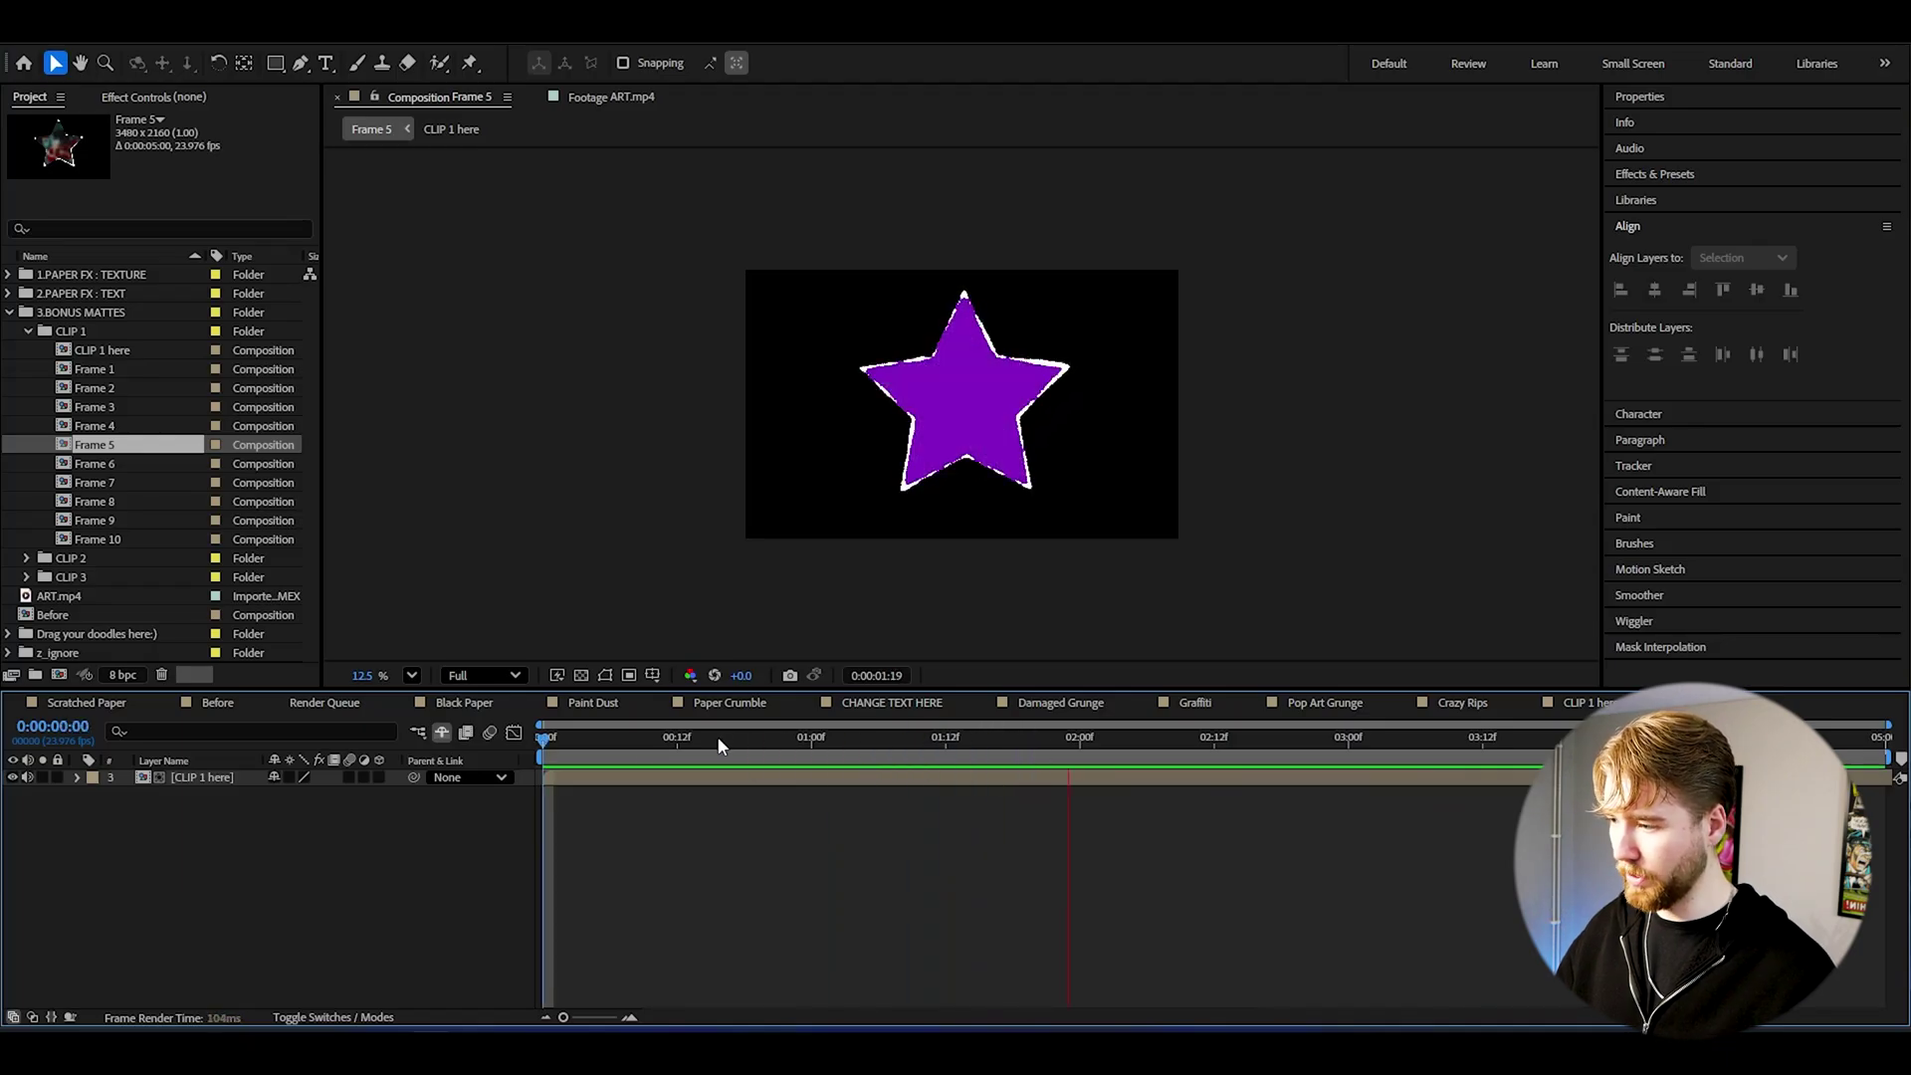
Step: Place the Frame 5 star matte above the second ART.mp4 clip in the Before composition
{"action": "left_click", "coordinate": [215, 702]}
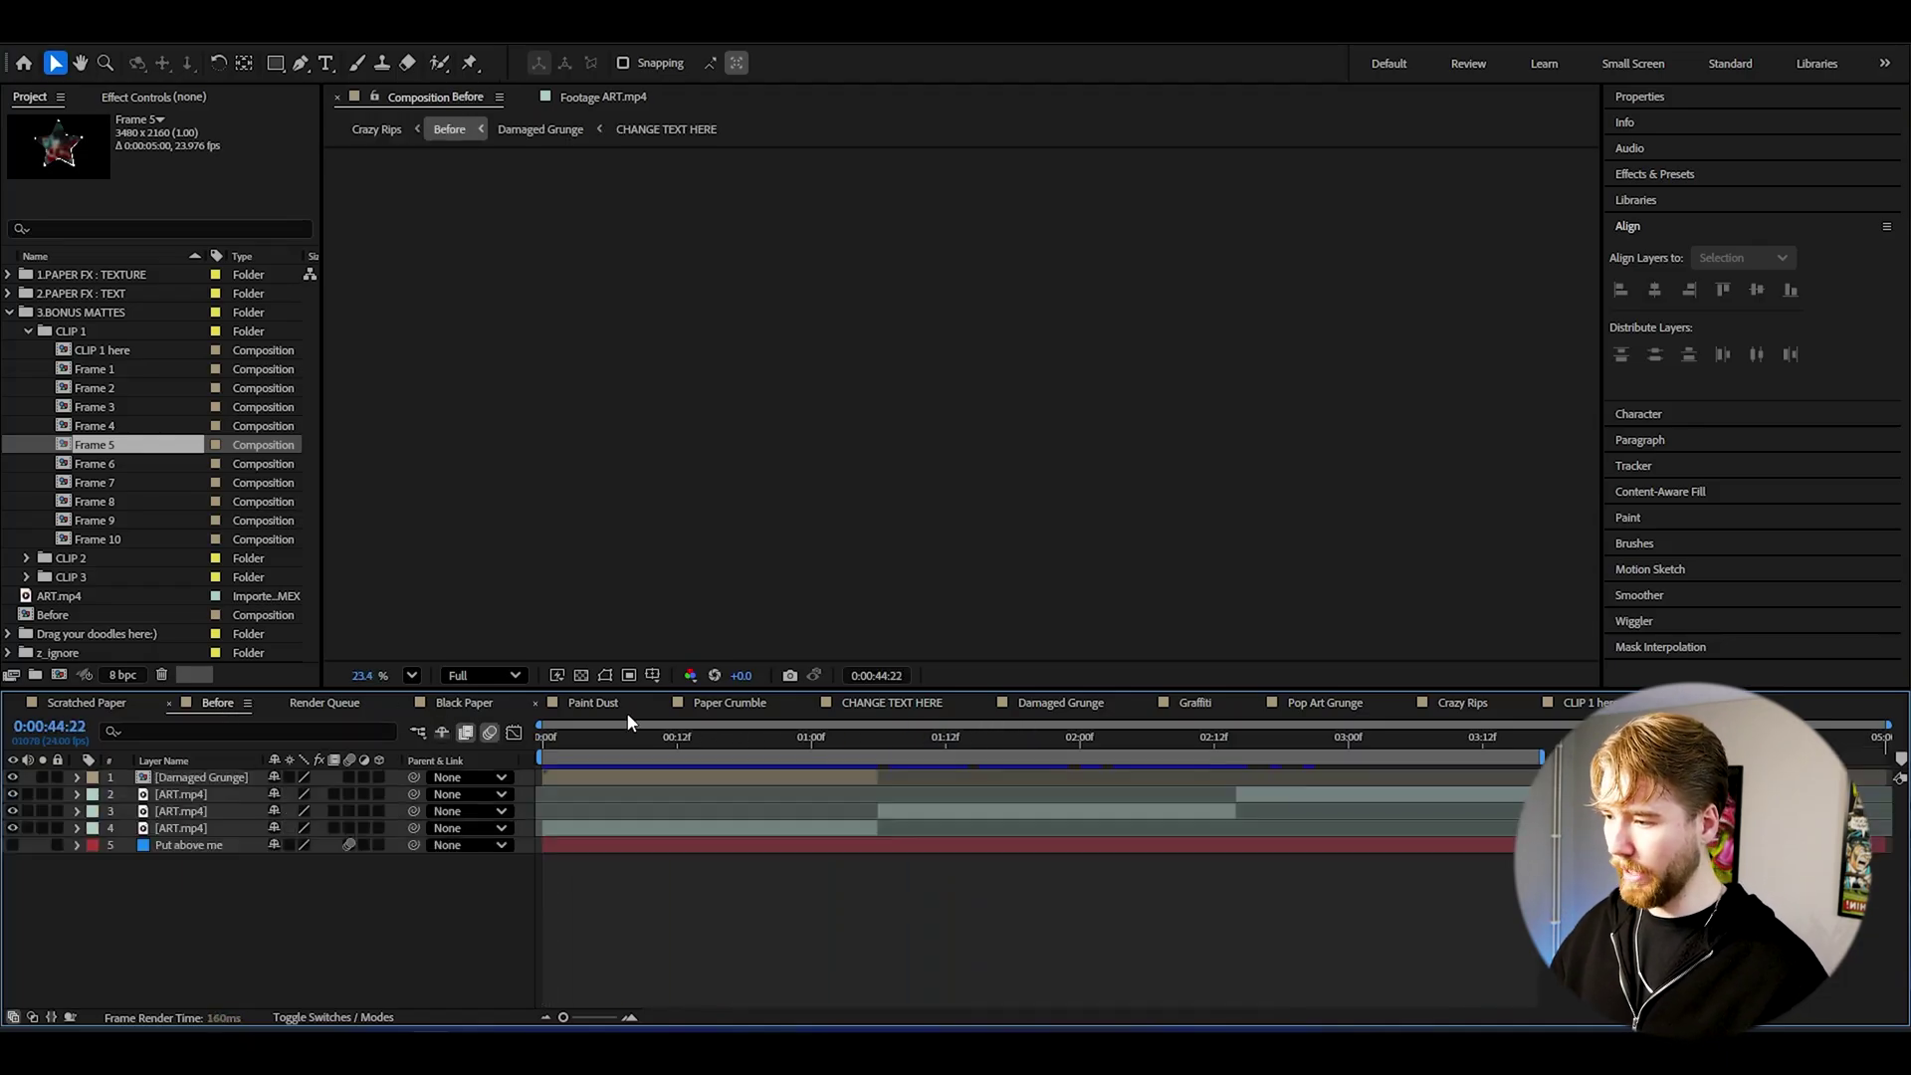
{"action": "left_click_drag", "start_coordinate": [637, 744], "coordinate": [969, 744]}
{"action": "left_click_drag", "start_coordinate": [110, 447], "coordinate": [996, 803]}
Step: Scale the Frame 5 star to 71%, rotate it to -9°, move it beside the performer in the image's lower-right area, and preview it
{"action": "key", "text": "s"}
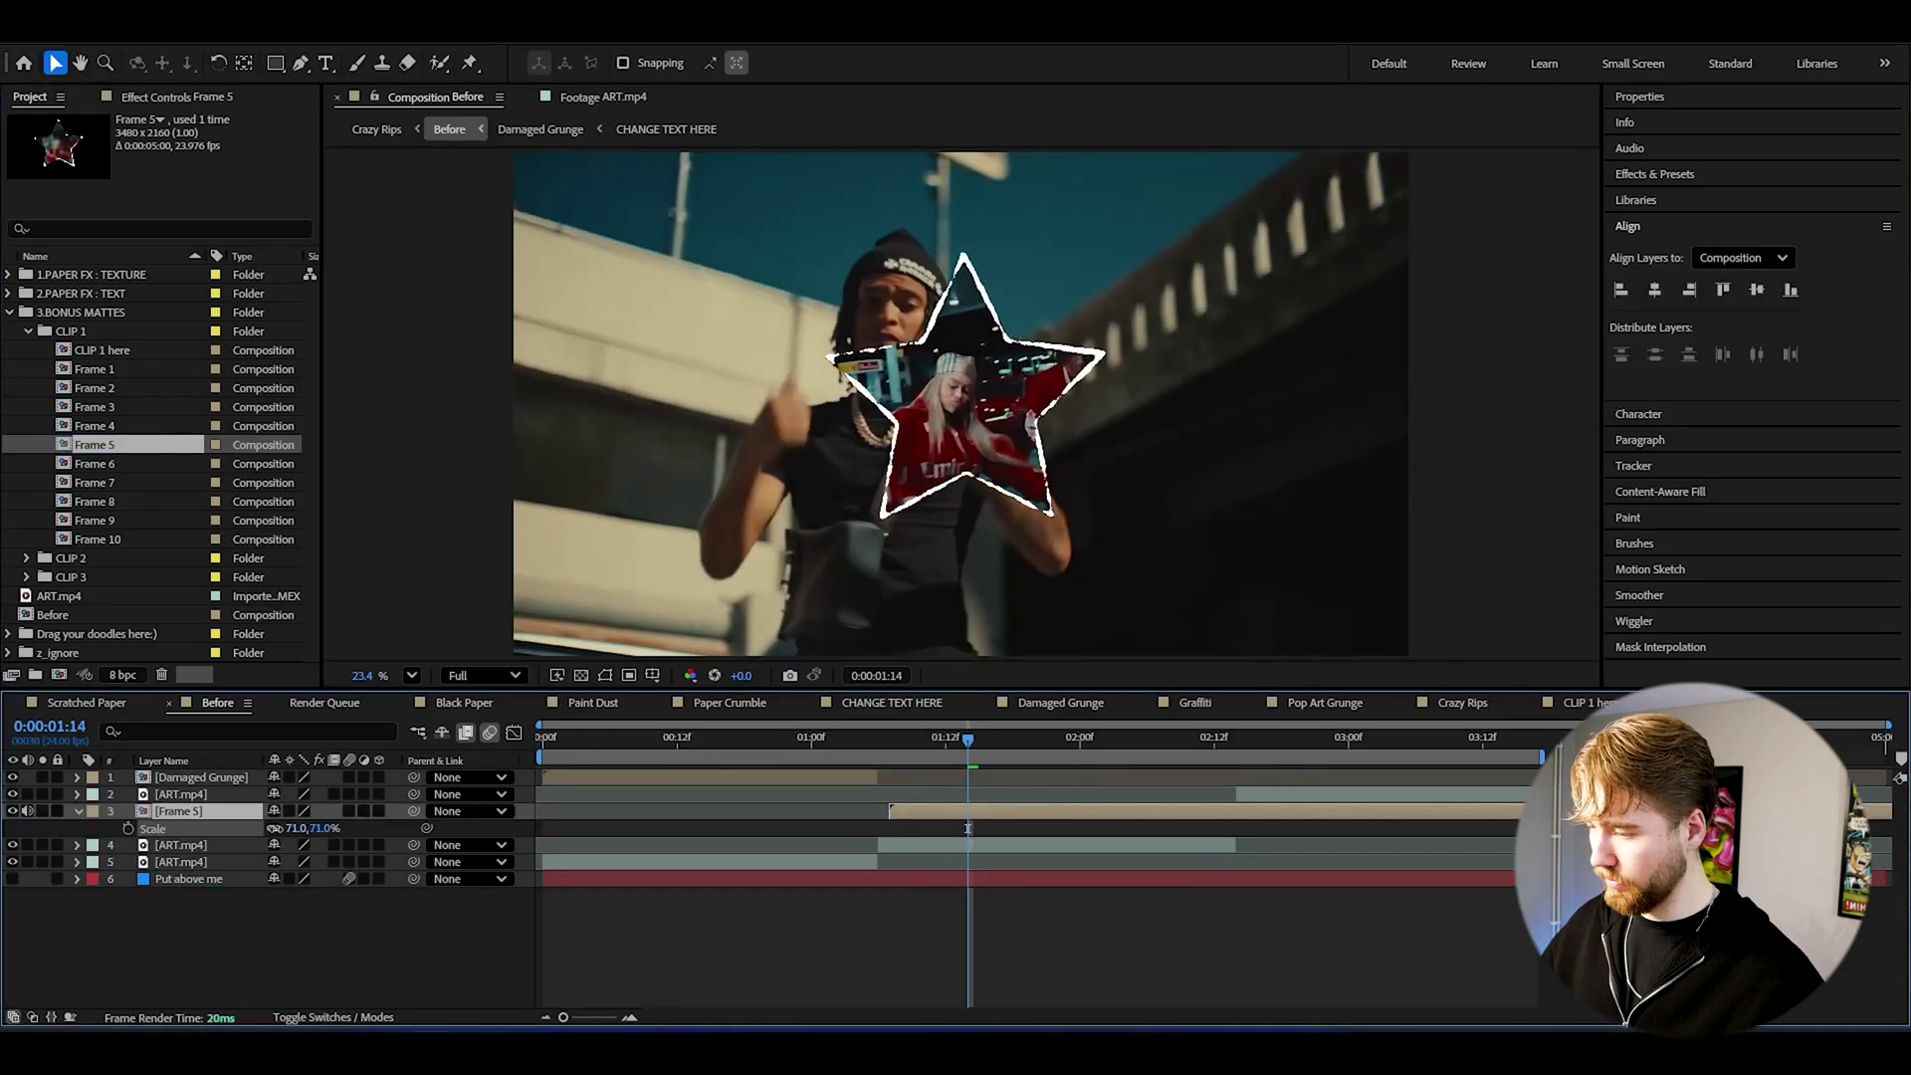
{"action": "key", "text": "r"}
{"action": "left_click_drag", "start_coordinate": [292, 828], "coordinate": [284, 828]}
{"action": "left_click_drag", "start_coordinate": [925, 739], "coordinate": [836, 742]}
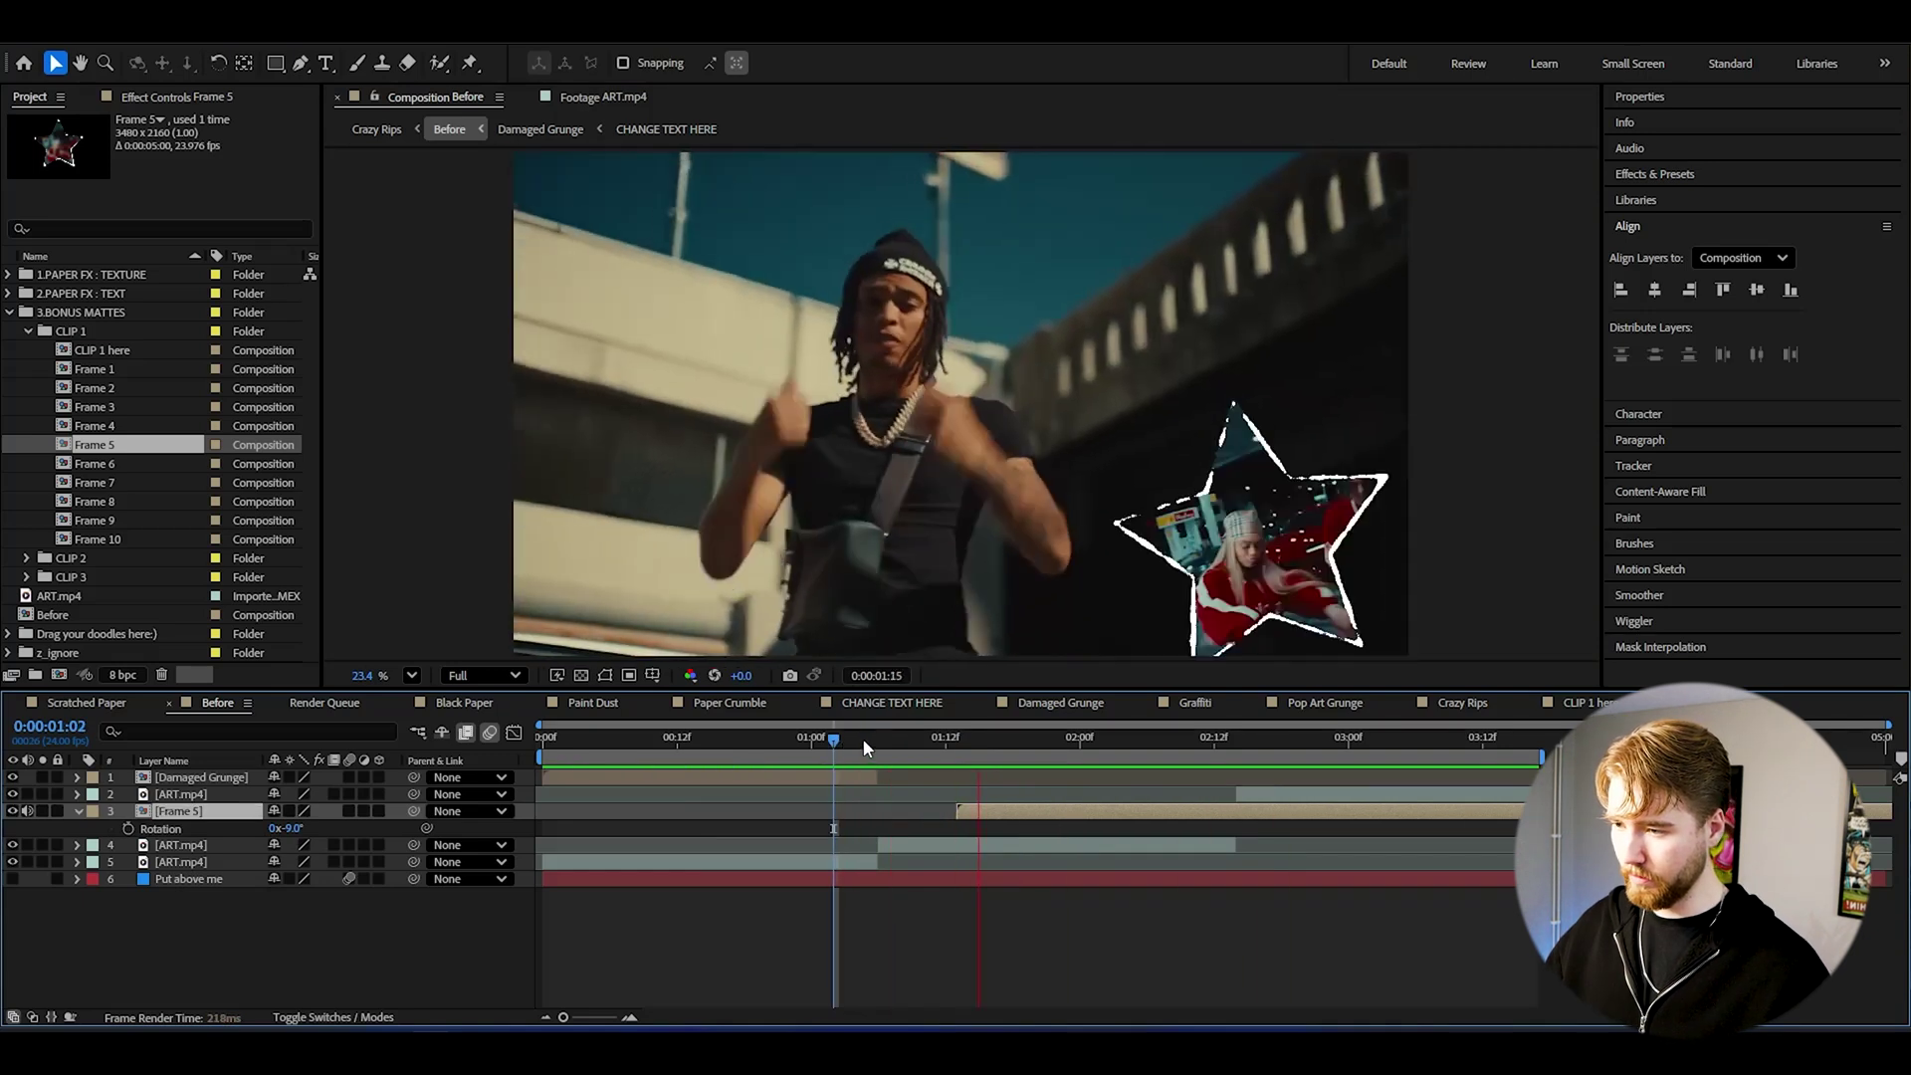
{"action": "left_click", "coordinate": [1016, 741]}
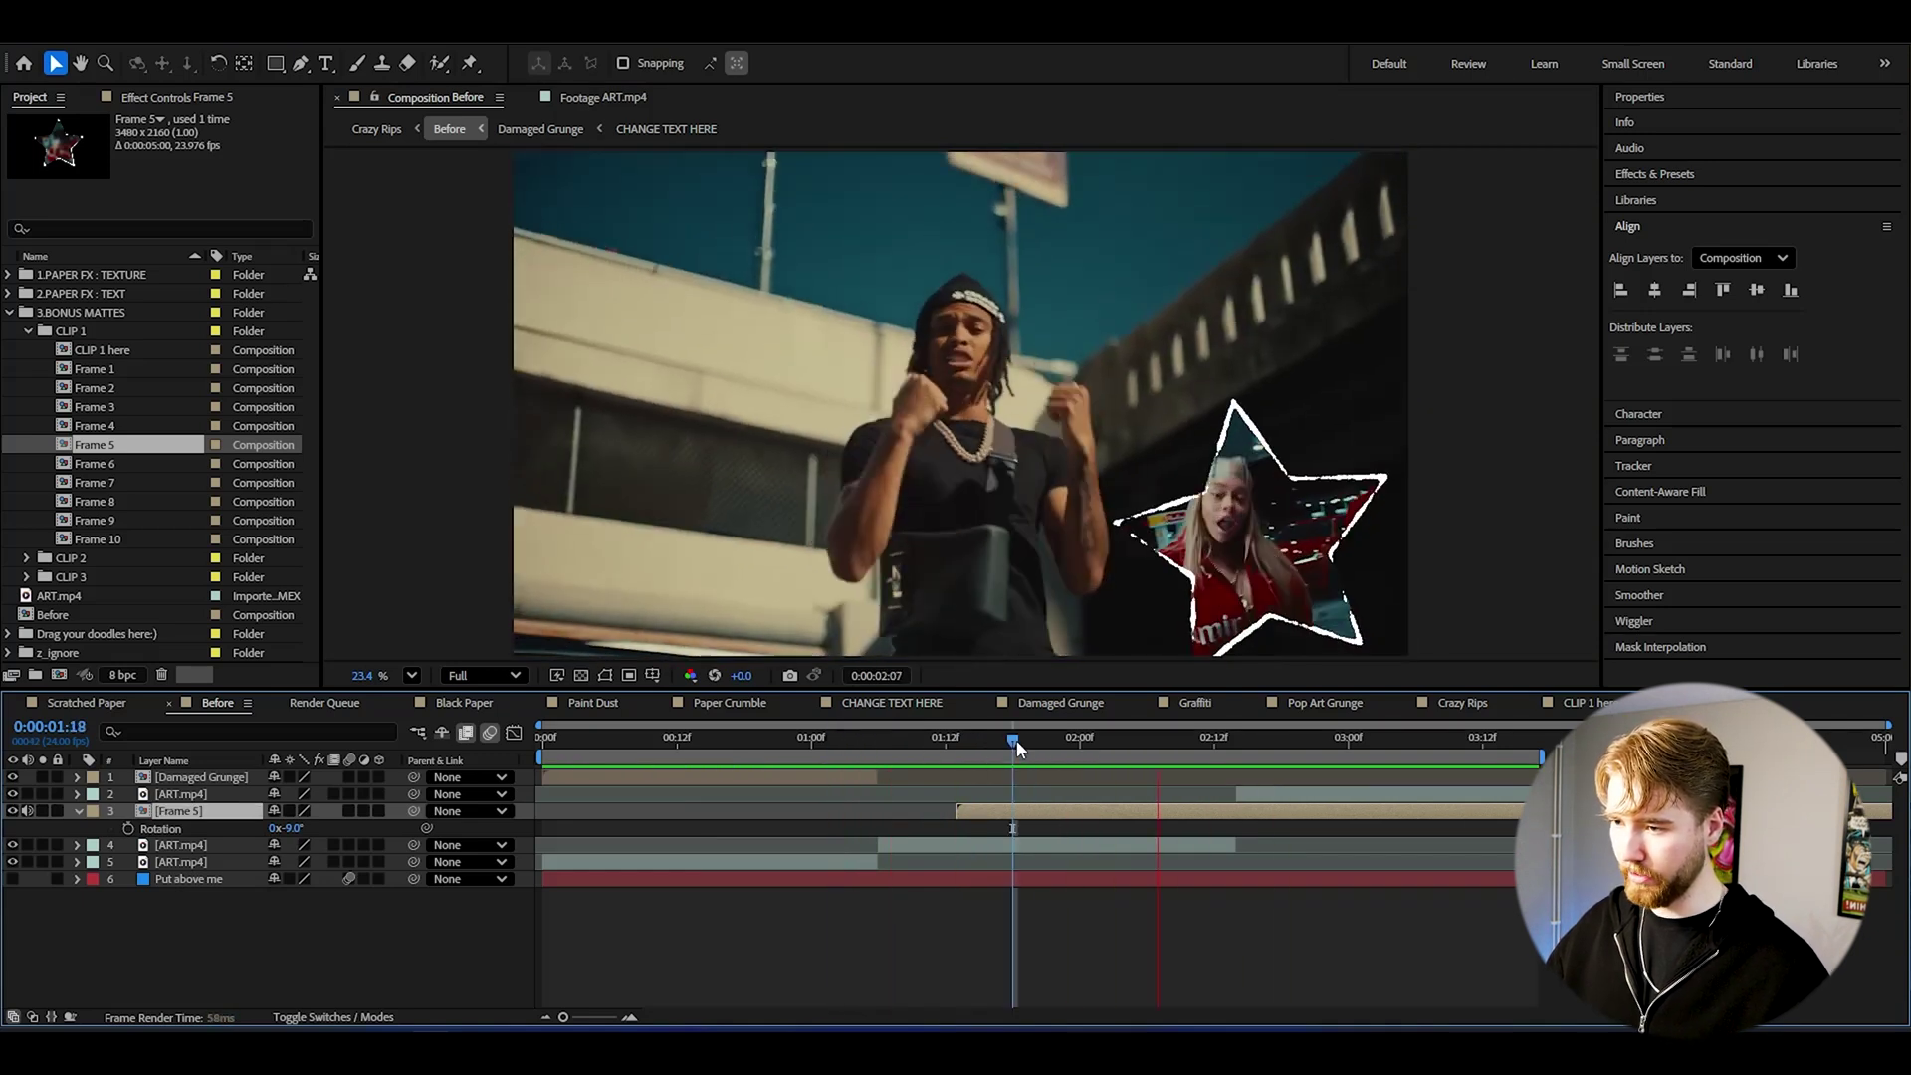
Step: Trim the Frame 5 star layer to end at 0:00:02:05 by splitting it and deleting the remainder
{"action": "left_click", "coordinate": [1237, 747]}
{"action": "key", "text": "ctrl+shift+d"}
{"action": "key", "text": "ctrl+z"}
{"action": "left_click", "coordinate": [1136, 741]}
{"action": "key", "text": "ctrl+shift+d"}
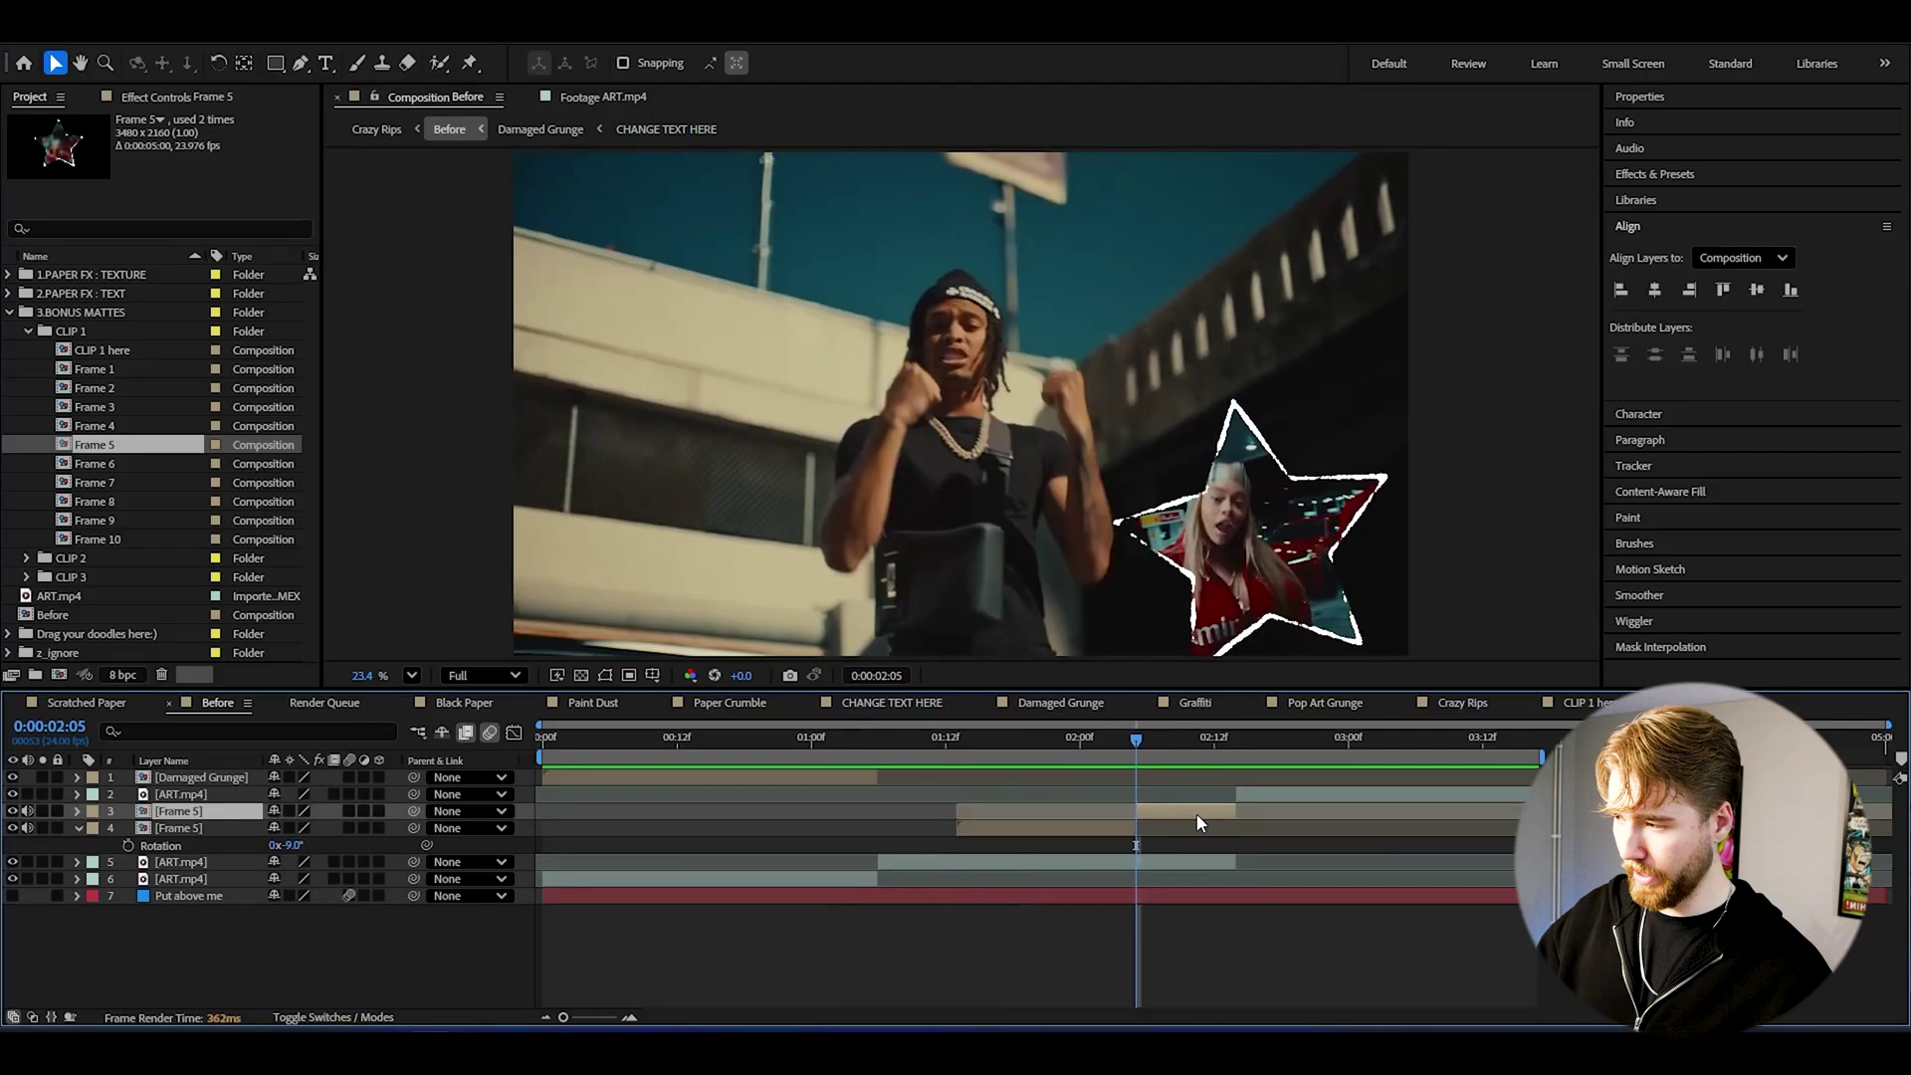
{"action": "key", "text": "Delete"}
Step: Place CLIP 1's Frame 4 matte after the Frame 5 star in the Before composition and trim it to end at 0:00:02:14
{"action": "left_click", "coordinate": [134, 503]}
{"action": "left_click_drag", "start_coordinate": [94, 426], "coordinate": [1256, 822]}
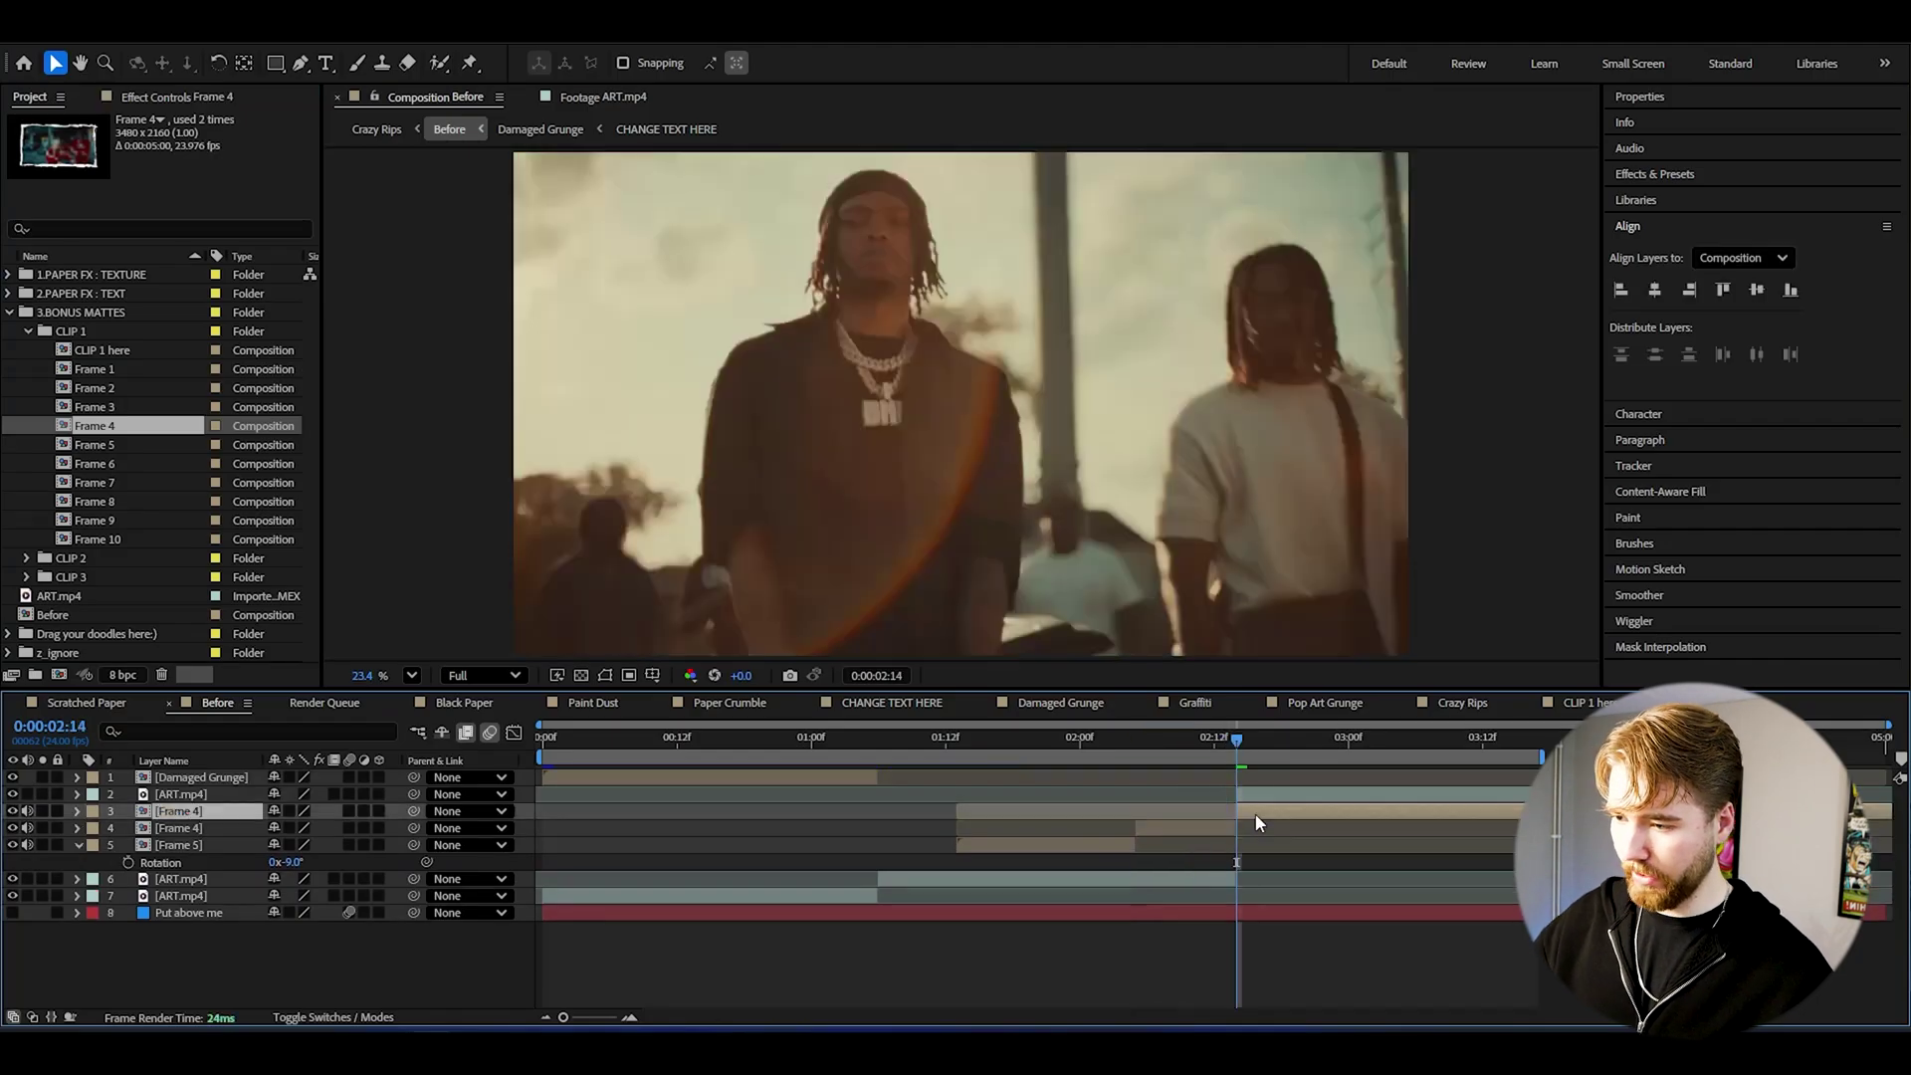
{"action": "key", "text": "Delete"}
Step: Scale Frame 4 to 53%, tilt it counterclockwise, position it at 854, 588, then save the project and preview the matte
{"action": "left_click", "coordinate": [1170, 741]}
{"action": "left_click", "coordinate": [1155, 812]}
{"action": "key", "text": "s"}
{"action": "left_click_drag", "start_coordinate": [305, 828], "coordinate": [2, 828]}
{"action": "key", "text": "p"}
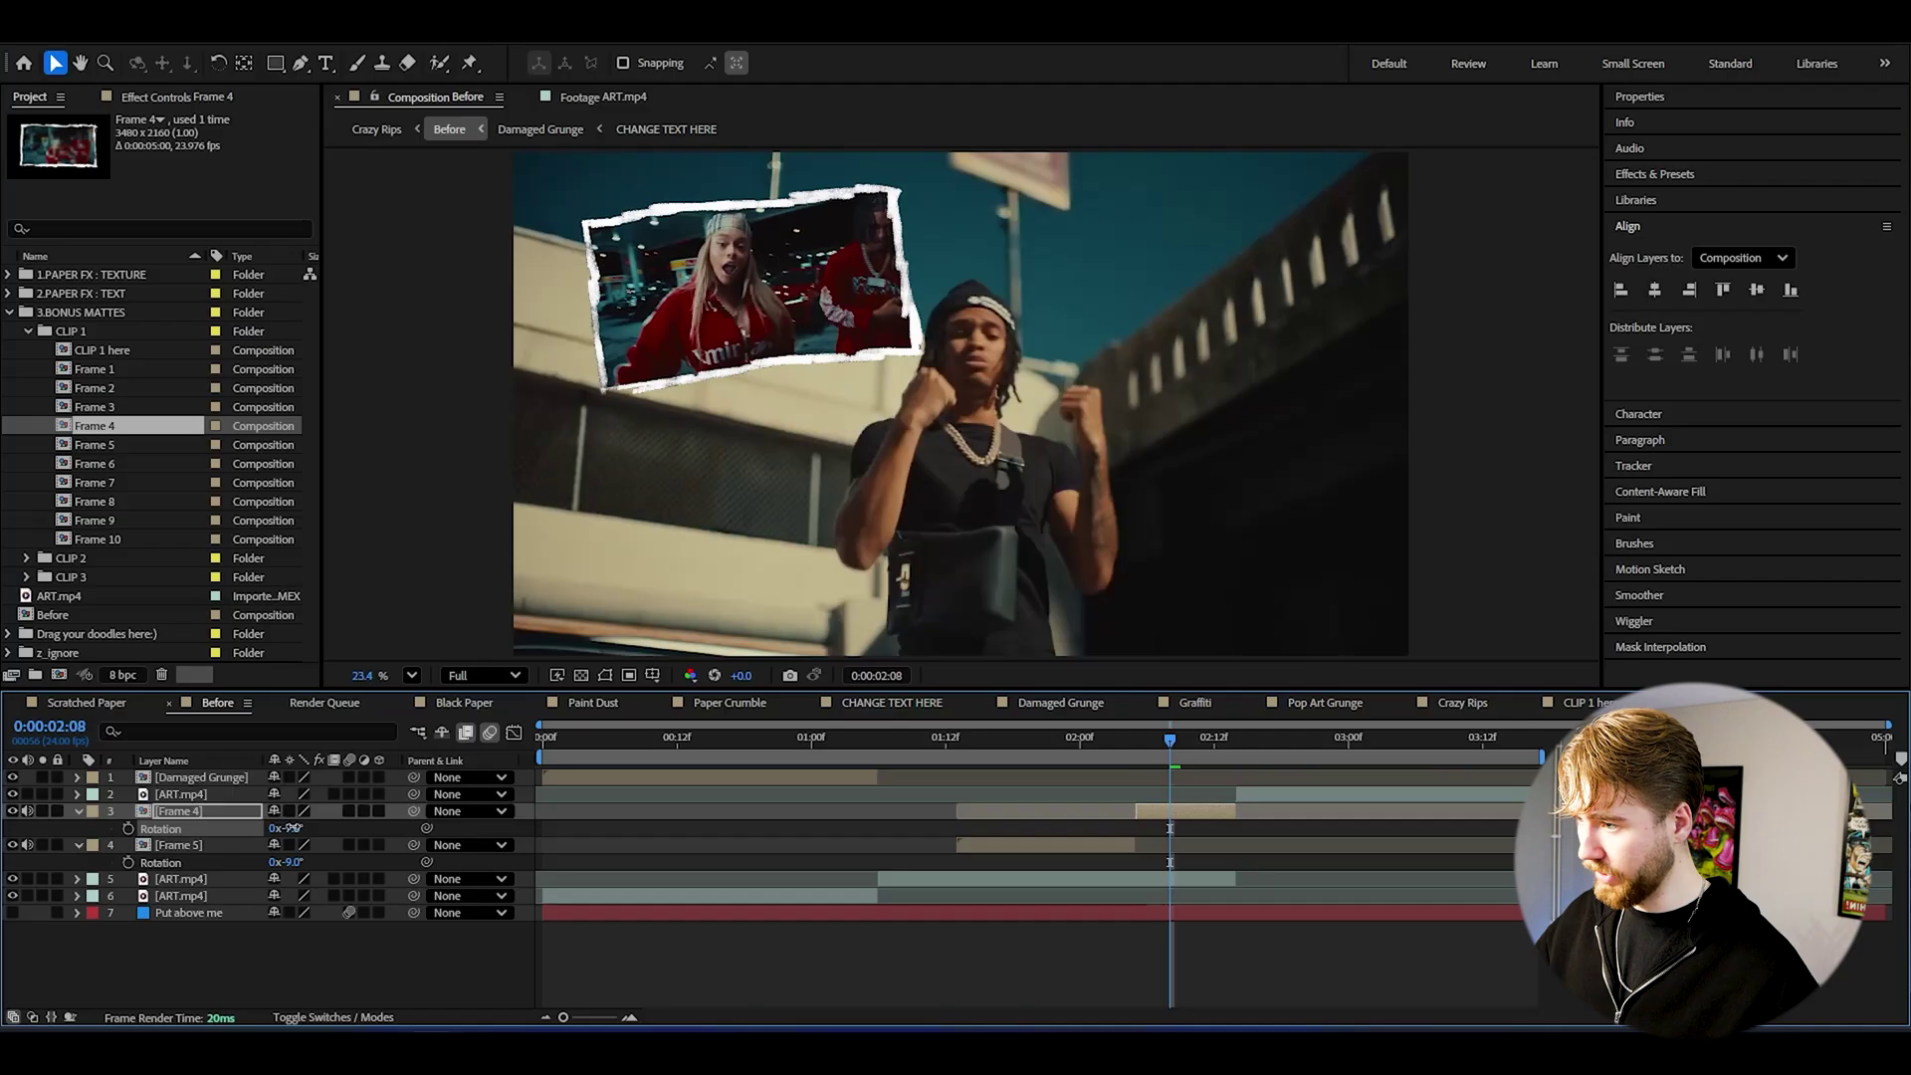
{"action": "left_click_drag", "start_coordinate": [285, 828], "coordinate": [139, 828]}
{"action": "key", "text": "ctrl+s"}
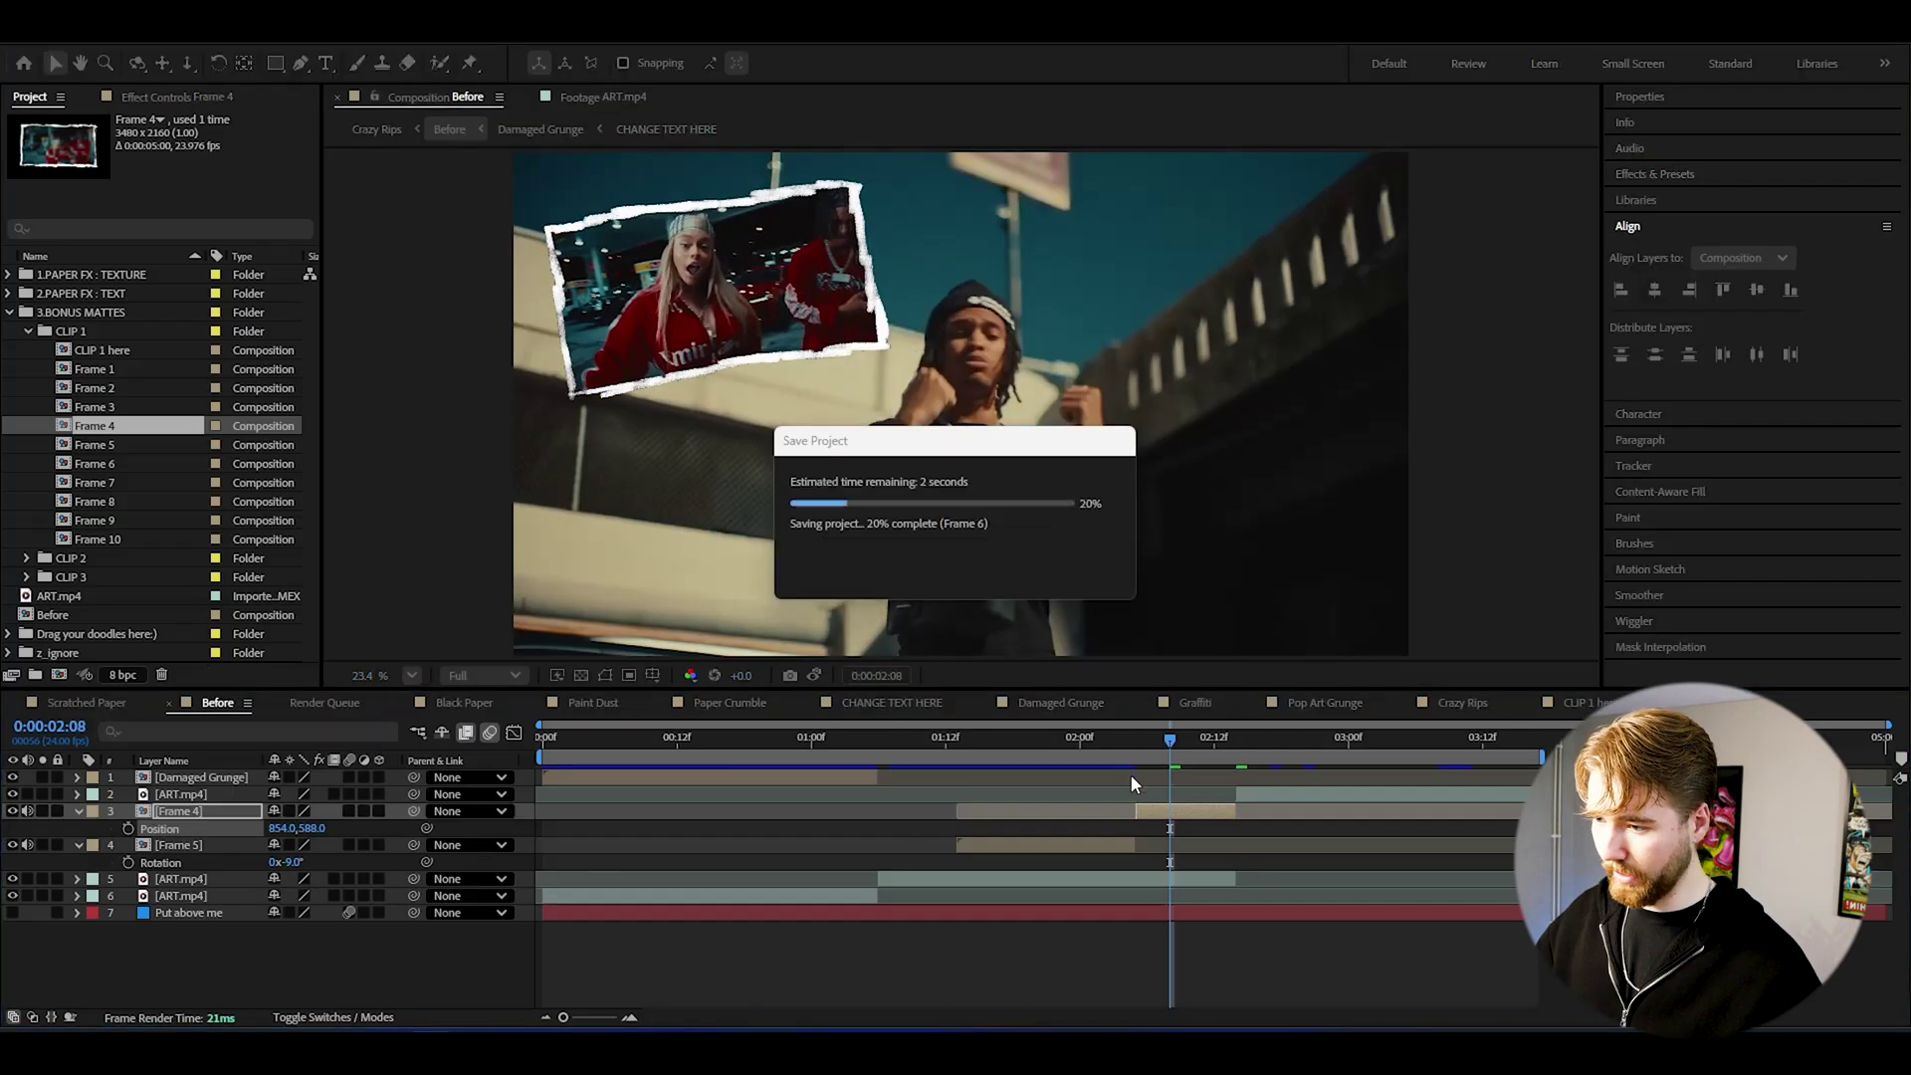
{"action": "key", "text": "space"}
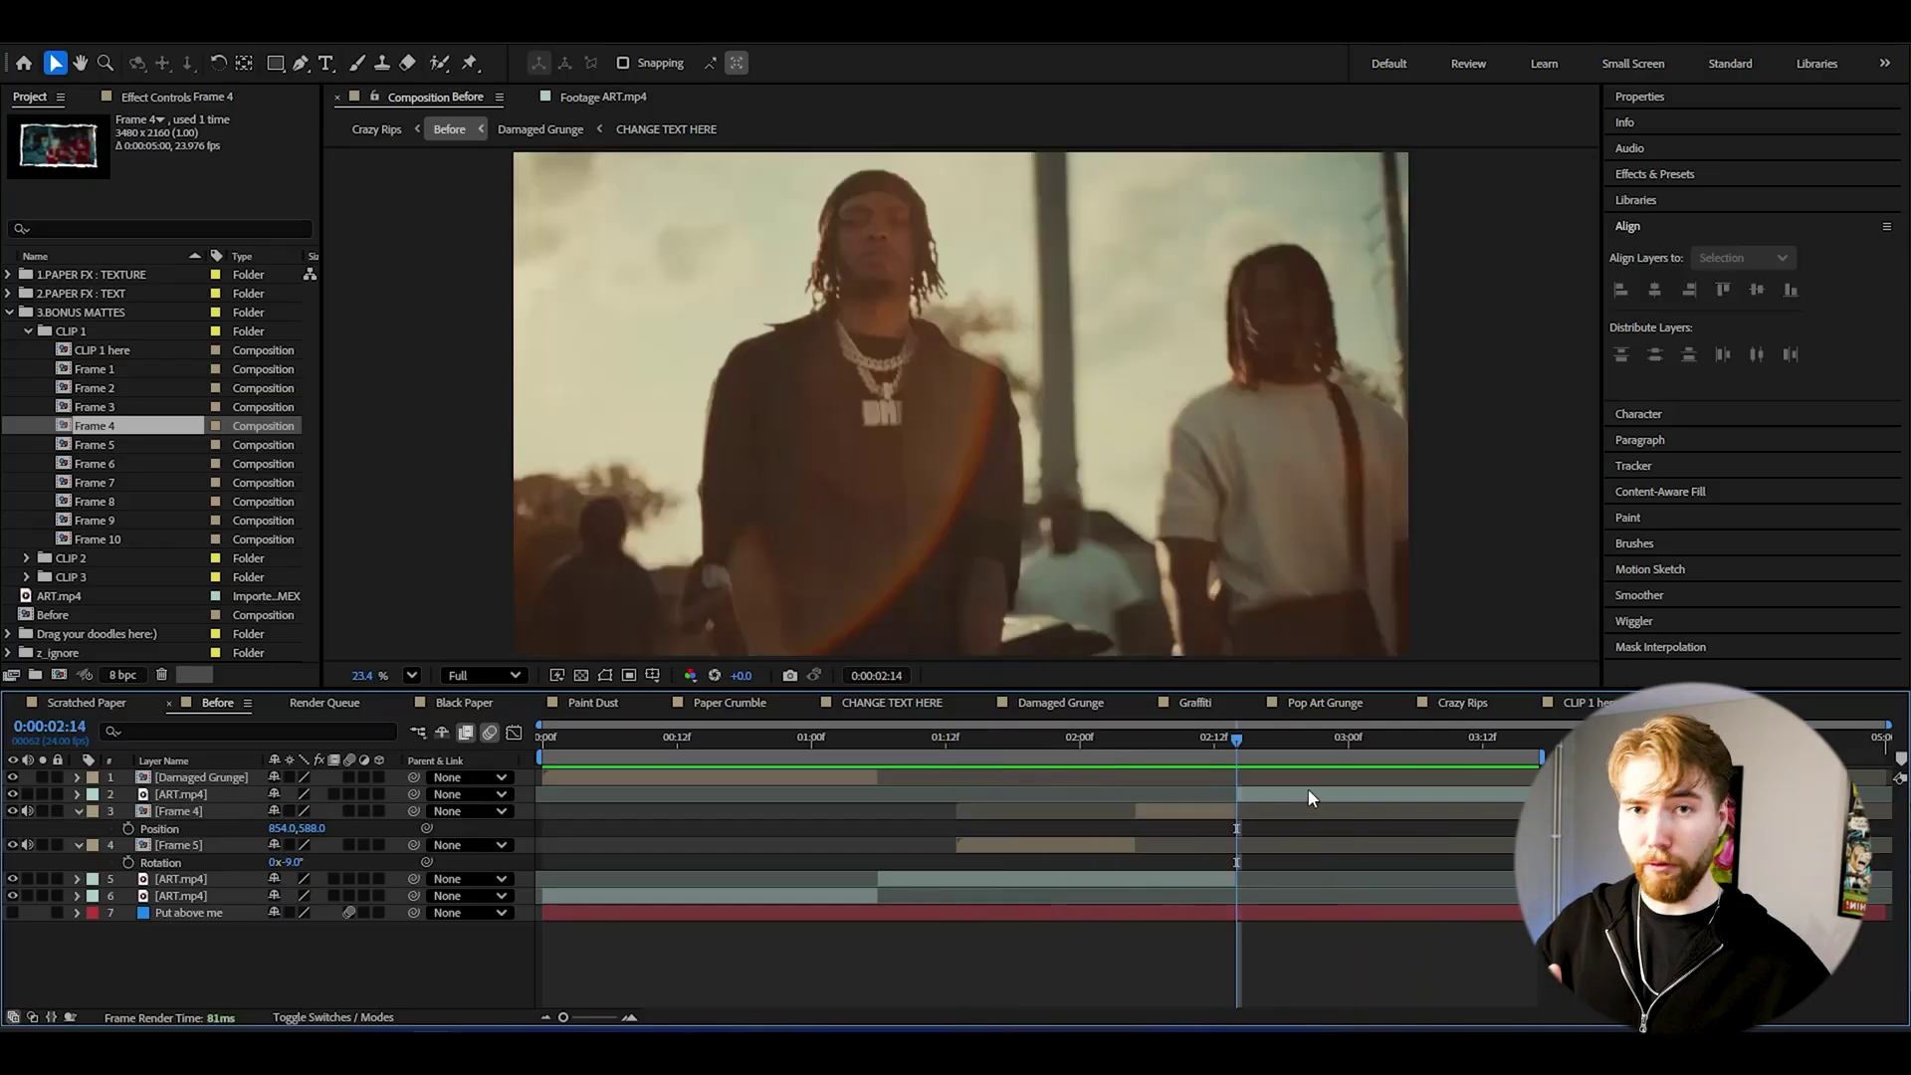
Step: Replace the placeholder text in the CLIP 2 here composition with an ART.mp4 clip, scaled to 223% to fill the frame
{"action": "left_click", "coordinate": [74, 576]}
{"action": "left_click", "coordinate": [74, 559]}
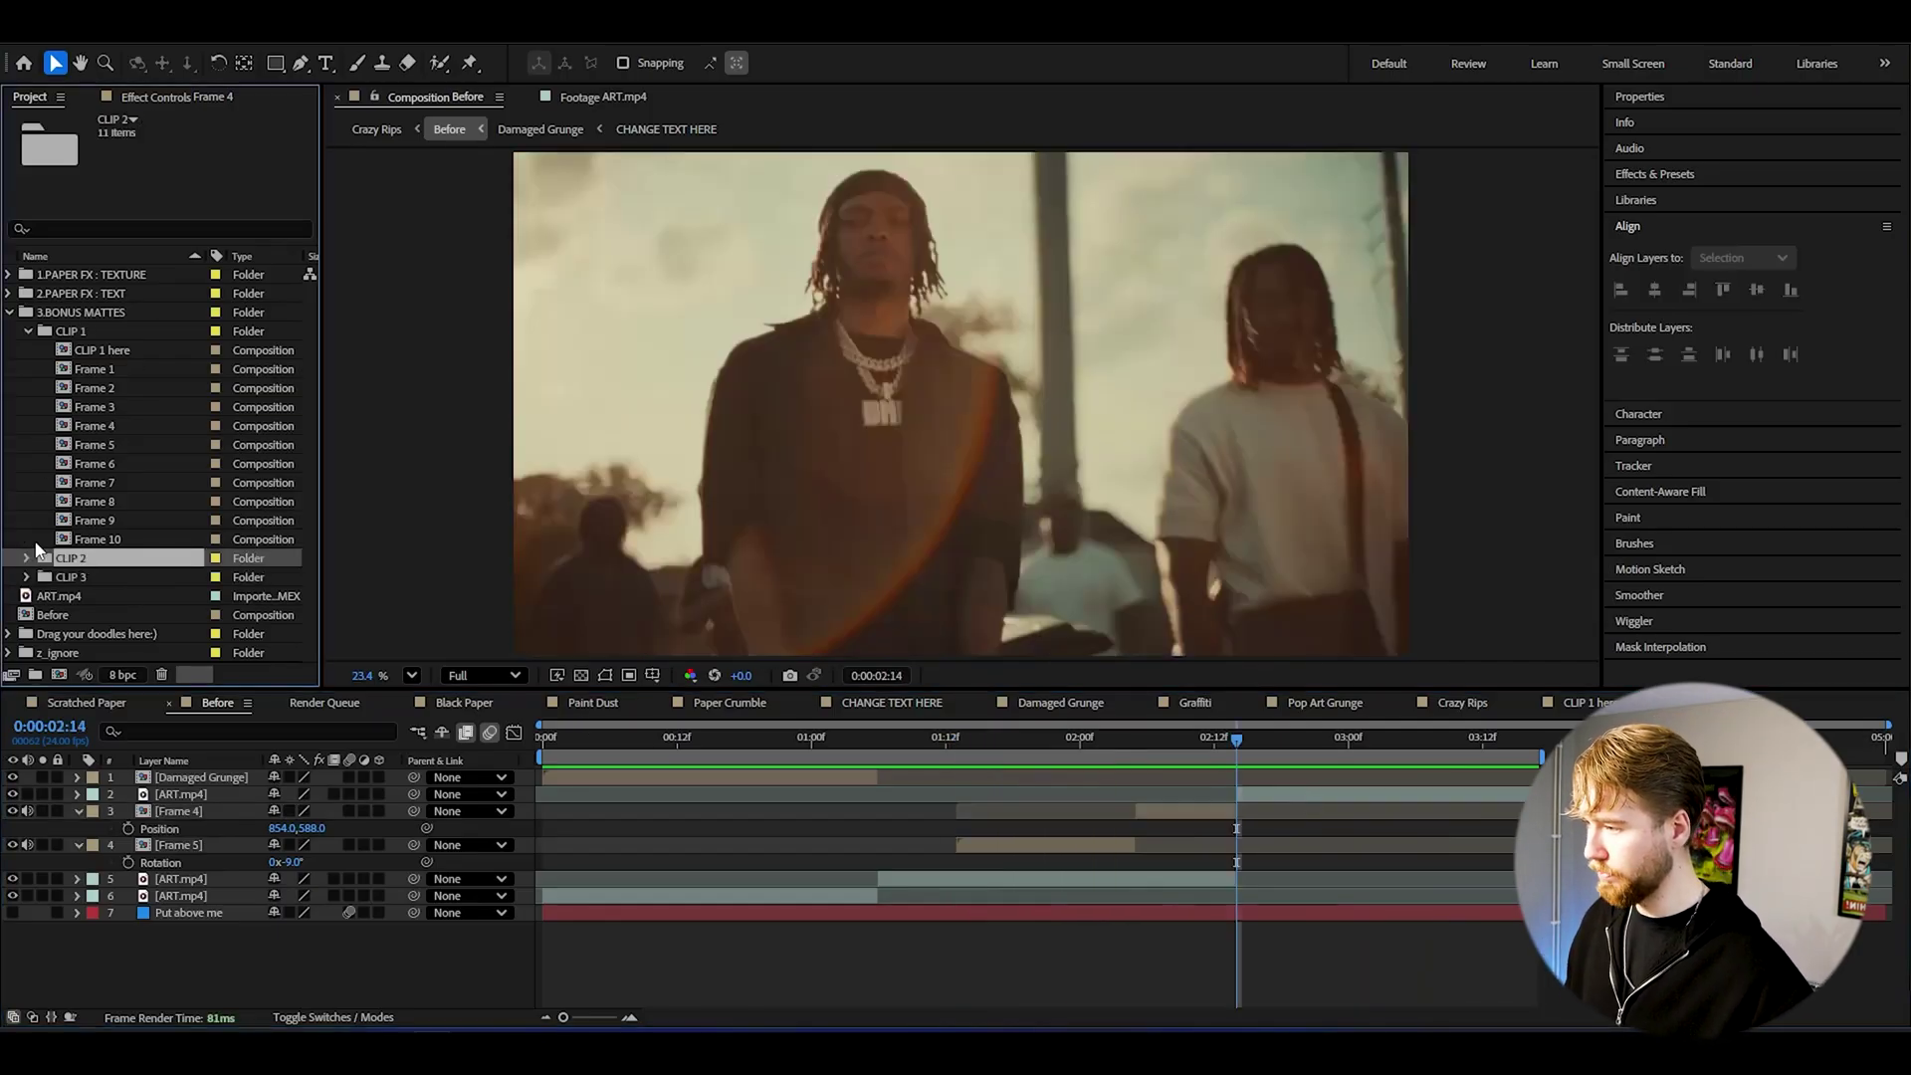
{"action": "left_click", "coordinate": [25, 559]}
{"action": "double_click", "coordinate": [104, 465]}
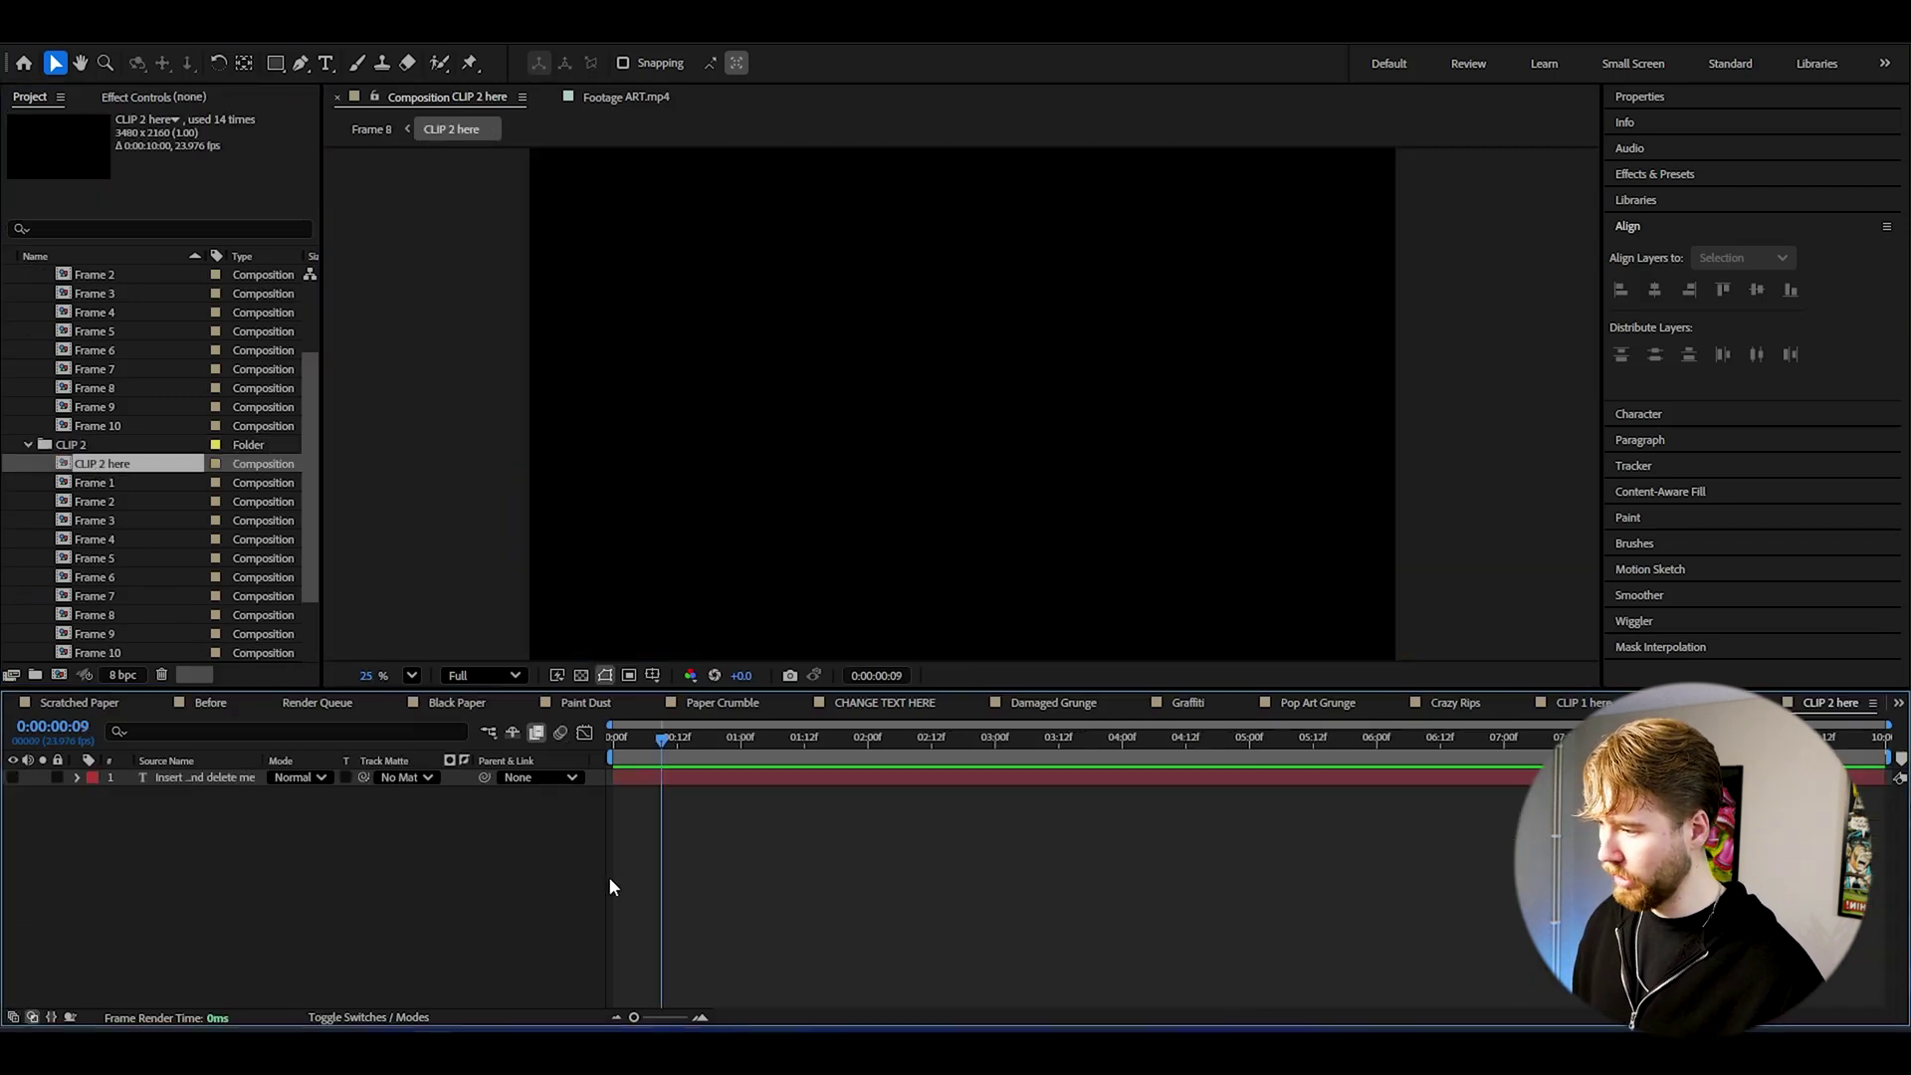
{"action": "scroll", "coordinate": [120, 445], "scroll_direction": "down", "scroll_amount": 2}
{"action": "left_click", "coordinate": [62, 596]}
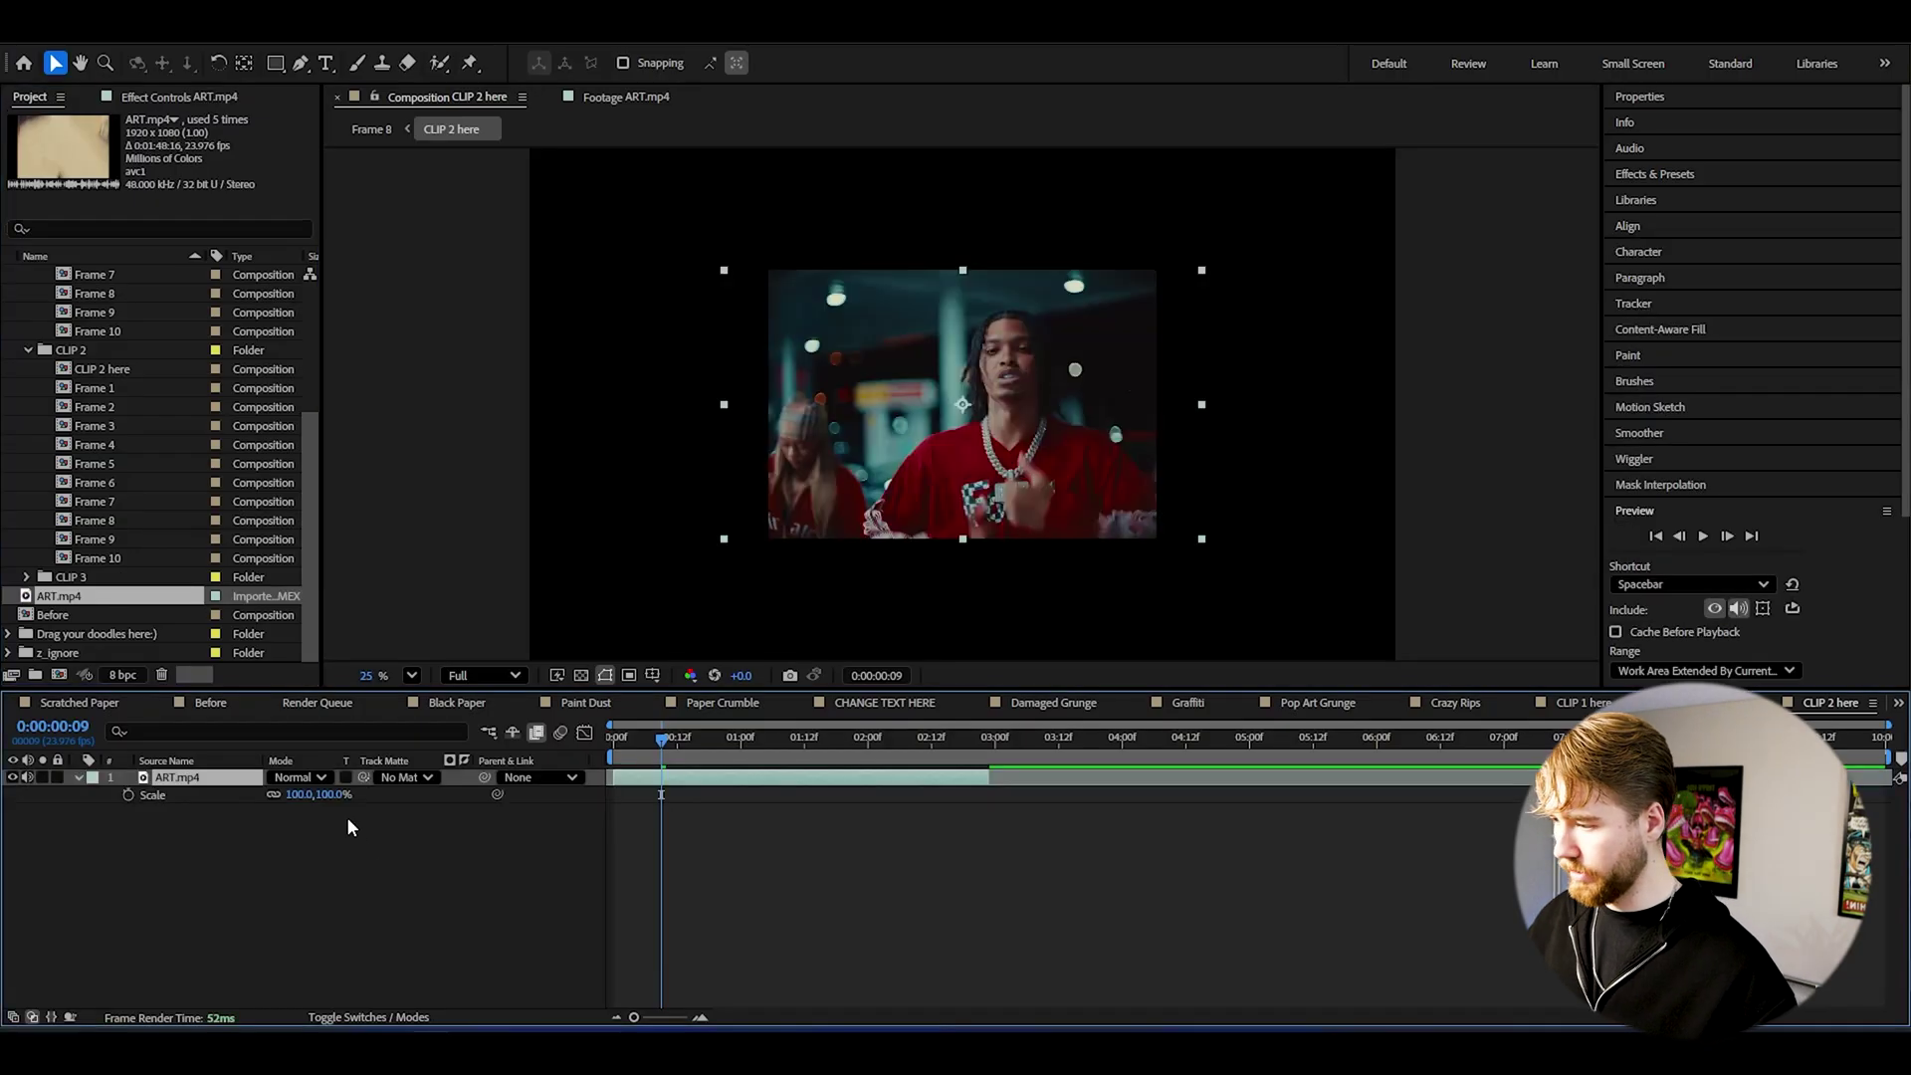
{"action": "left_click_drag", "start_coordinate": [299, 793], "coordinate": [398, 761]}
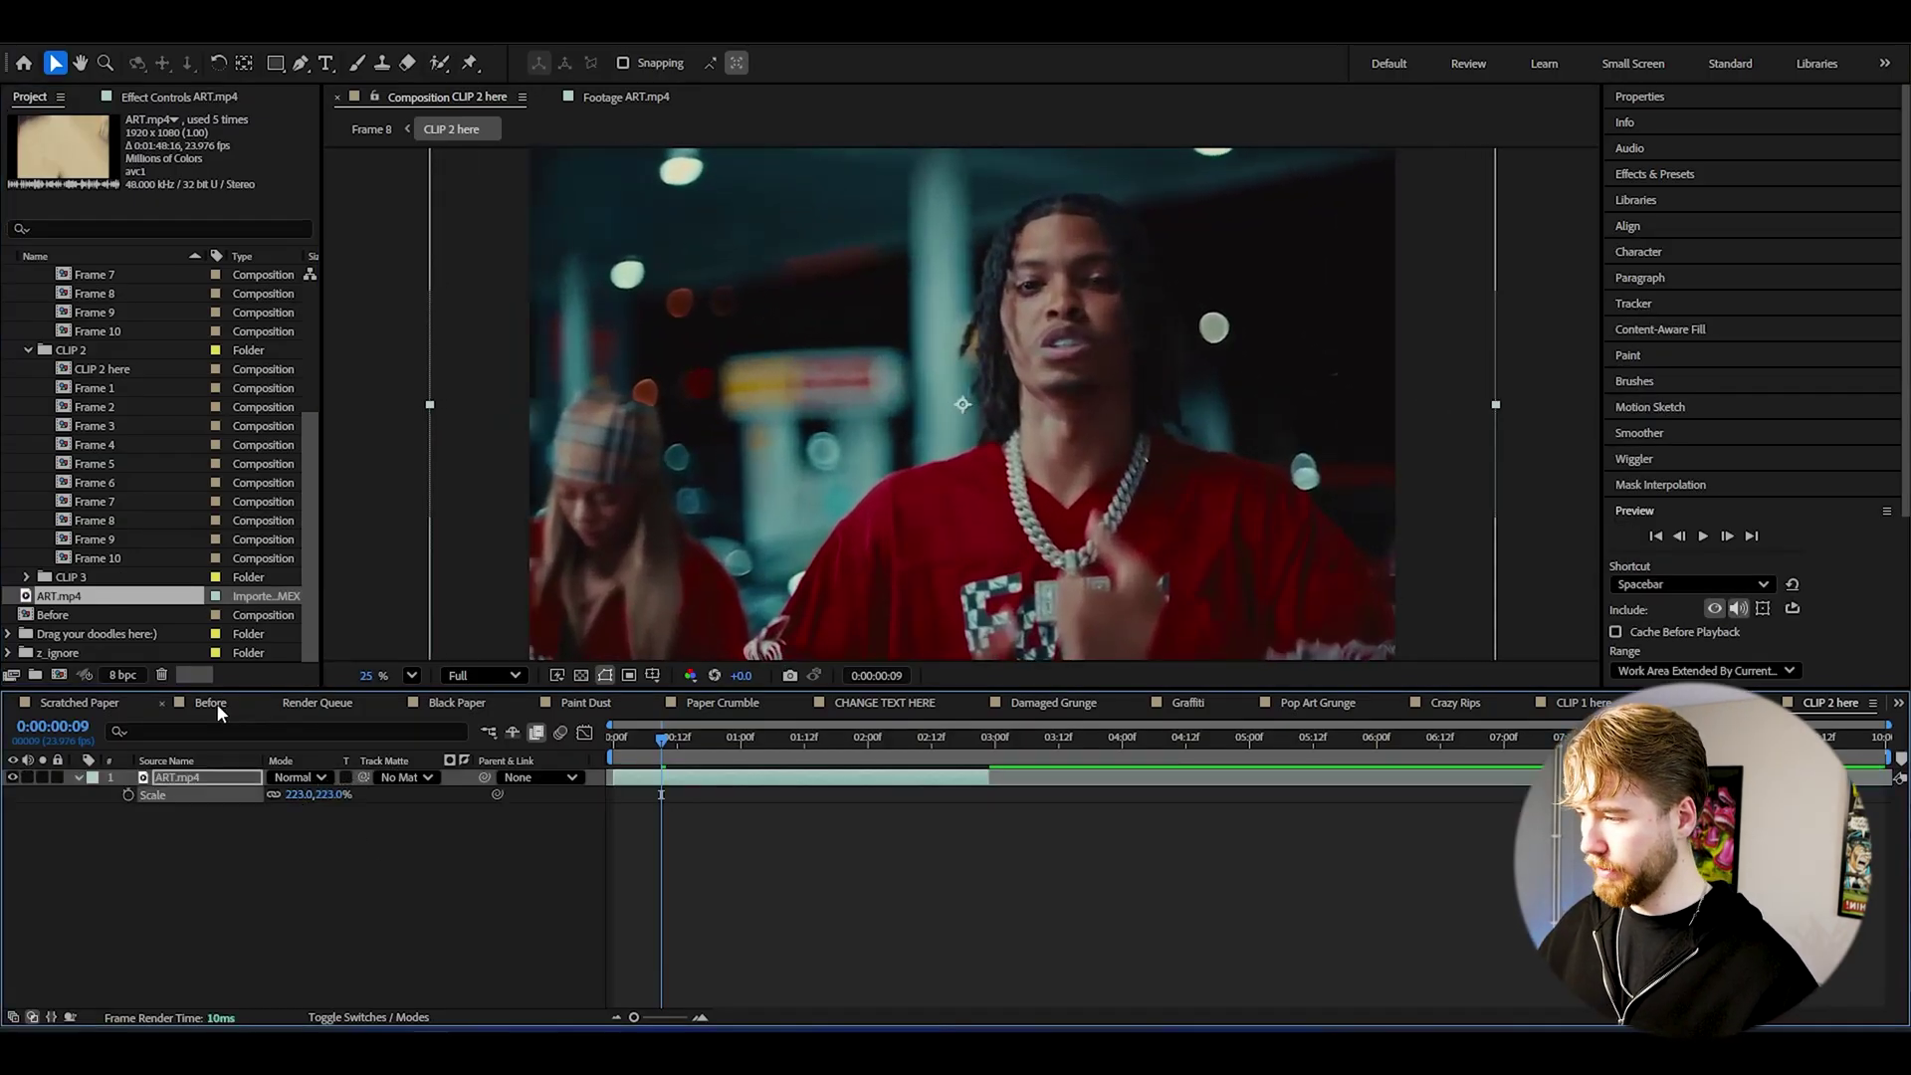
Step: Add CLIP 2's Frame 9 matte to the Before composition at 0:00:02:14, shrink it, rotate it 11° and position it at 3039, 556
{"action": "left_click", "coordinate": [216, 703]}
{"action": "left_click", "coordinate": [117, 543]}
{"action": "left_click_drag", "start_coordinate": [118, 547], "coordinate": [1238, 740]}
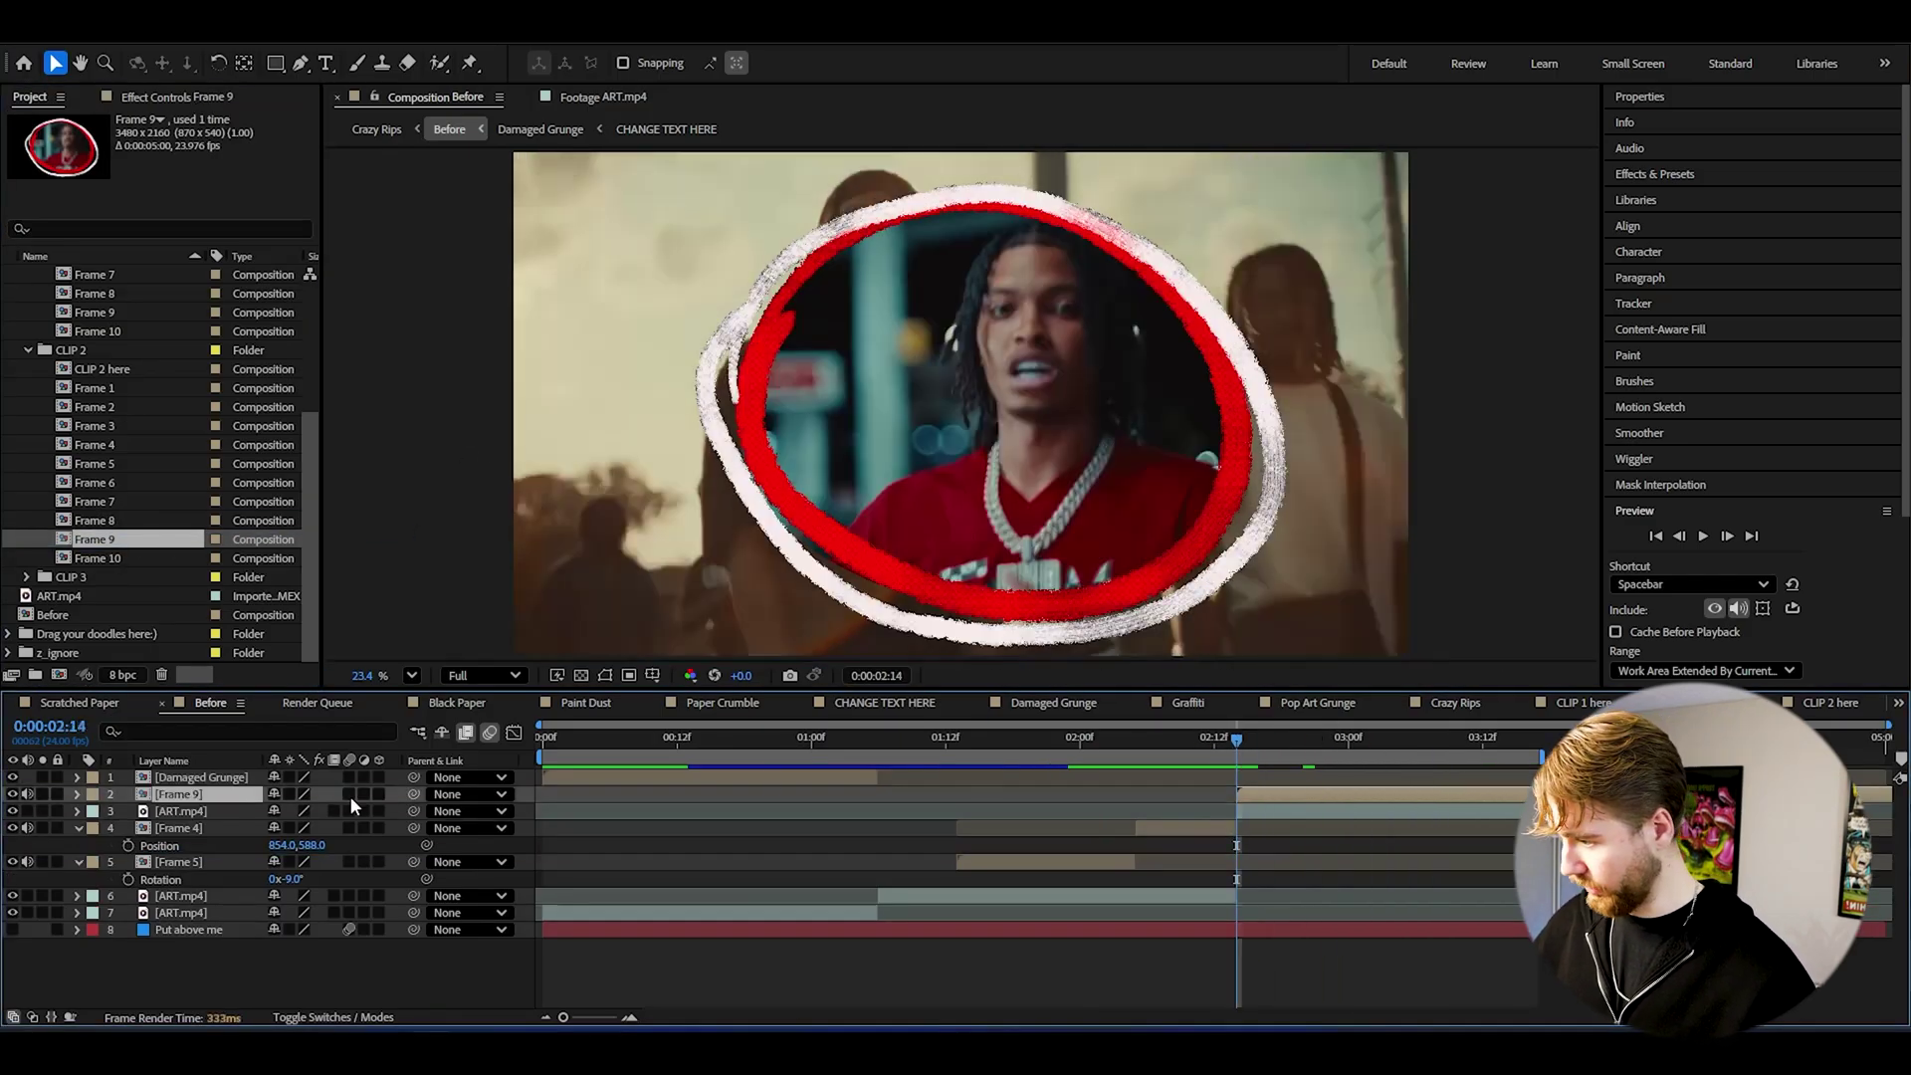
{"action": "key", "text": "s"}
{"action": "left_click_drag", "start_coordinate": [304, 811], "coordinate": [243, 807]}
{"action": "key", "text": "p"}
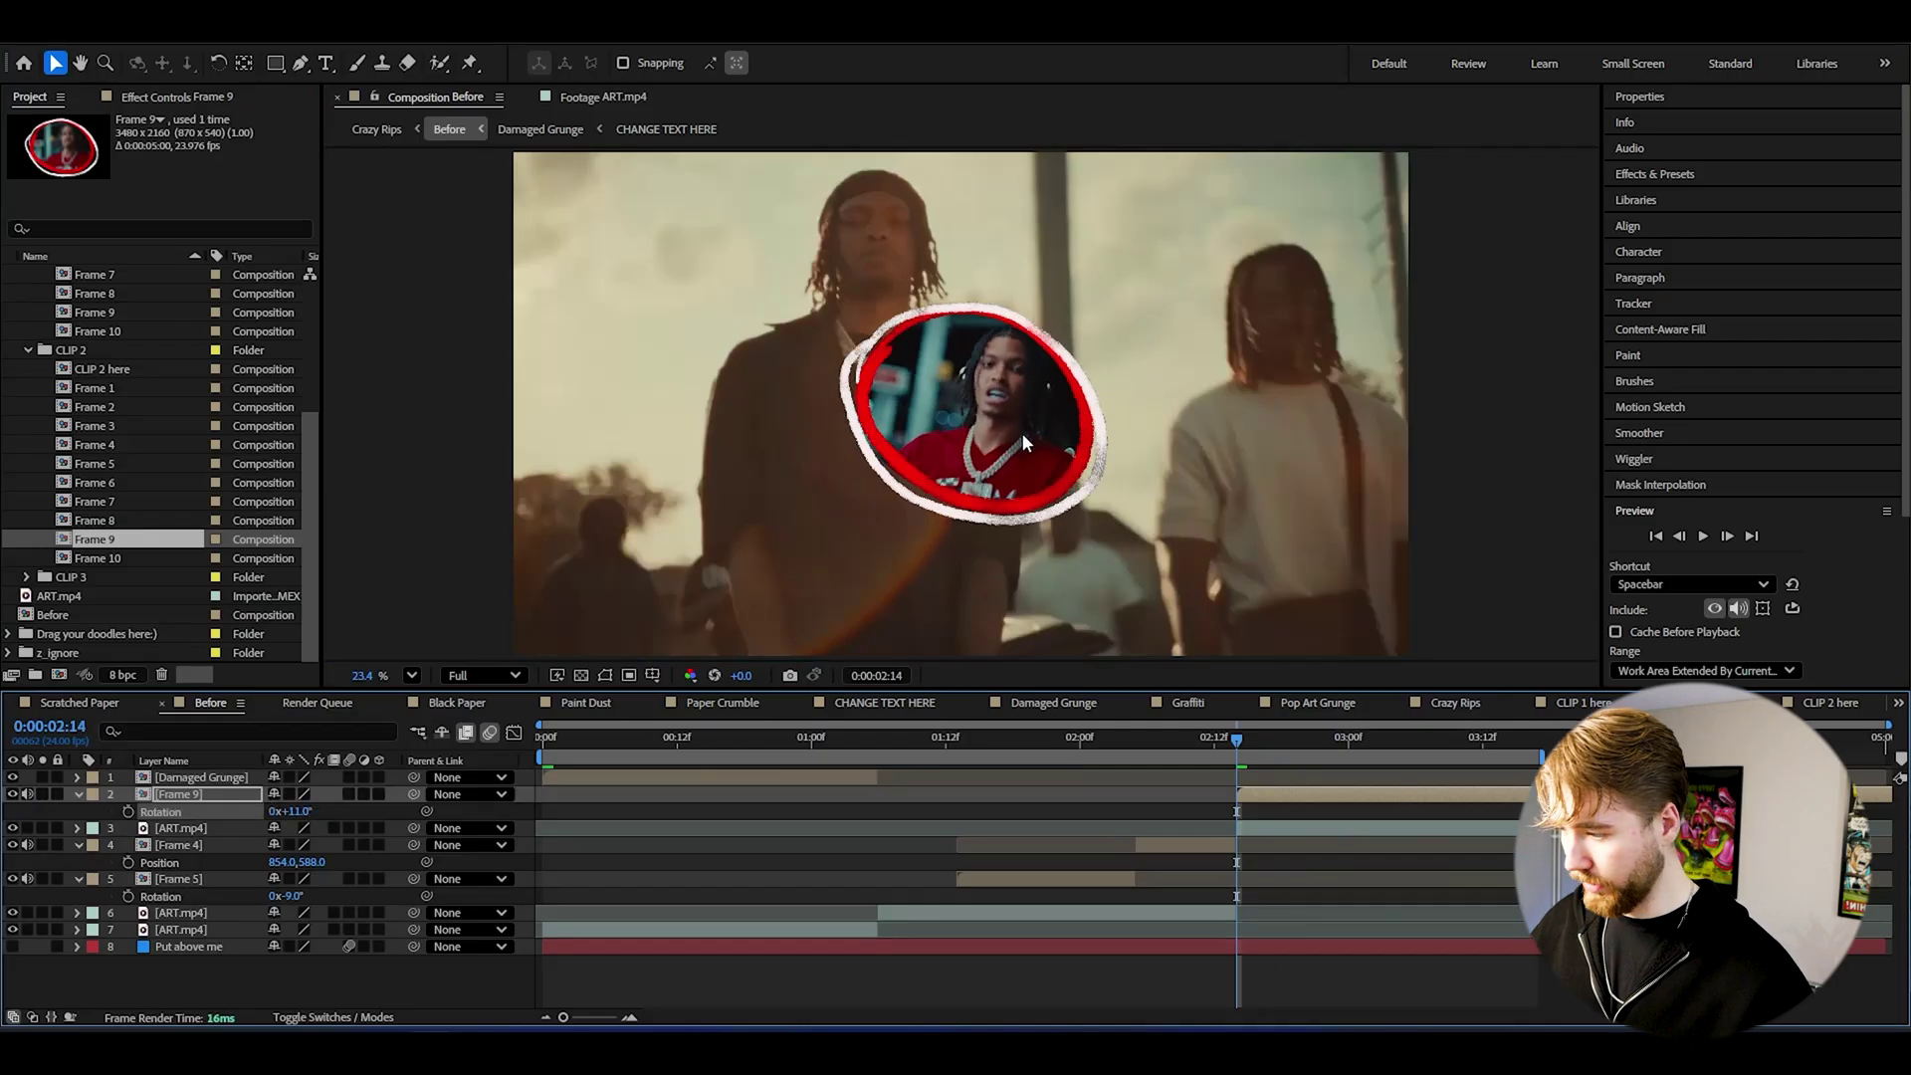
{"action": "left_click_drag", "start_coordinate": [278, 811], "coordinate": [725, 792]}
Step: Trim the Frame 9 layer to end at 0:00:03:01 by splitting it and deleting the remainder
{"action": "left_click_drag", "start_coordinate": [1292, 739], "coordinate": [1359, 741]}
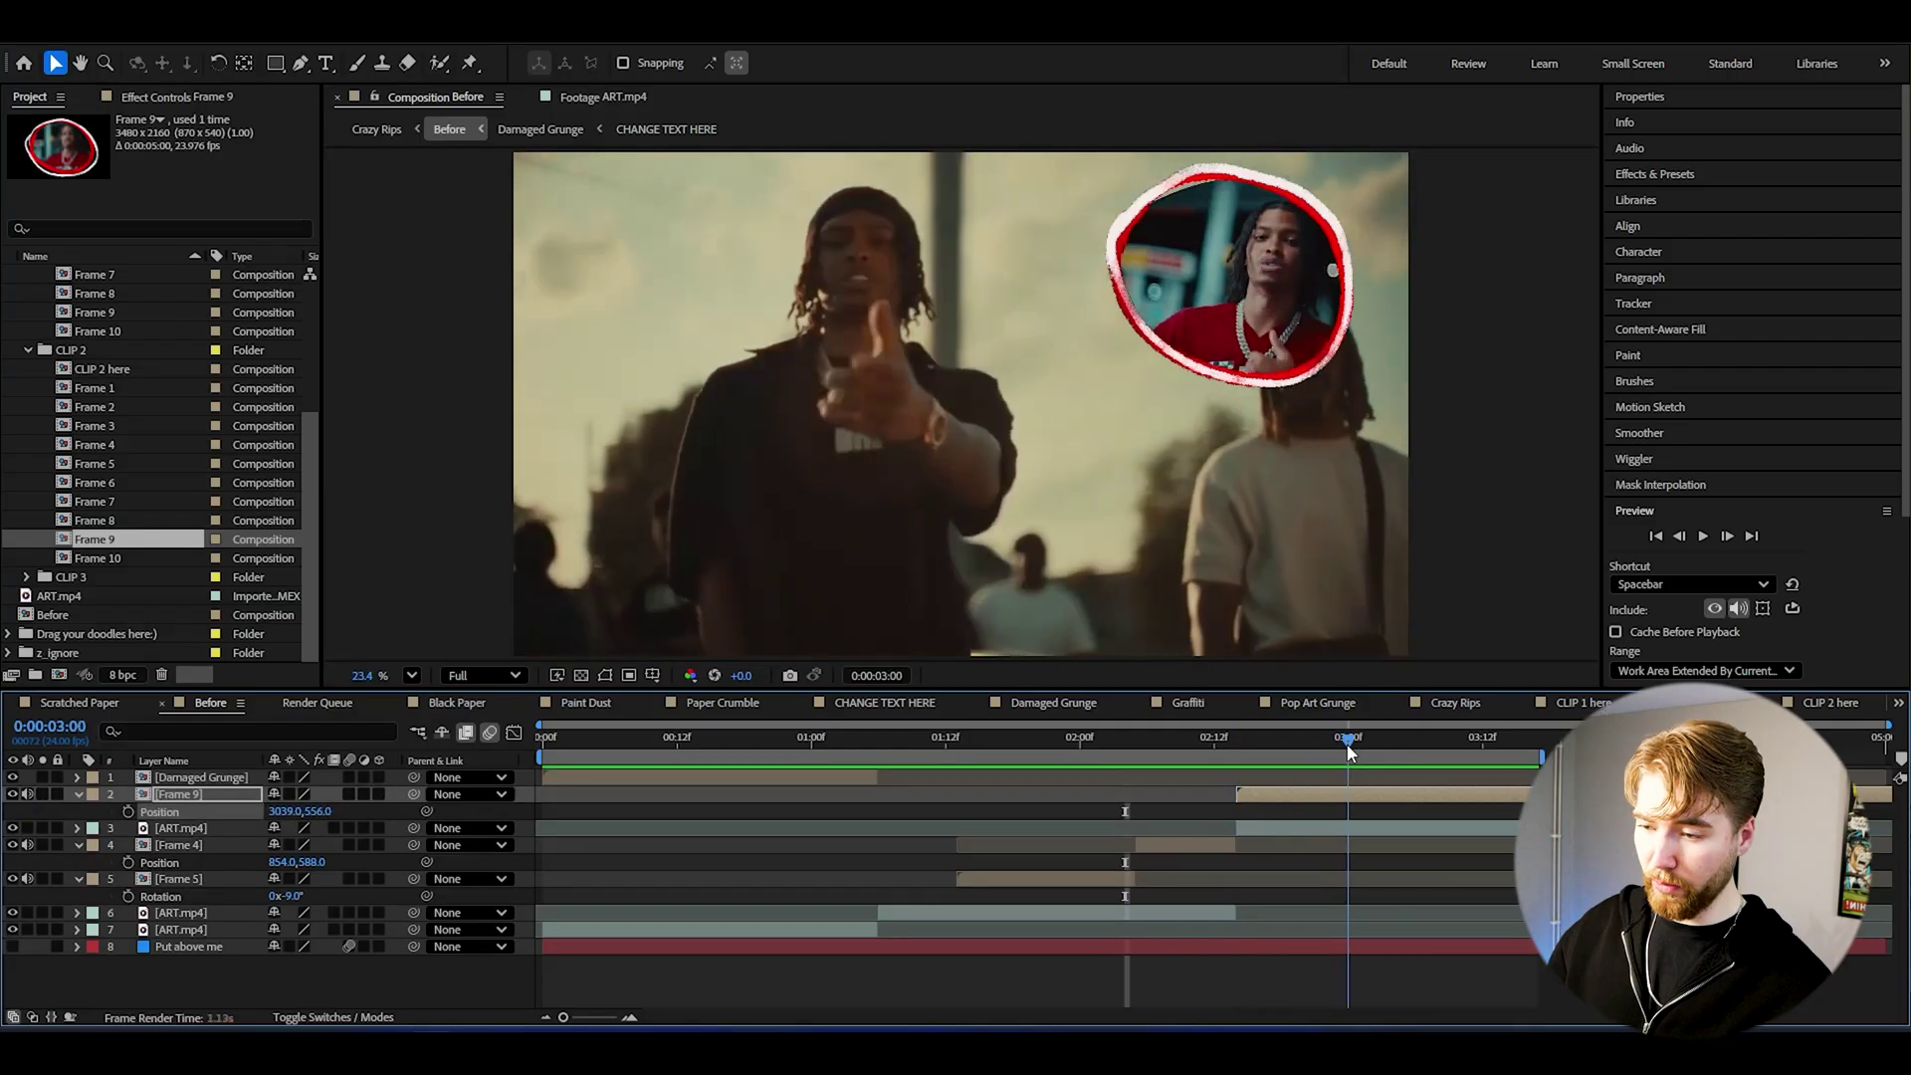
{"action": "key", "text": "ctrl+shift+d"}
{"action": "key", "text": "Delete"}
Step: Add CLIP 2's Frame 10 matte starting at 0:00:03:01, scale it to 64%, tilt it, position it at 942, 1673, and preview the edit
{"action": "left_click", "coordinate": [108, 560]}
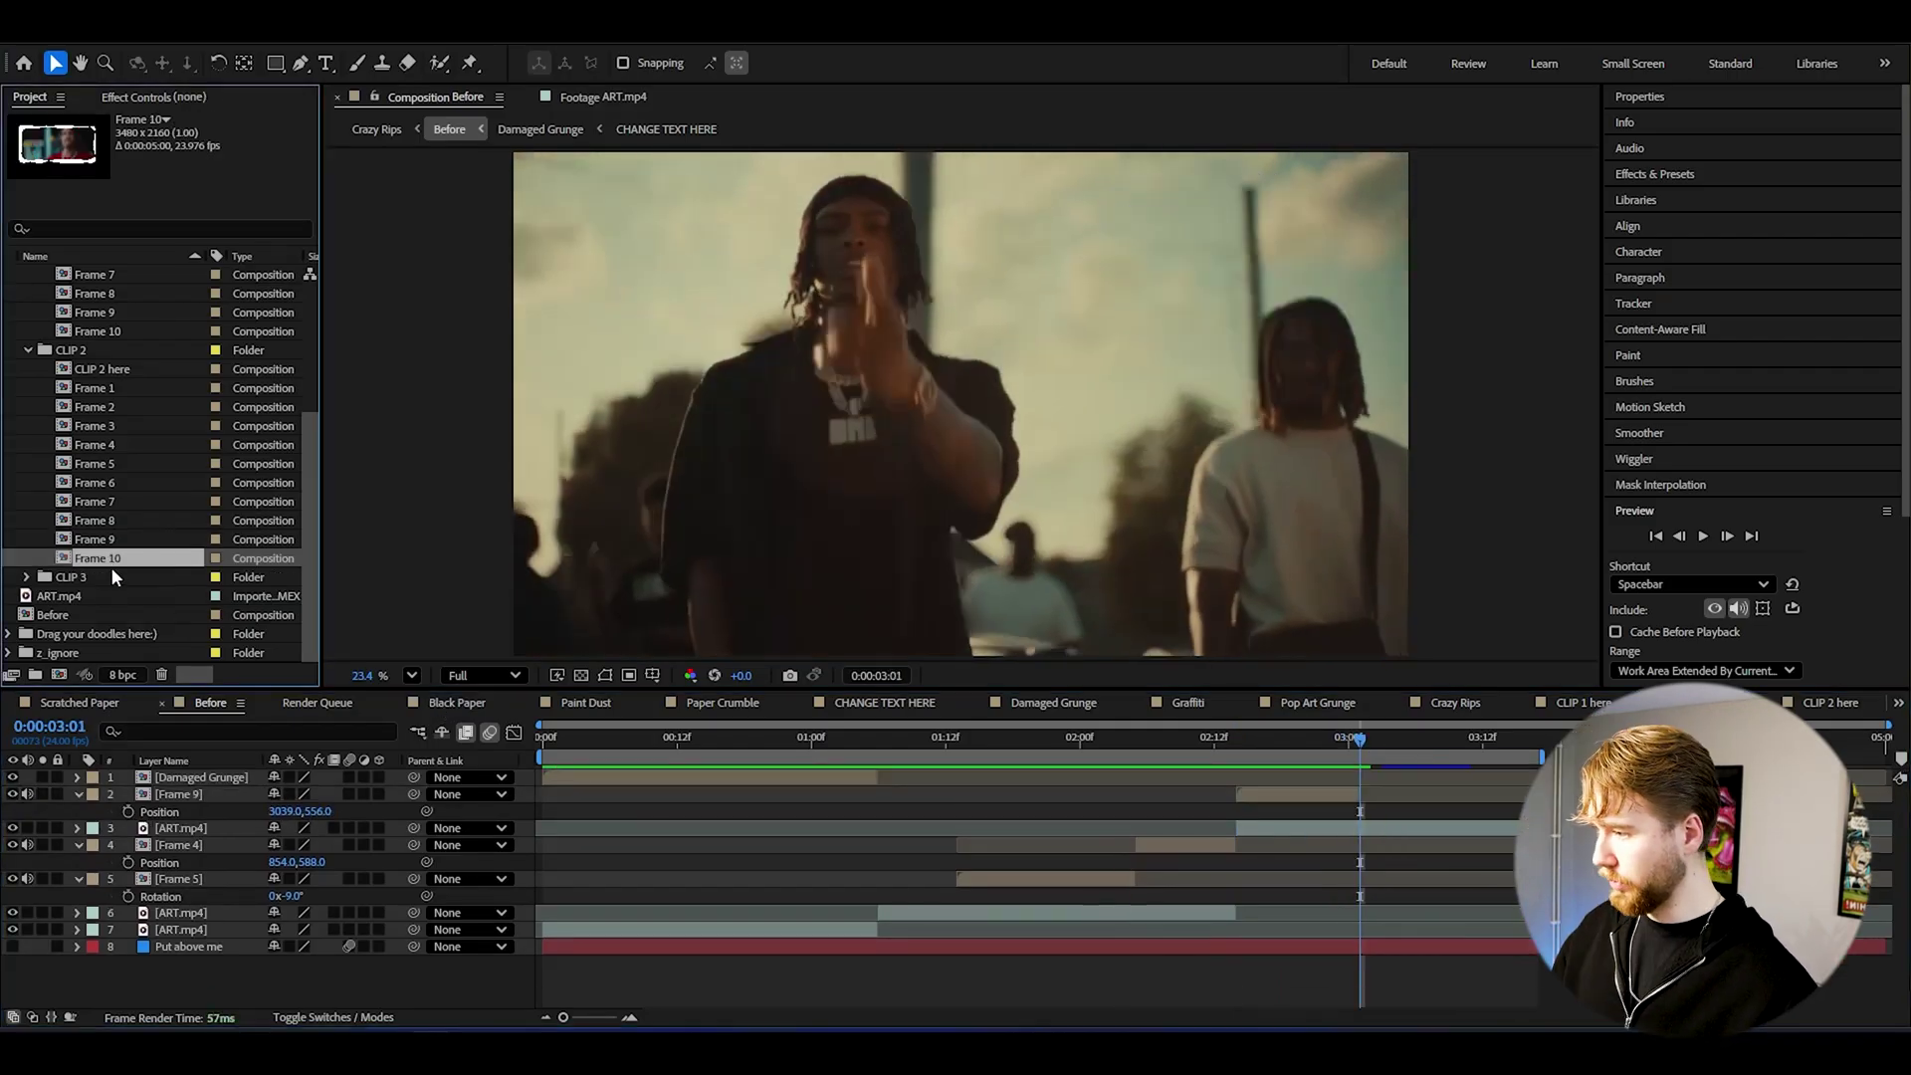
{"action": "left_click_drag", "start_coordinate": [82, 558], "coordinate": [1317, 784]}
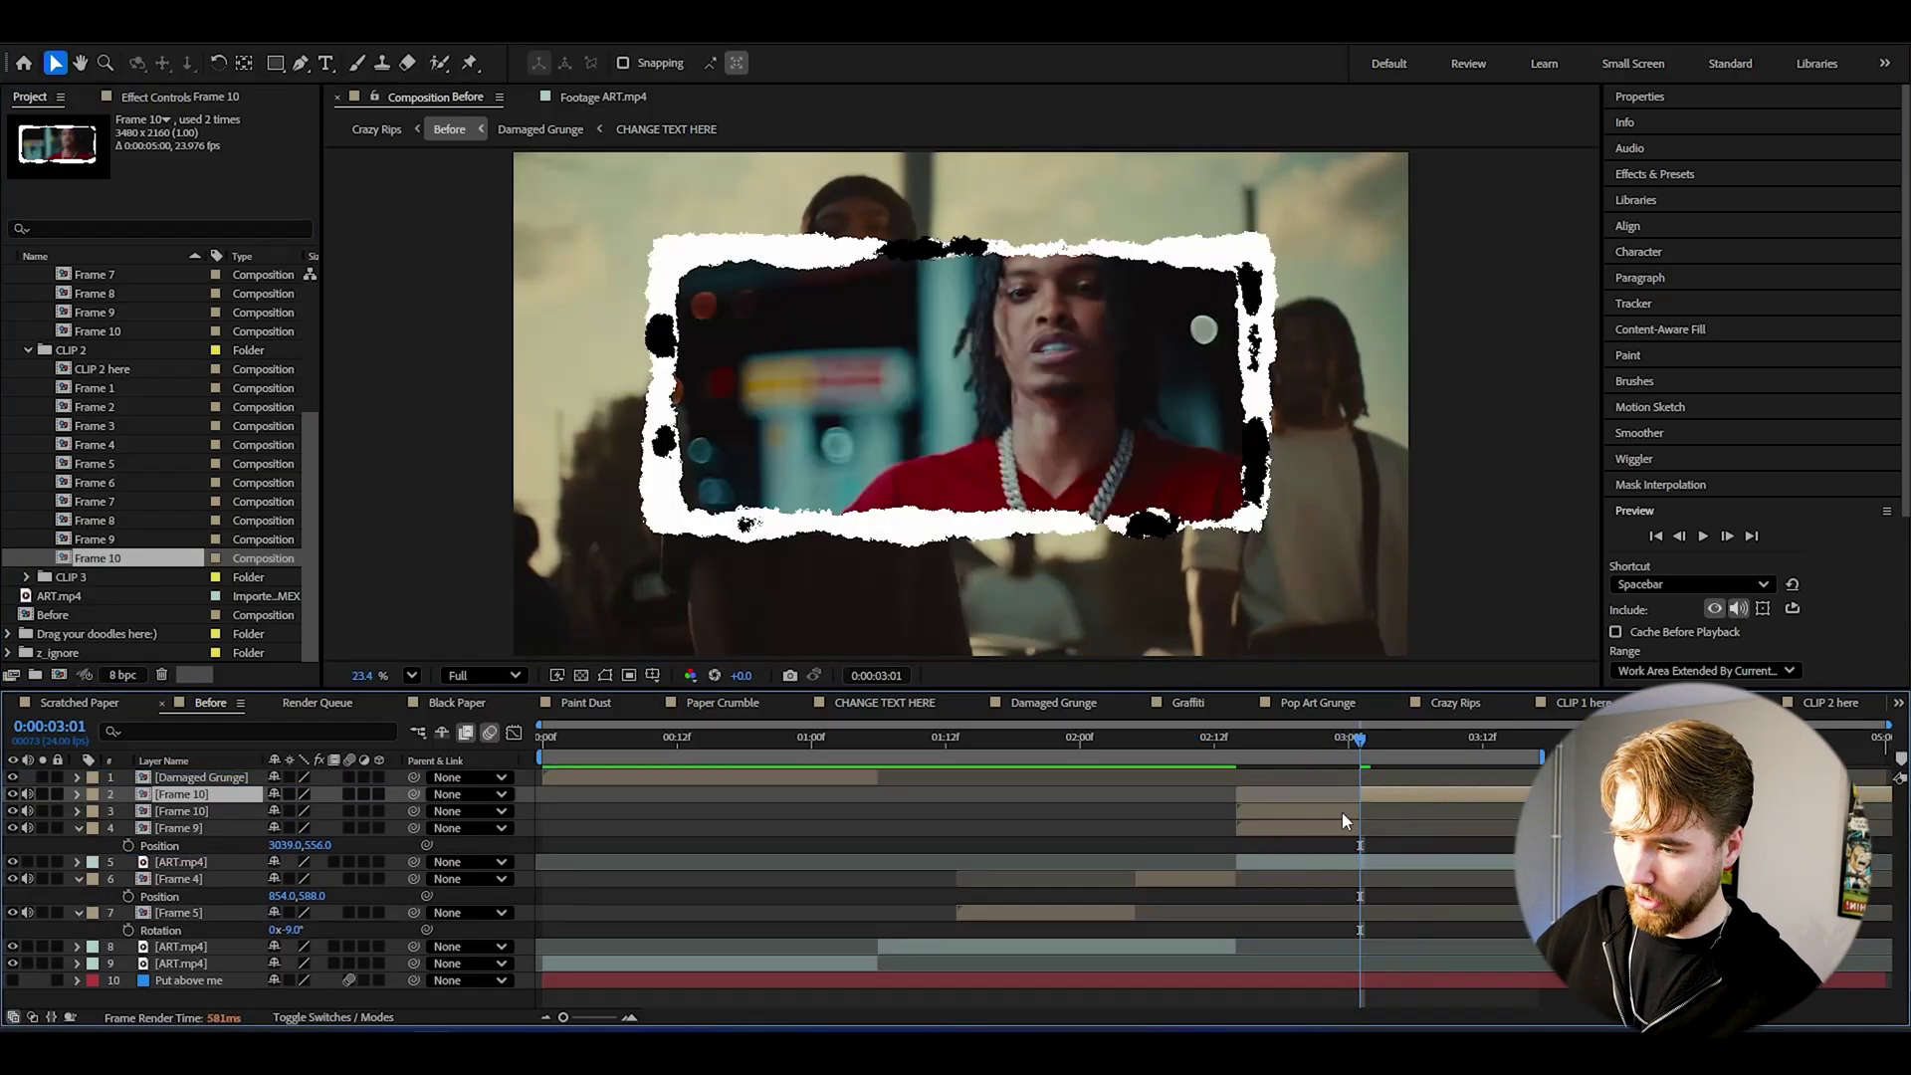
{"action": "left_click", "coordinate": [1378, 798]}
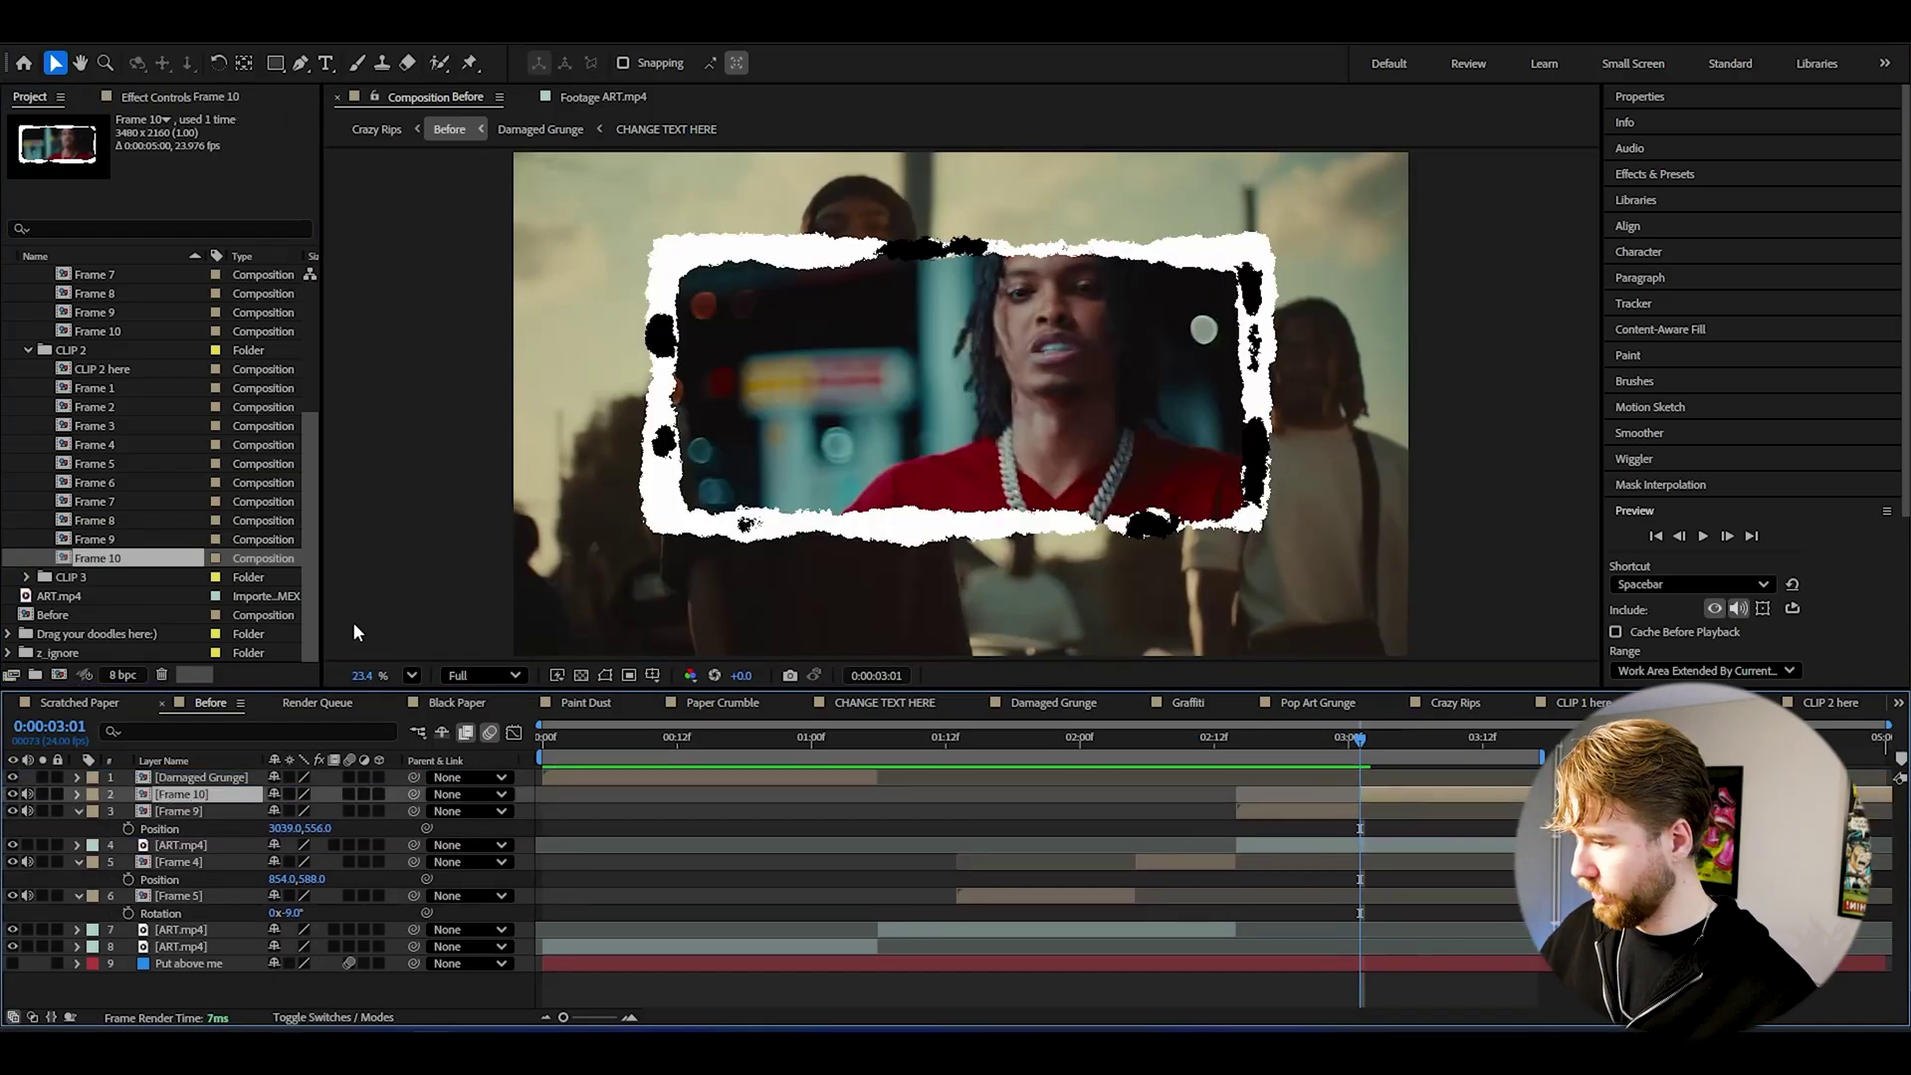
{"action": "key", "text": "s"}
{"action": "left_click_drag", "start_coordinate": [339, 811], "coordinate": [302, 840]}
{"action": "key", "text": "ctrl+d"}
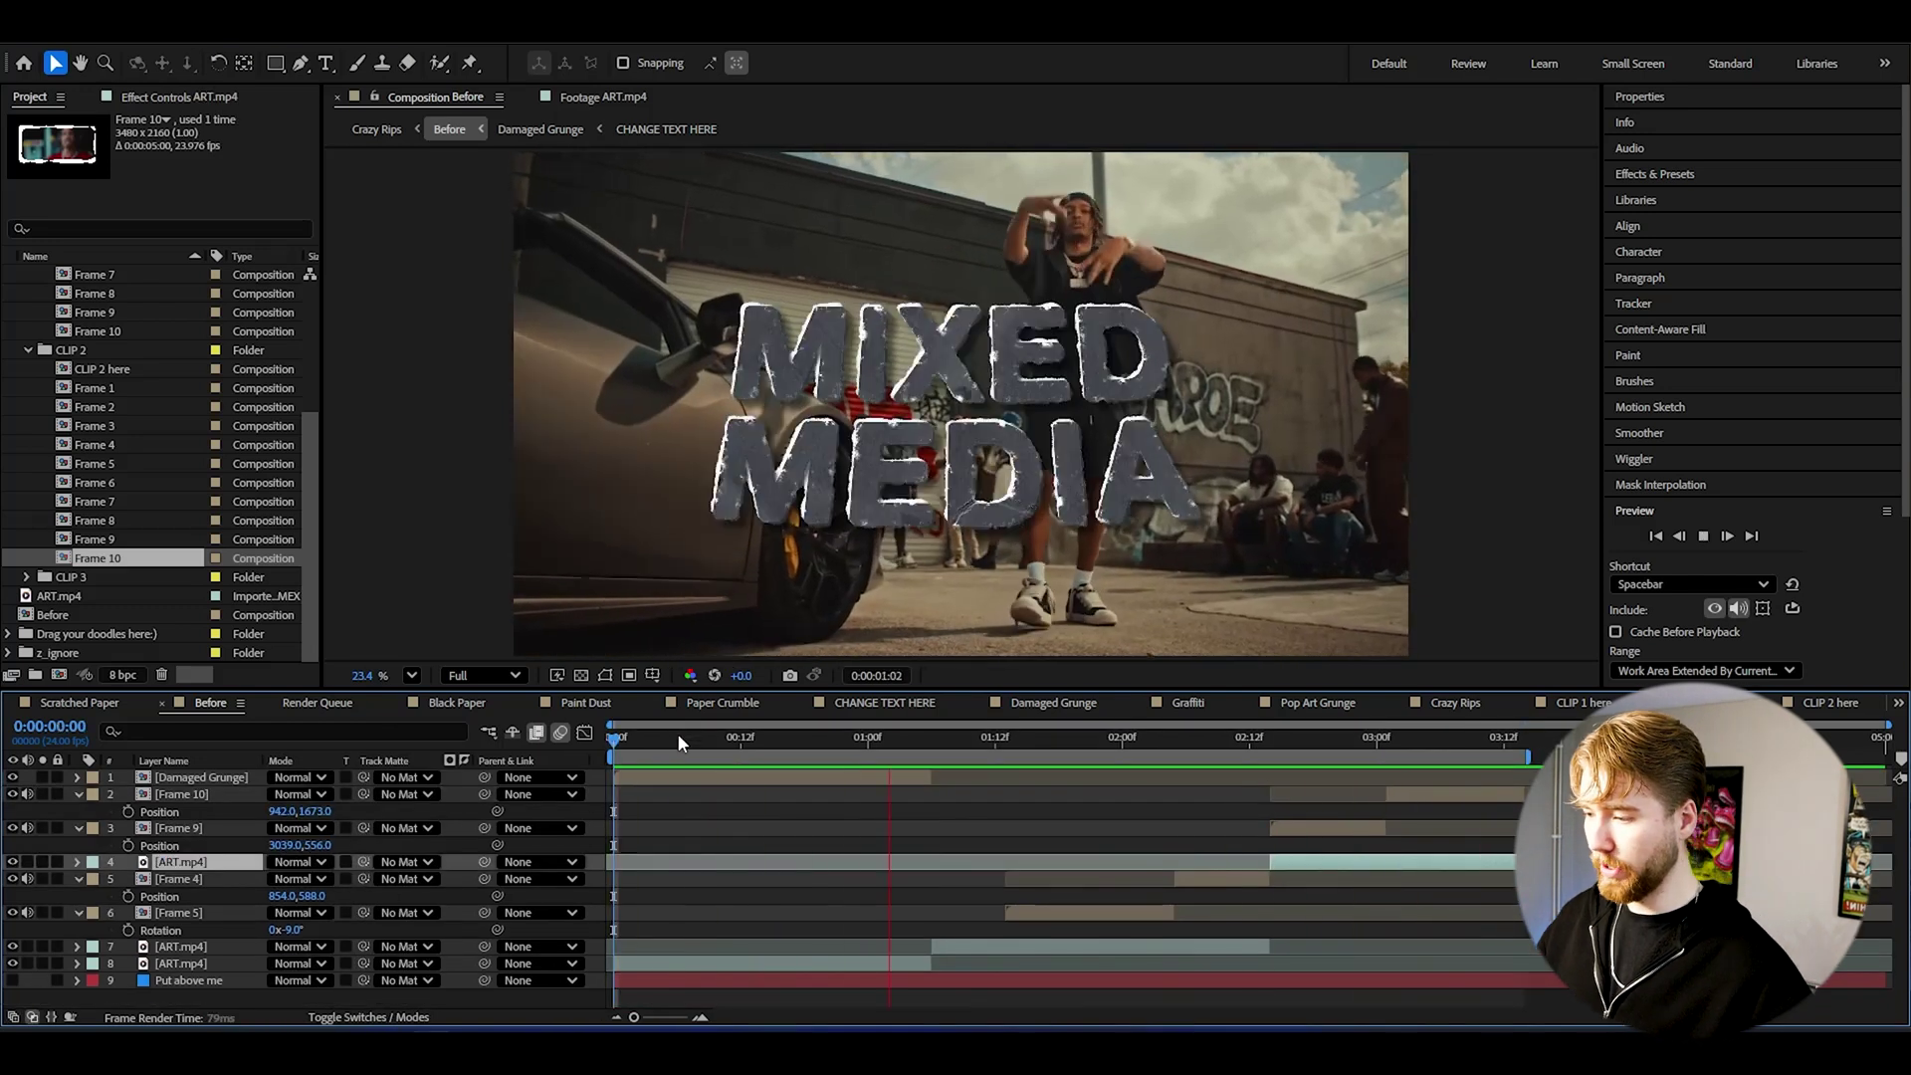
{"action": "key", "text": "space"}
Step: Keyframe the Damaged Grunge title's scale from the composition start to grow to 135% at the layer's end, and play it back
{"action": "left_click", "coordinate": [642, 778]}
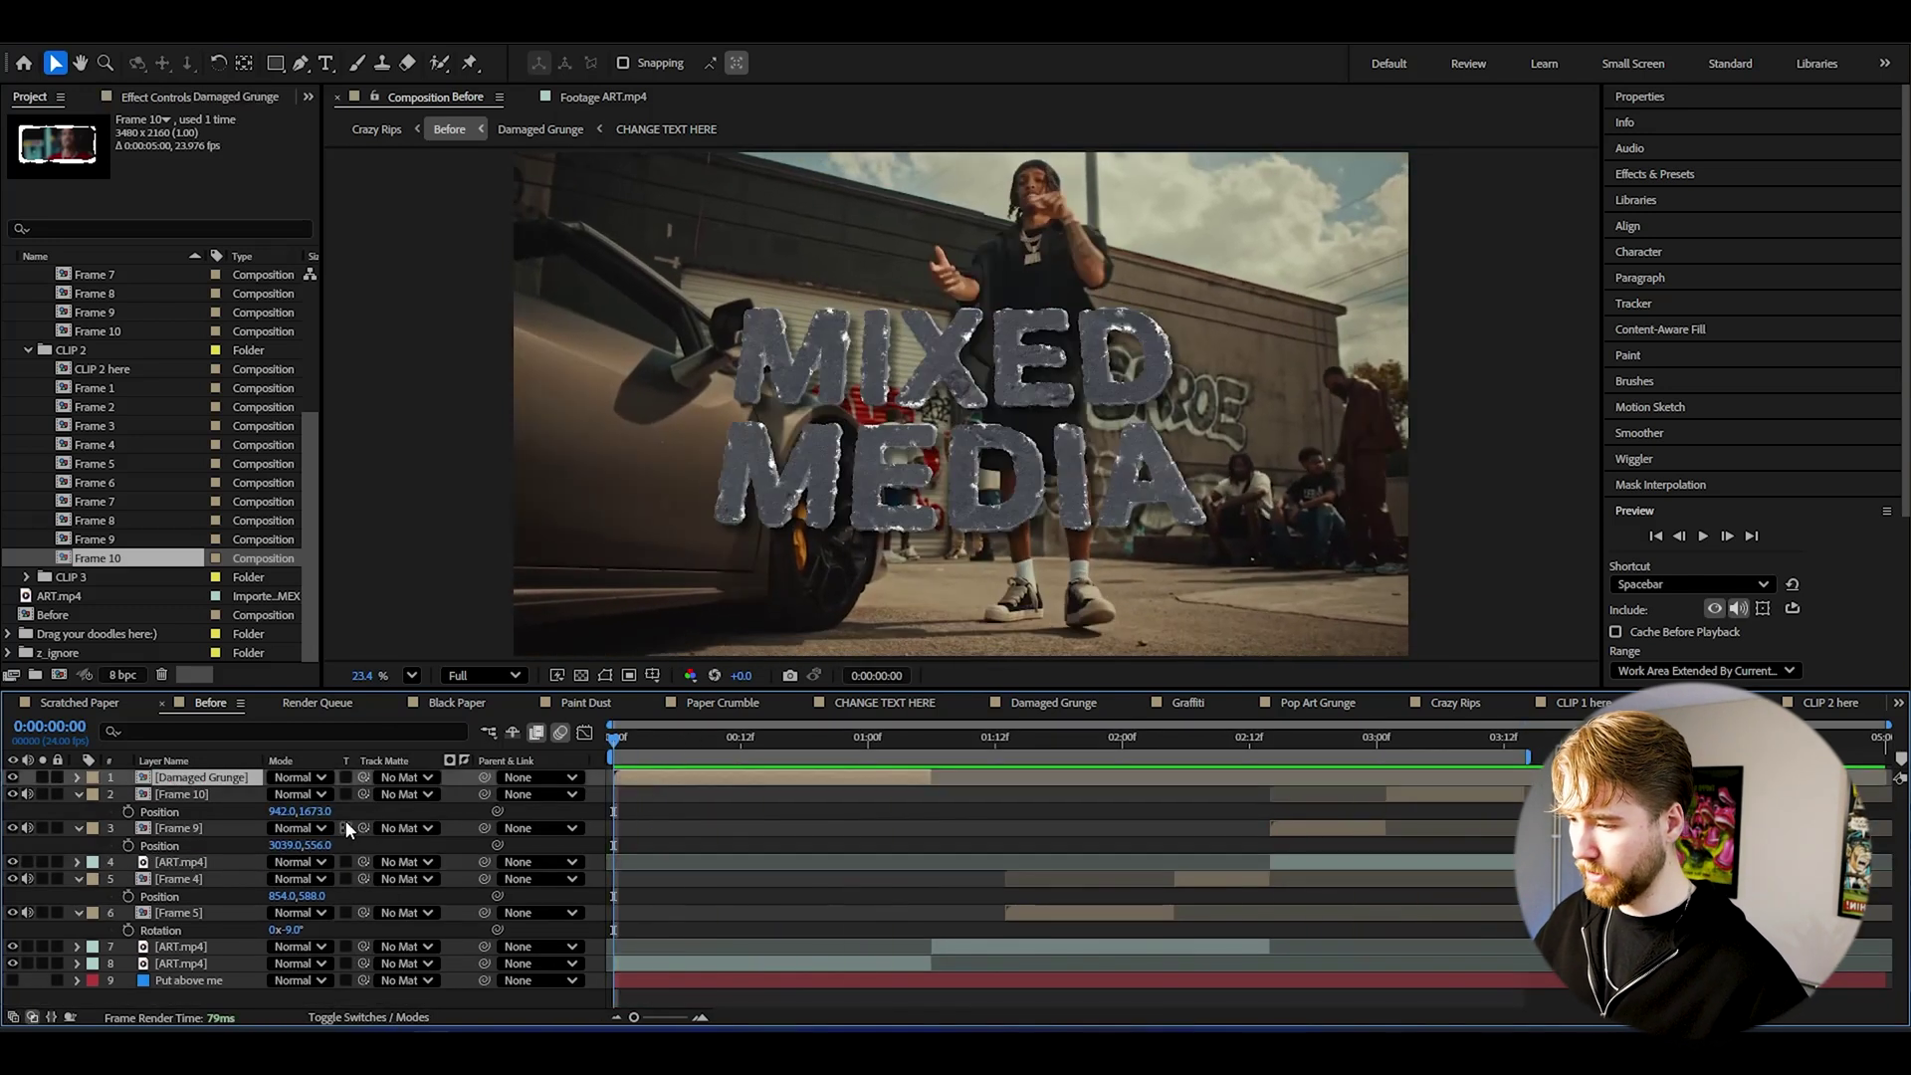
{"action": "key", "text": "s"}
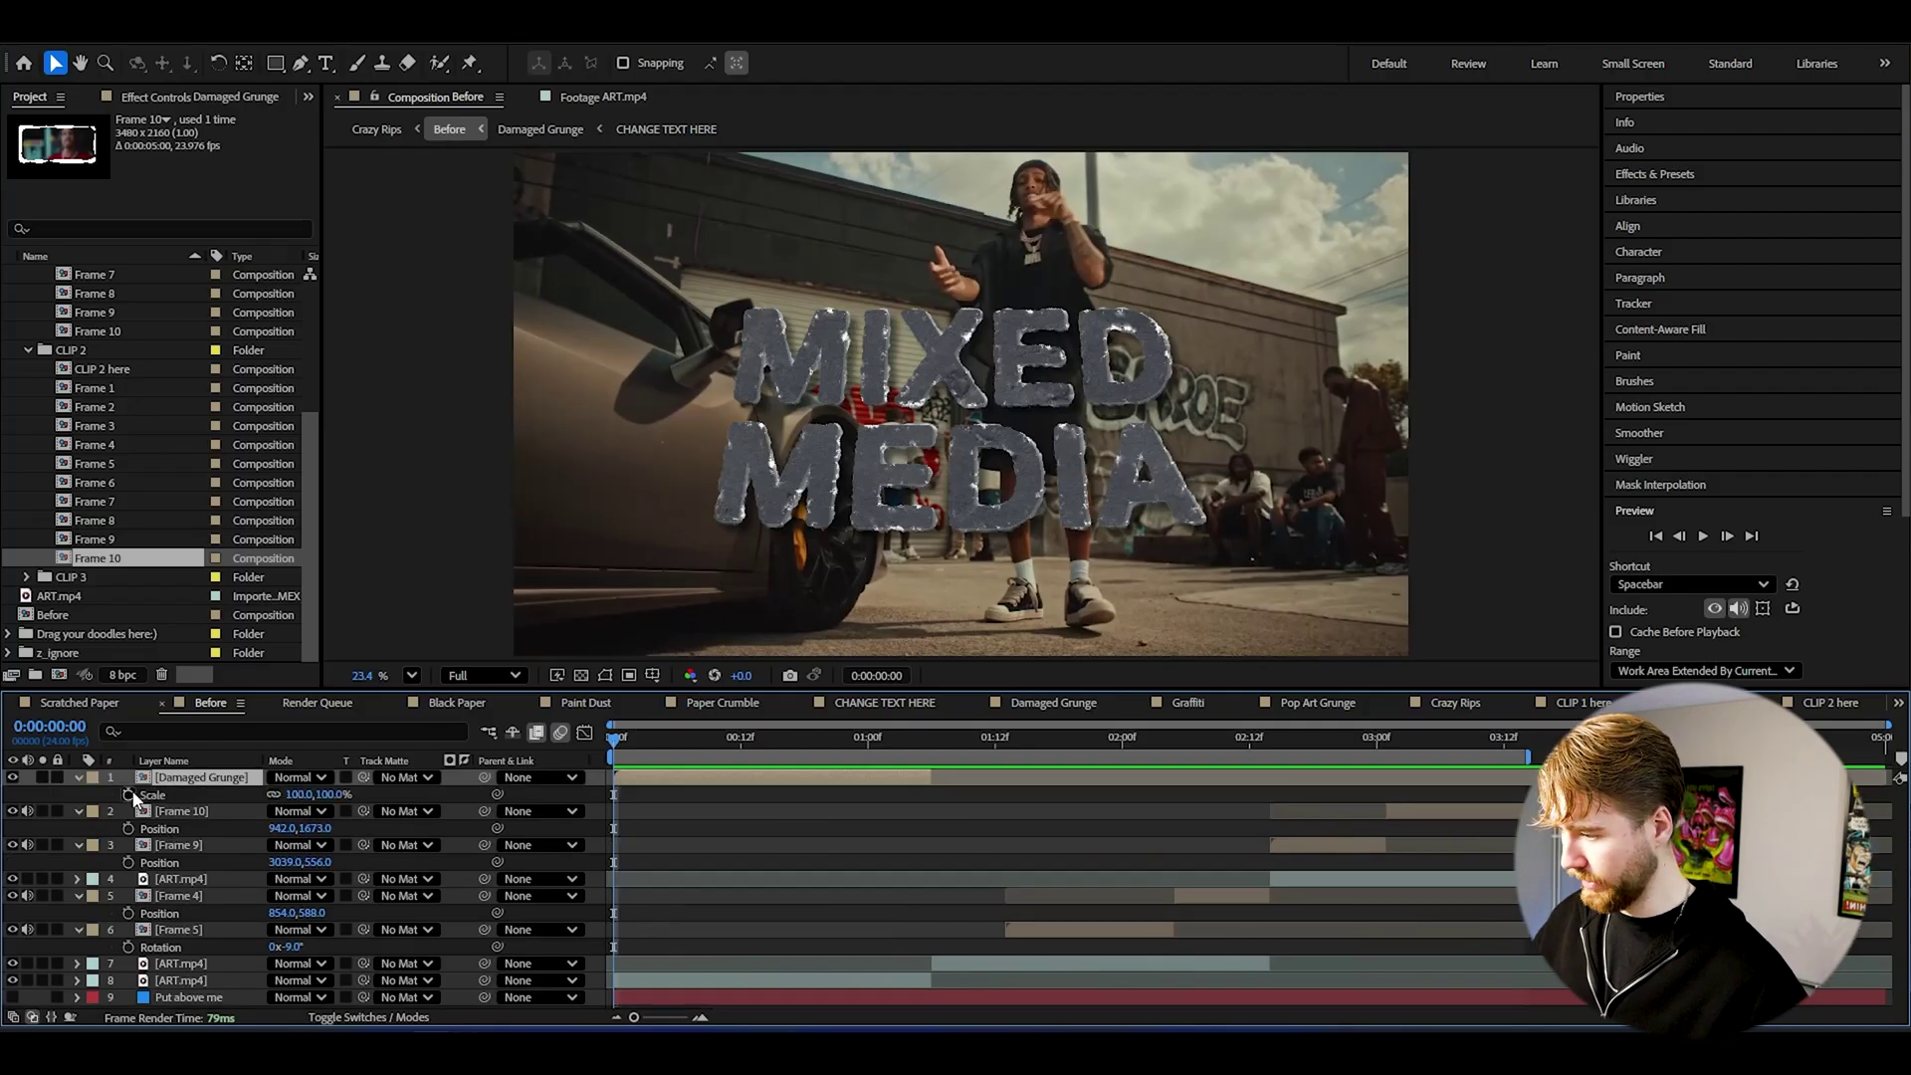
{"action": "left_click", "coordinate": [129, 794]}
{"action": "left_click_drag", "start_coordinate": [666, 741], "coordinate": [911, 752]}
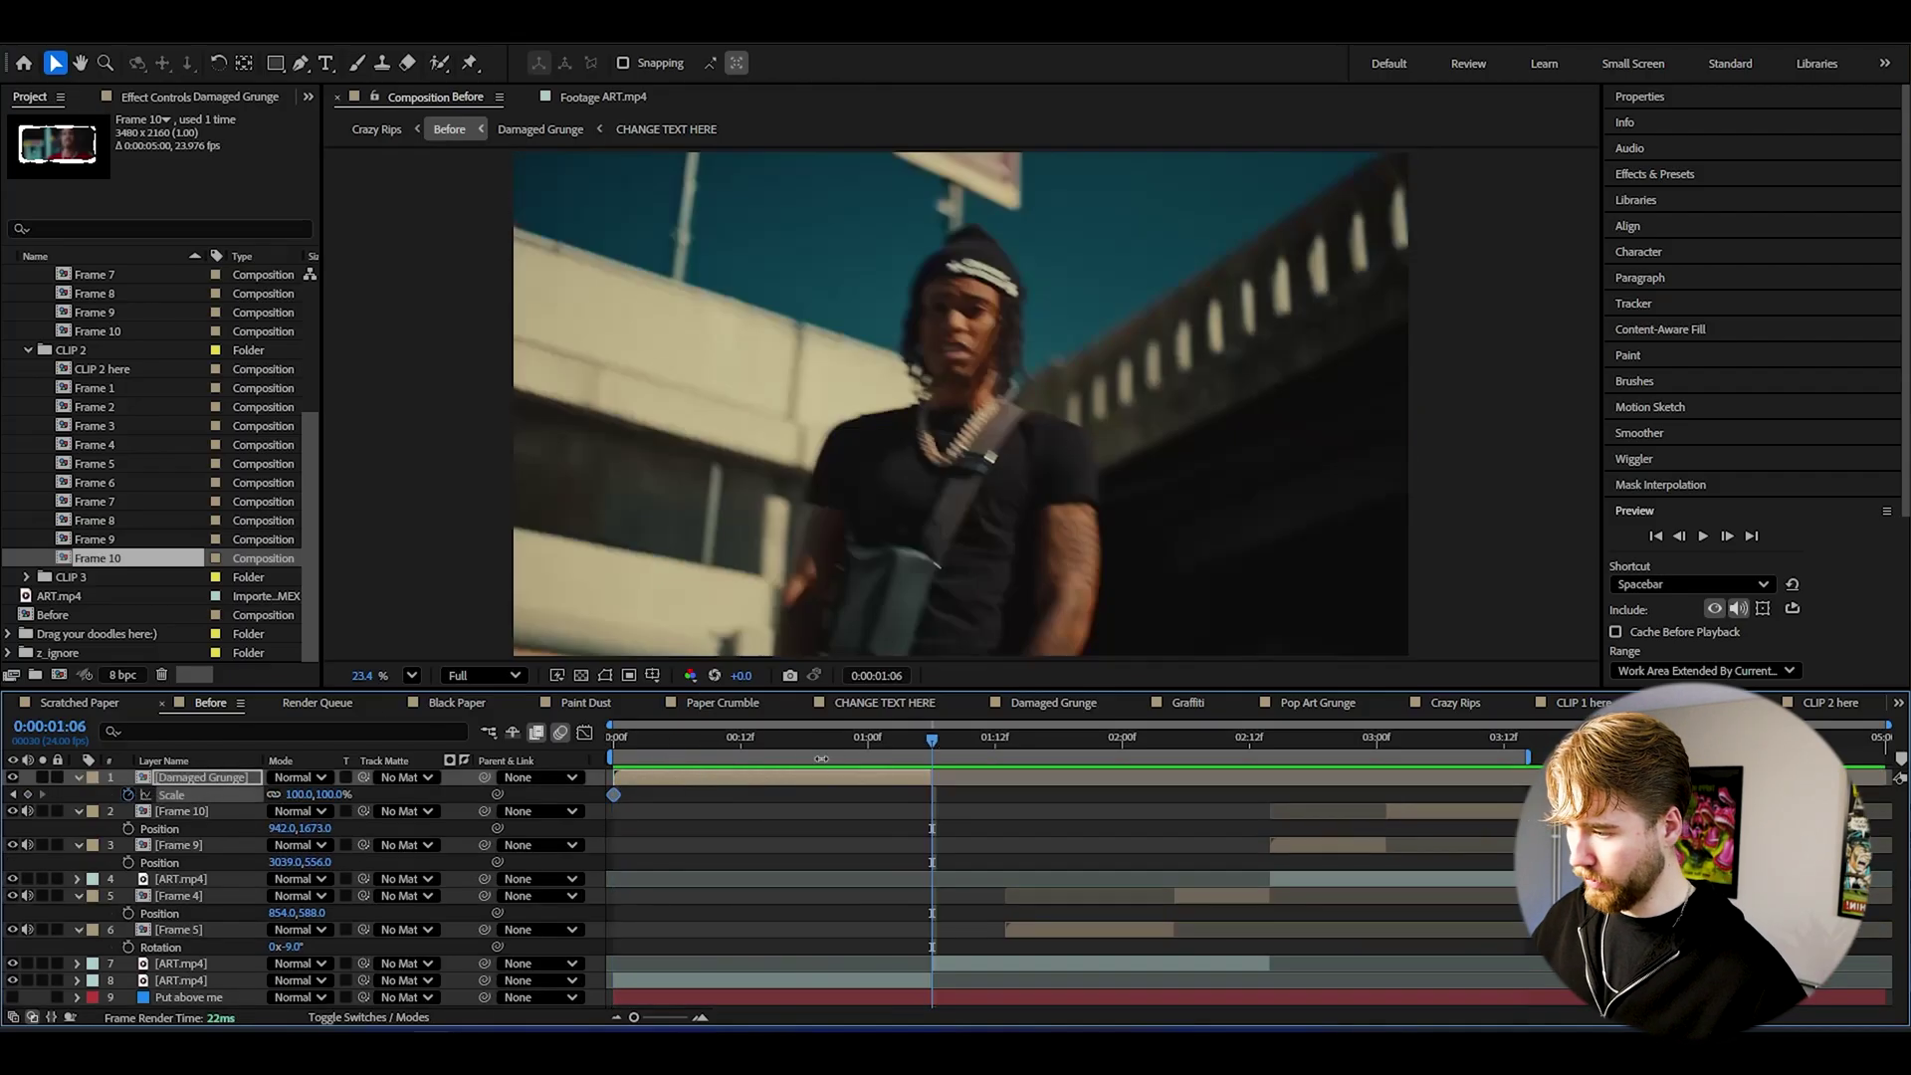
{"action": "left_click_drag", "start_coordinate": [291, 793], "coordinate": [303, 793]}
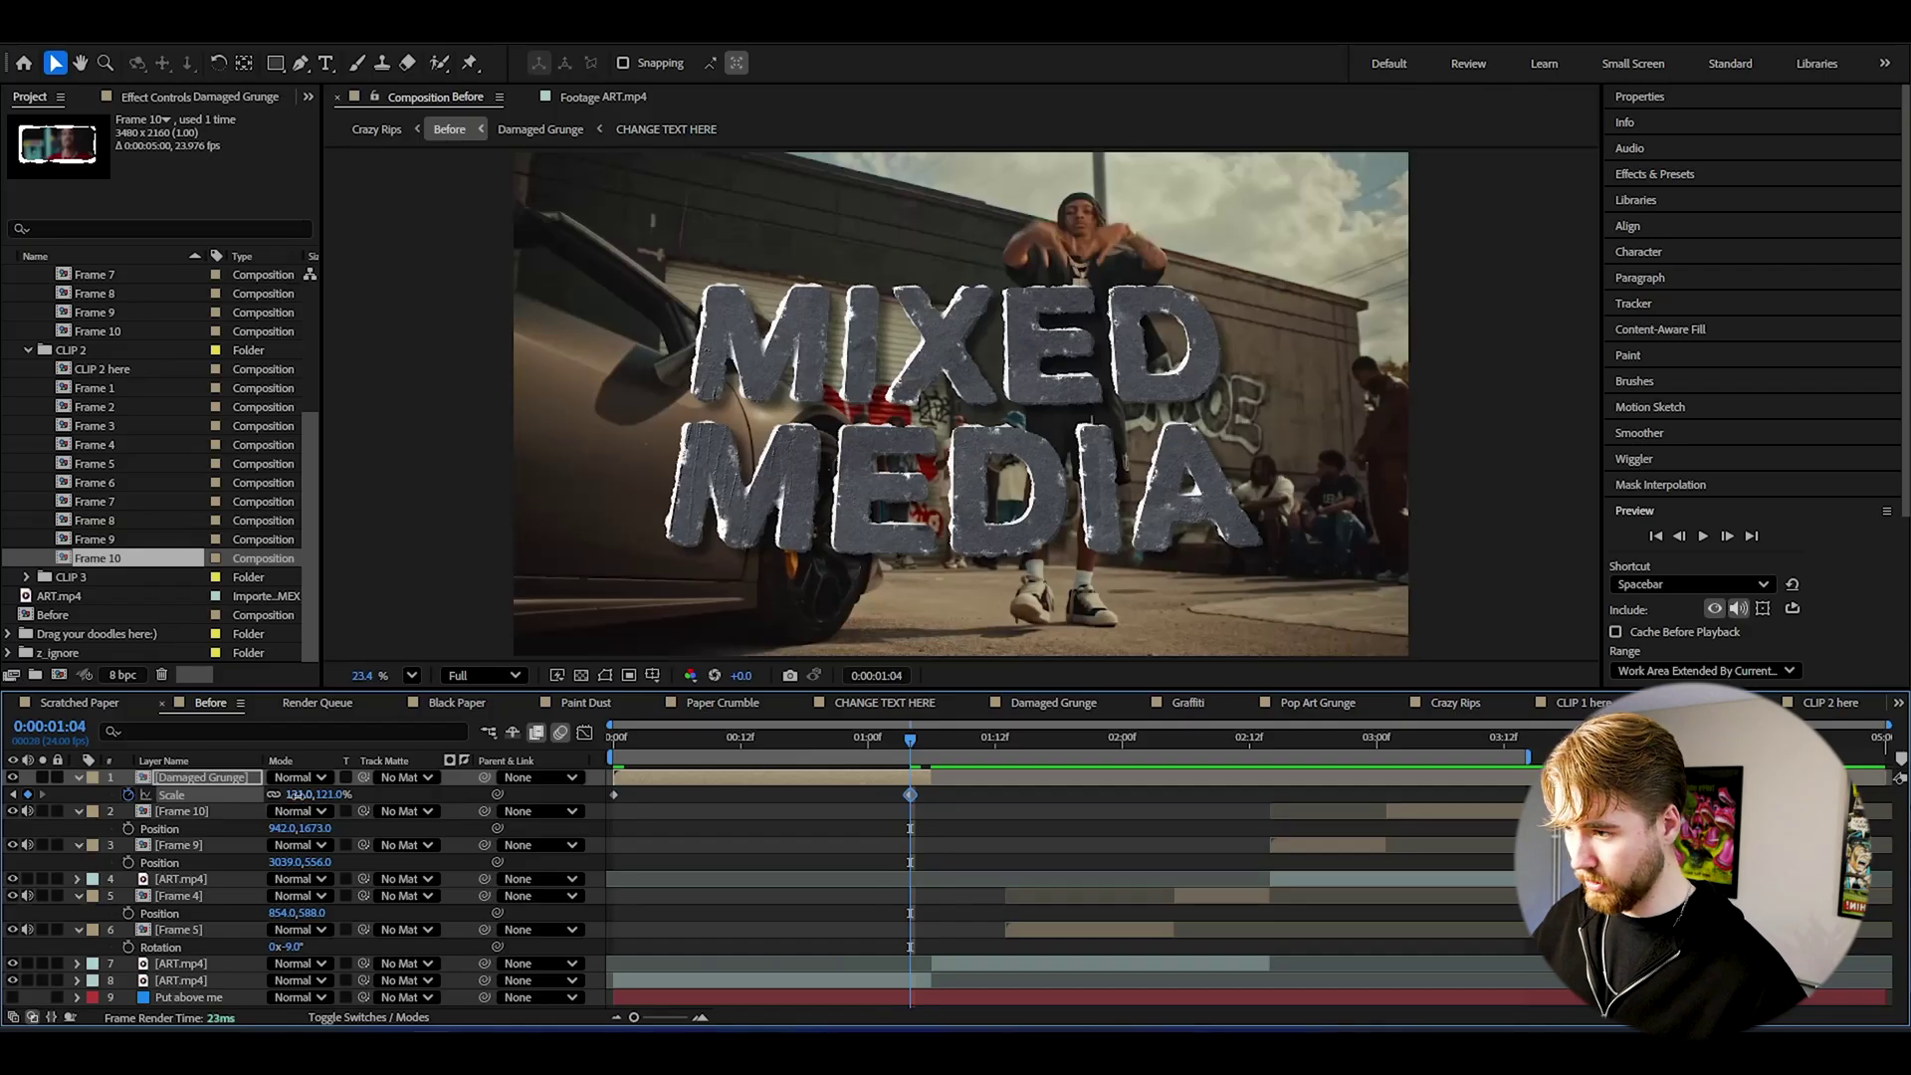
{"action": "left_click_drag", "start_coordinate": [911, 795], "coordinate": [931, 794]}
{"action": "key", "text": "Home"}
{"action": "key", "text": "space"}
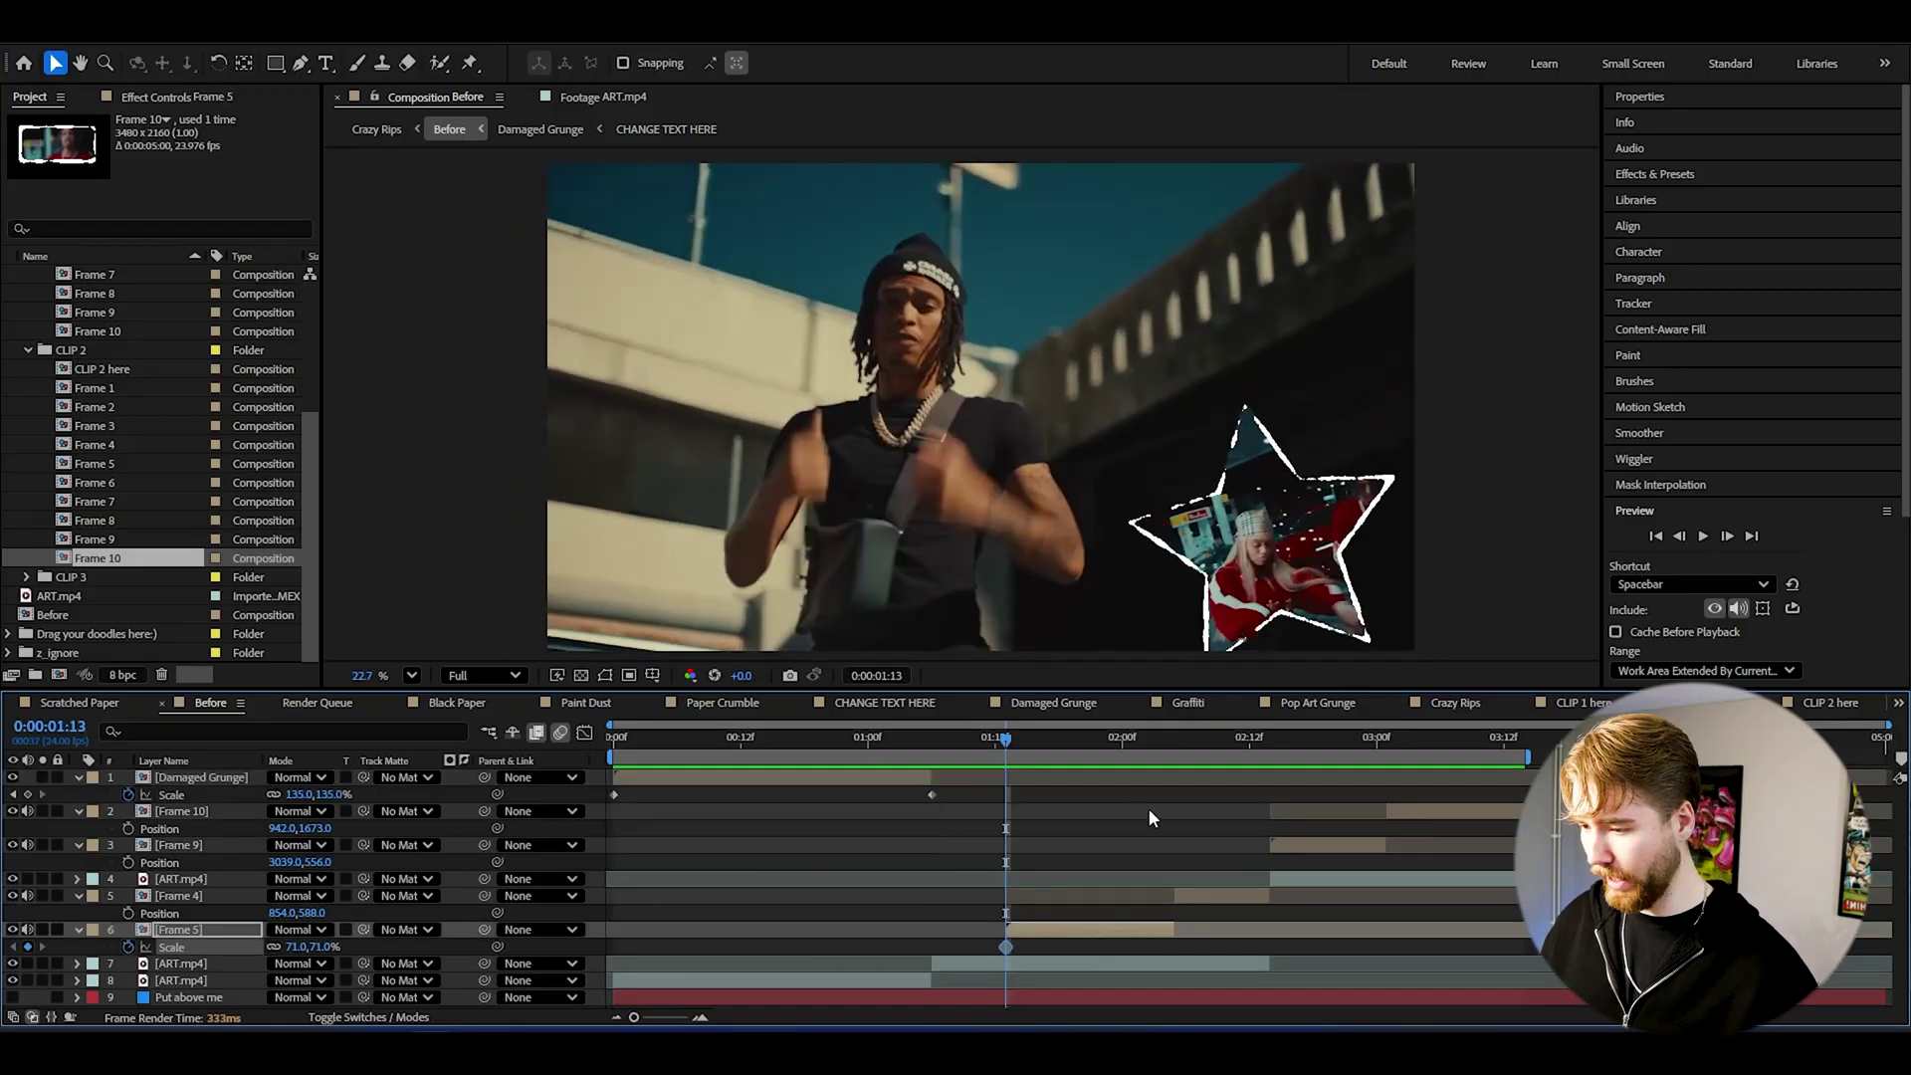
Step: Animate the Frame 5 star's scale from 71% at the layer's start to 81% at its end
{"action": "key", "text": "o"}
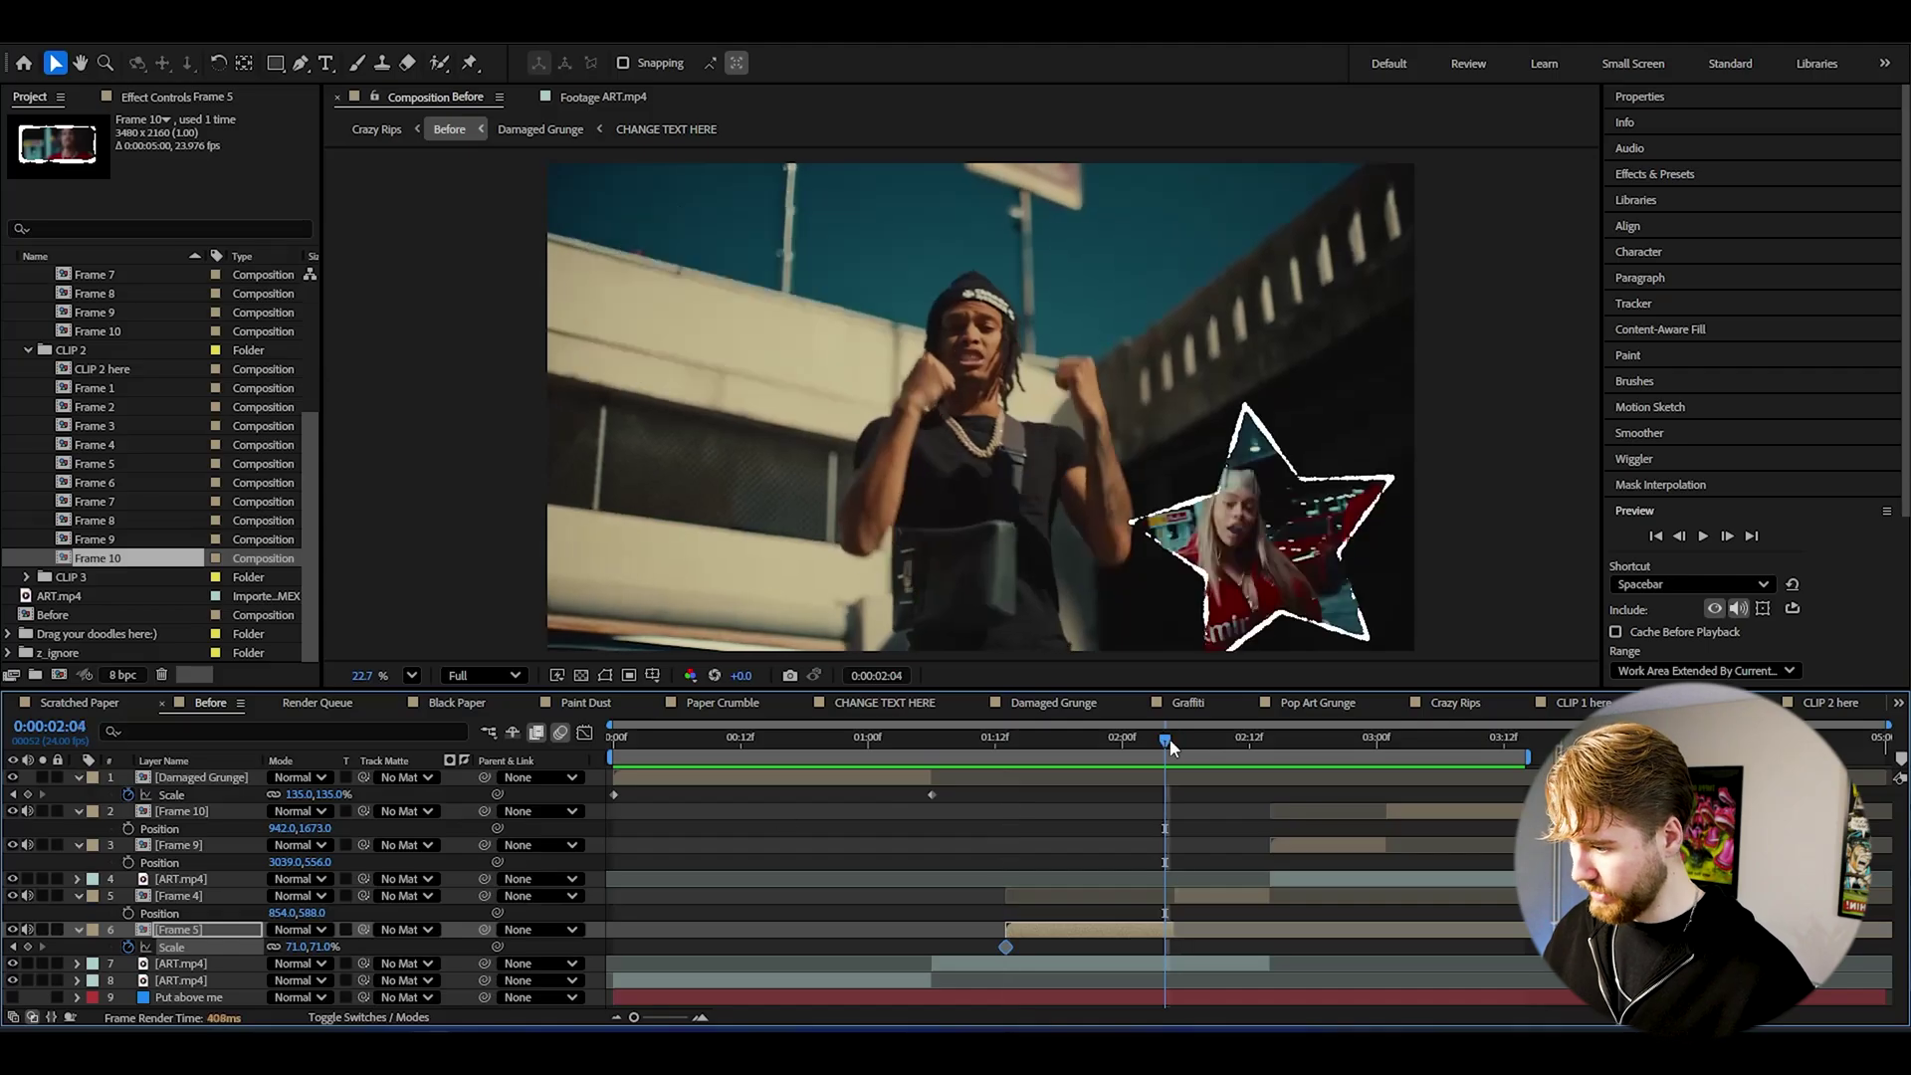
{"action": "left_click_drag", "start_coordinate": [294, 947], "coordinate": [307, 947]}
{"action": "left_click_drag", "start_coordinate": [1165, 947], "coordinate": [1173, 946]}
{"action": "left_click", "coordinate": [949, 740]}
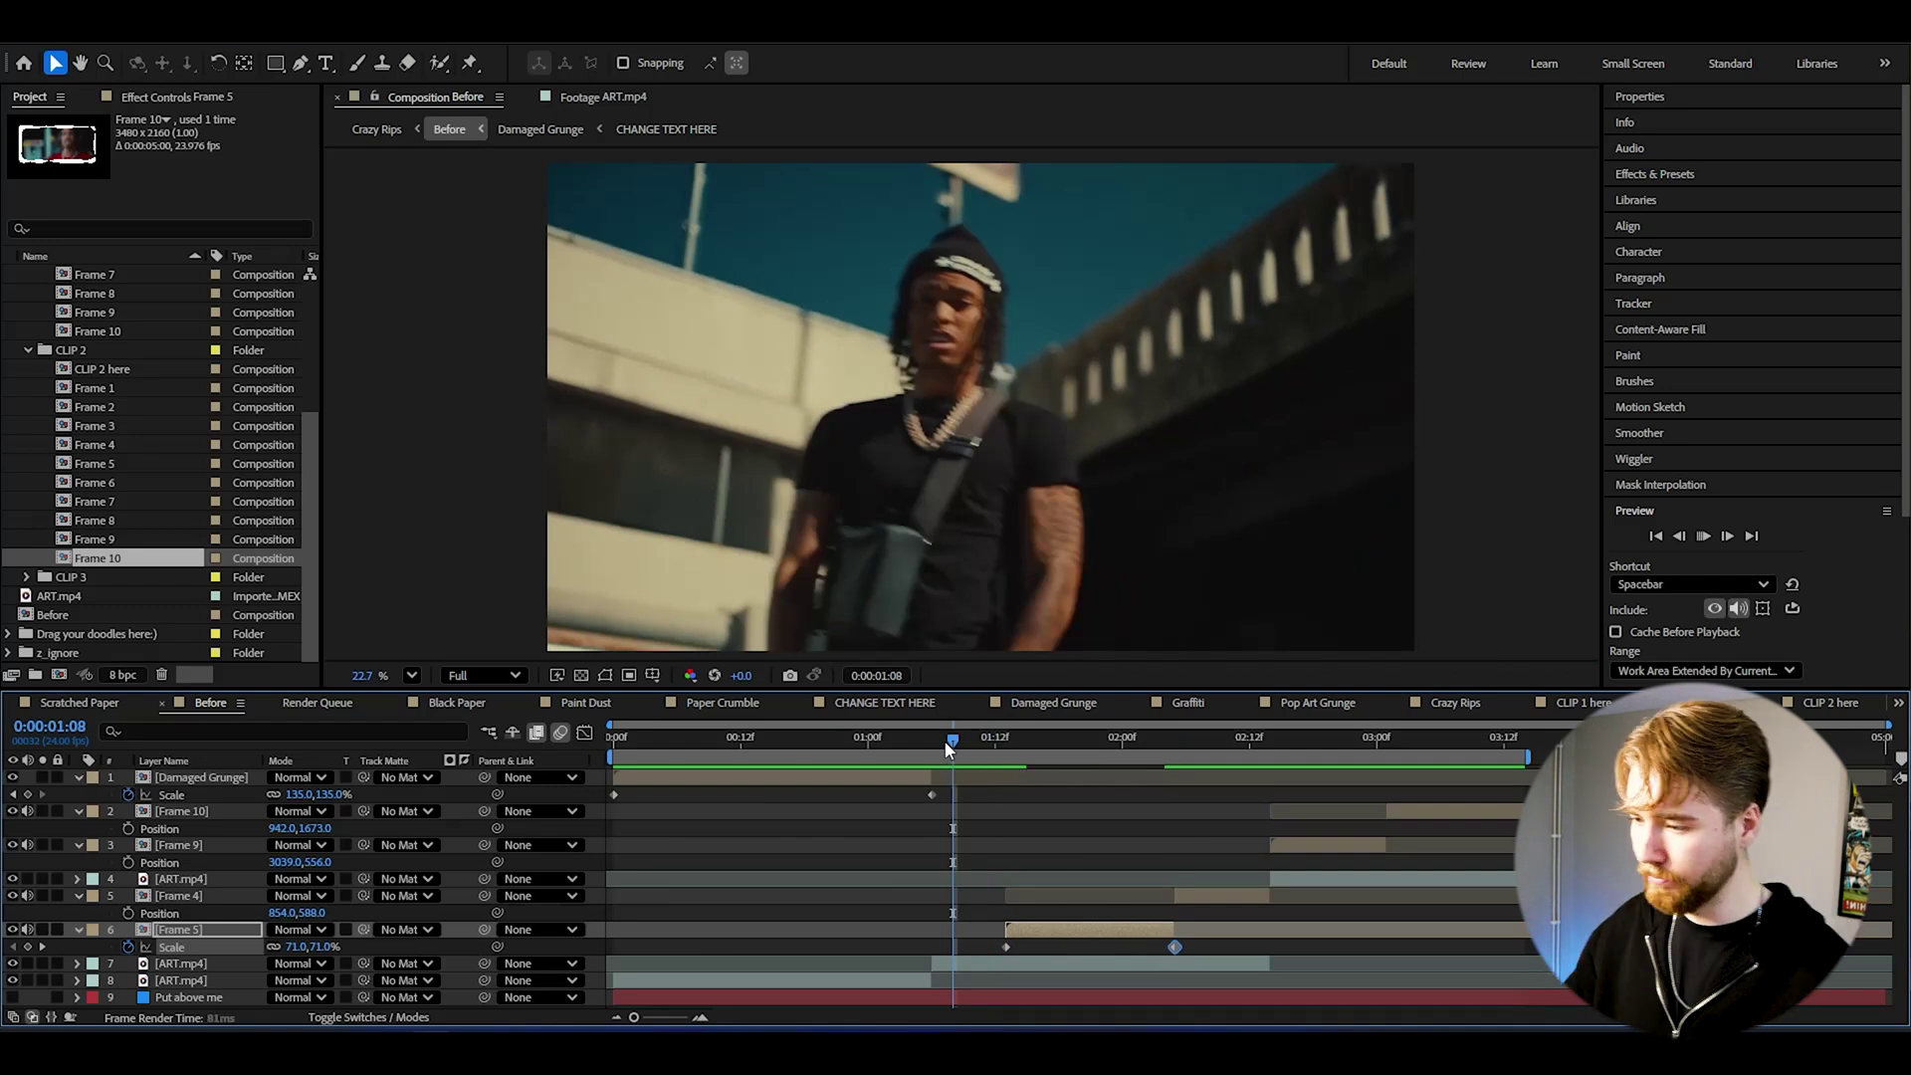
Step: Animate Frame 4's scale from 53% at its start to 59% at its end, and preview the growth of both CLIP 1 mattes
{"action": "left_click", "coordinate": [199, 896]}
{"action": "key", "text": "s"}
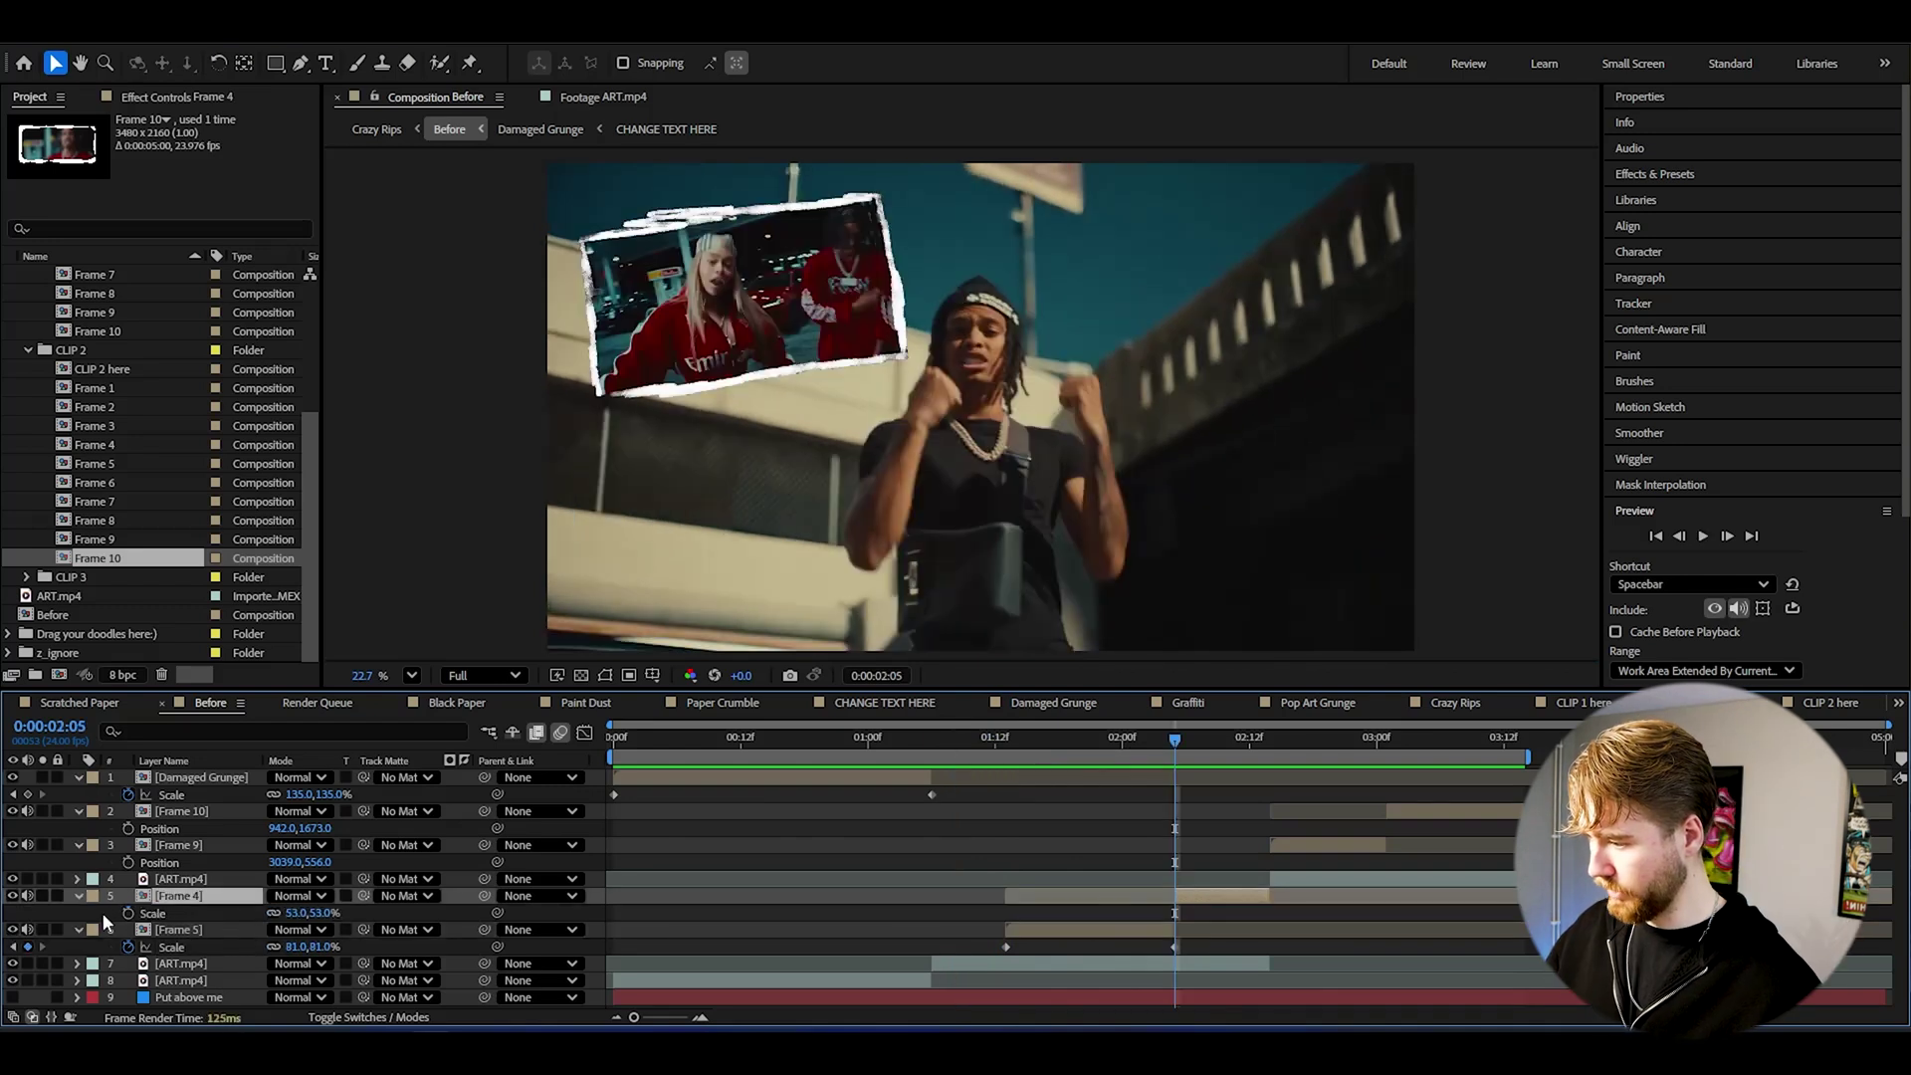
{"action": "left_click", "coordinate": [128, 913]}
{"action": "key", "text": "Page_Down"}
{"action": "key", "text": "Page_Down"}
{"action": "key", "text": "Page_Down"}
{"action": "key", "text": "Page_Down"}
{"action": "key", "text": "Page_Down"}
{"action": "key", "text": "Page_Down"}
{"action": "key", "text": "Page_Down"}
{"action": "key", "text": "Page_Down"}
{"action": "key", "text": "Page_Down"}
{"action": "left_click_drag", "start_coordinate": [291, 913], "coordinate": [293, 913]}
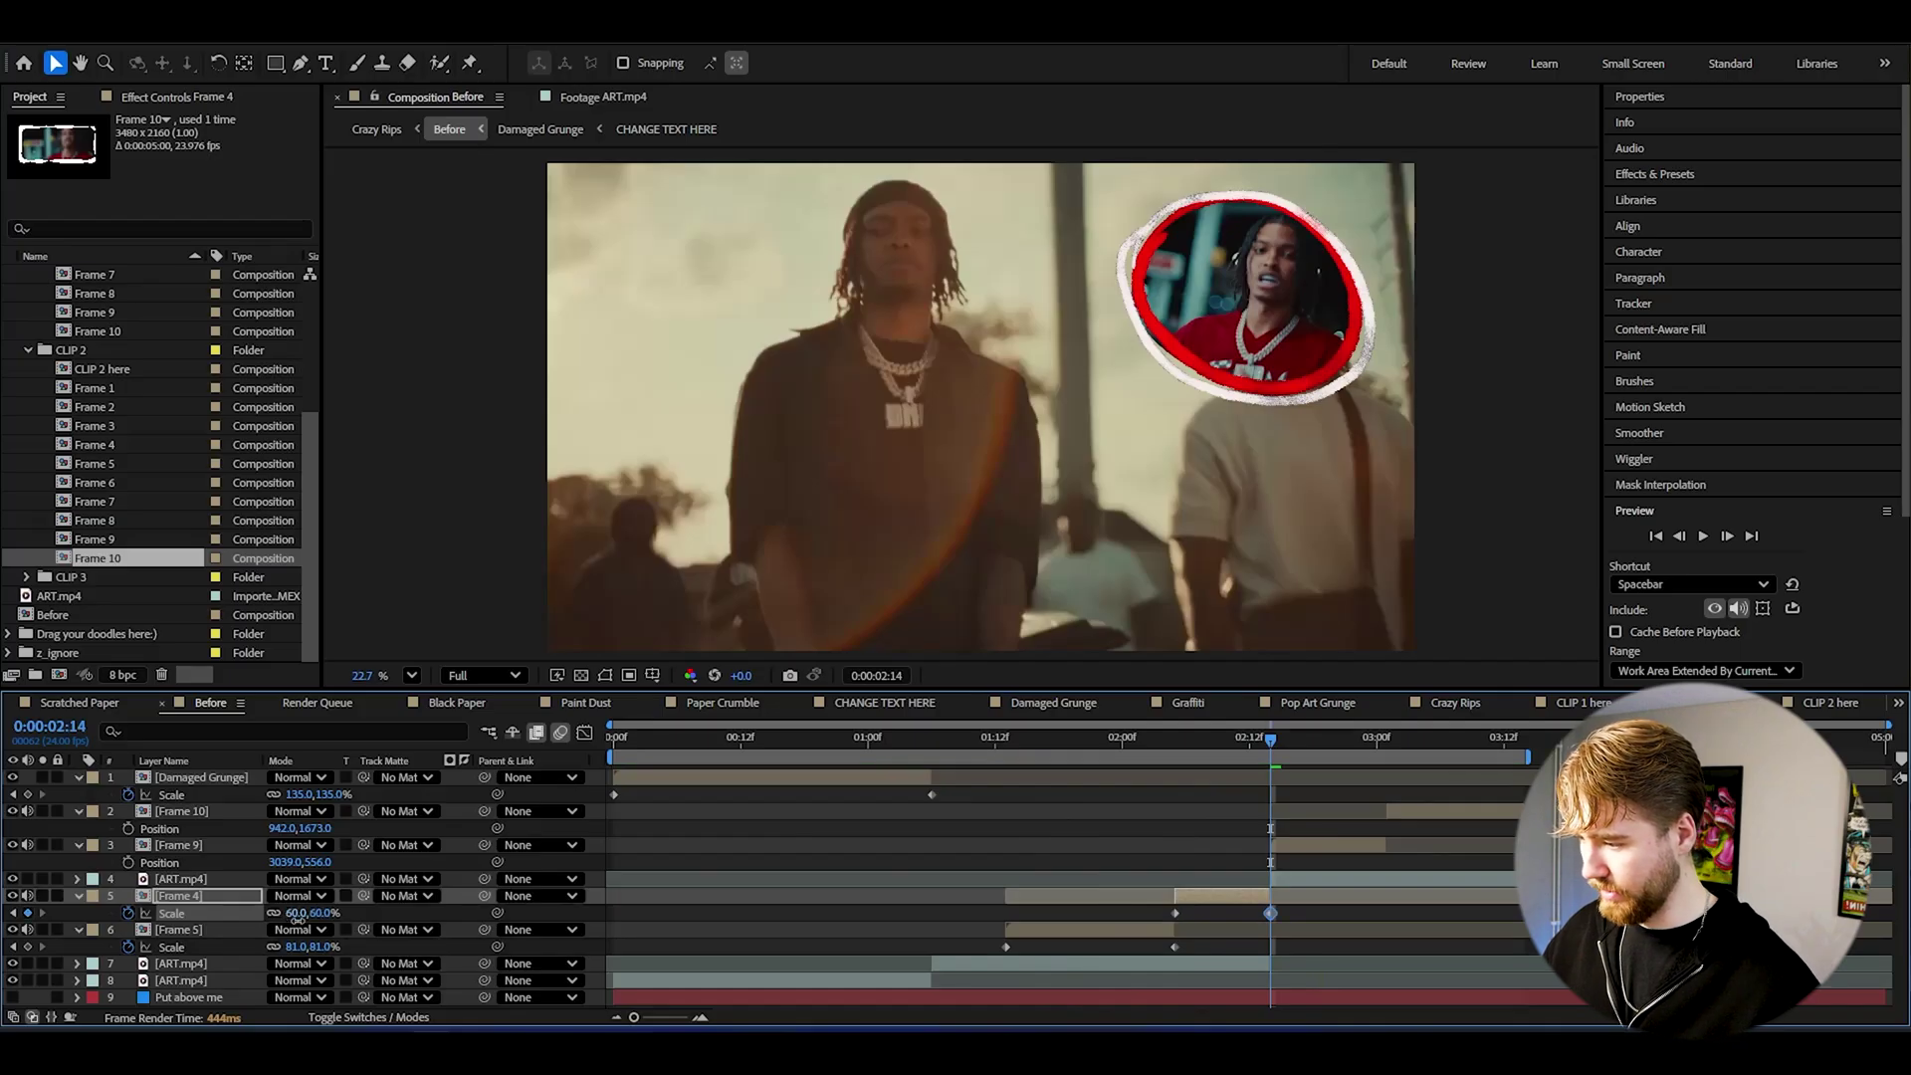
{"action": "left_click_drag", "start_coordinate": [297, 918], "coordinate": [305, 914]}
{"action": "left_click", "coordinate": [1125, 737]}
{"action": "key", "text": "space"}
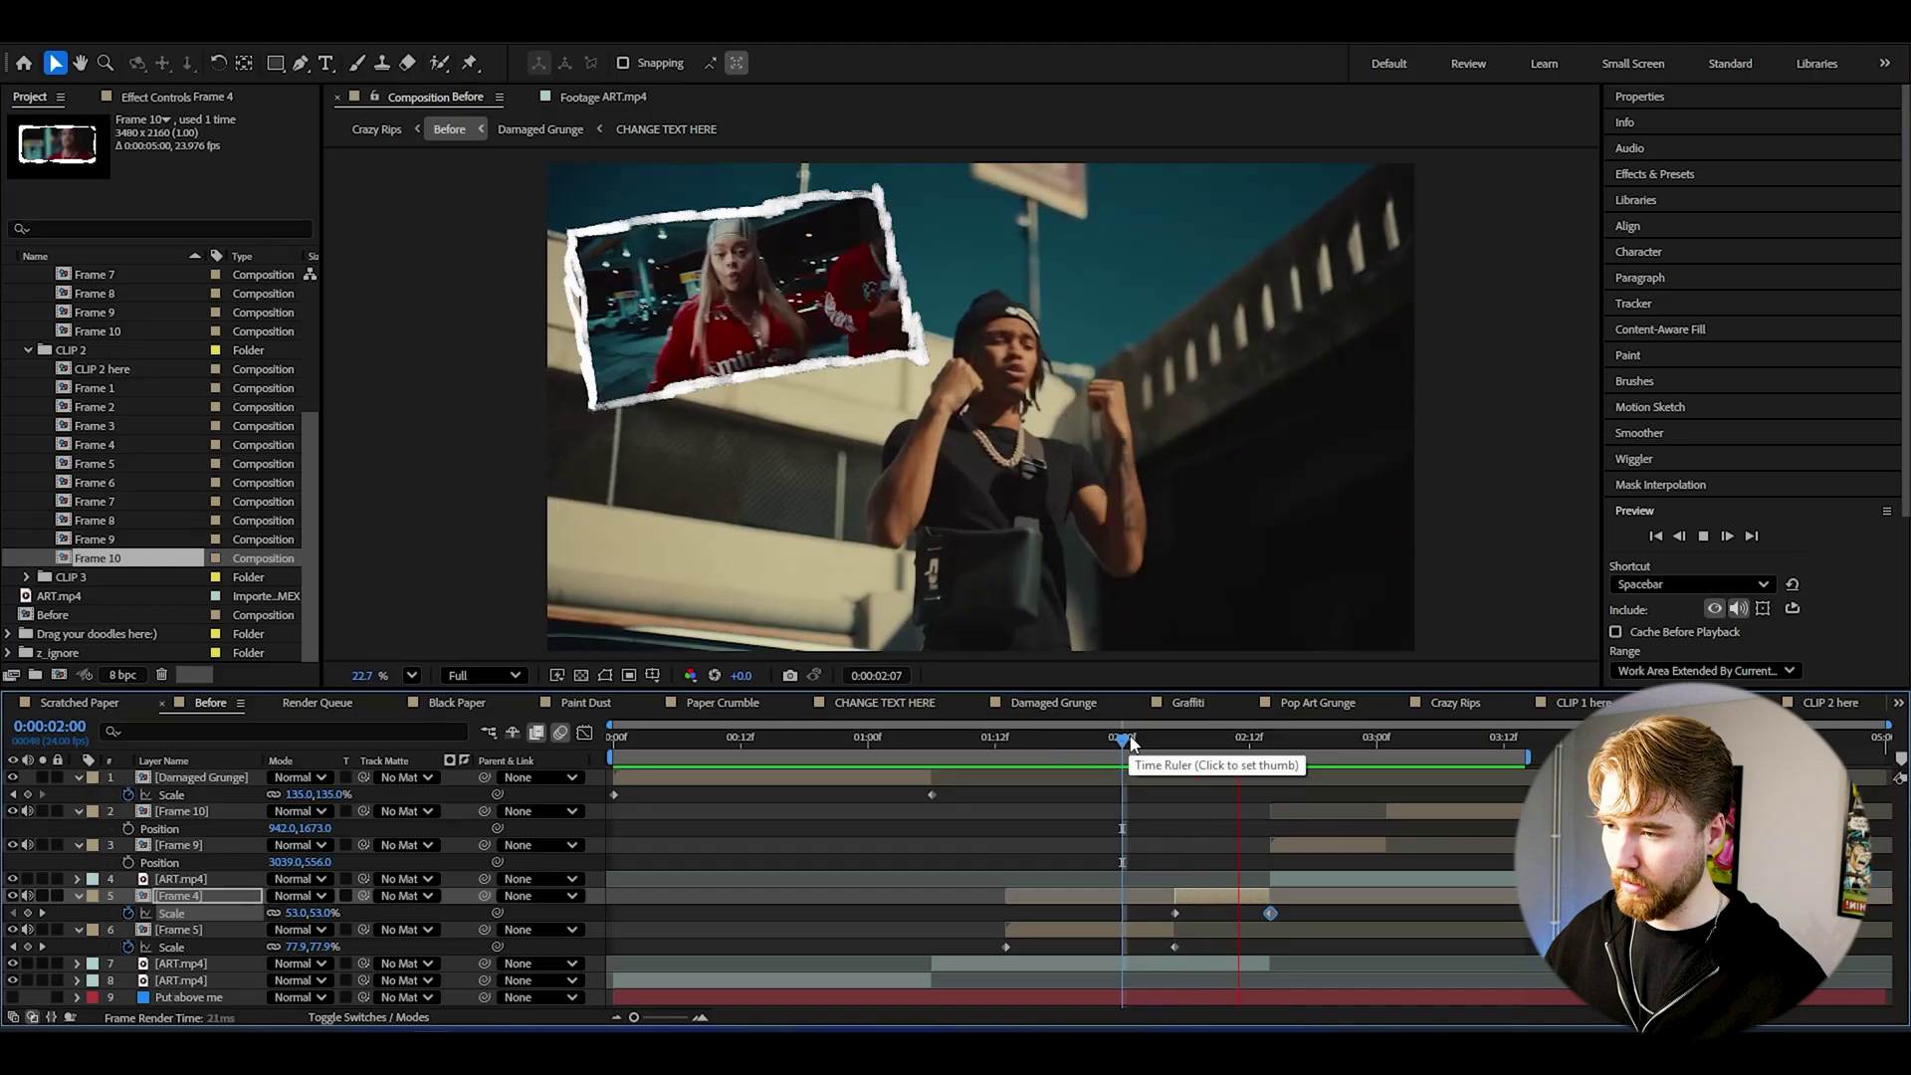
{"action": "left_click", "coordinate": [1035, 738]}
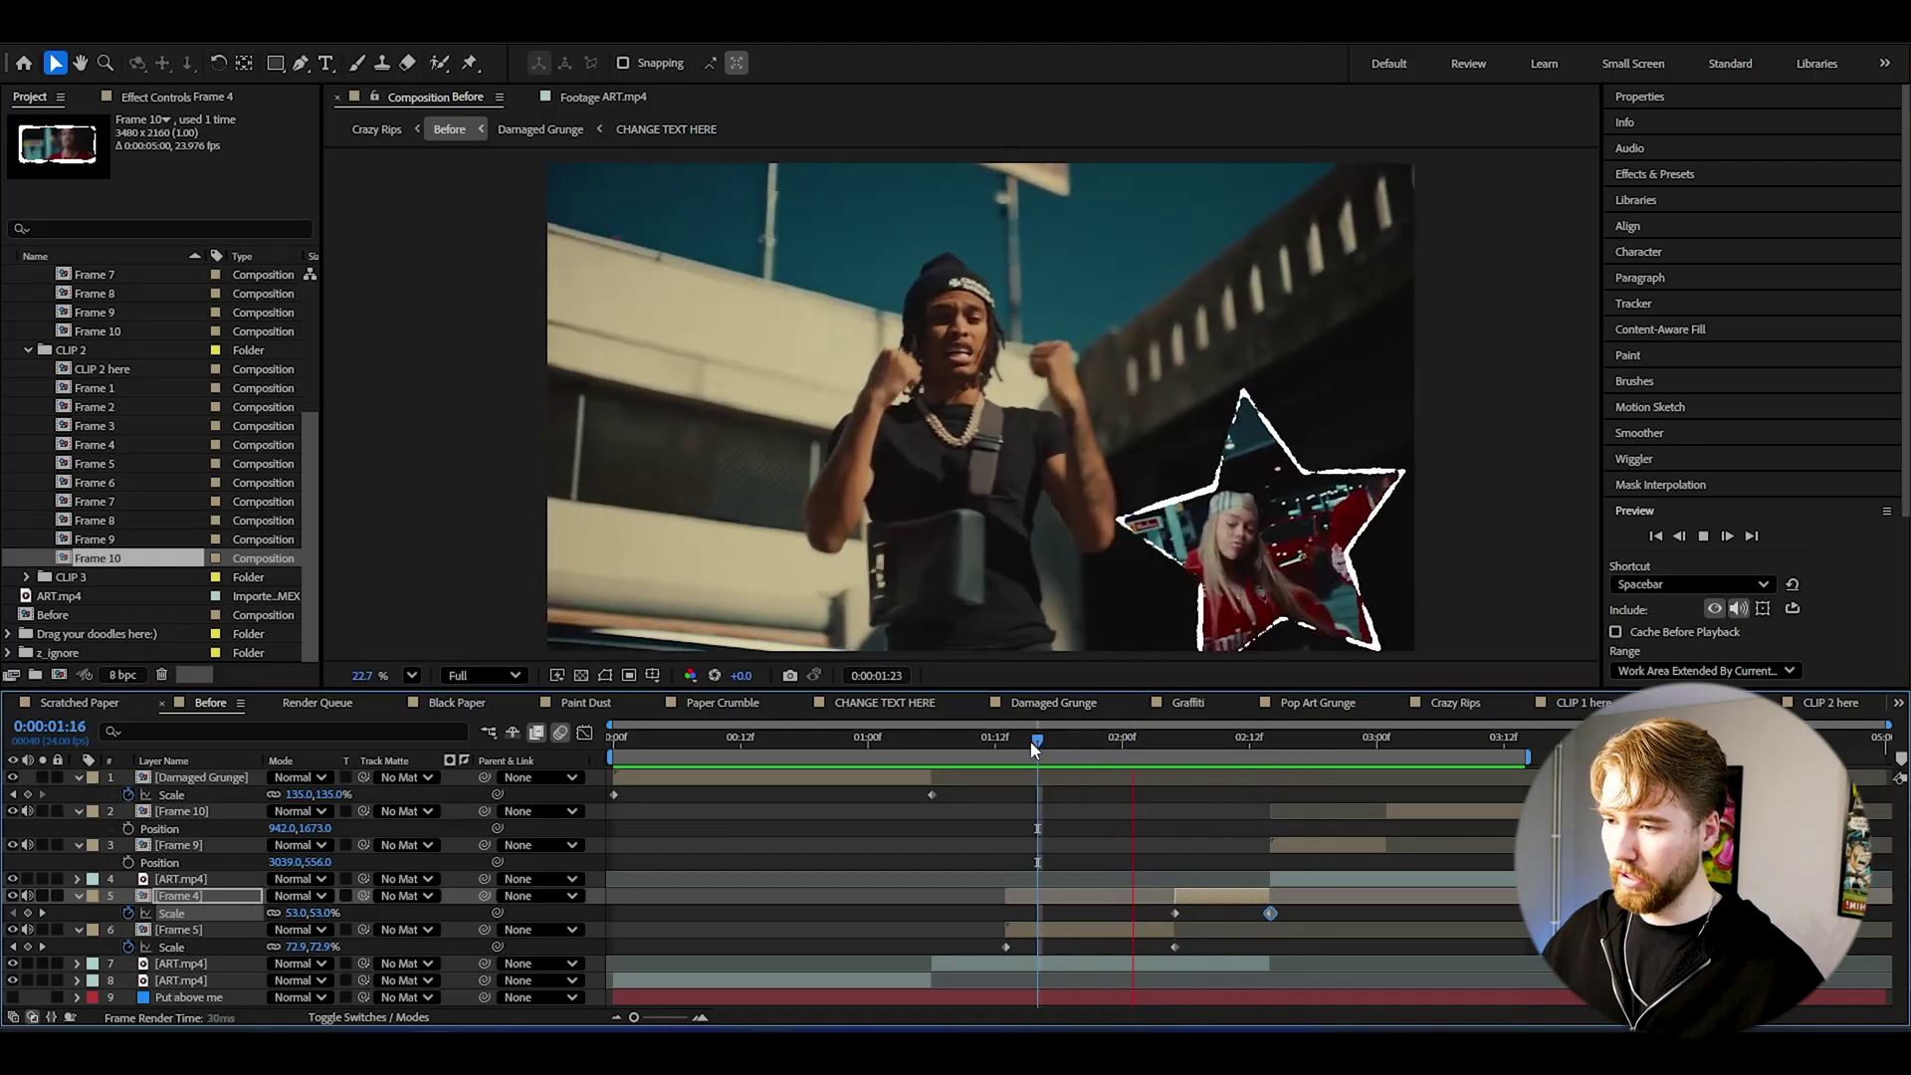
{"action": "left_click", "coordinate": [931, 739]}
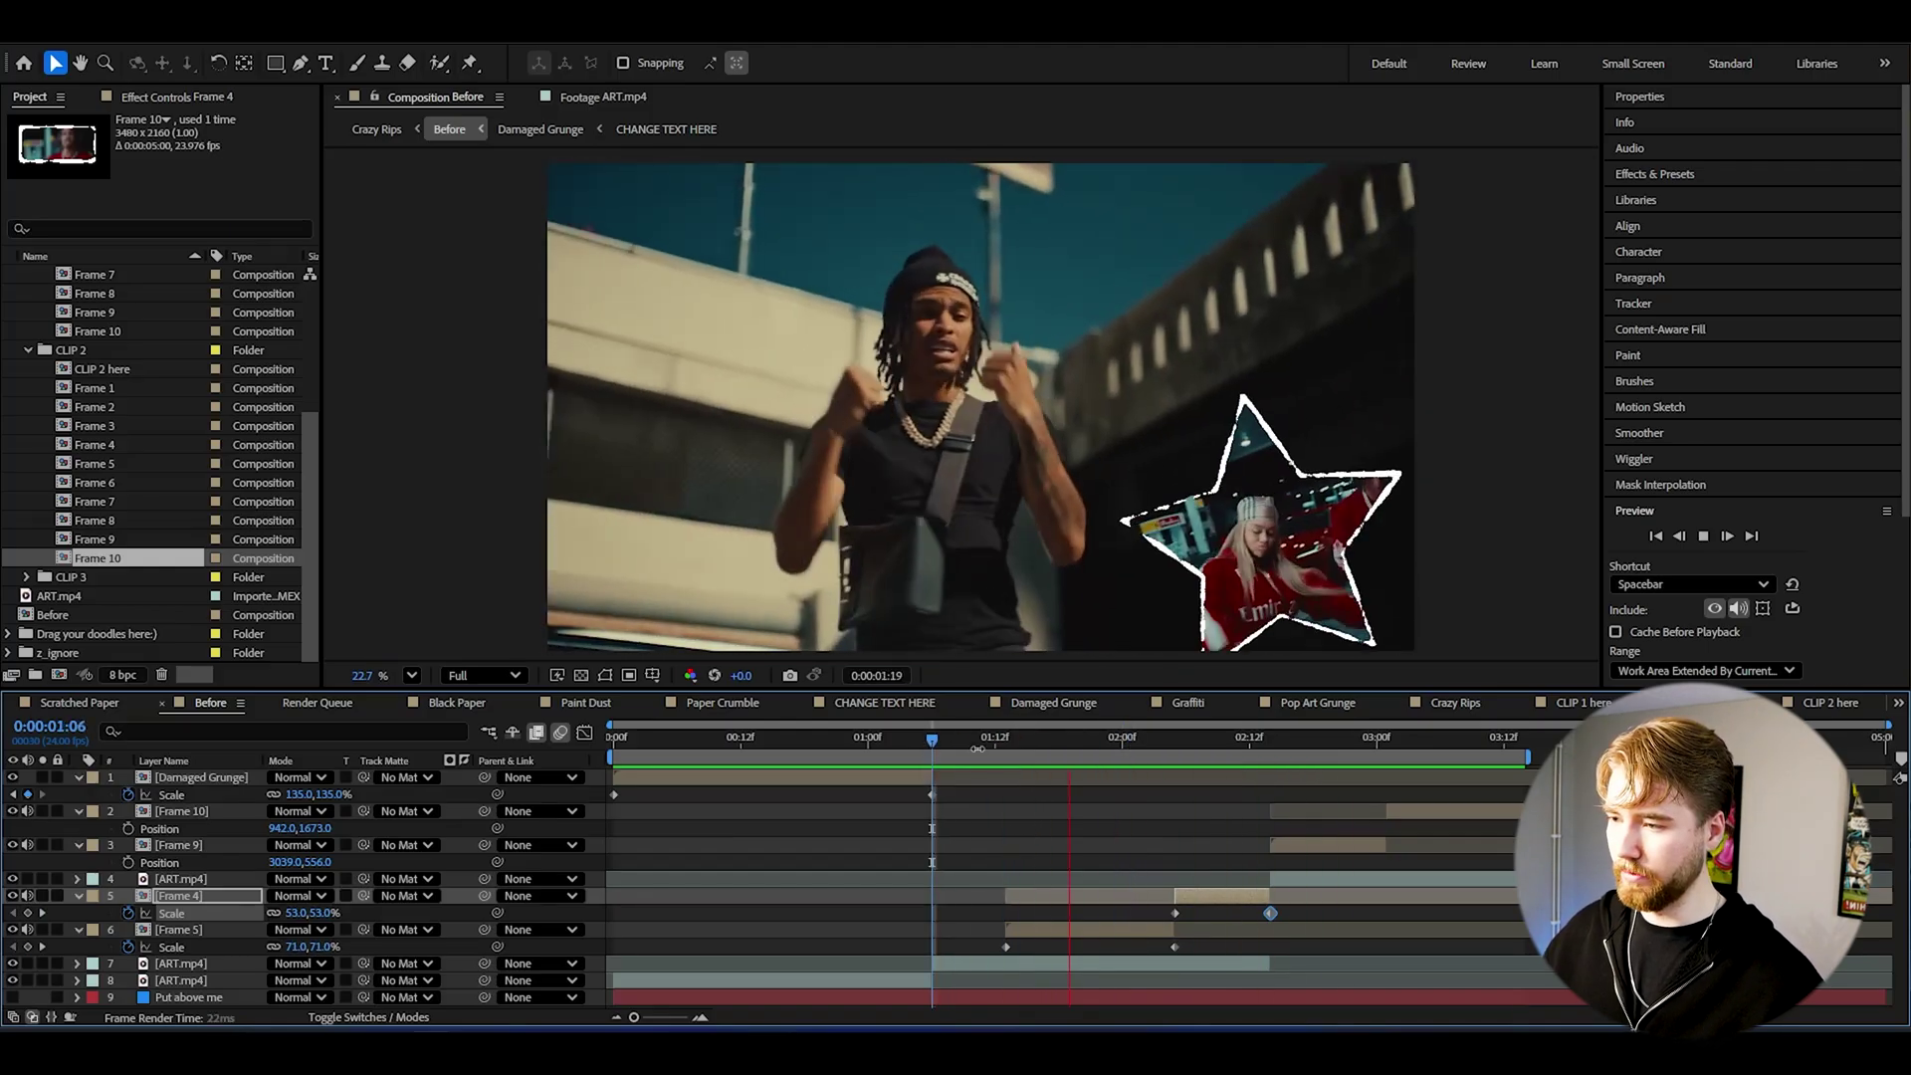
Step: Save the project, keyframe gradual scale changes on Frame 9 and Frame 10 across their durations, and play back the edit
{"action": "left_click", "coordinate": [1271, 740]}
{"action": "key", "text": "ctrl+s"}
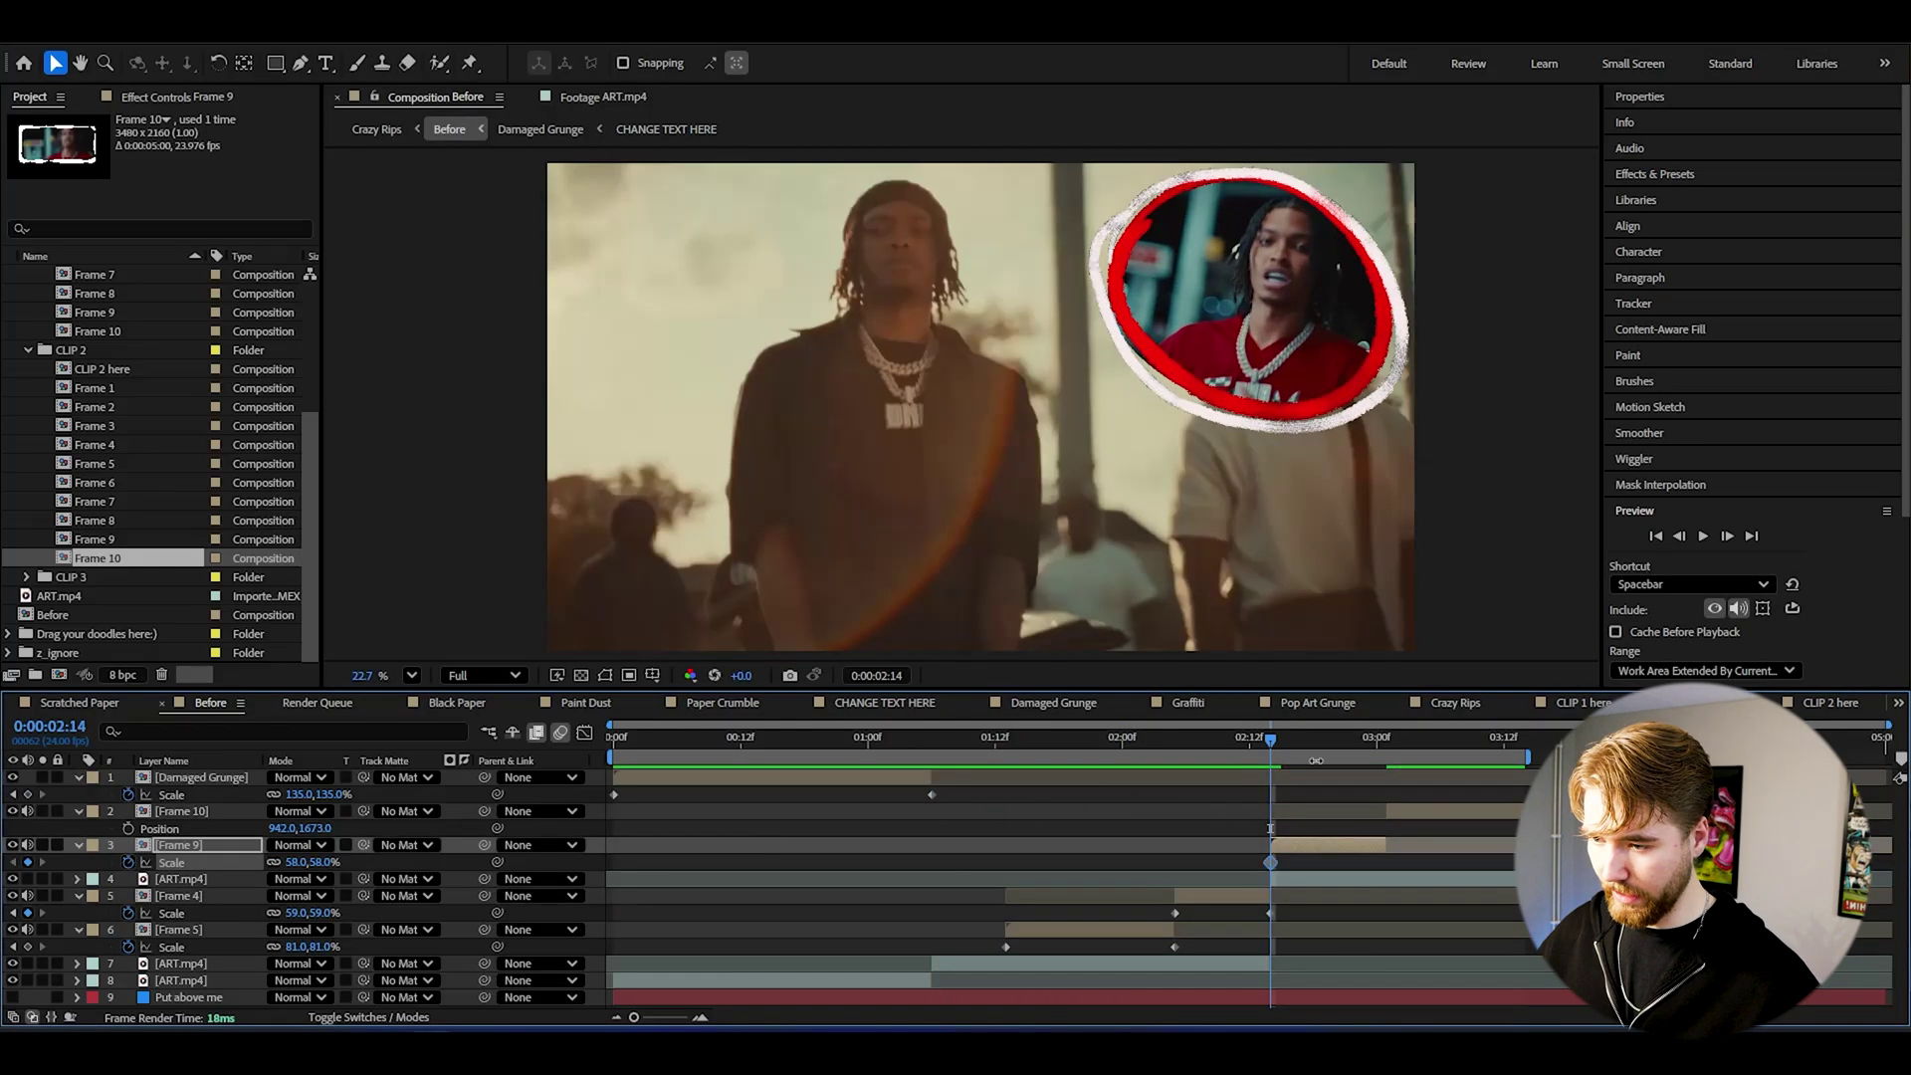
{"action": "left_click_drag", "start_coordinate": [1272, 739], "coordinate": [1381, 740]}
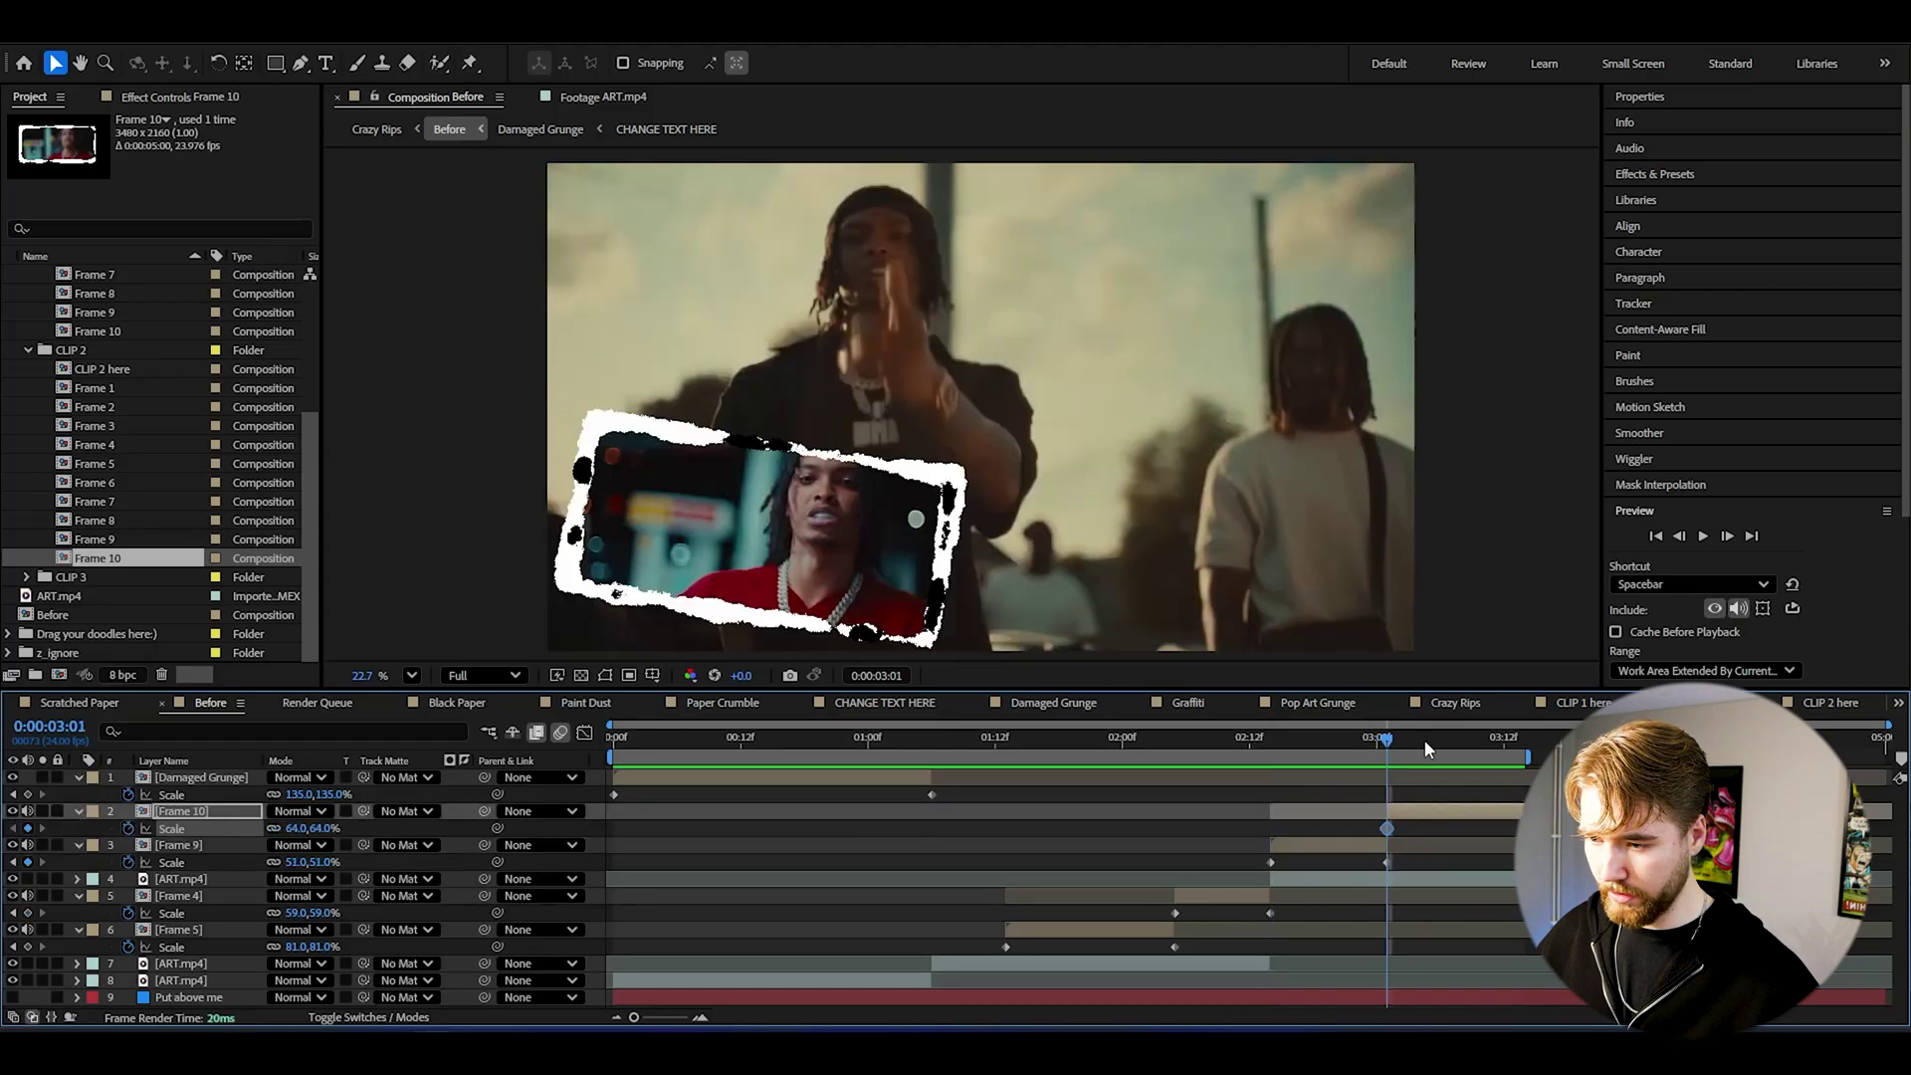
{"action": "left_click_drag", "start_coordinate": [1424, 738], "coordinate": [1513, 740]}
{"action": "left_click_drag", "start_coordinate": [287, 828], "coordinate": [295, 828]}
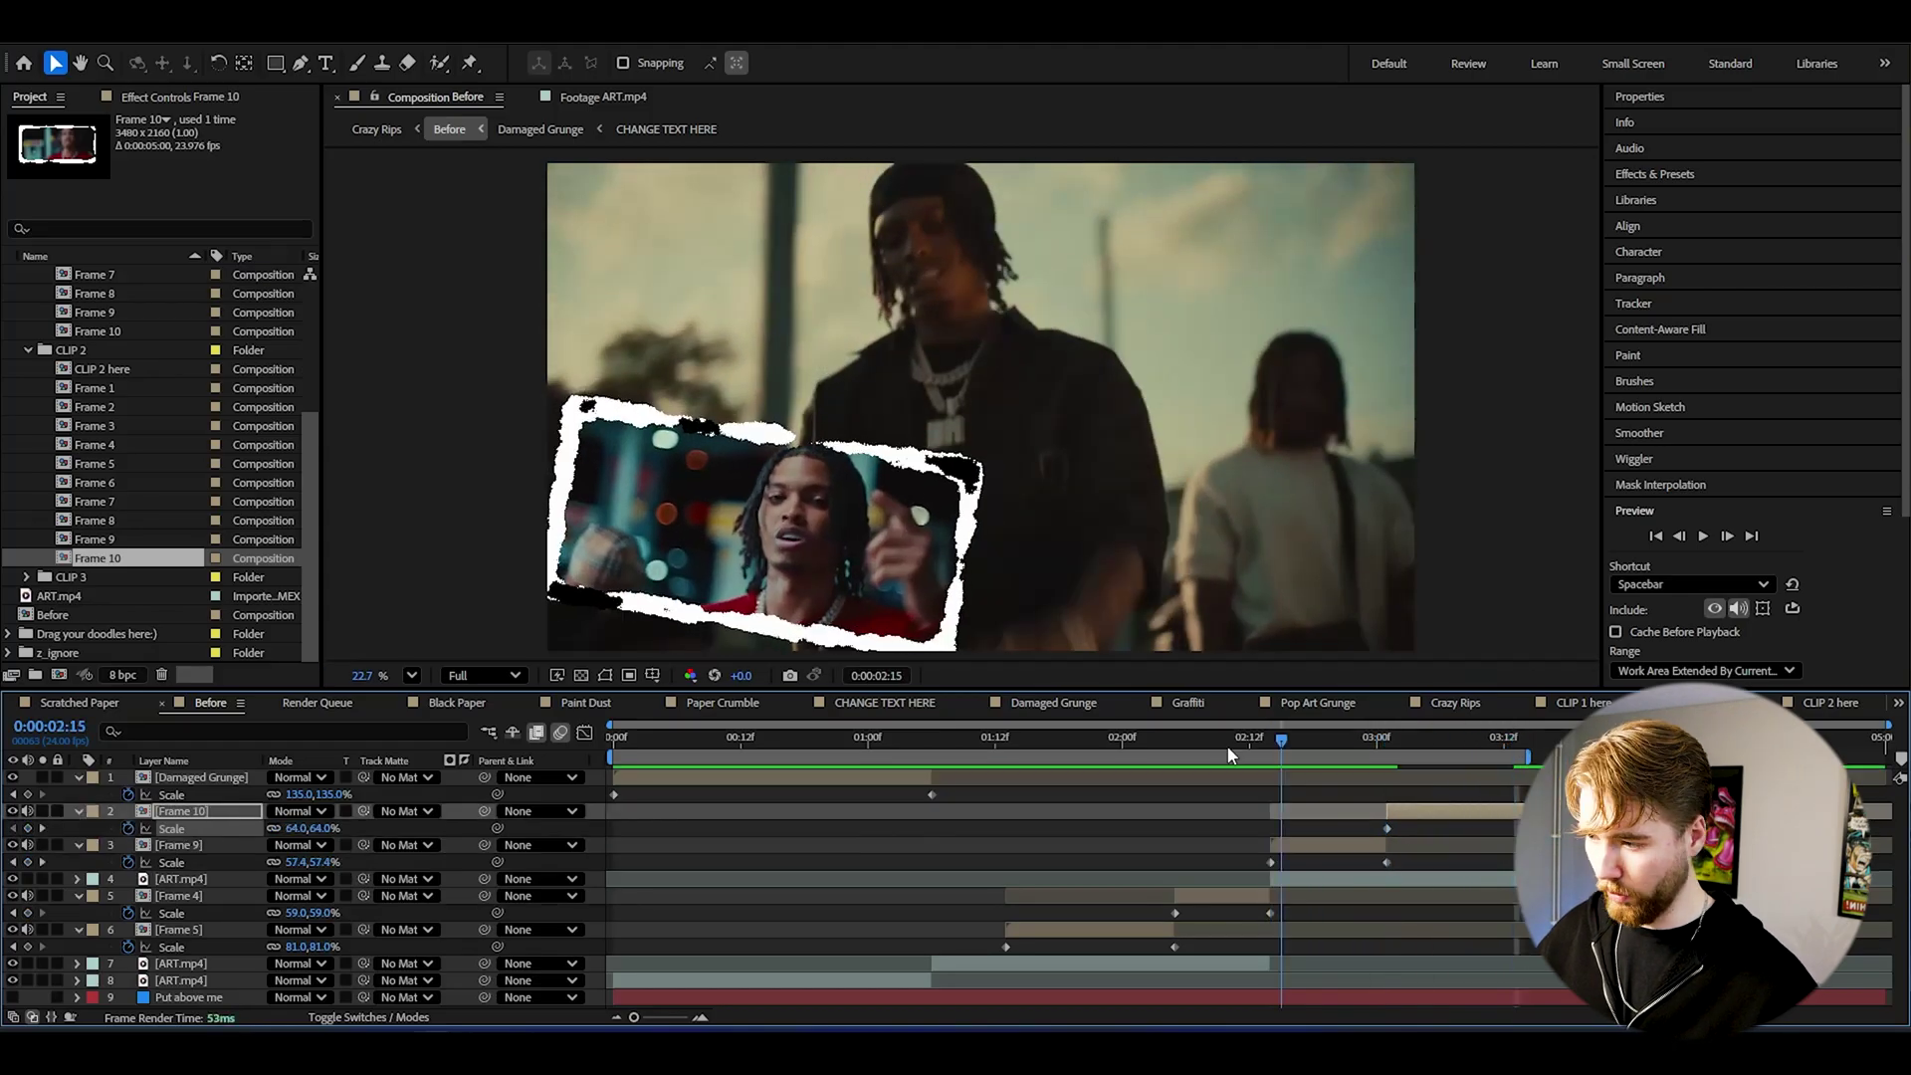
{"action": "key", "text": "space"}
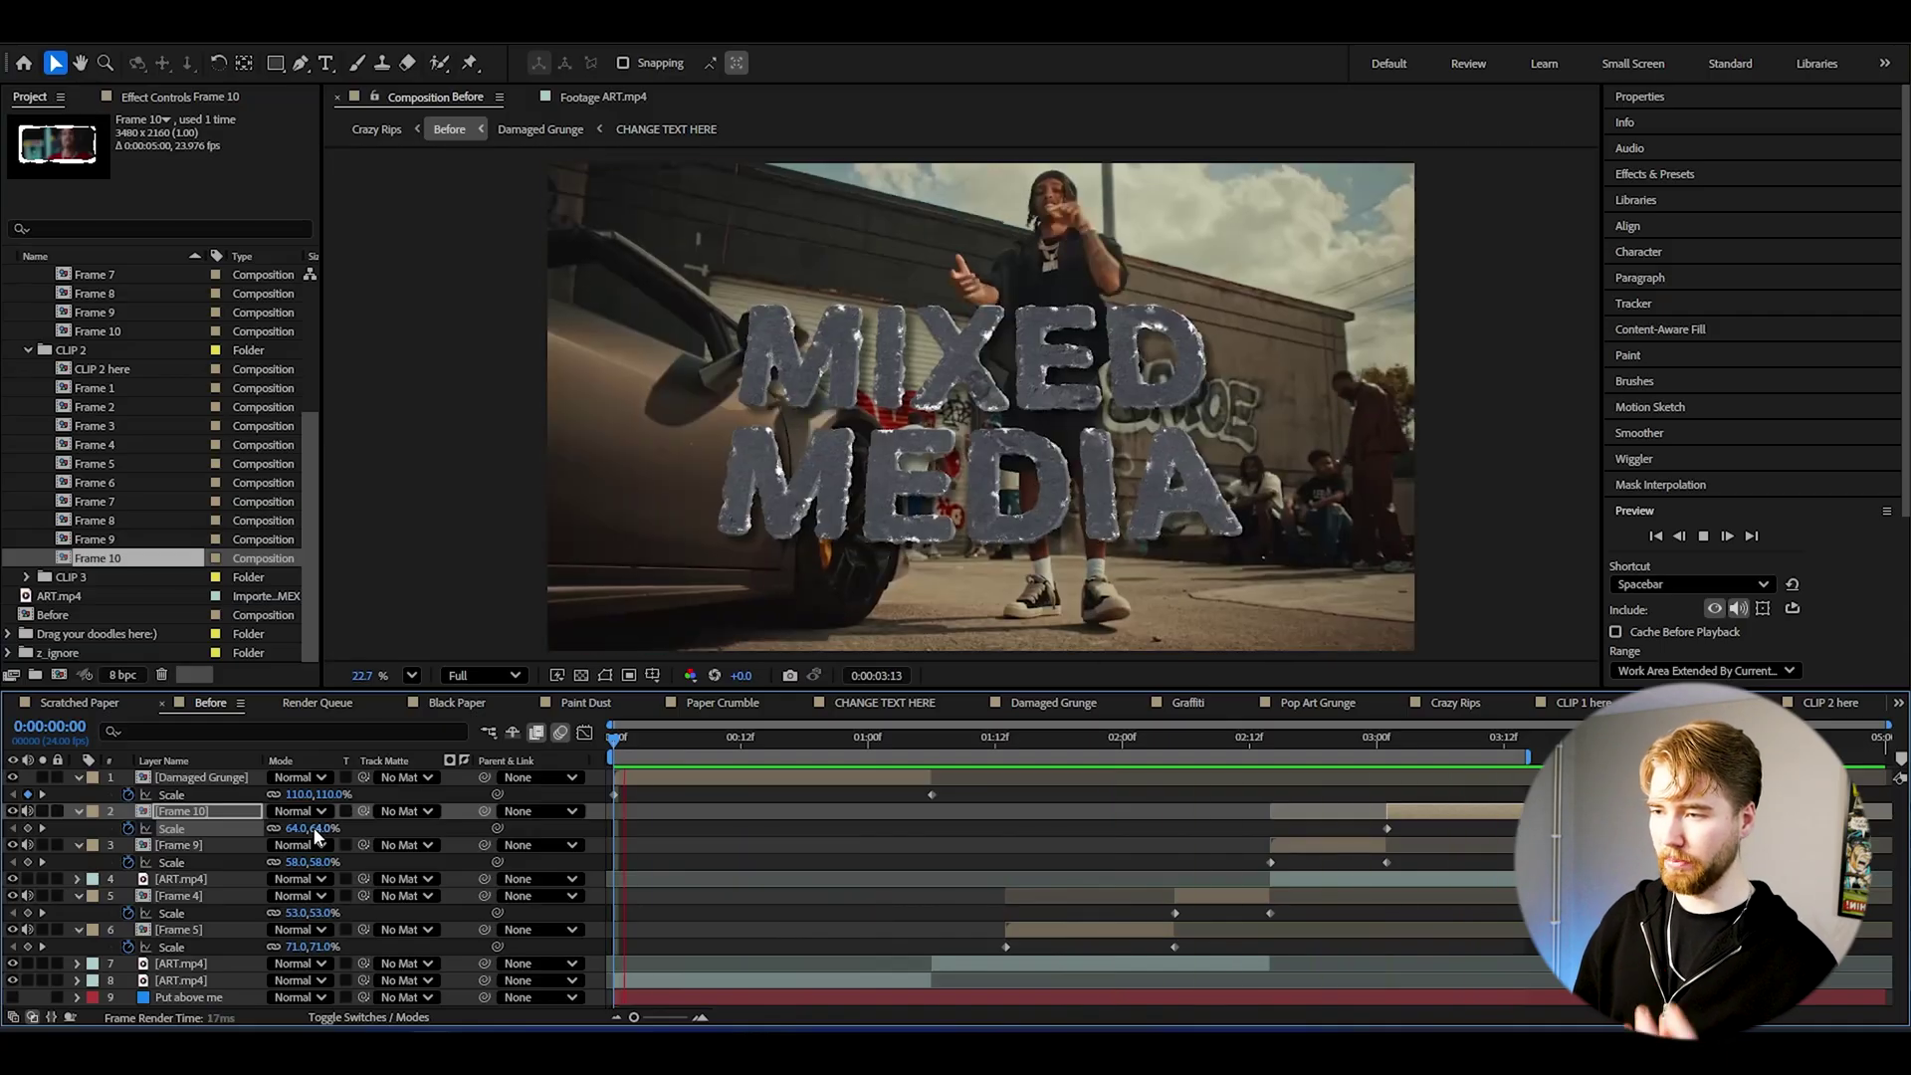
{"action": "left_click", "coordinate": [772, 735]}
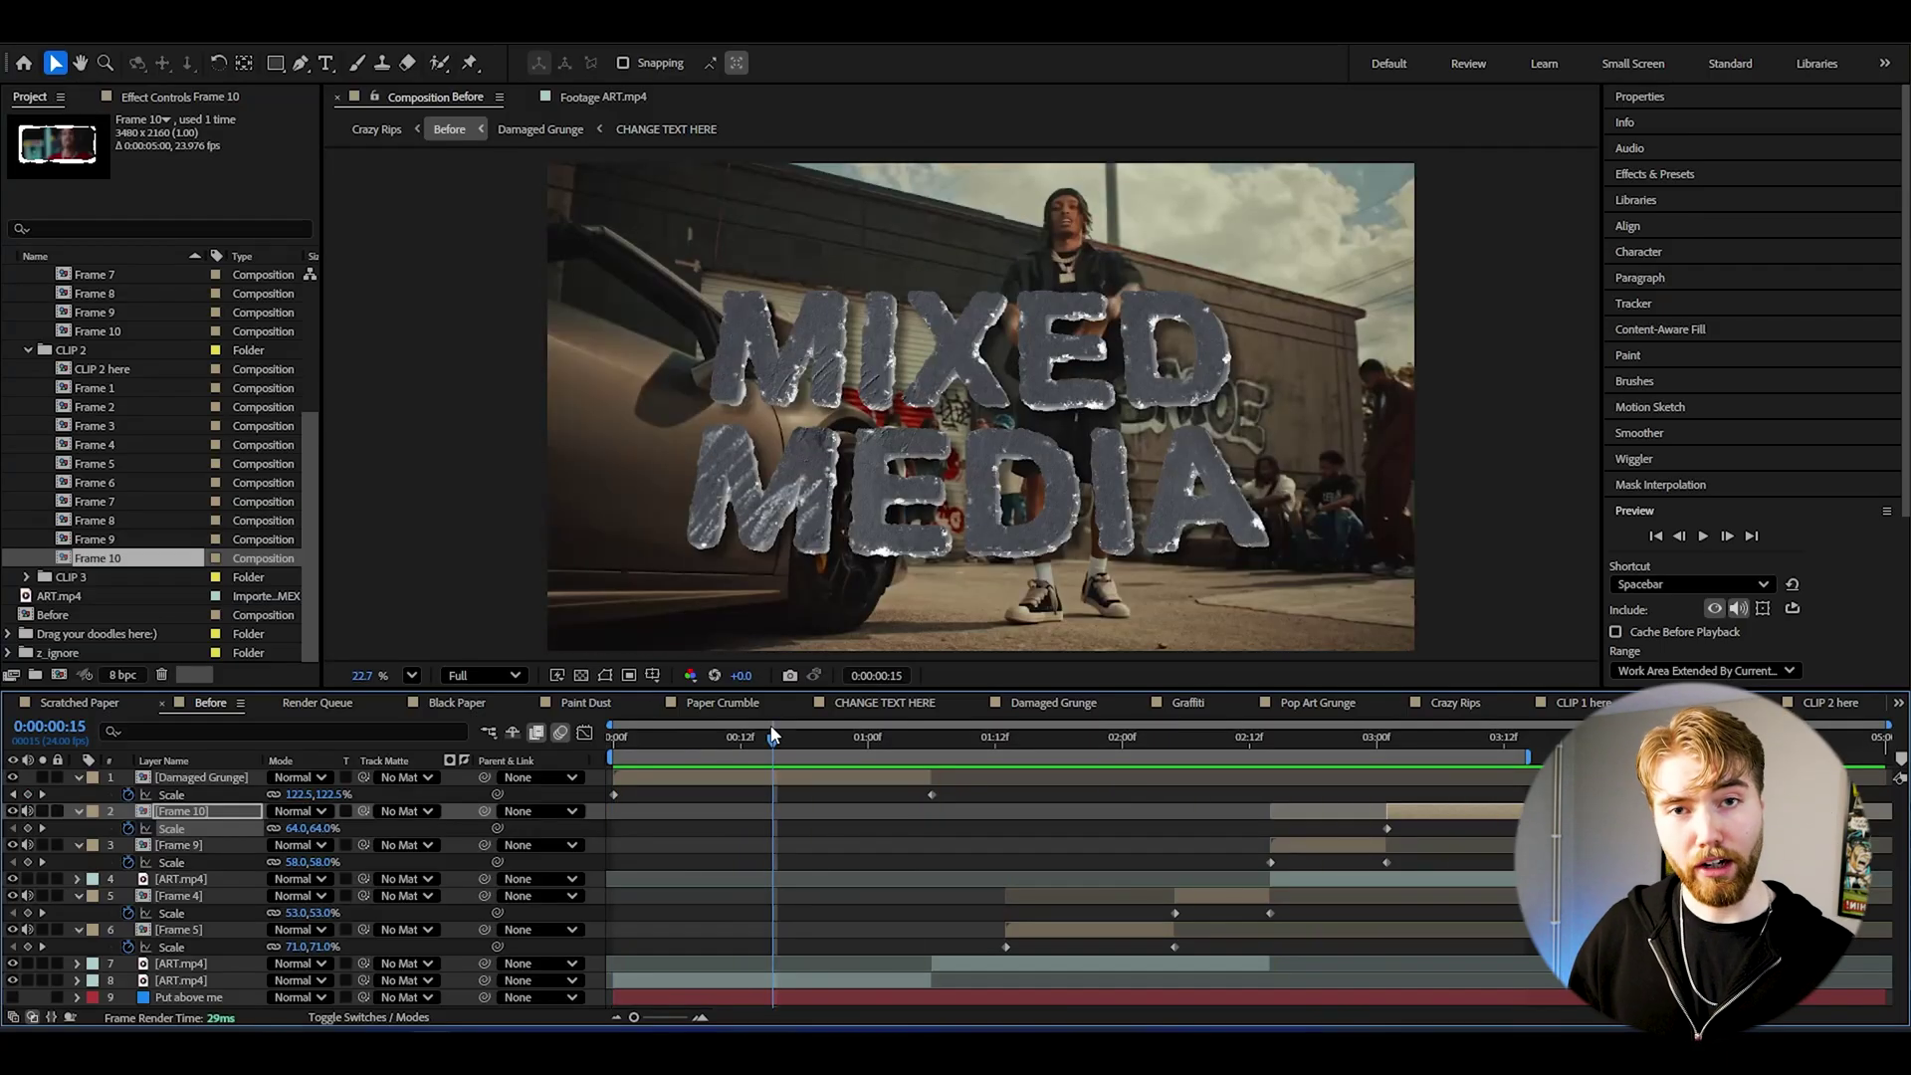
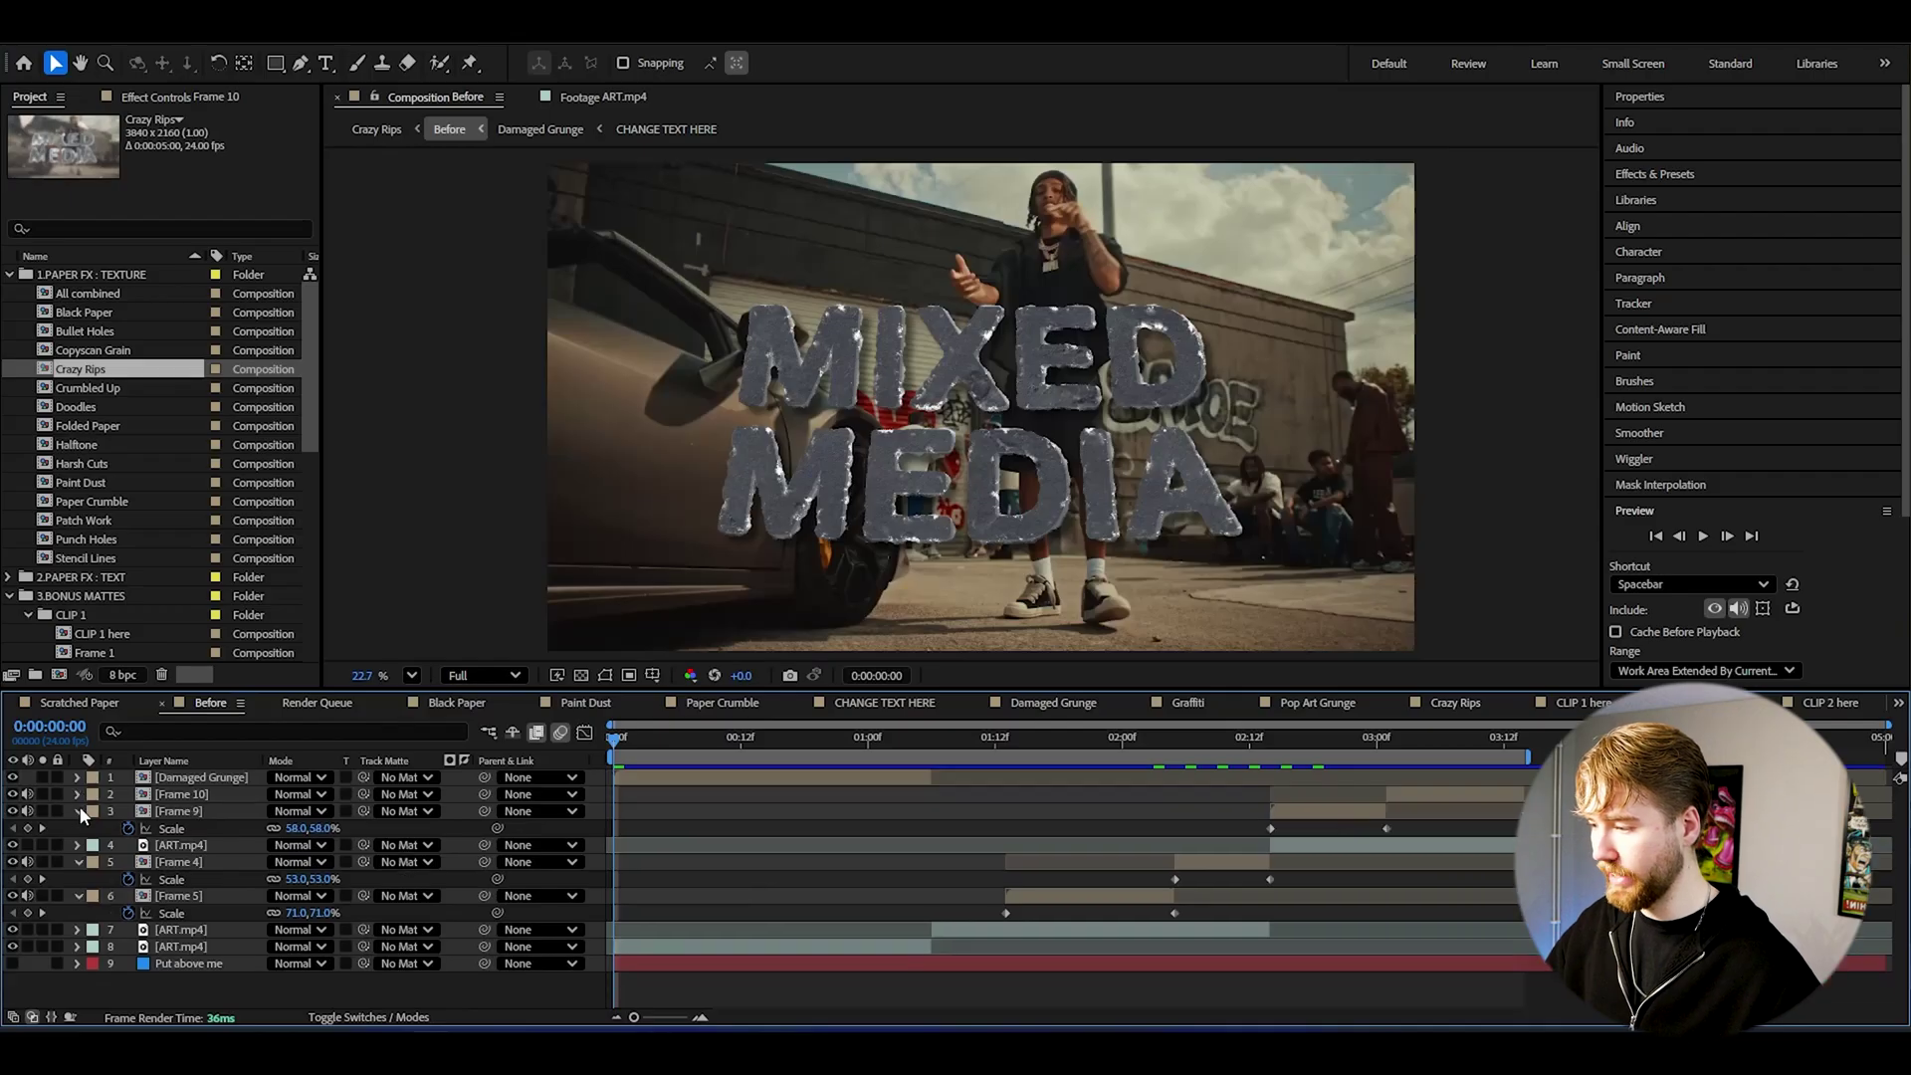
Step: Collapse the scale properties of the frame layers and add a new adjustment layer at the top of the stack
{"action": "left_click", "coordinate": [79, 828]}
{"action": "left_click", "coordinate": [78, 828]}
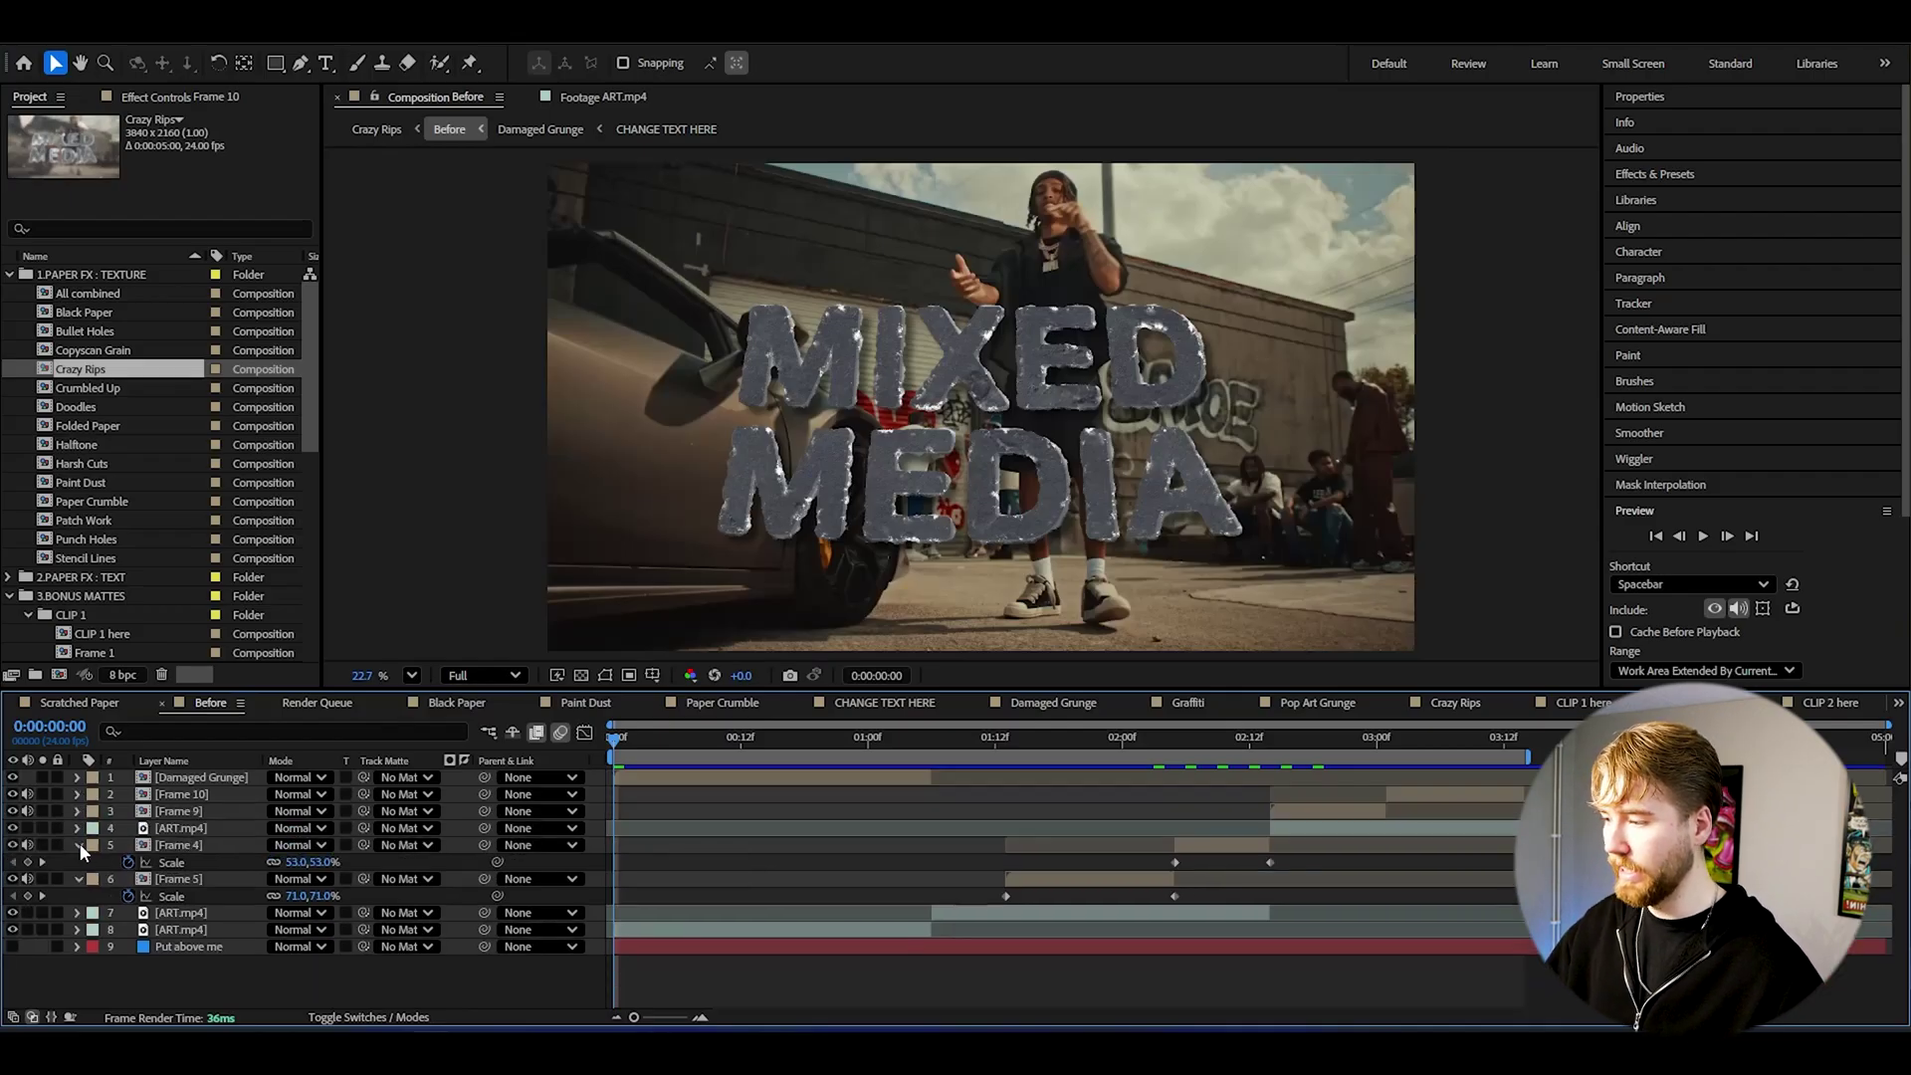
{"action": "left_click", "coordinate": [78, 845]}
{"action": "left_click", "coordinate": [77, 862]}
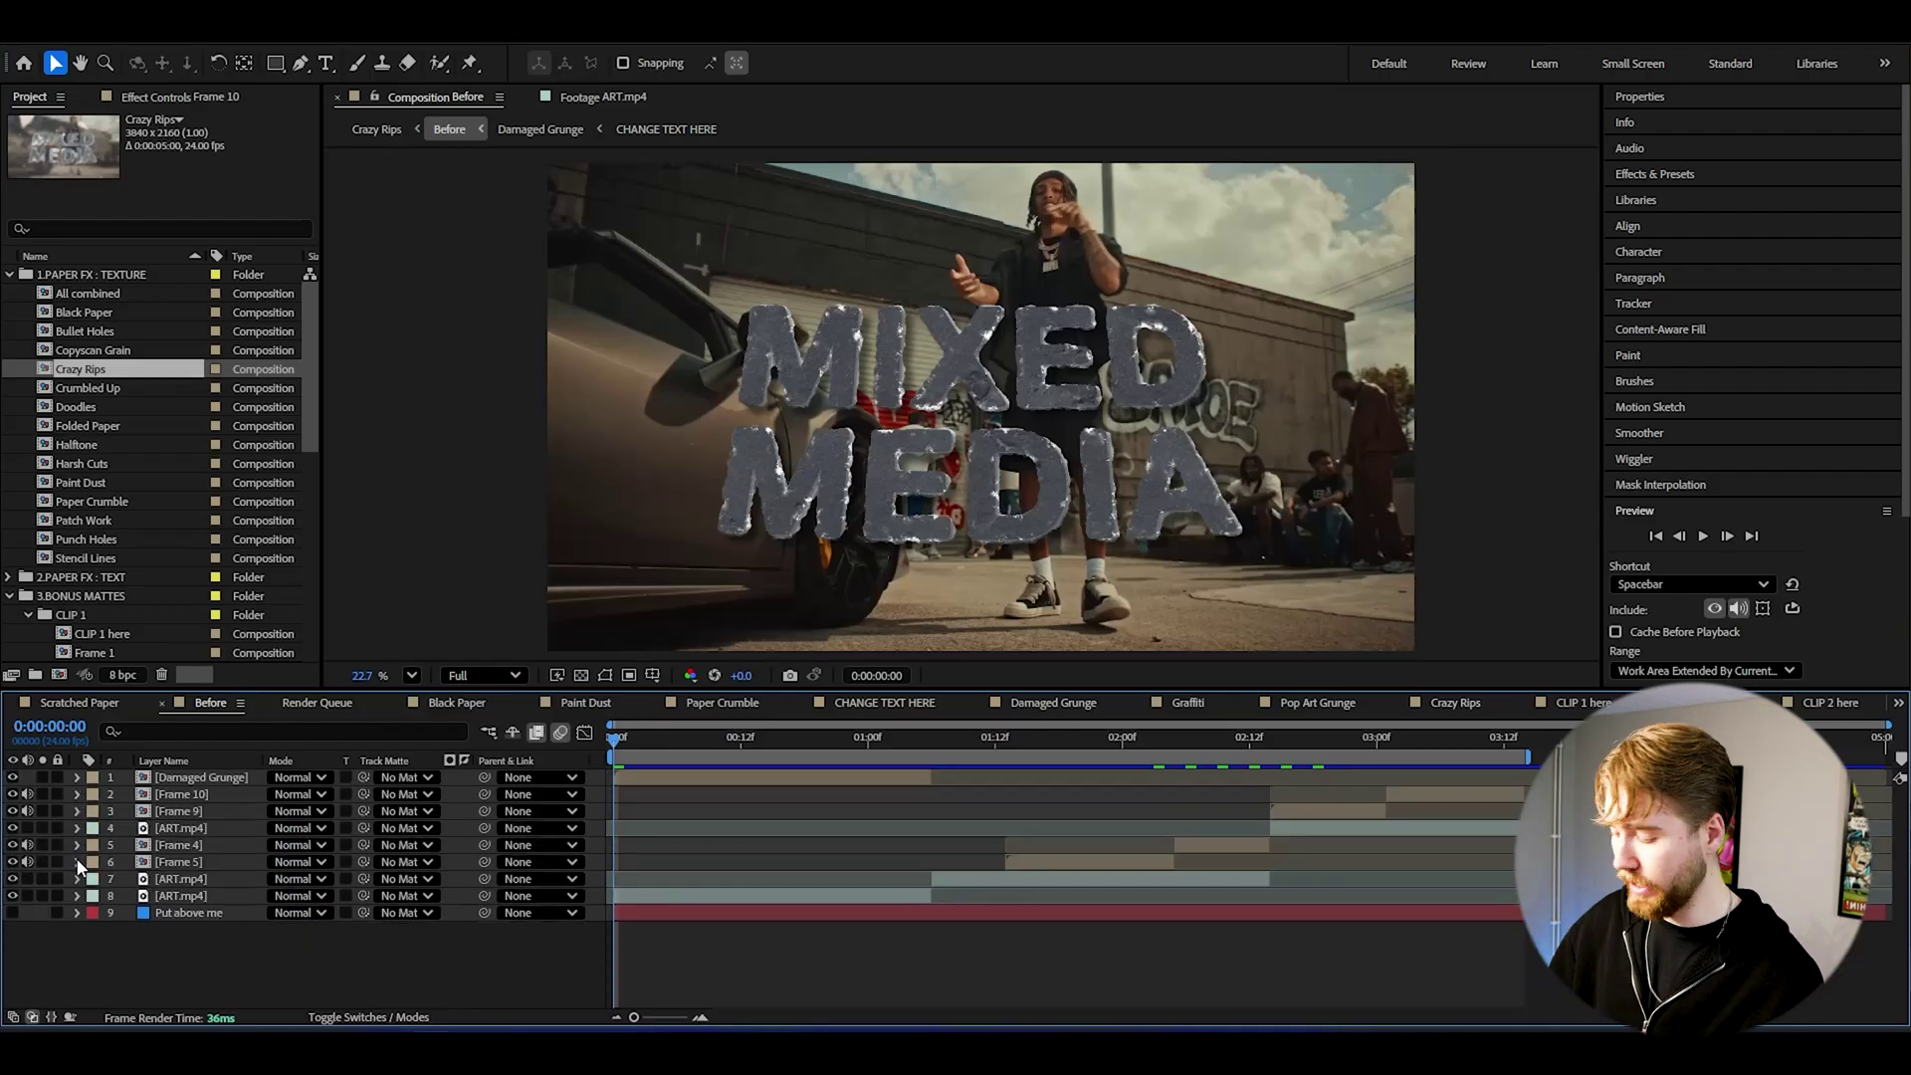
{"action": "key", "text": "ctrl+alt+y"}
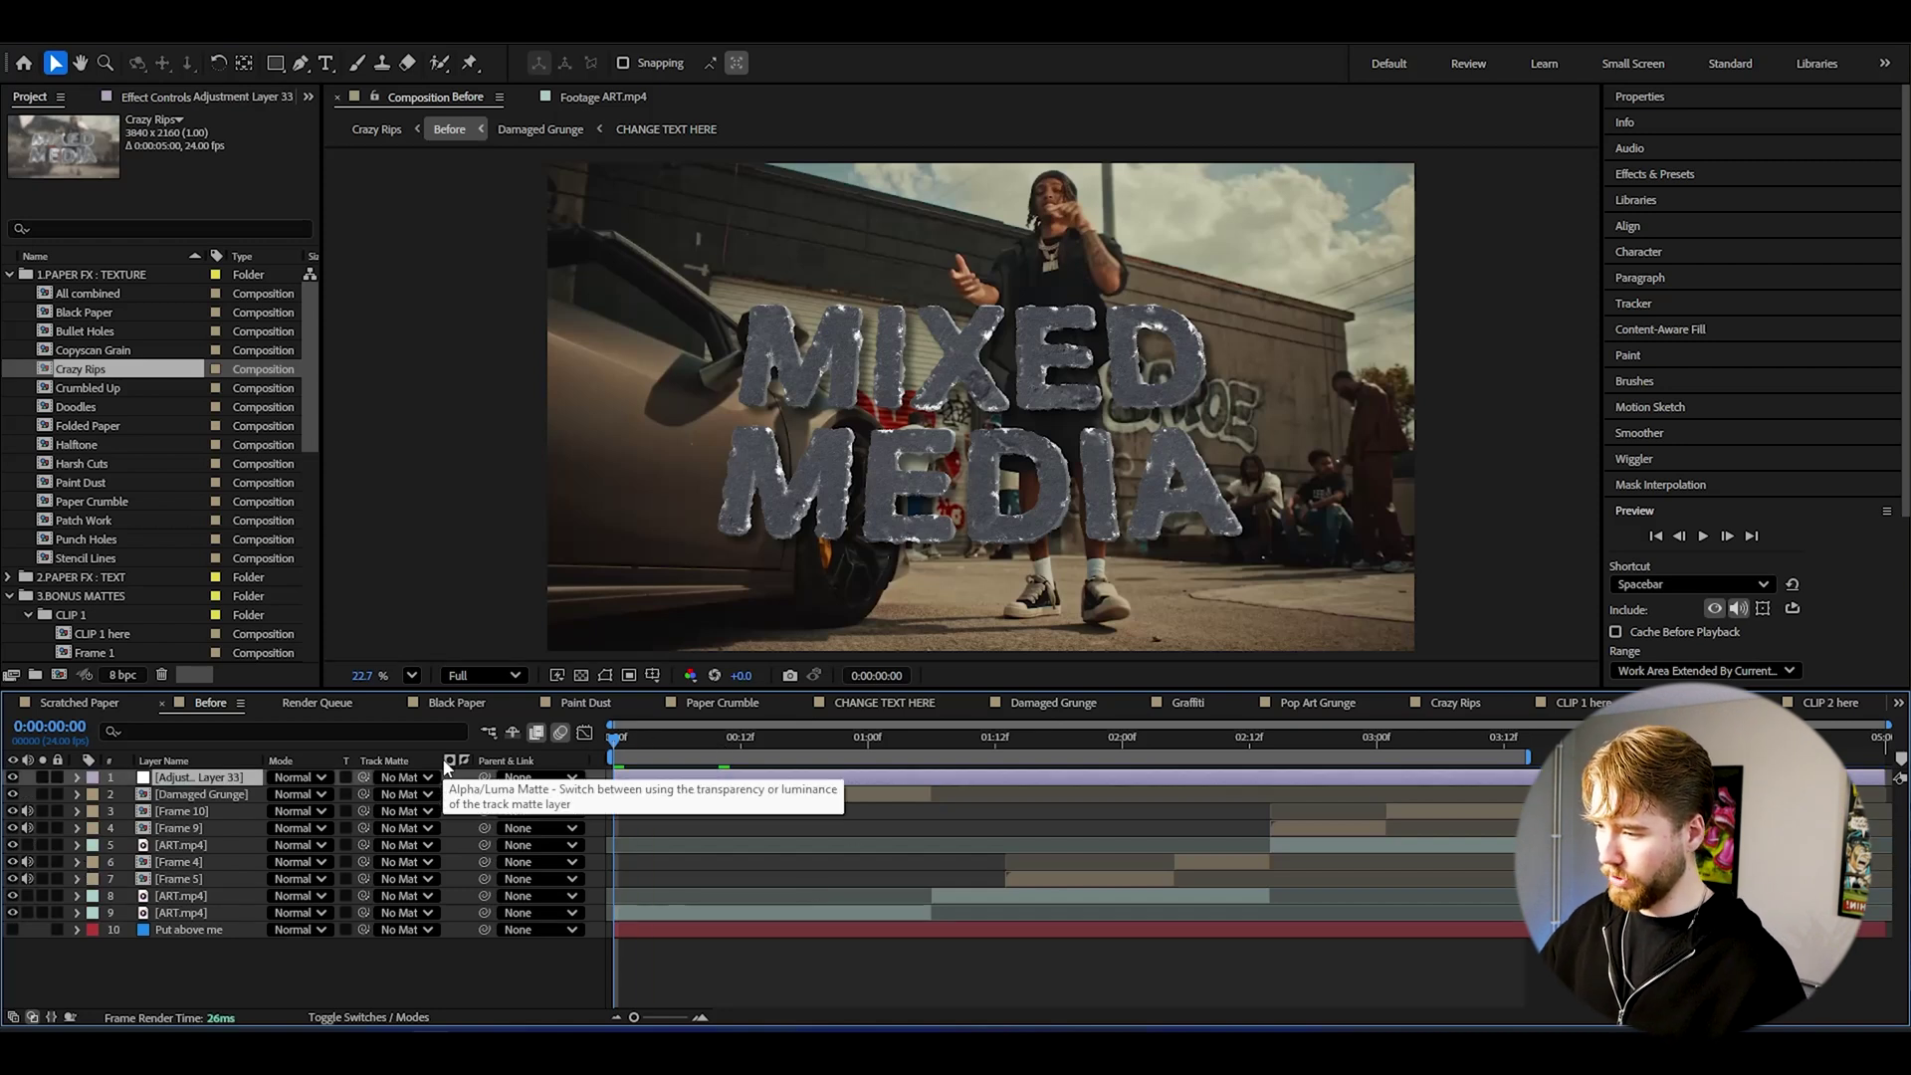
Step: Apply the Add Grain effect to the adjustment layer with Viewing Mode at Final Output and an intensity of 4
{"action": "key", "text": "ctrl+space"}
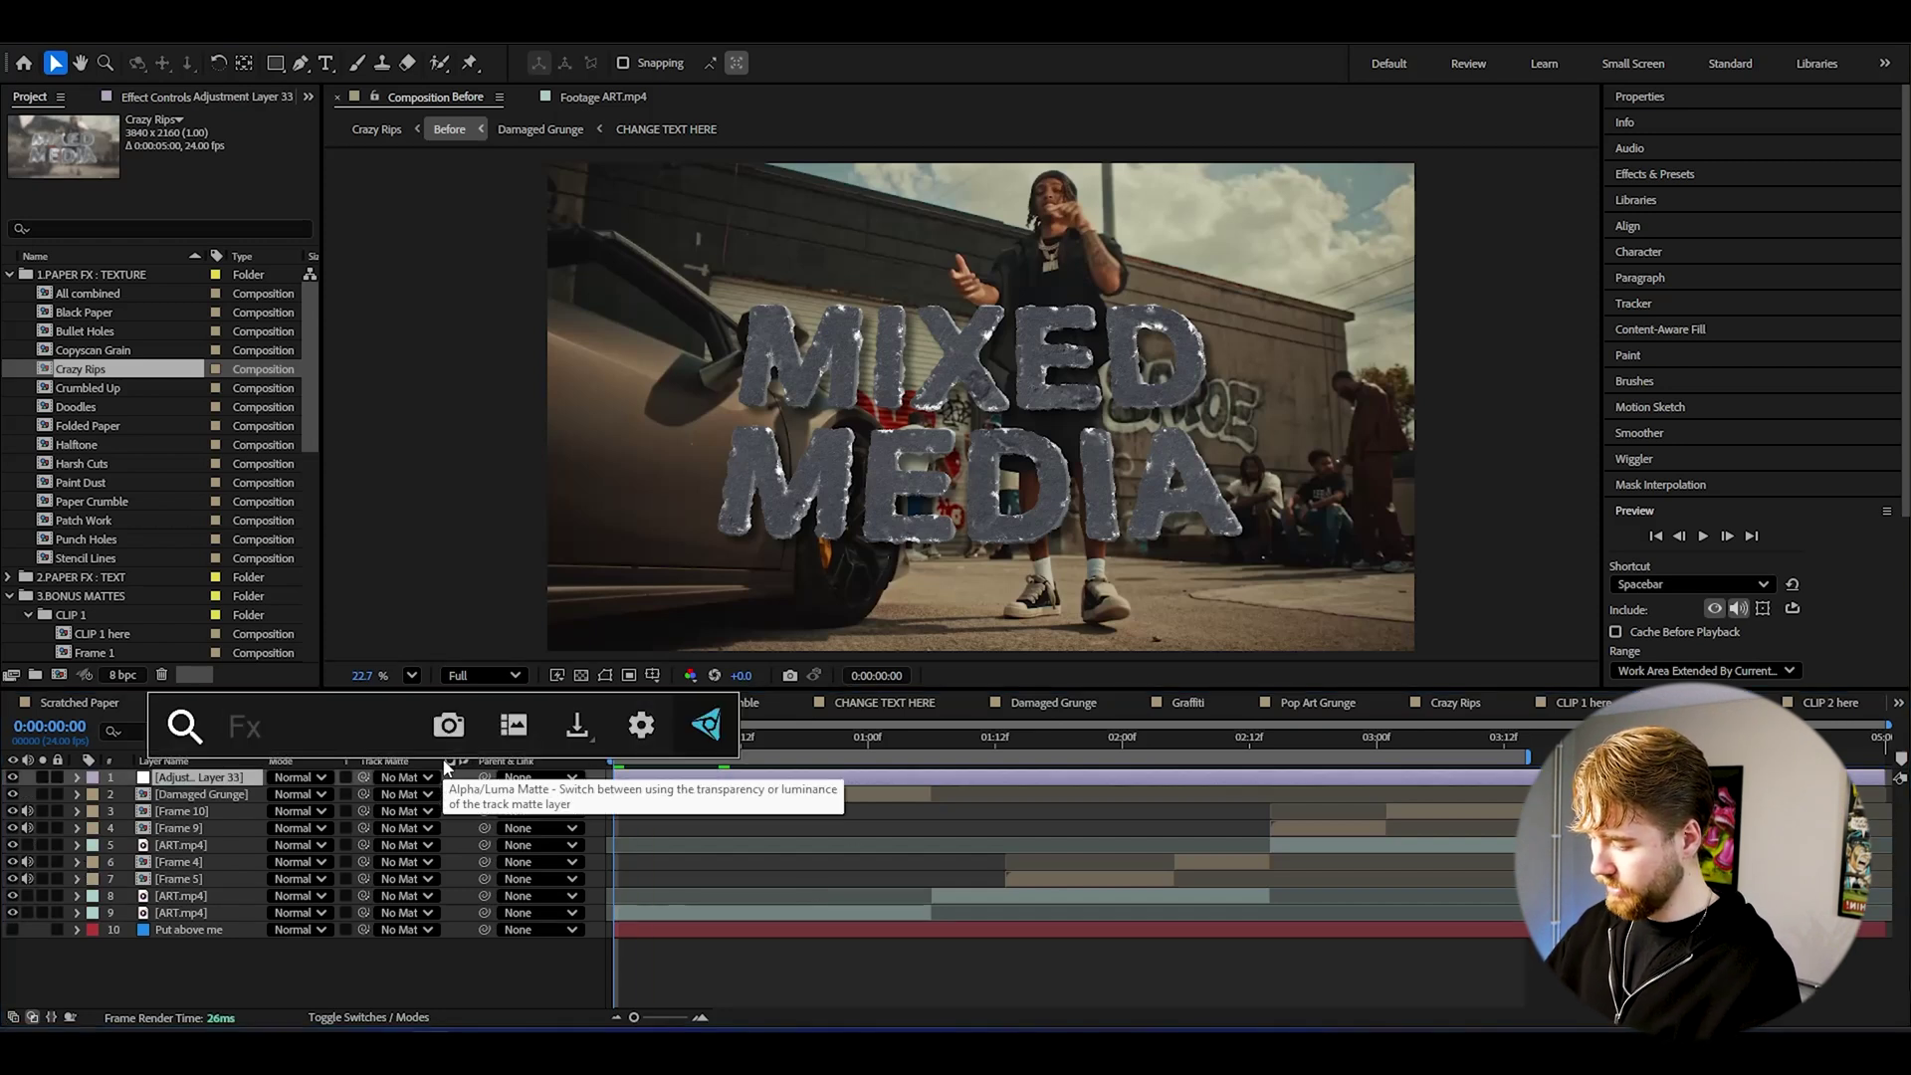
{"action": "type", "text": "add grain"}
{"action": "key", "text": "Return"}
{"action": "left_click", "coordinate": [220, 152]}
{"action": "left_click", "coordinate": [227, 211]}
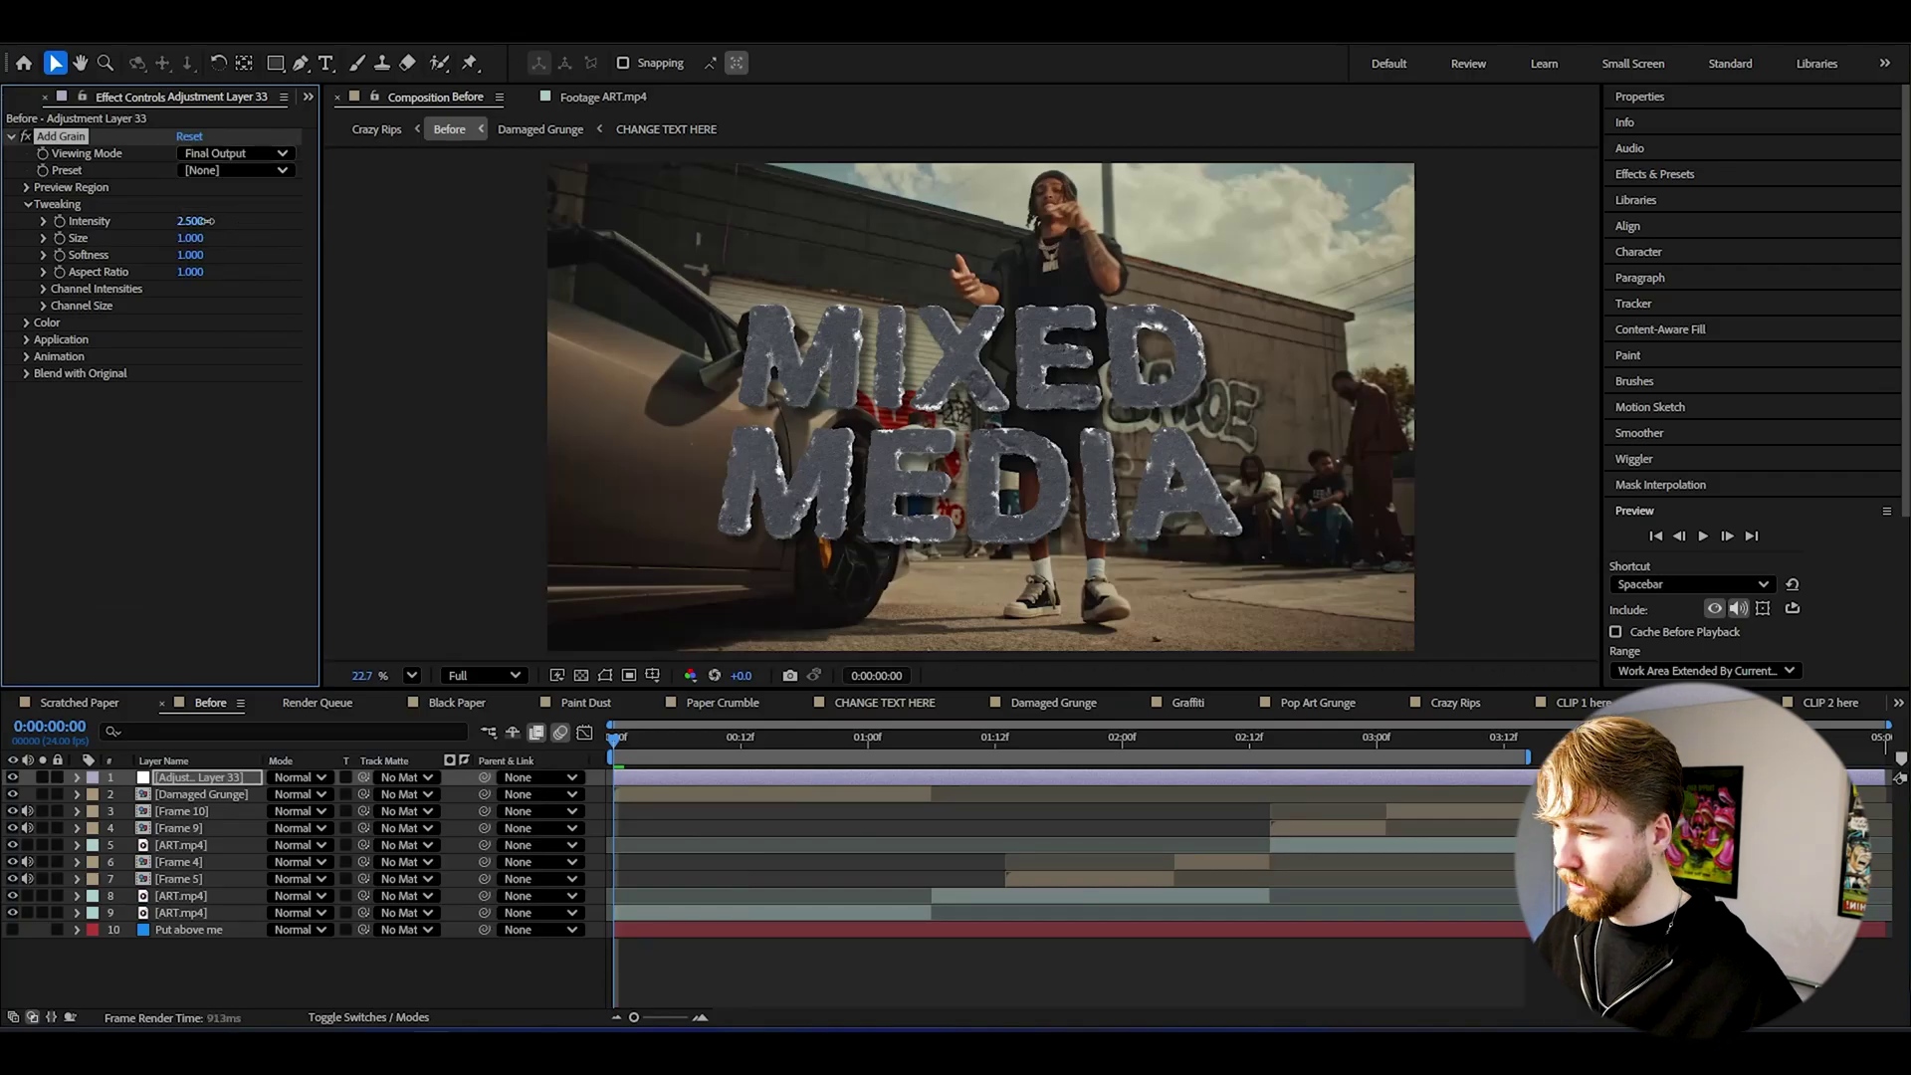
{"action": "left_click_drag", "start_coordinate": [198, 223], "coordinate": [392, 259]}
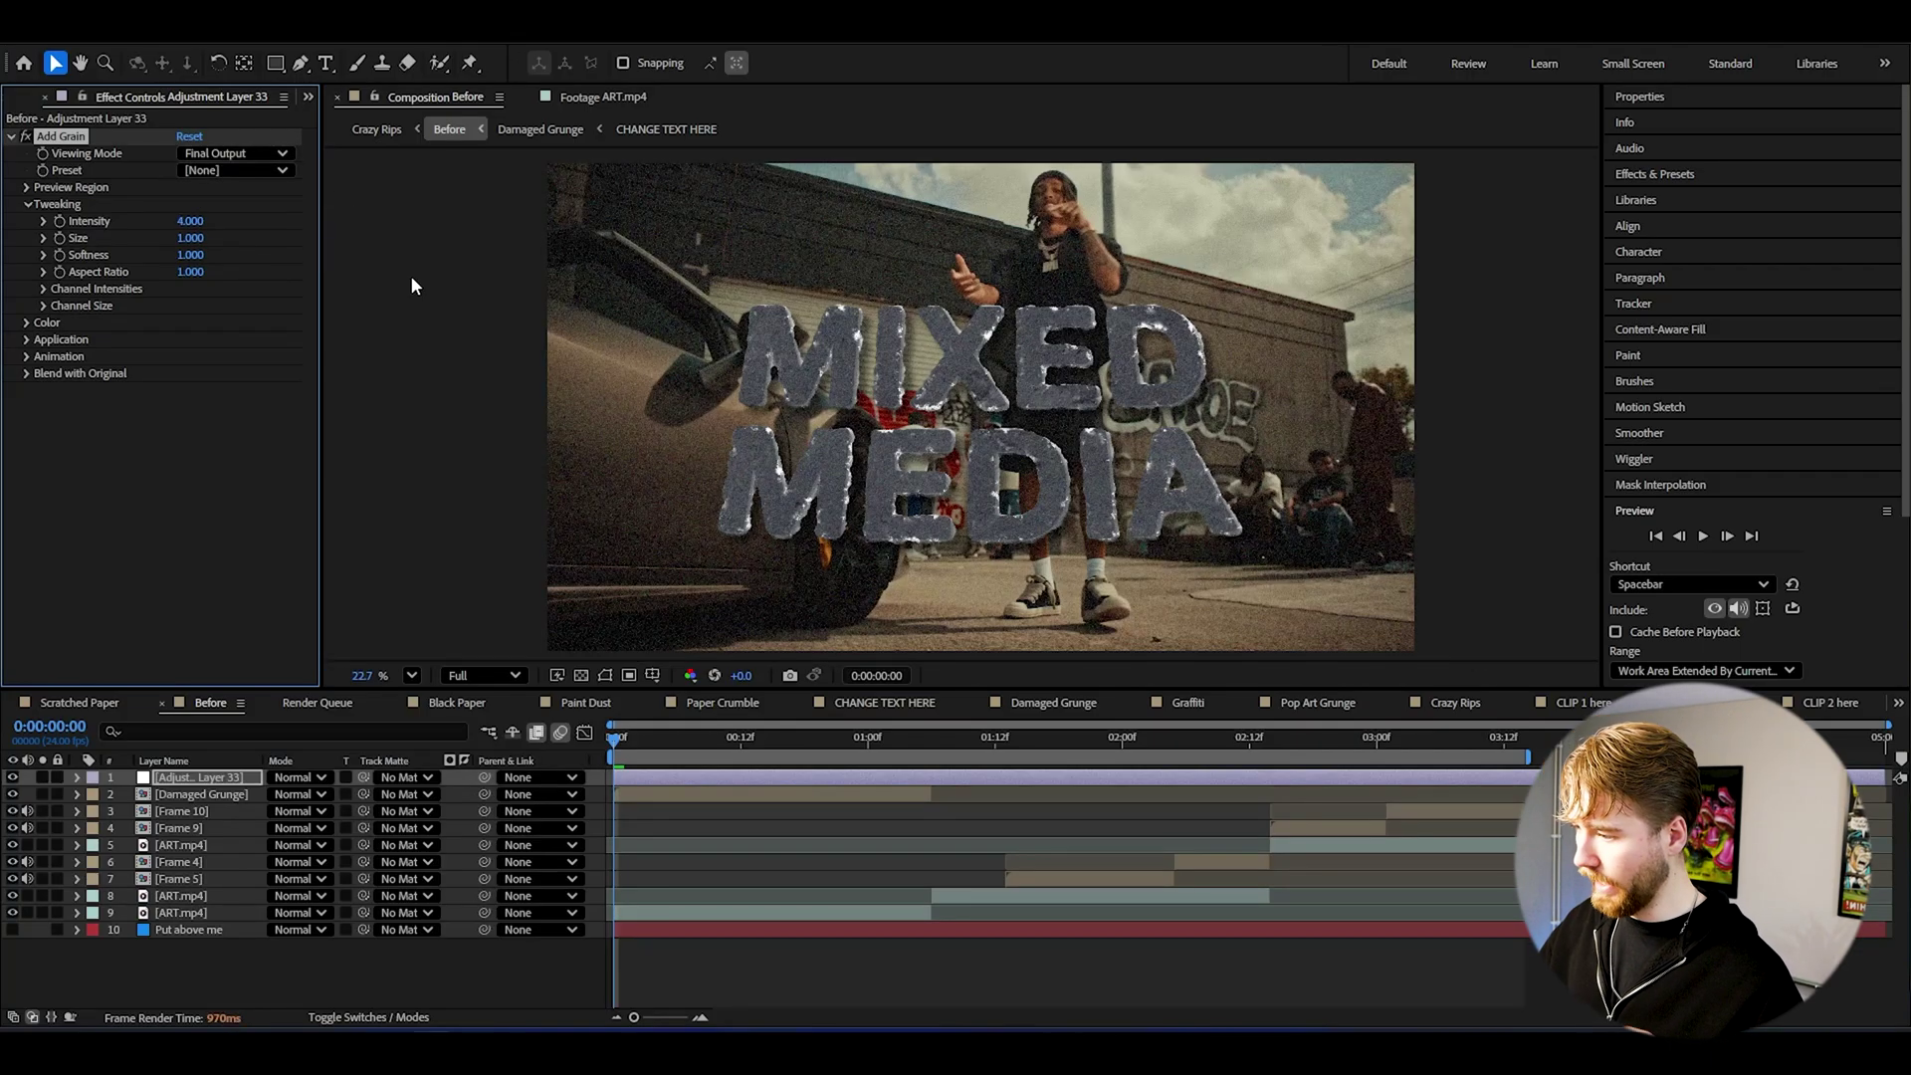
Step: Add CC Threshold to the adjustment layer using the RGB channel and a threshold of 81.6, and check it in the first frames
{"action": "key", "text": "ctrl+space"}
{"action": "type", "text": "thre"}
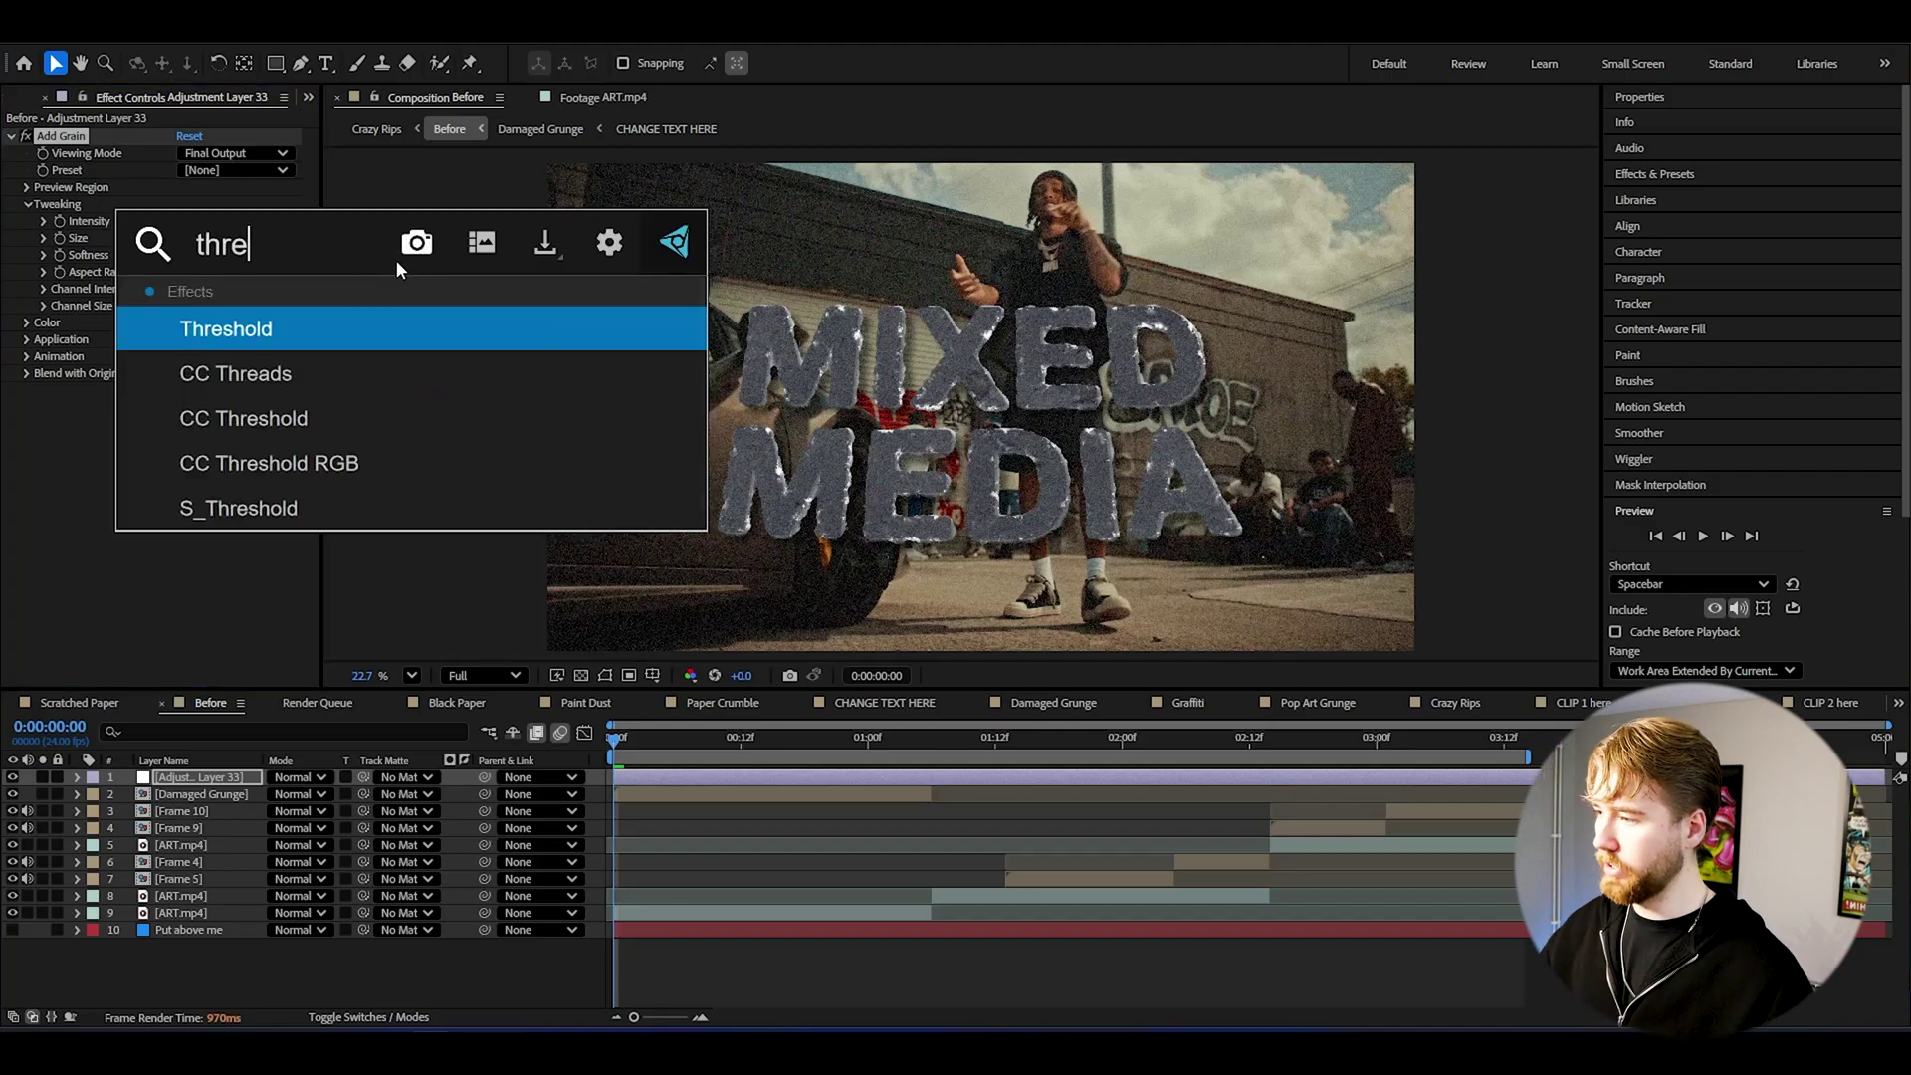
{"action": "left_click", "coordinate": [291, 415]}
{"action": "left_click", "coordinate": [225, 425]}
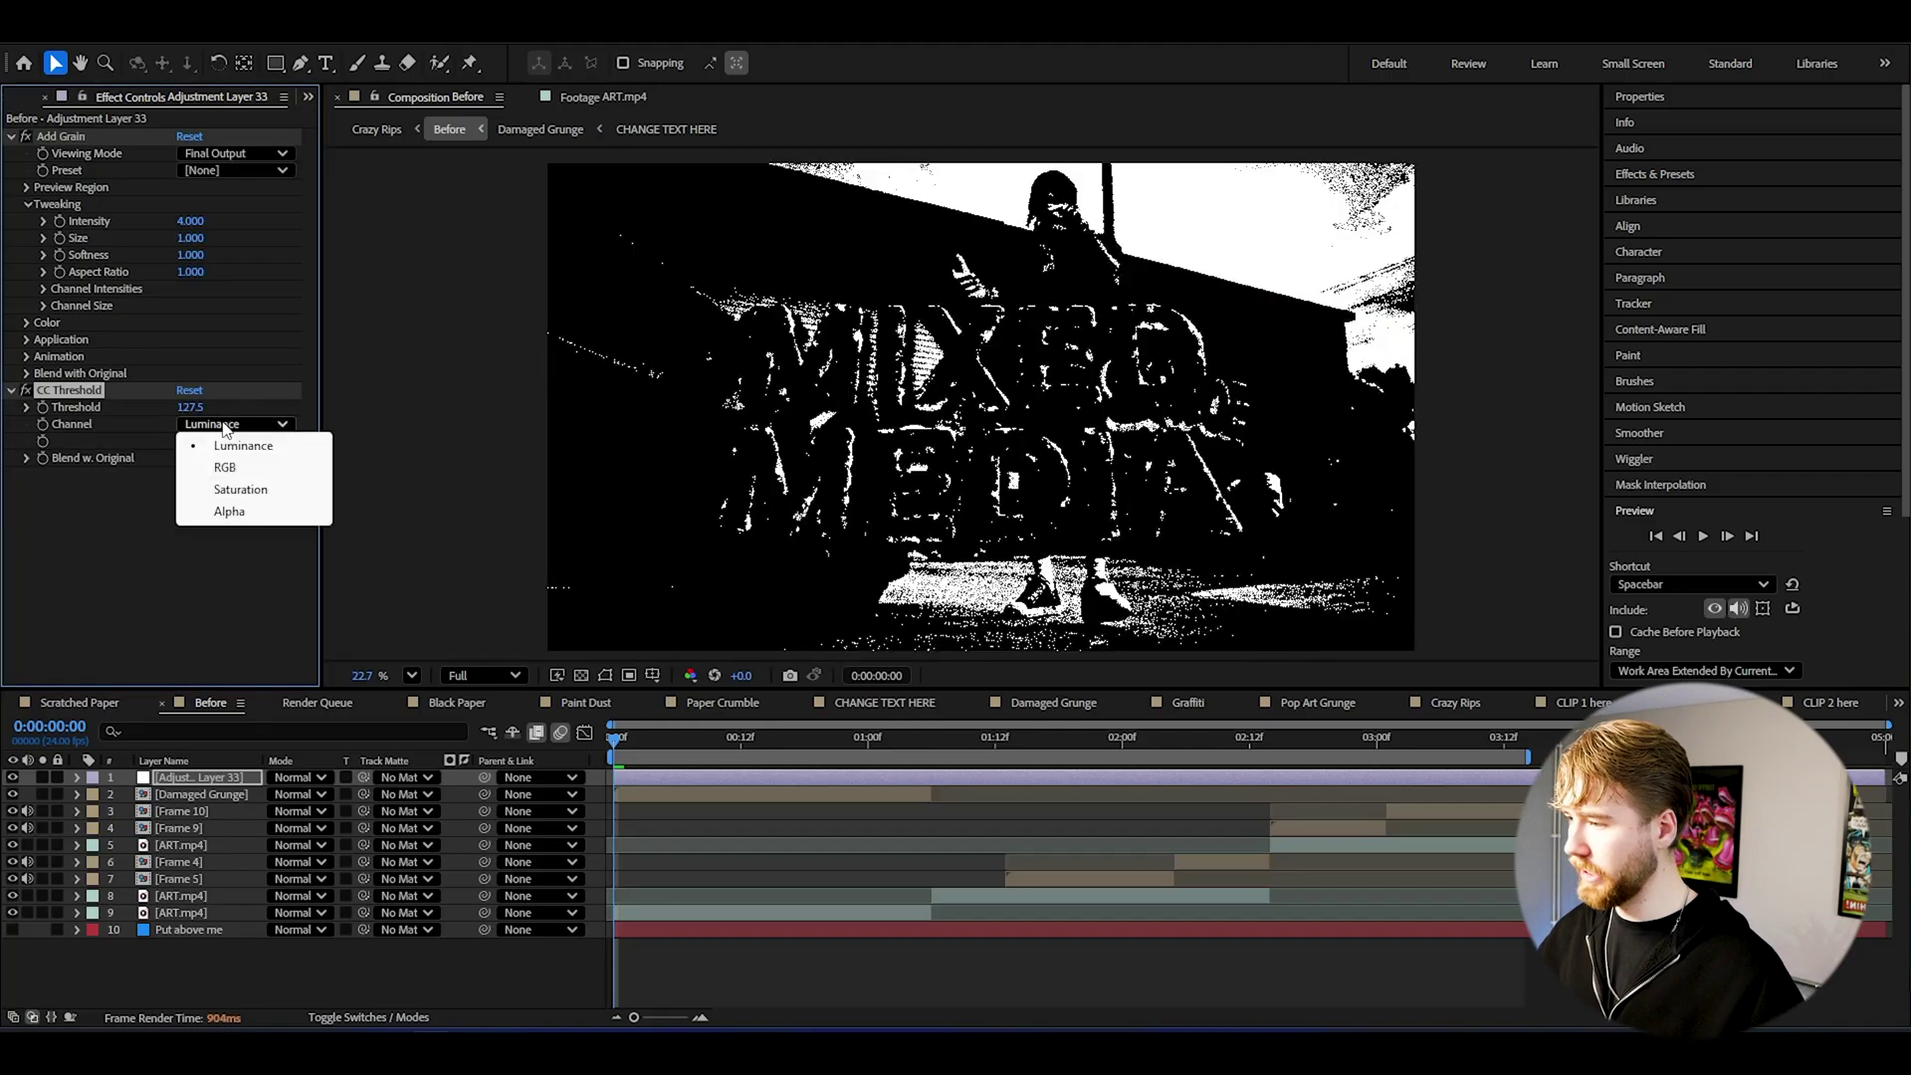
{"action": "left_click", "coordinate": [230, 469]}
{"action": "left_click_drag", "start_coordinate": [204, 407], "coordinate": [194, 409]}
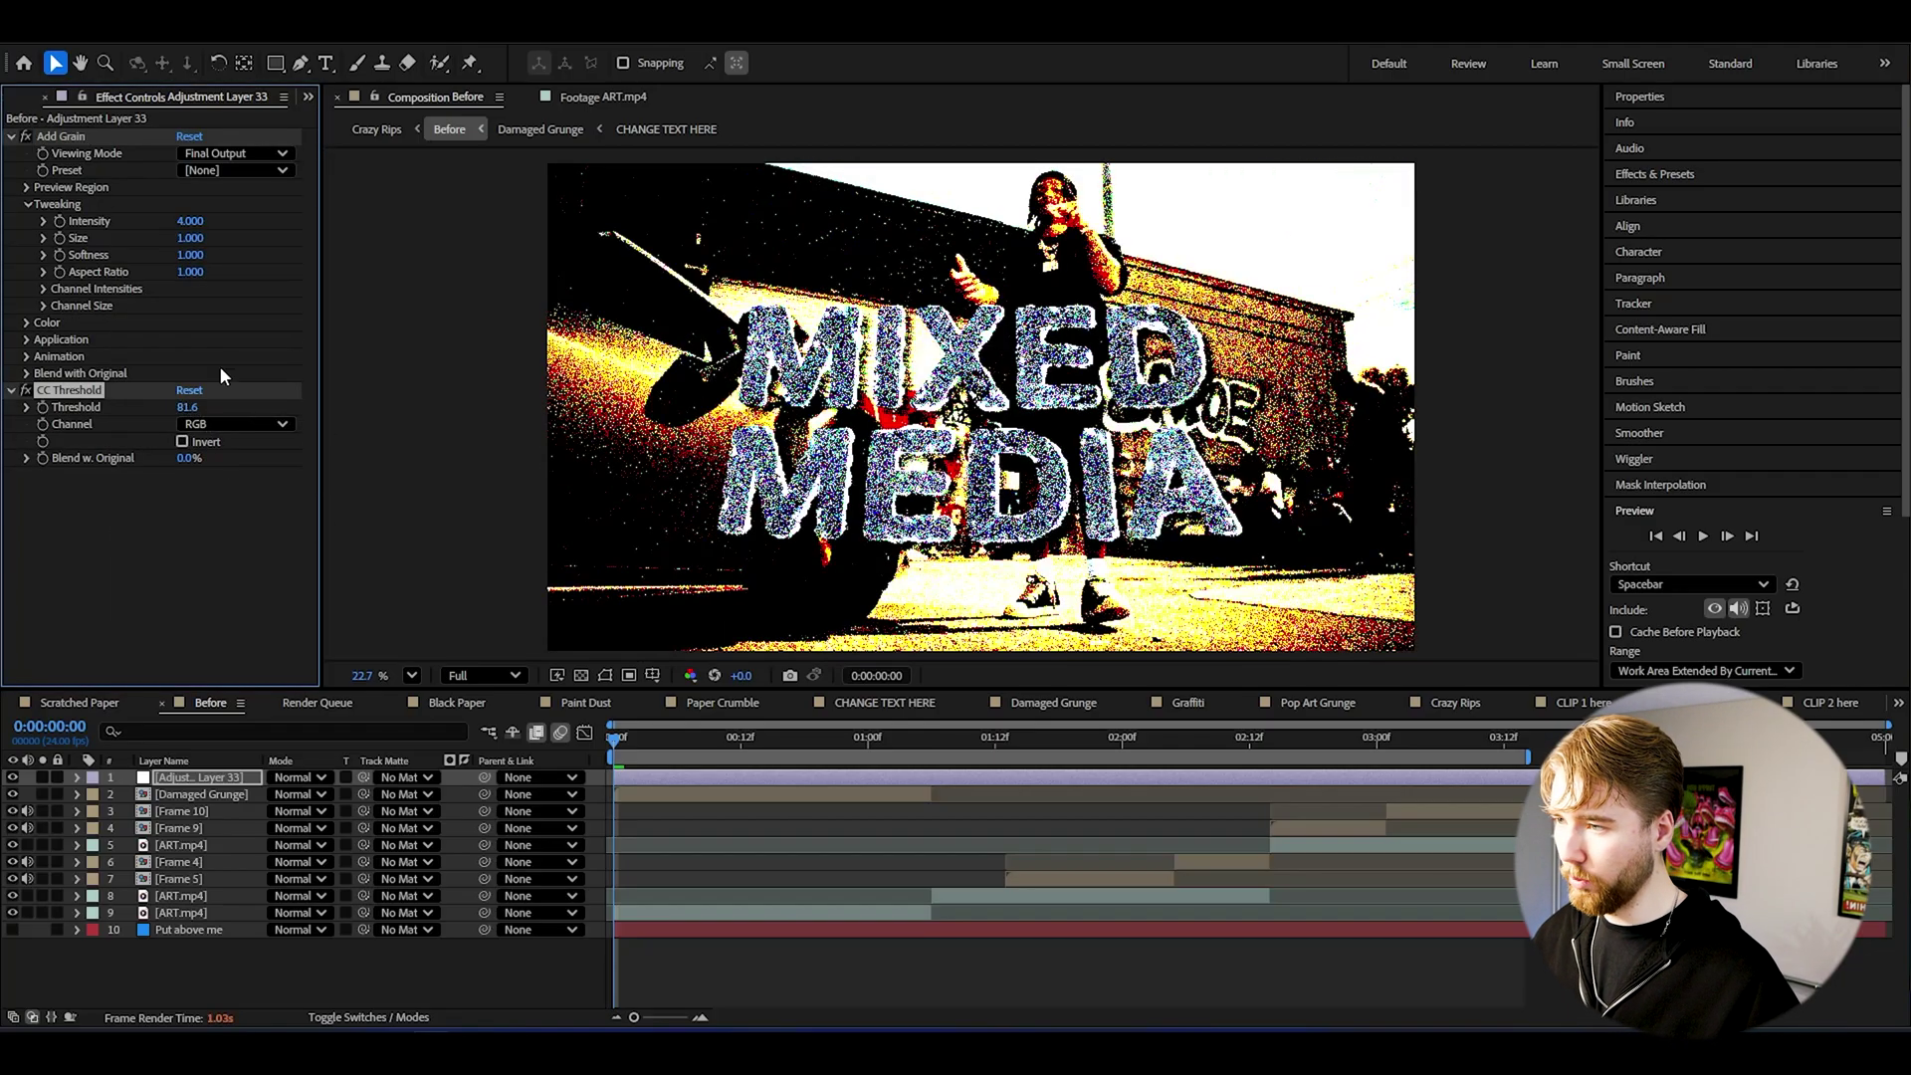
{"action": "left_click", "coordinate": [675, 749]}
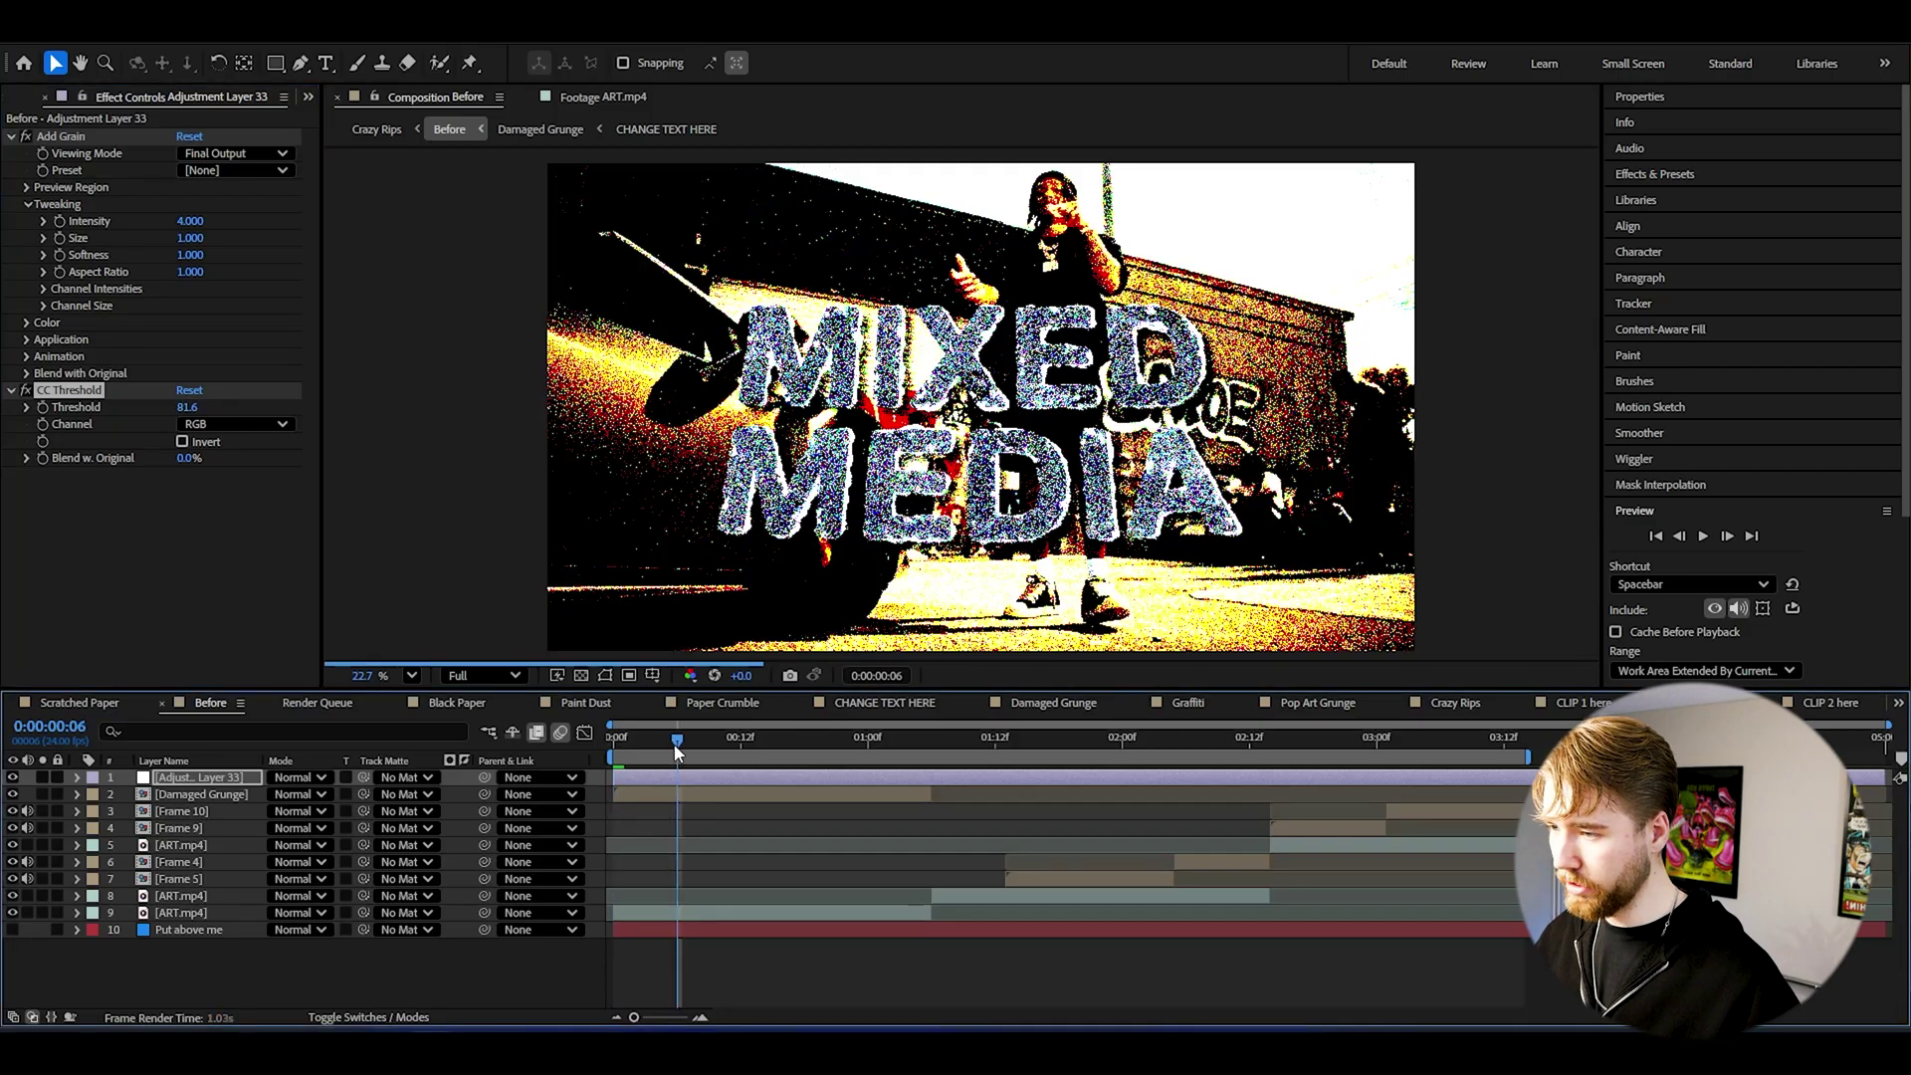
{"action": "left_click_drag", "start_coordinate": [675, 749], "coordinate": [613, 741]}
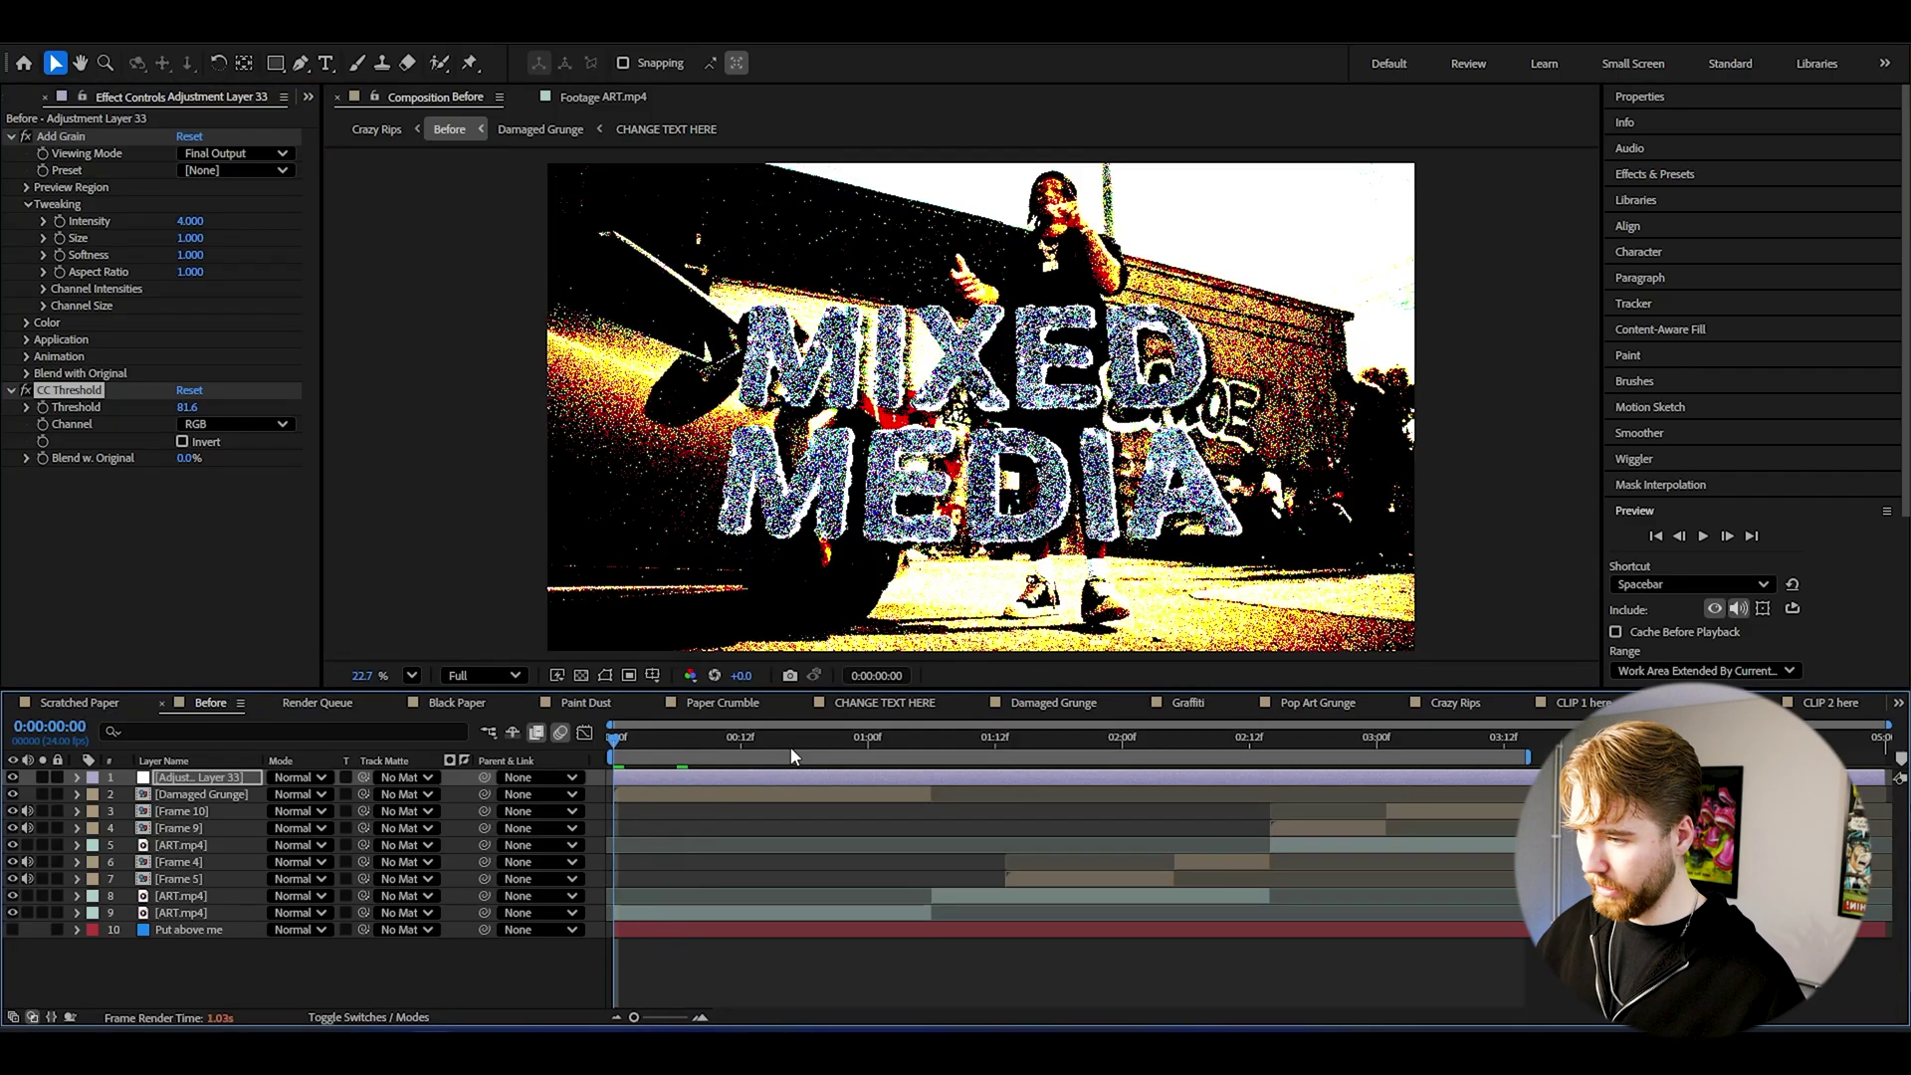
Step: Add Fast Box Blur to the adjustment layer with a blur radius of 1, and play back the look
{"action": "key", "text": "ctrl+space"}
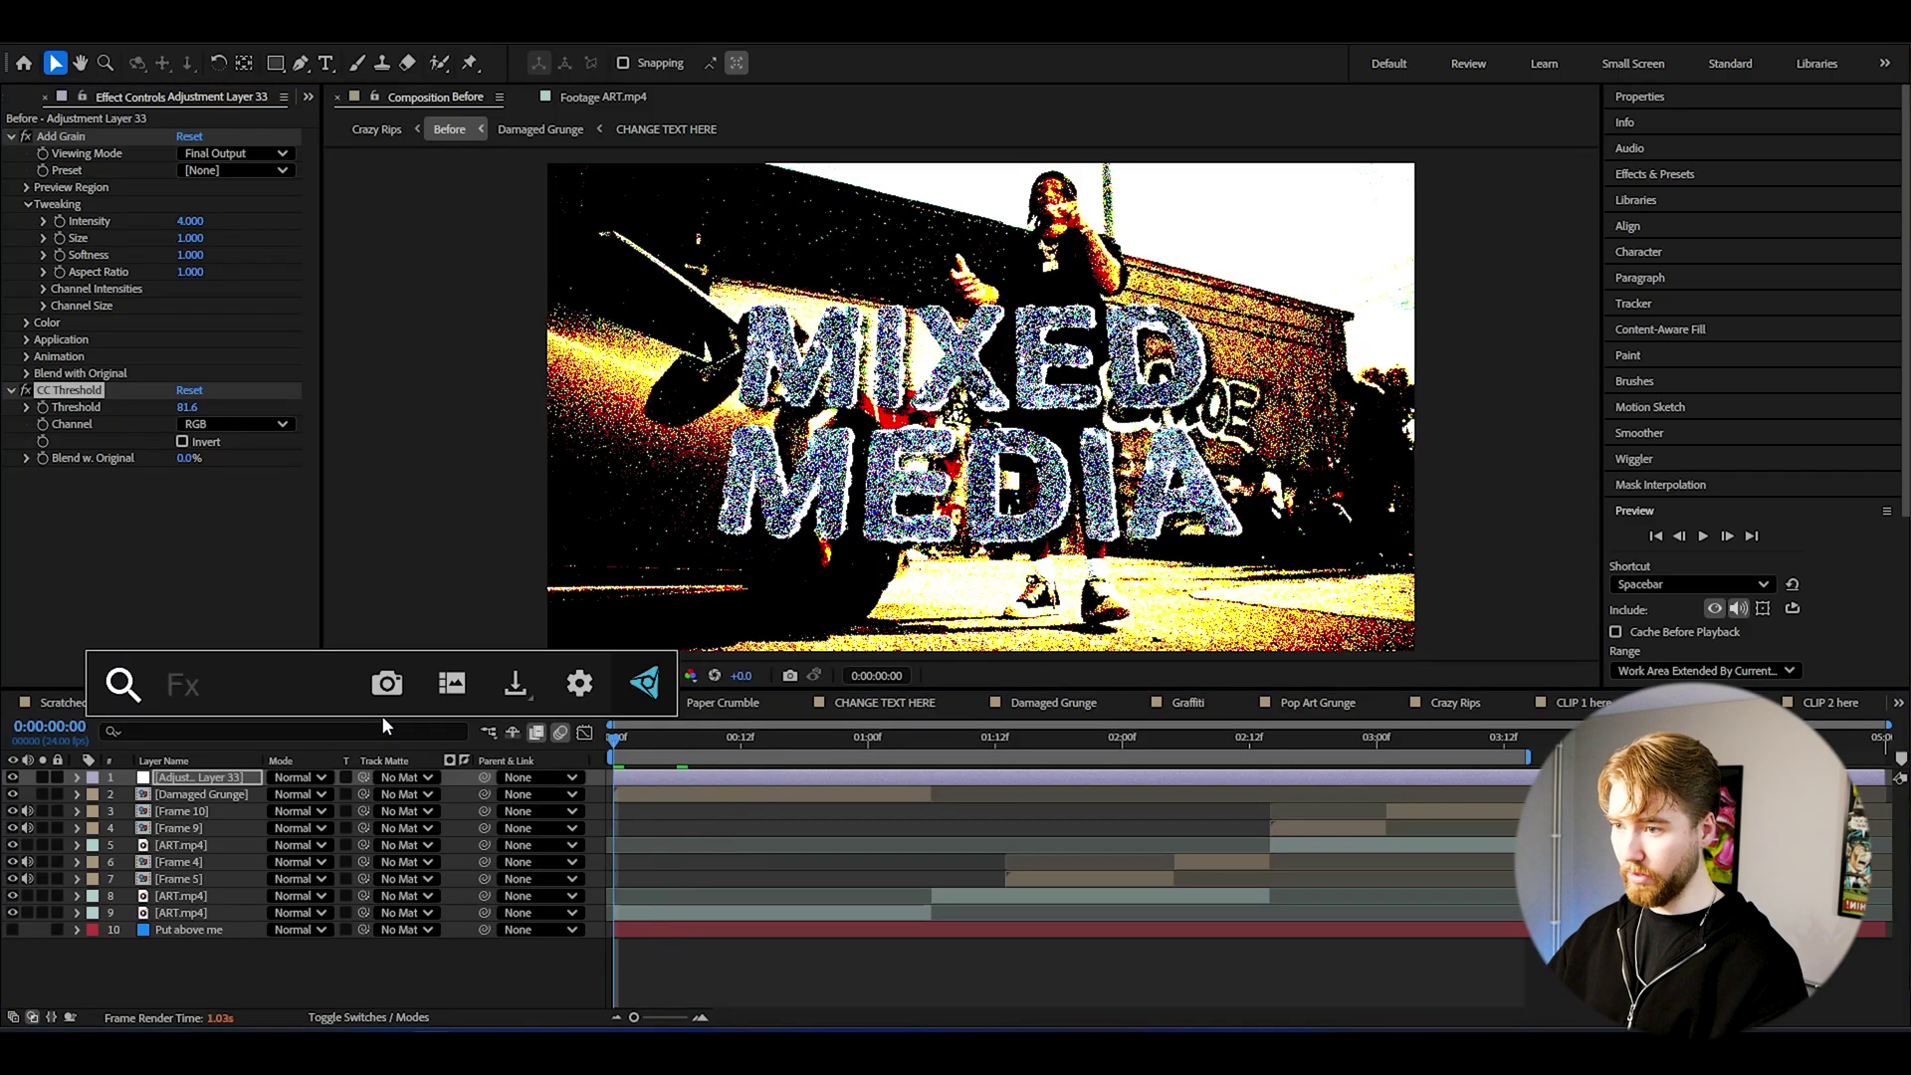
{"action": "type", "text": "fas"}
{"action": "key", "text": "Return"}
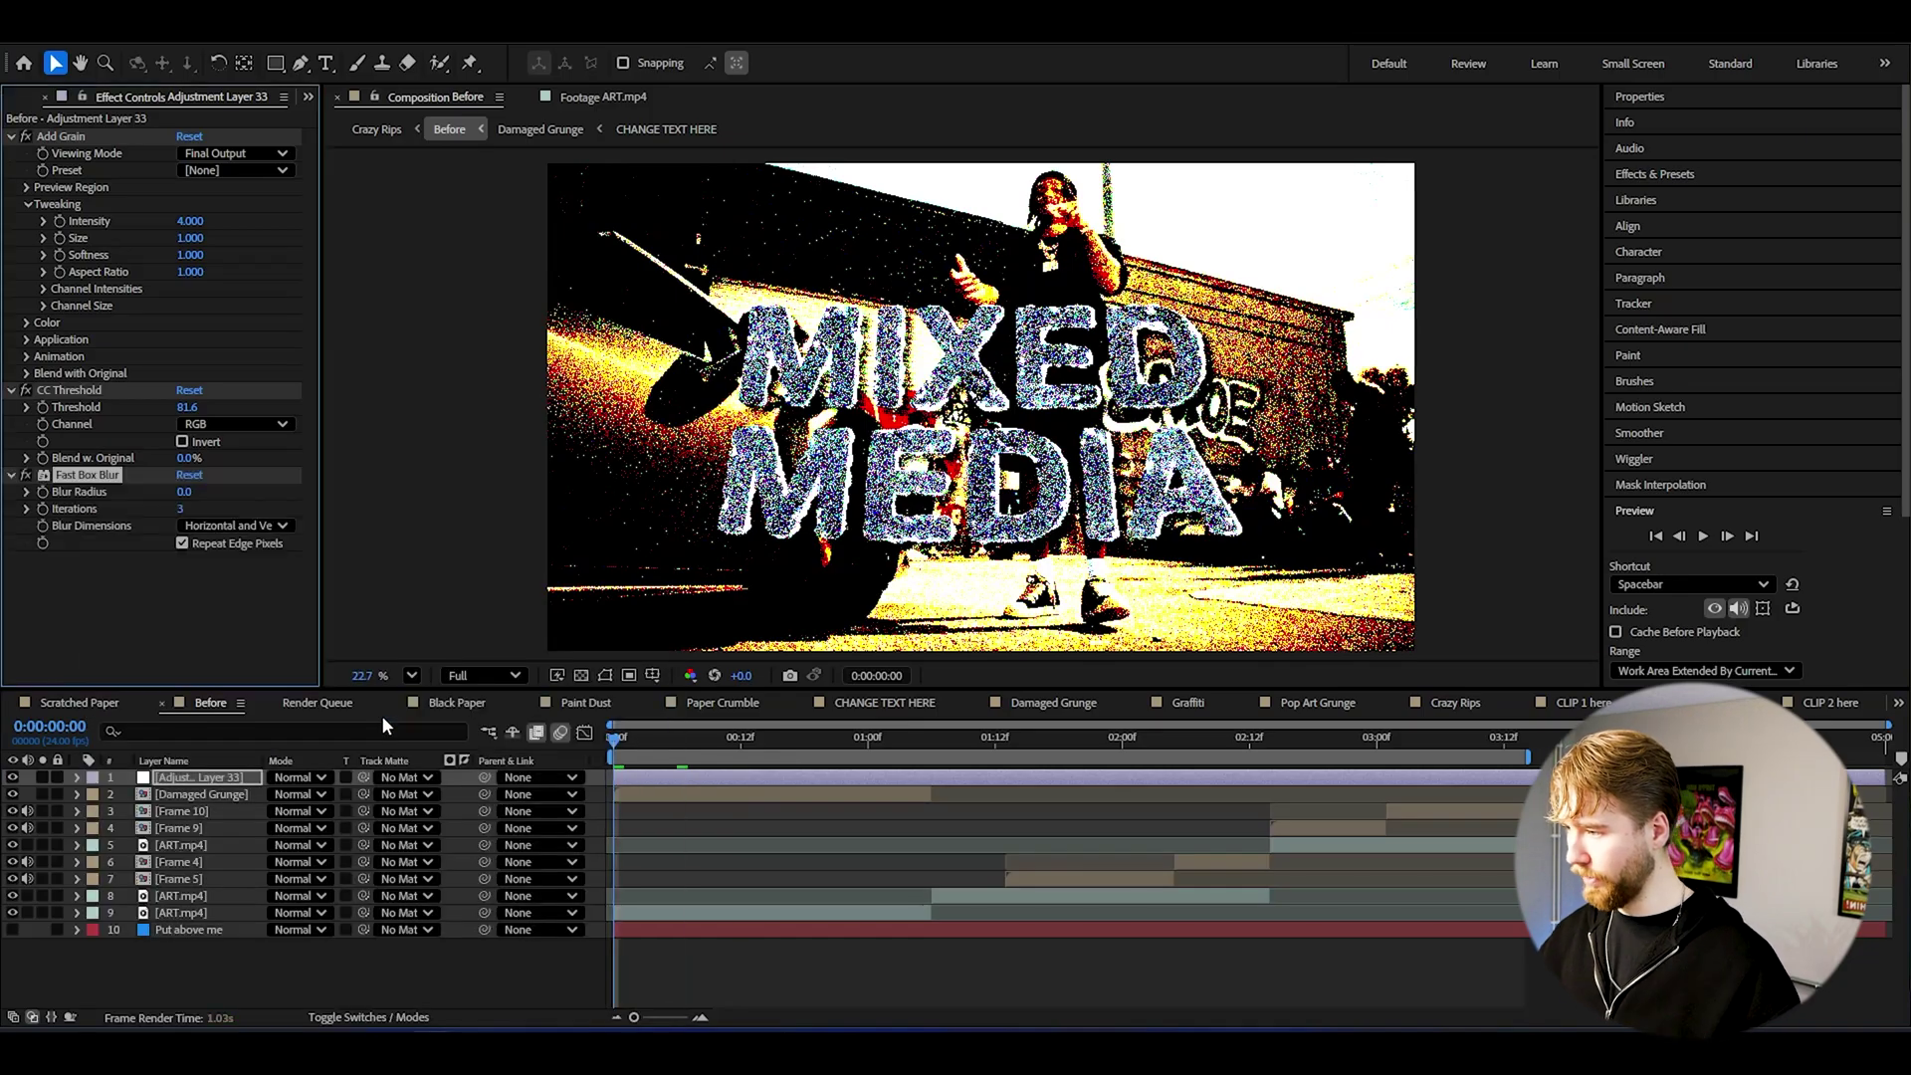
{"action": "key", "text": "Return"}
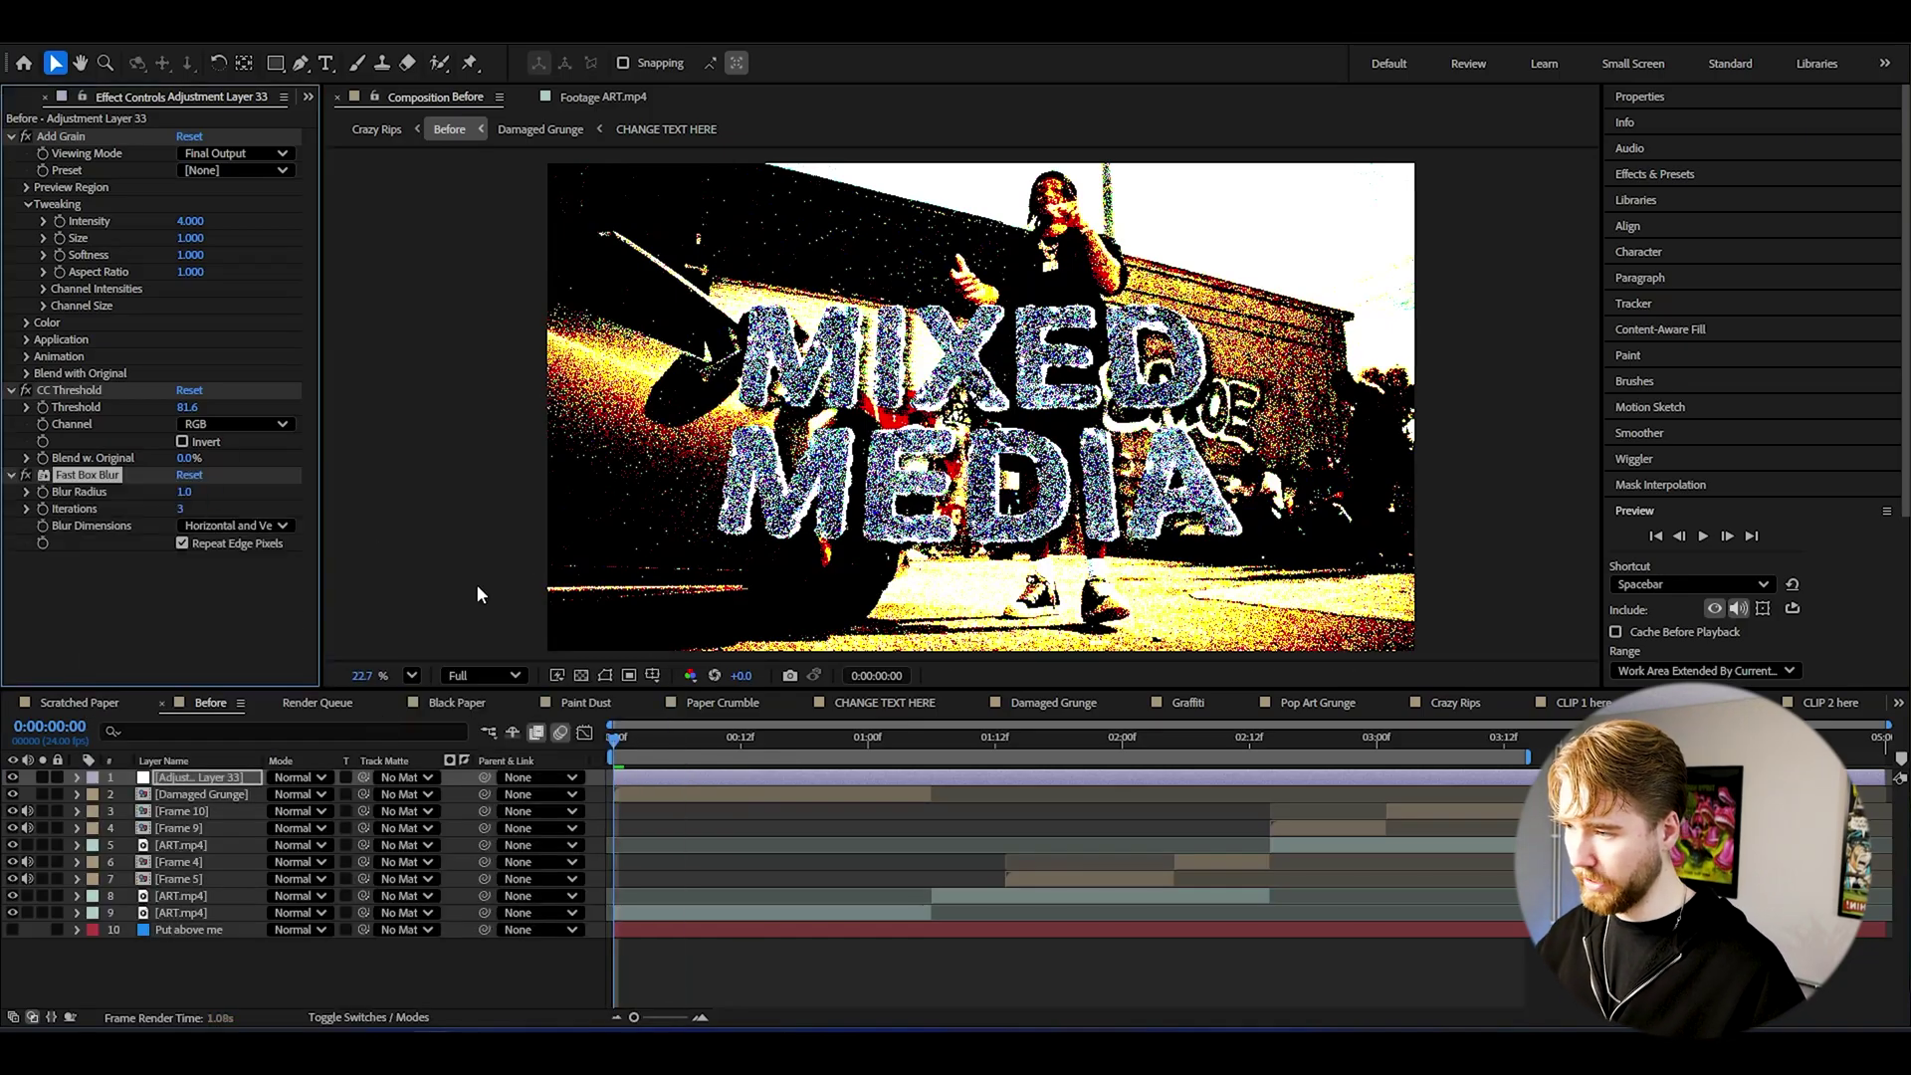
{"action": "left_click", "coordinate": [1897, 702]}
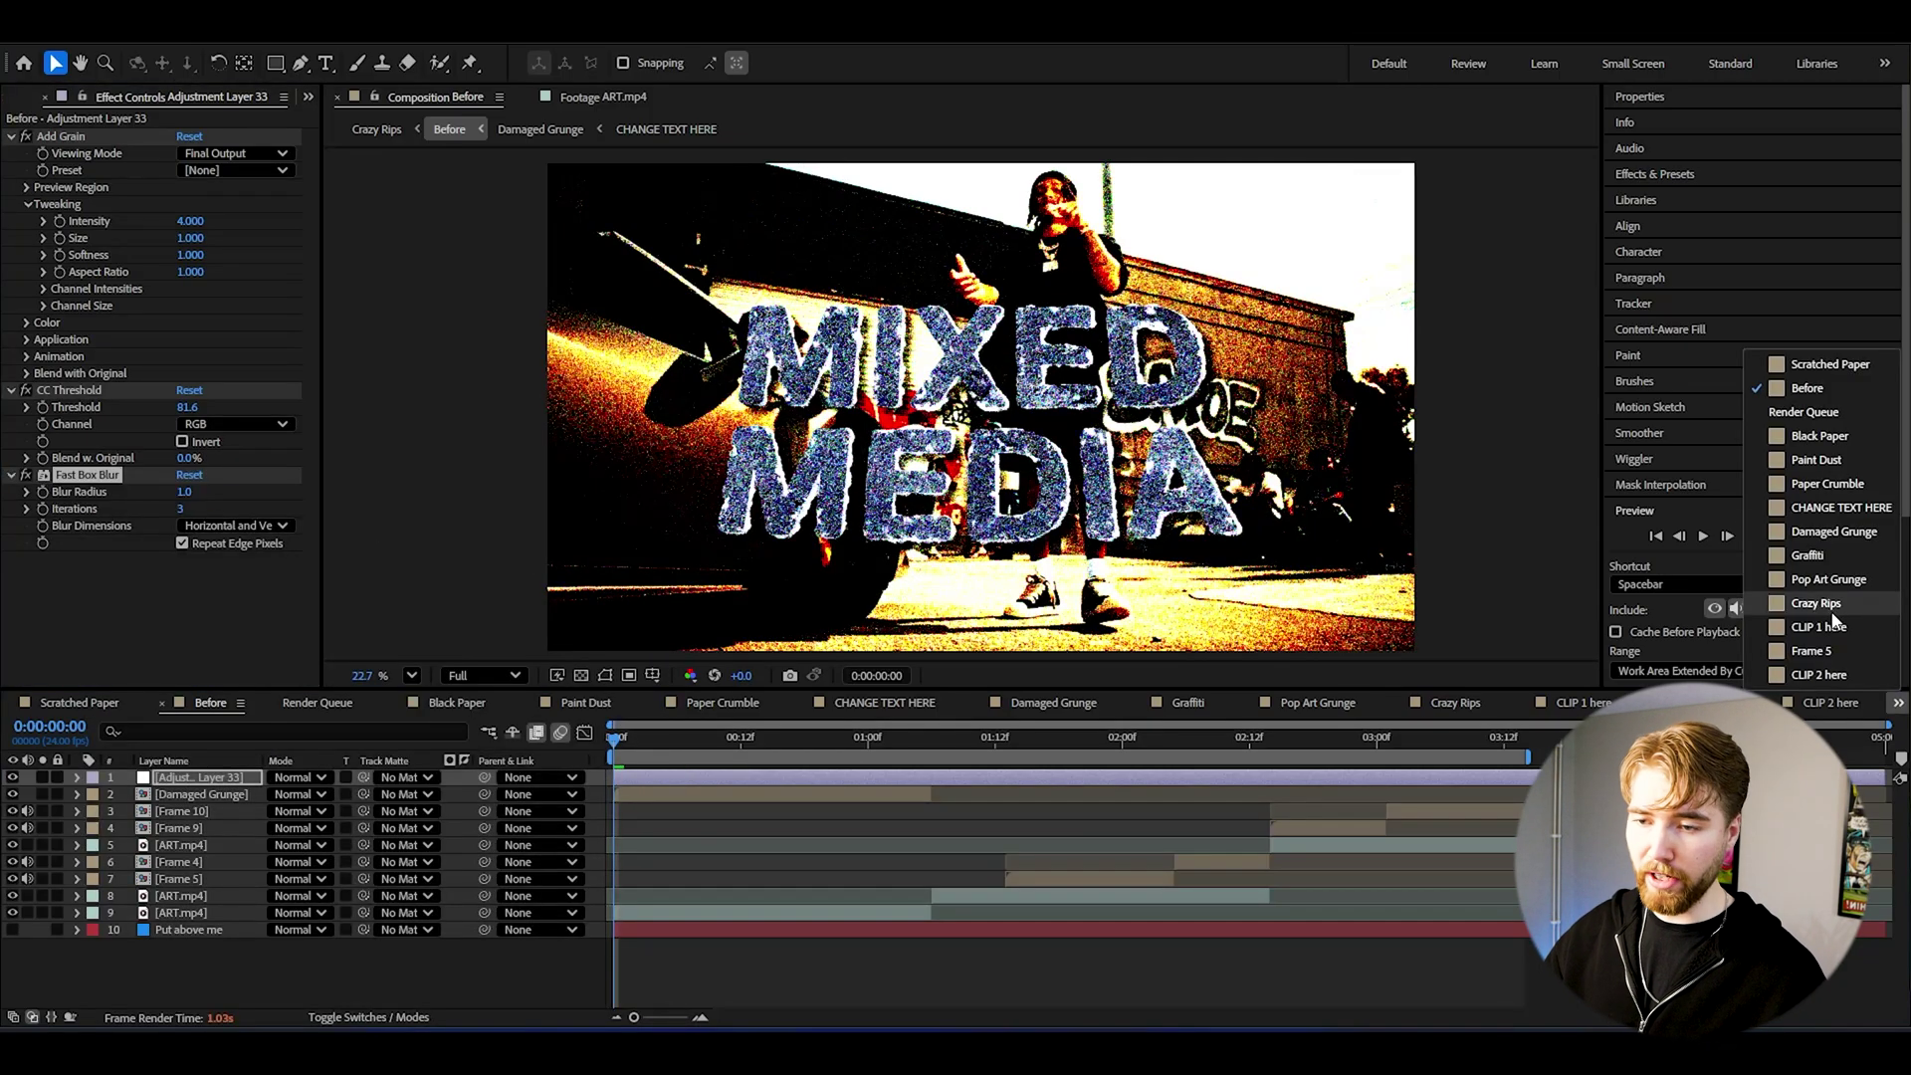
{"action": "key", "text": "Escape"}
{"action": "key", "text": "space"}
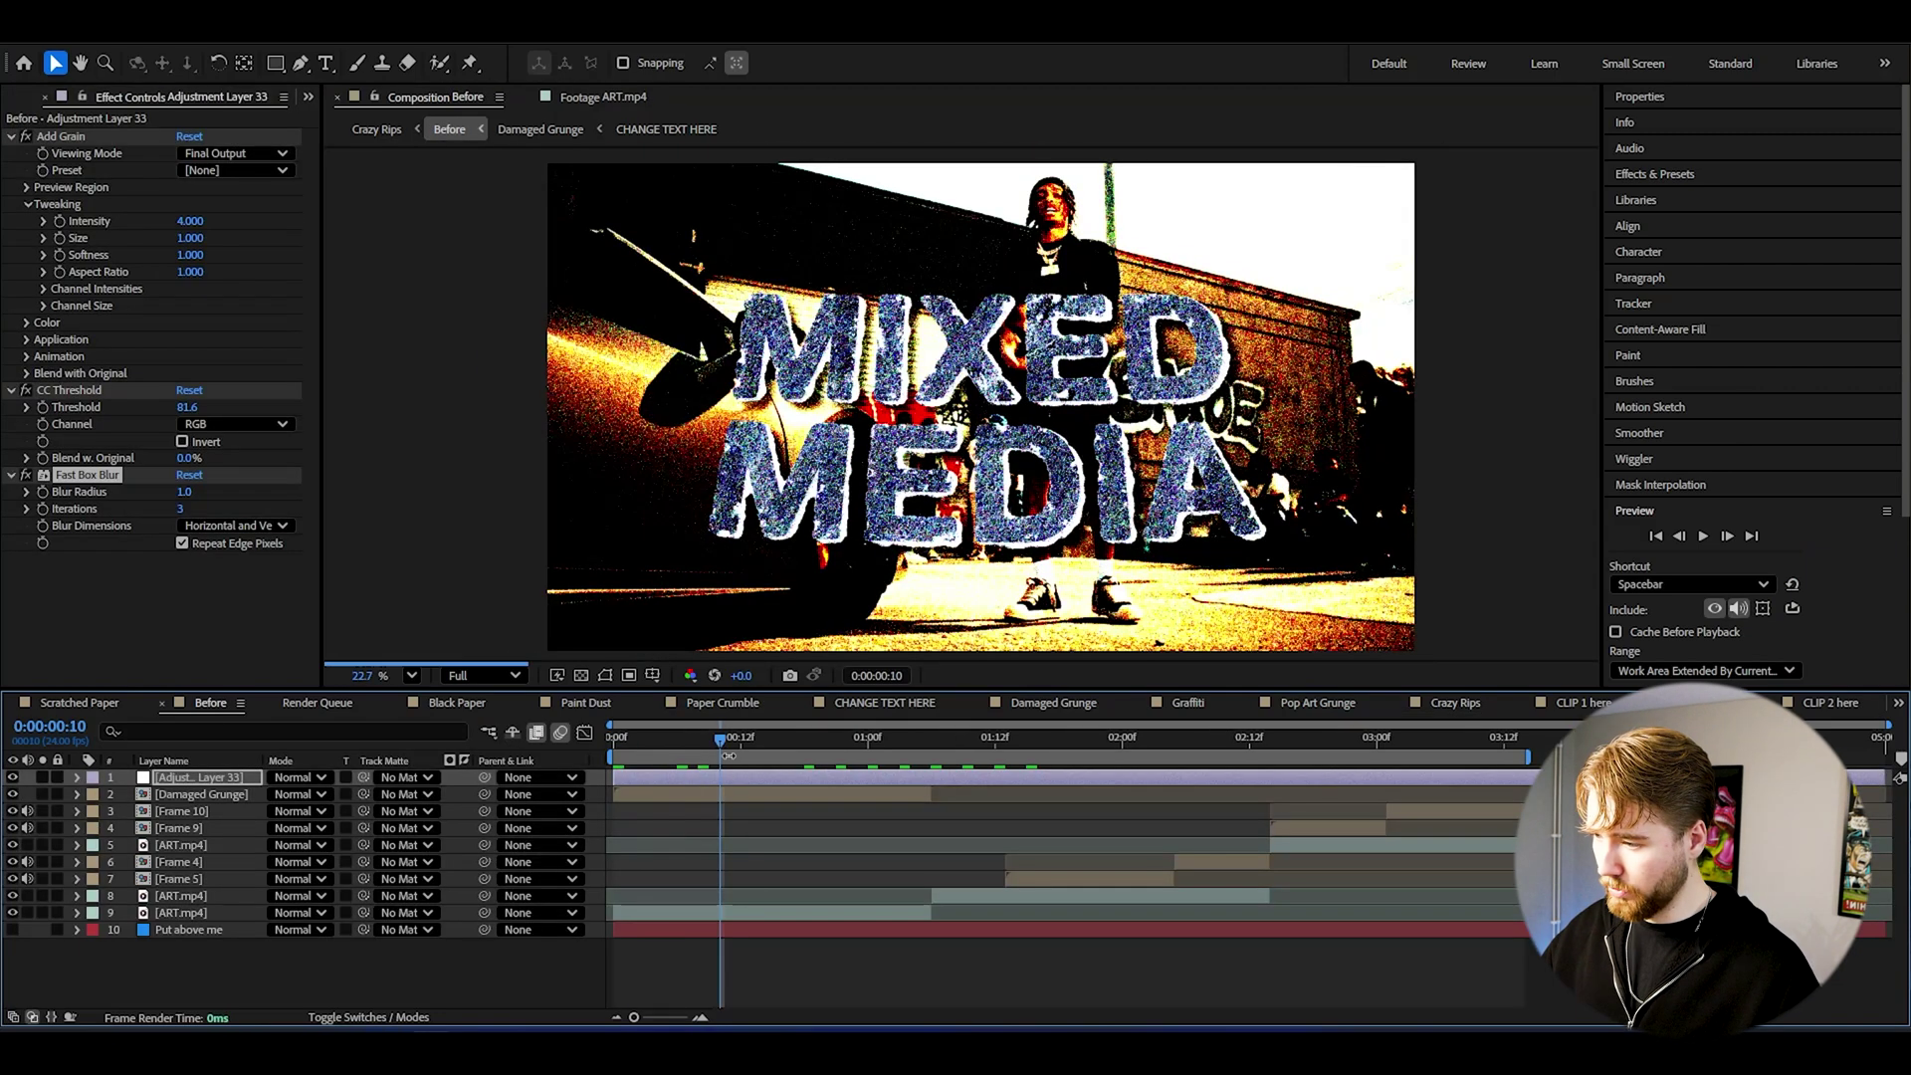
Step: Split the adjustment layer about 9 frames in and at 0:00:01:01, and delete the portion in between
{"action": "left_click_drag", "start_coordinate": [720, 738], "coordinate": [878, 742]}
{"action": "key", "text": "ctrl+shift+d"}
{"action": "key", "text": "ctrl+shift+d"}
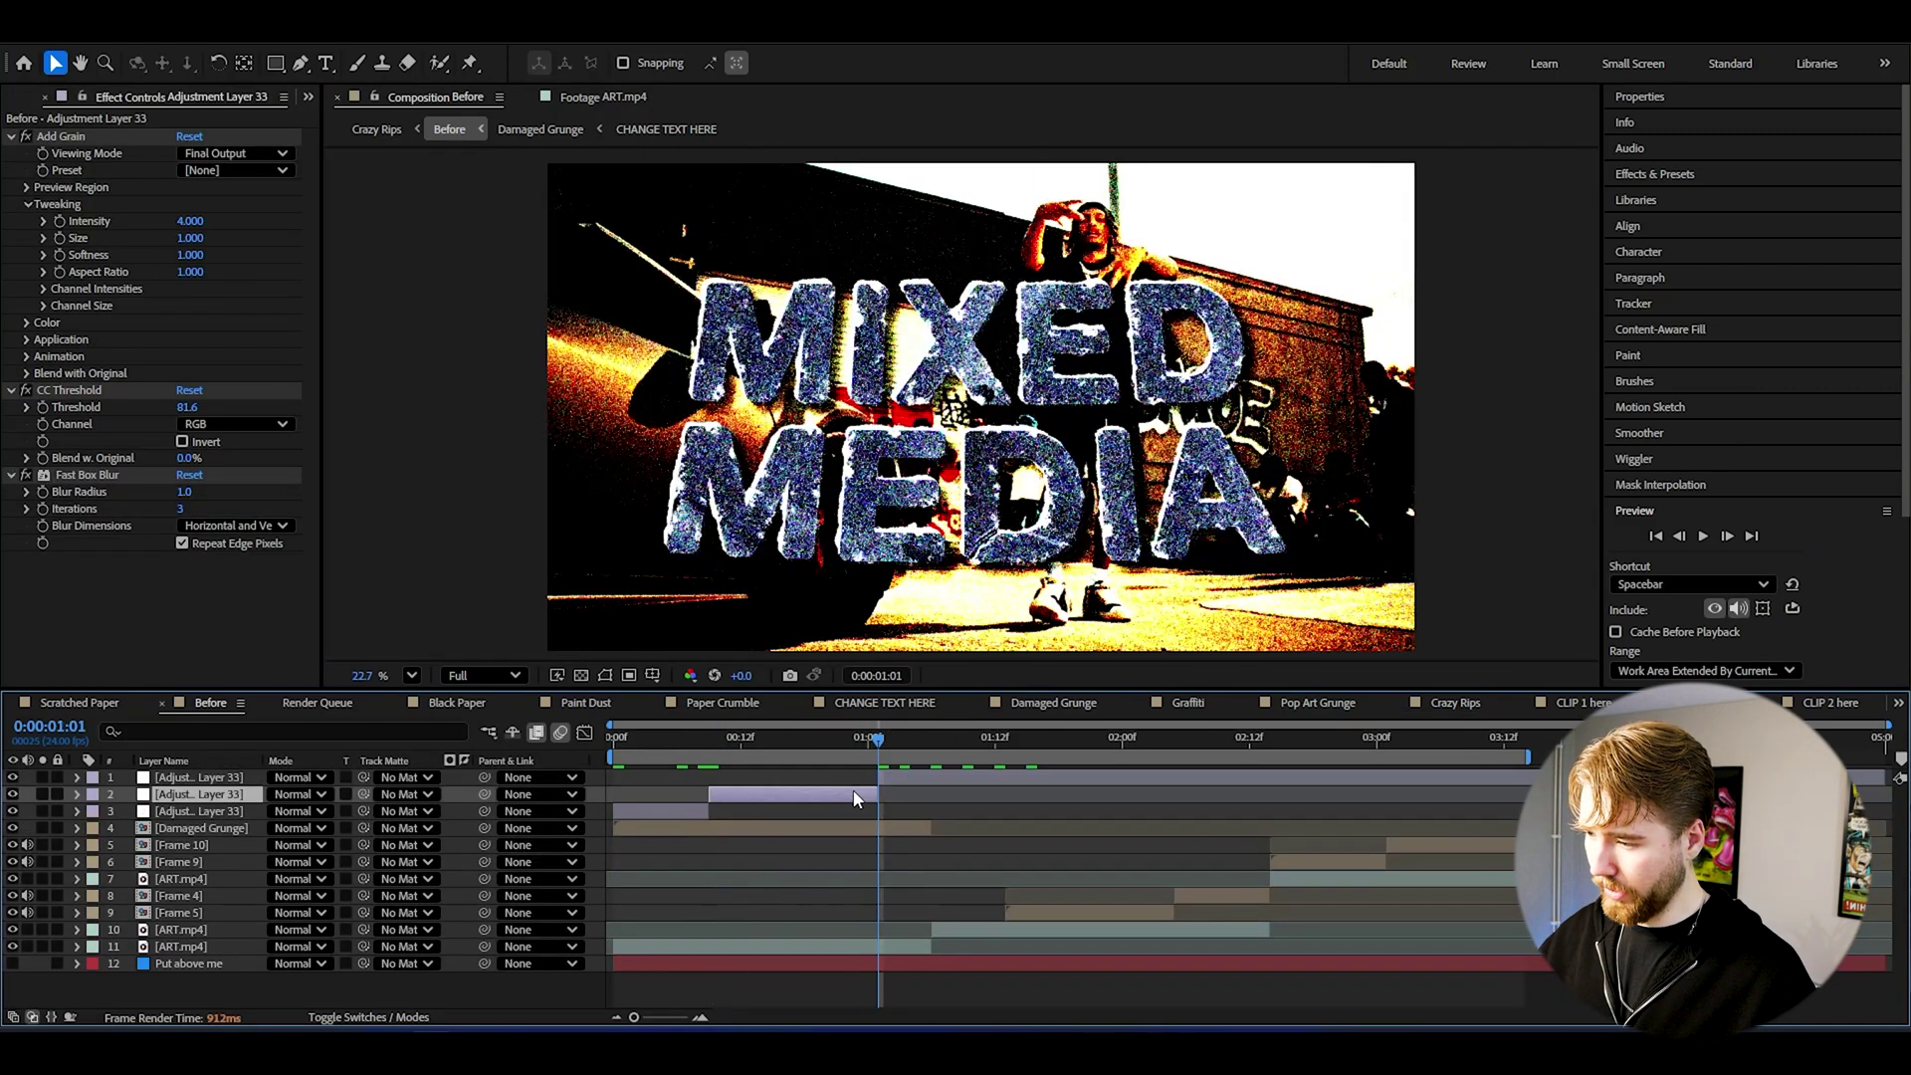
{"action": "key", "text": "Delete"}
Step: Set the remaining segment's CC Threshold to the Luminance channel with a threshold of 61.2, and split that segment at 0:00:01:18
{"action": "left_click", "coordinate": [196, 426]}
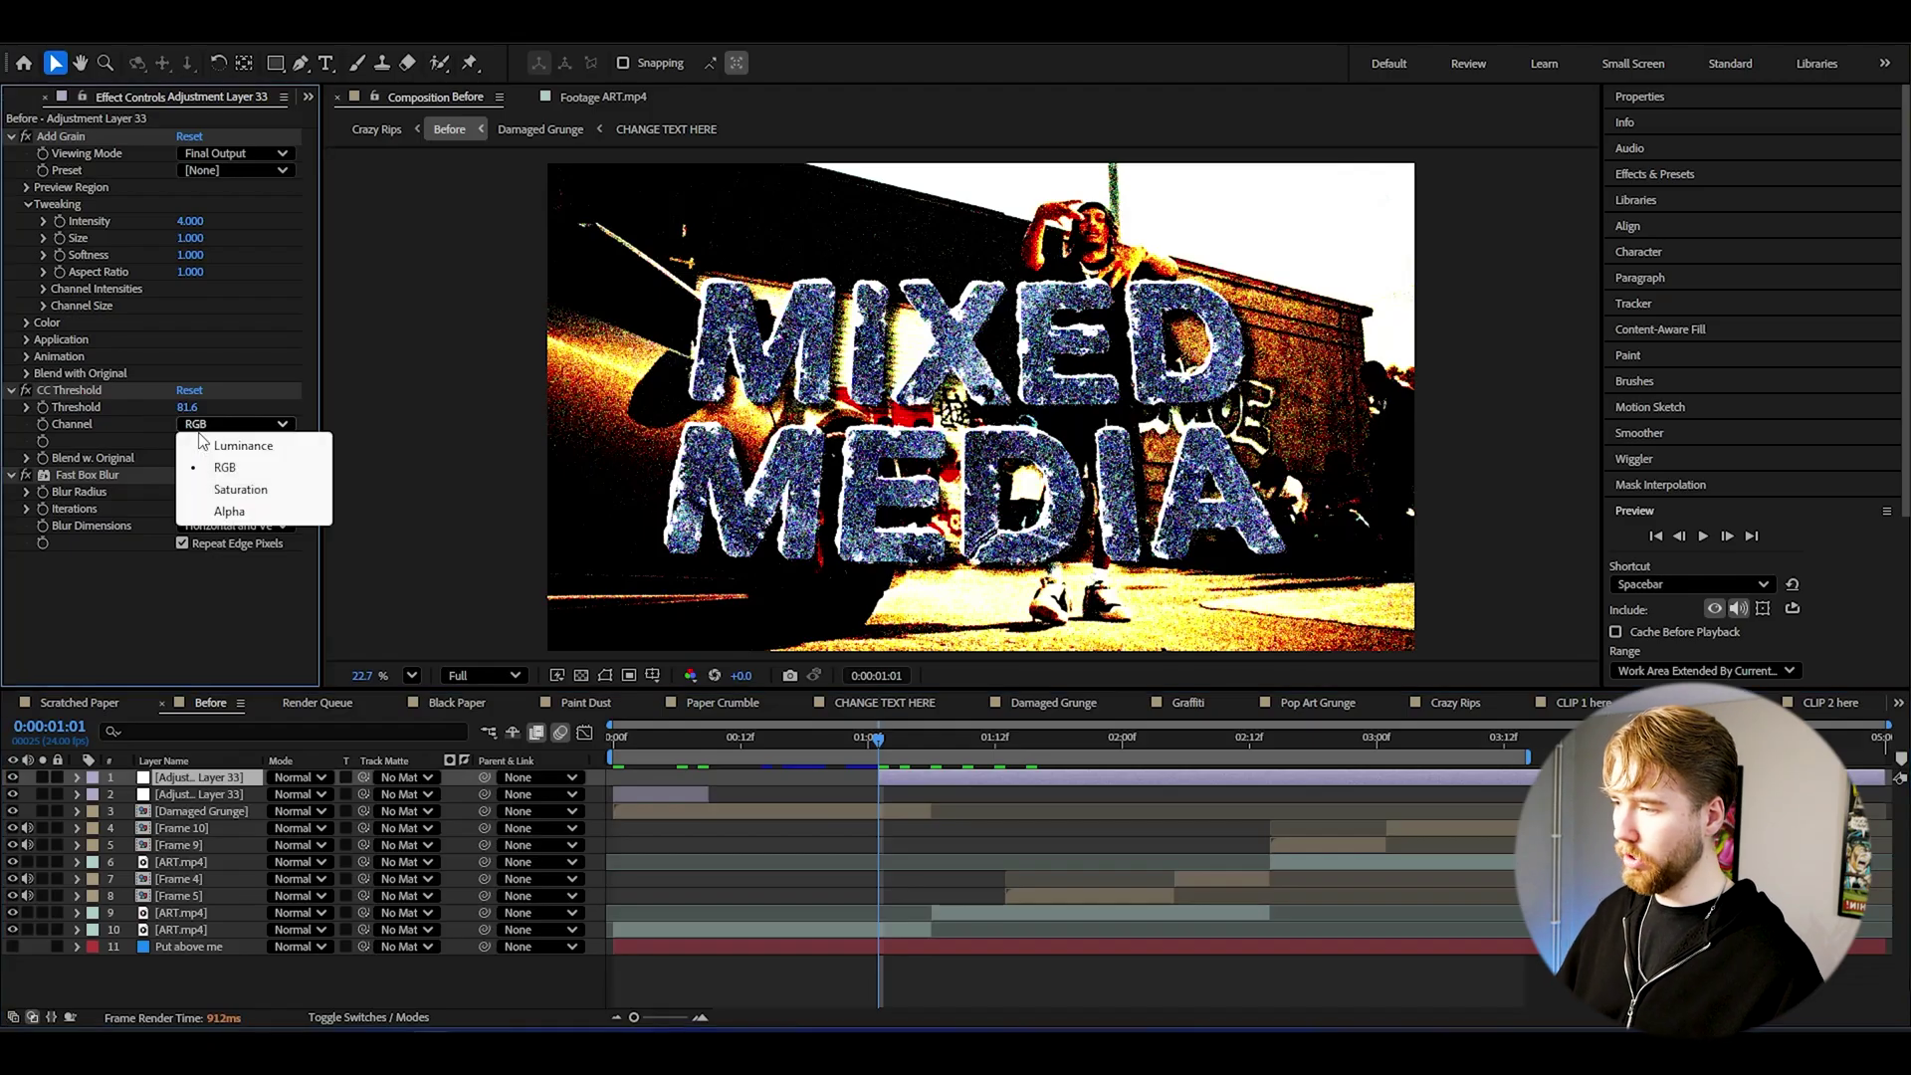
{"action": "left_click", "coordinate": [210, 447]}
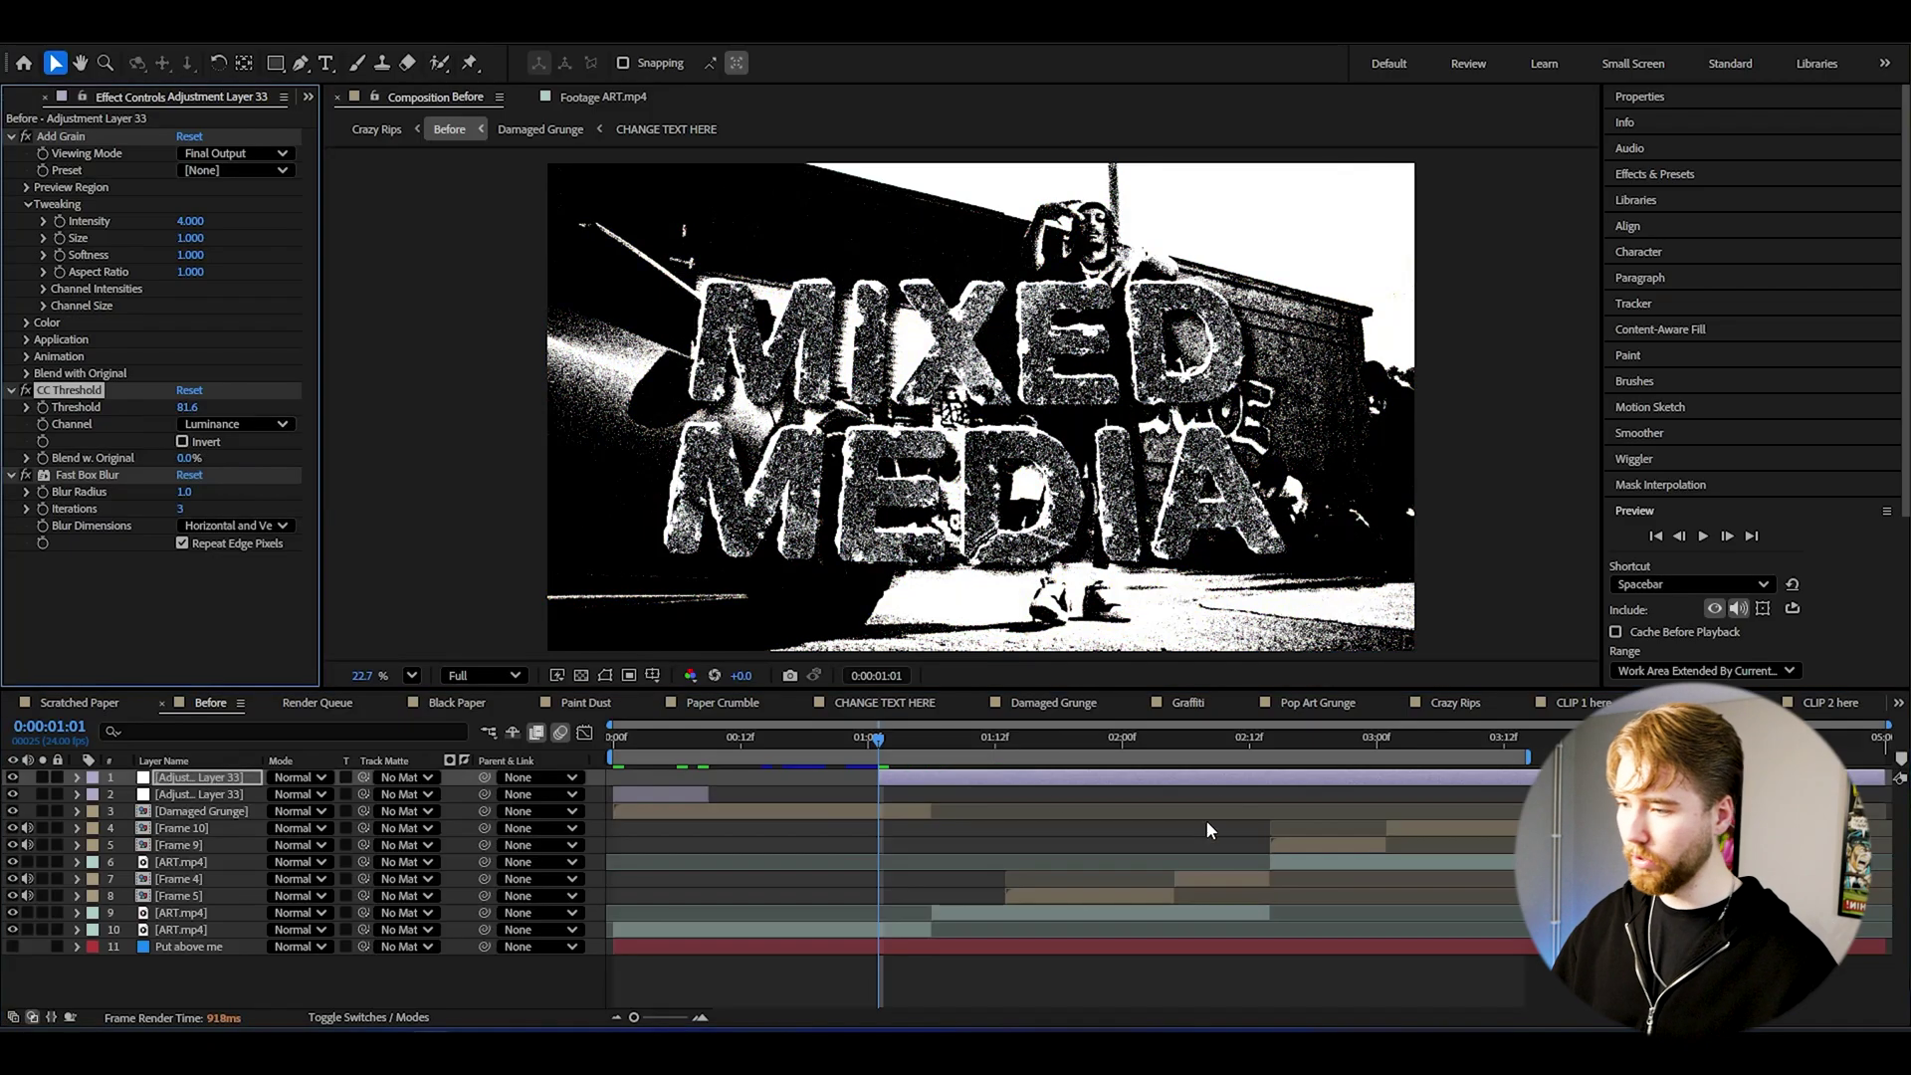
{"action": "left_click", "coordinate": [1027, 744]}
{"action": "left_click_drag", "start_coordinate": [1033, 744], "coordinate": [1057, 749]}
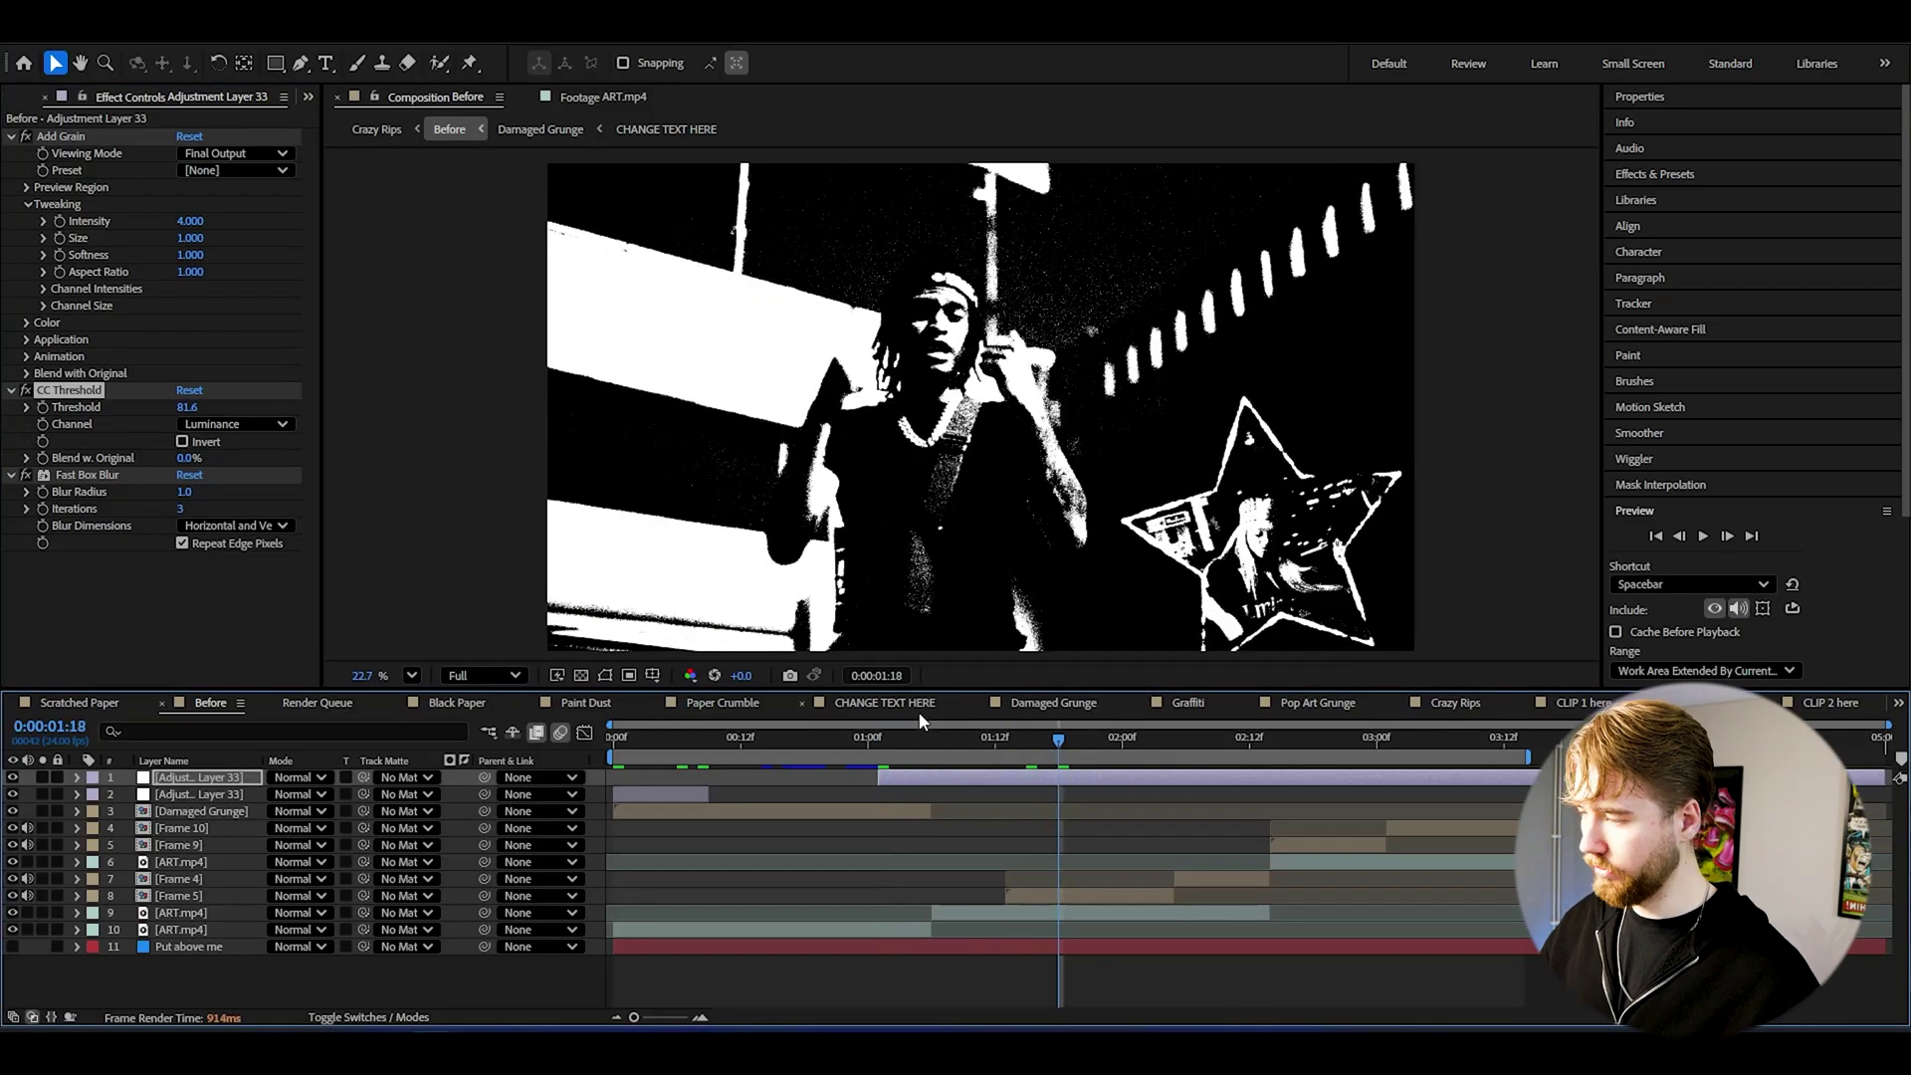
{"action": "key", "text": "ctrl+shift+d"}
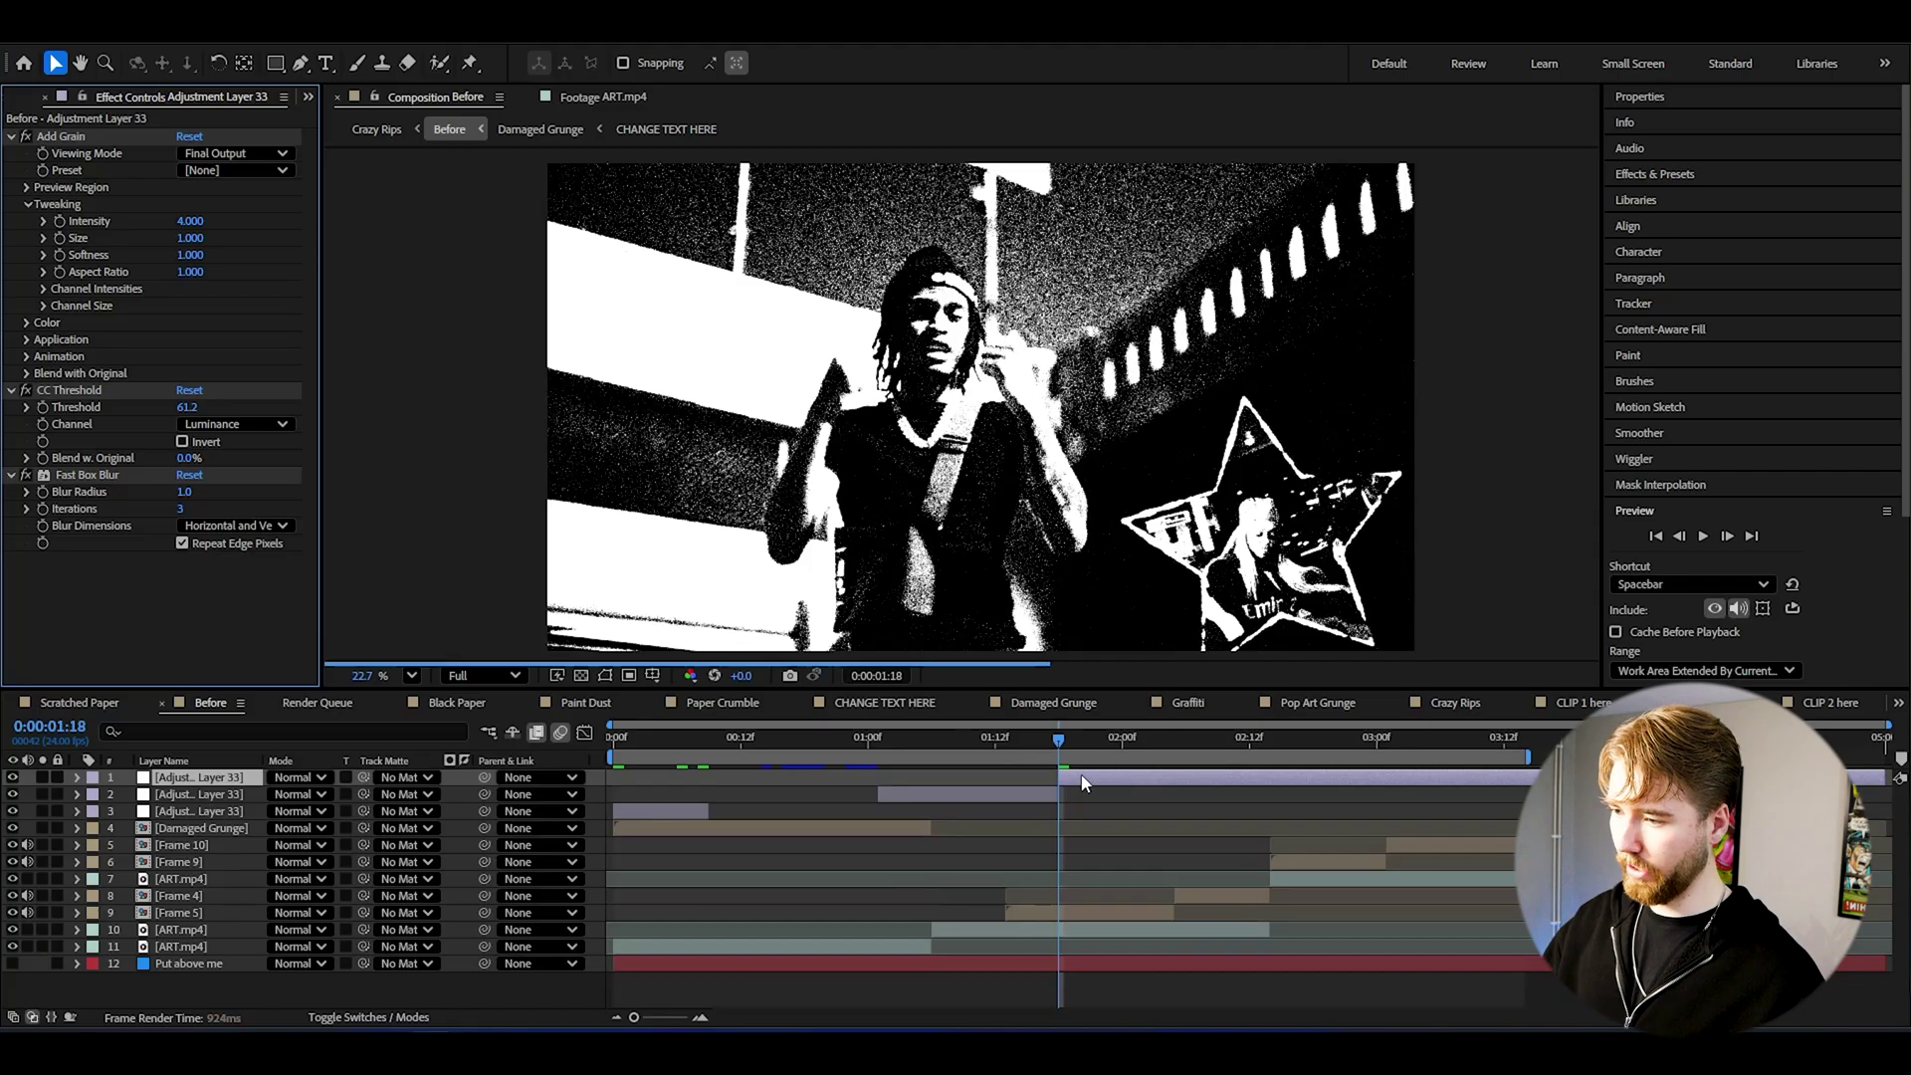
Step: Split the adjustment layer at 0:00:02:14 and delete the portion between 0:00:01:18 and that cut
{"action": "left_click", "coordinate": [1270, 741]}
{"action": "key", "text": "ctrl+shift+d"}
{"action": "left_click", "coordinate": [1250, 794]}
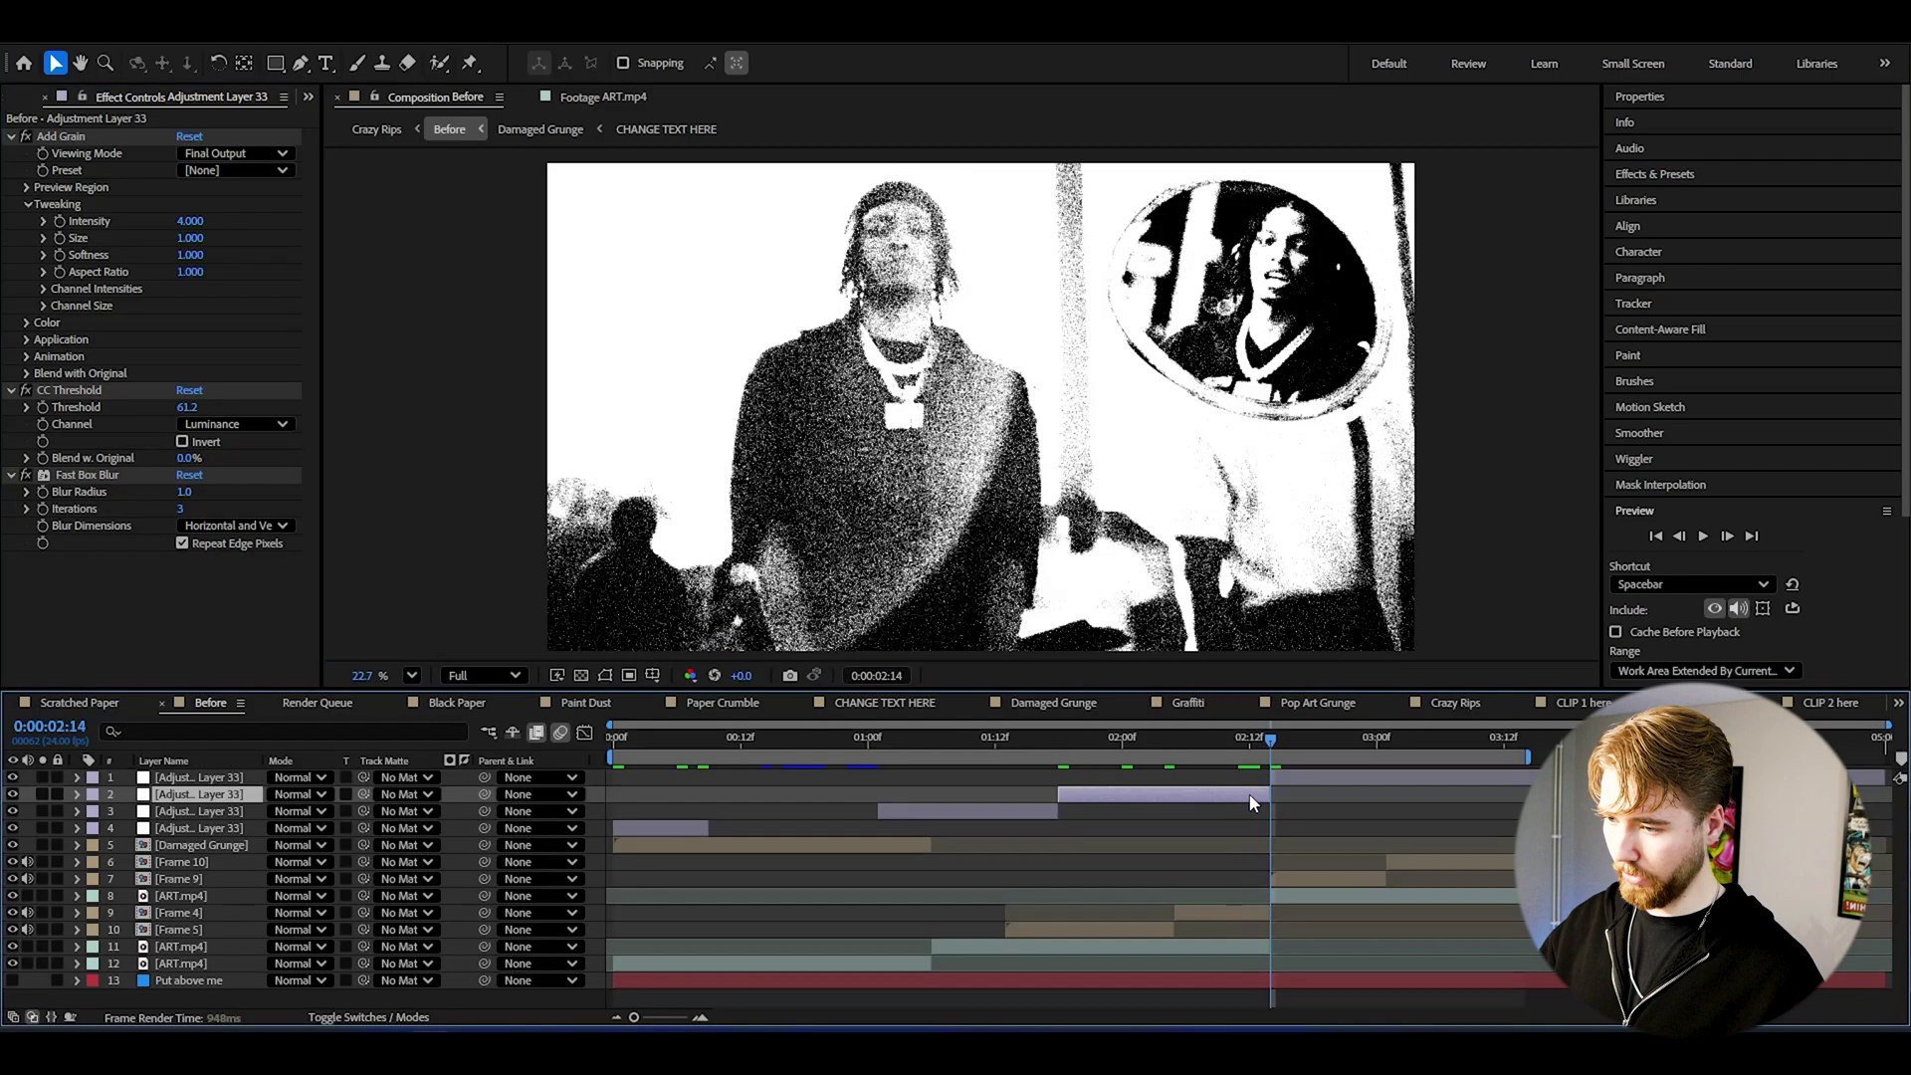
{"action": "key", "text": "Delete"}
{"action": "left_click", "coordinate": [1300, 779]}
Step: Try the Saturation channel on the last segment's CC Threshold, undo it, and invert the threshold instead
{"action": "left_click", "coordinate": [224, 424]}
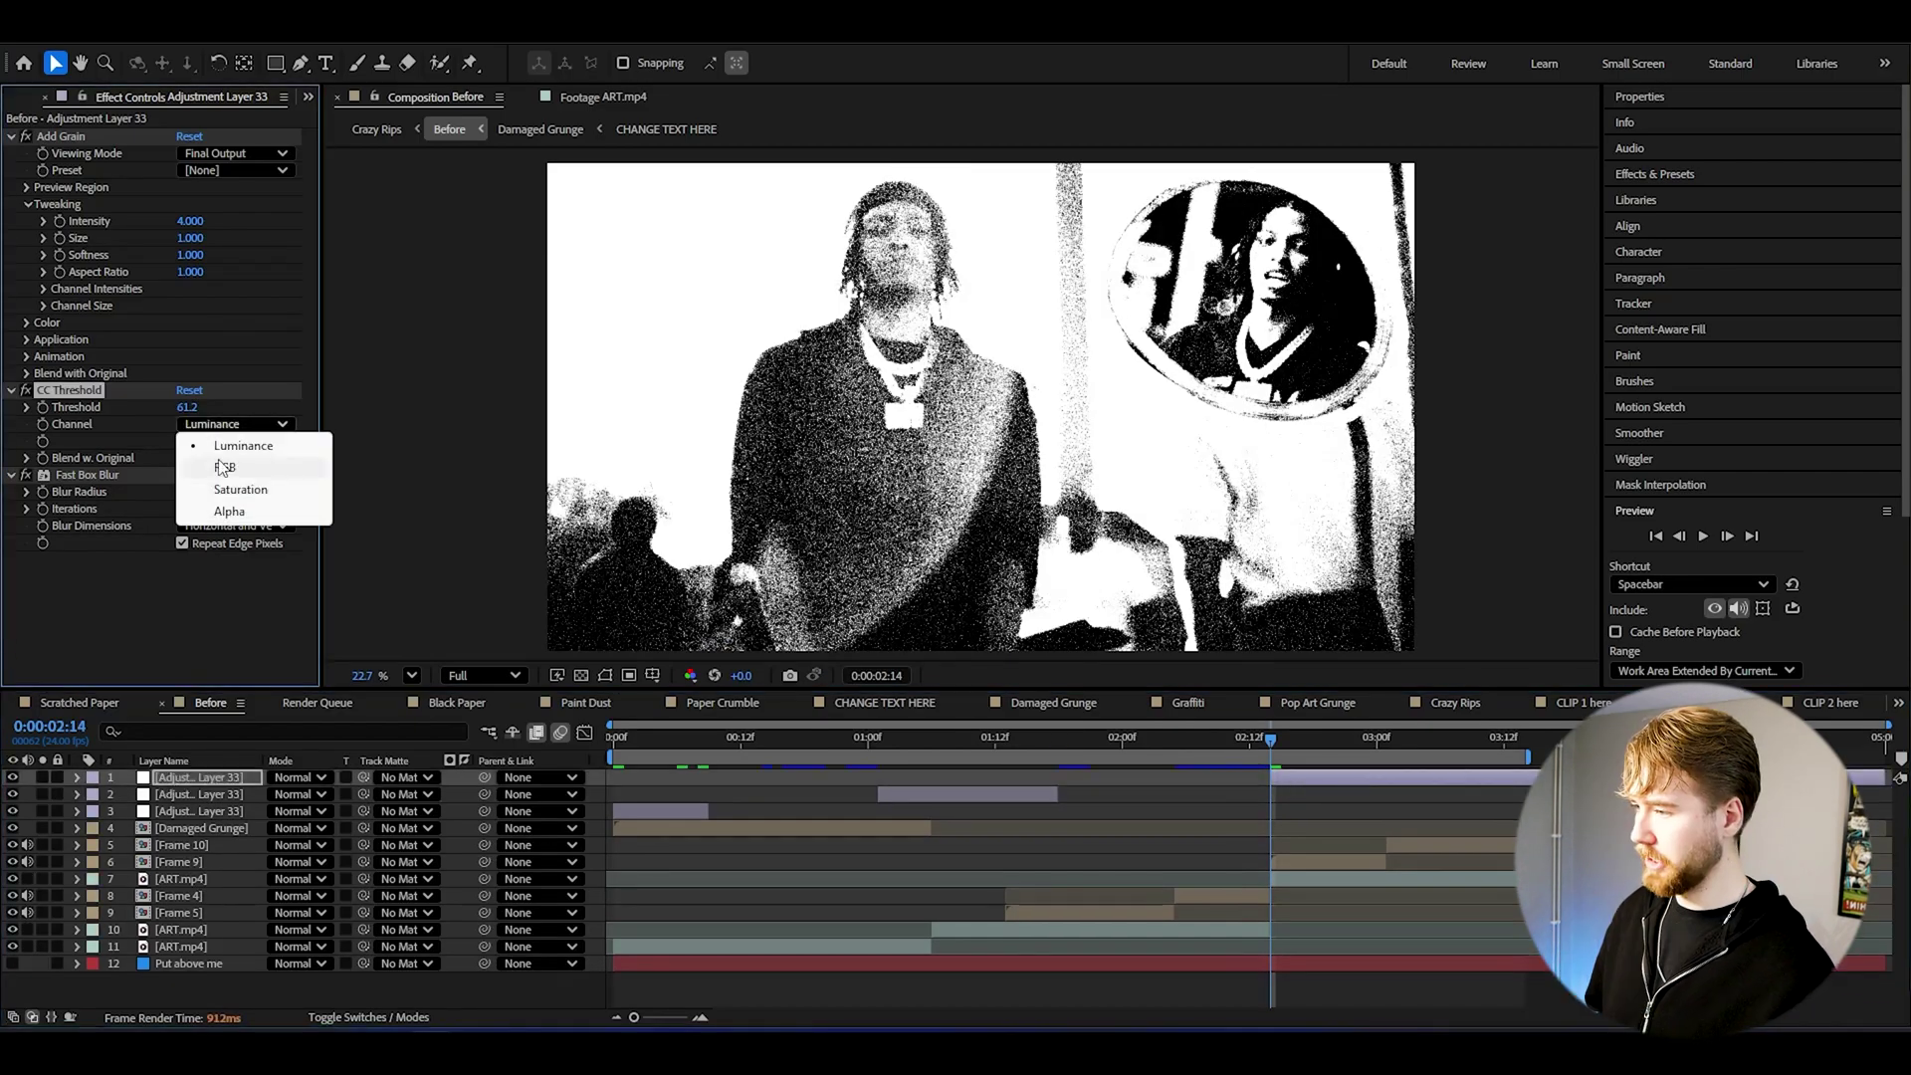
{"action": "left_click", "coordinate": [241, 491]}
{"action": "key", "text": "ctrl+z"}
{"action": "left_click", "coordinate": [182, 440]}
Step: Cut the inverted adjustment layer about 3 frames in and at 0:00:02:22, and delete the portion in between
{"action": "left_click_drag", "start_coordinate": [1268, 737], "coordinate": [1361, 743]}
{"action": "key", "text": "ctrl+shift+d"}
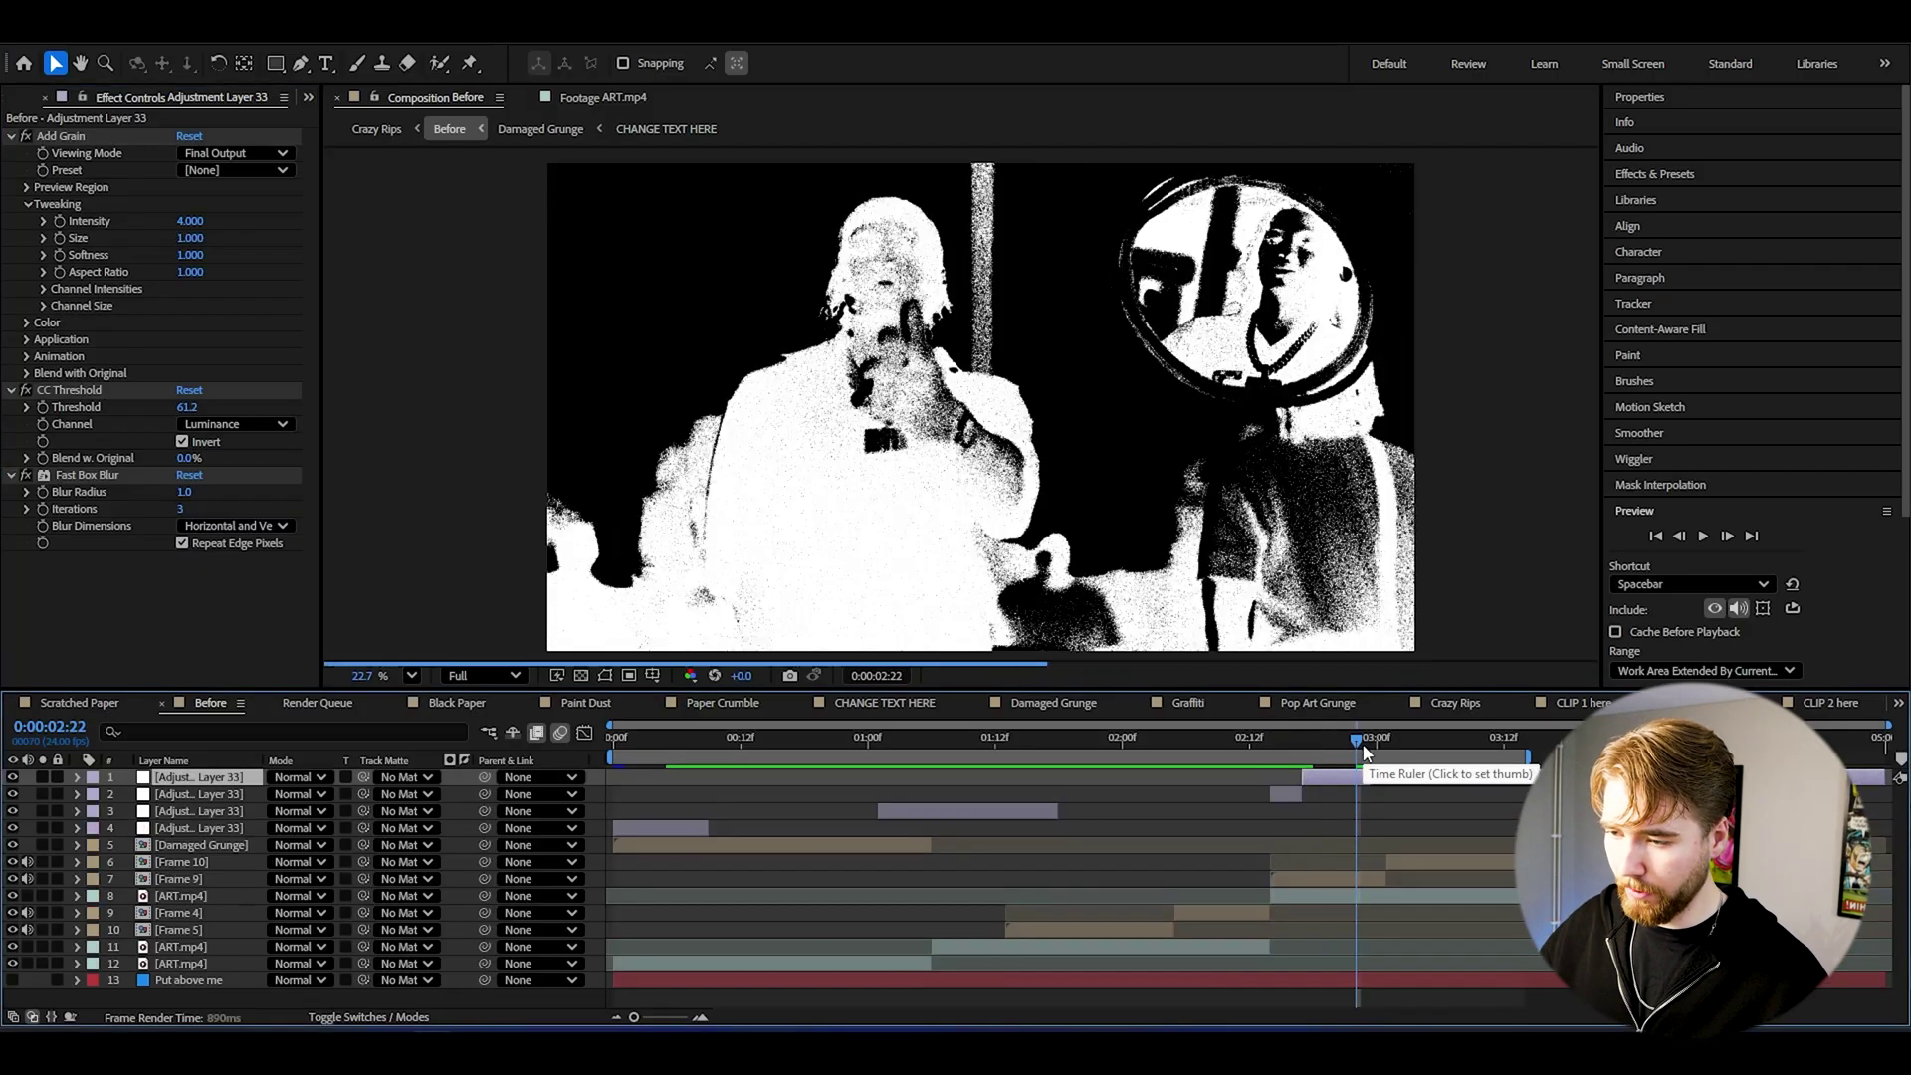
{"action": "key", "text": "ctrl+shift+d"}
{"action": "left_click", "coordinate": [1333, 793]}
{"action": "key", "text": "Delete"}
Step: Remove CC Threshold from the adjustment segment starting at 0:00:02:22 and set its Add Grain intensity to 7
{"action": "left_click", "coordinate": [77, 396]}
{"action": "key", "text": "Delete"}
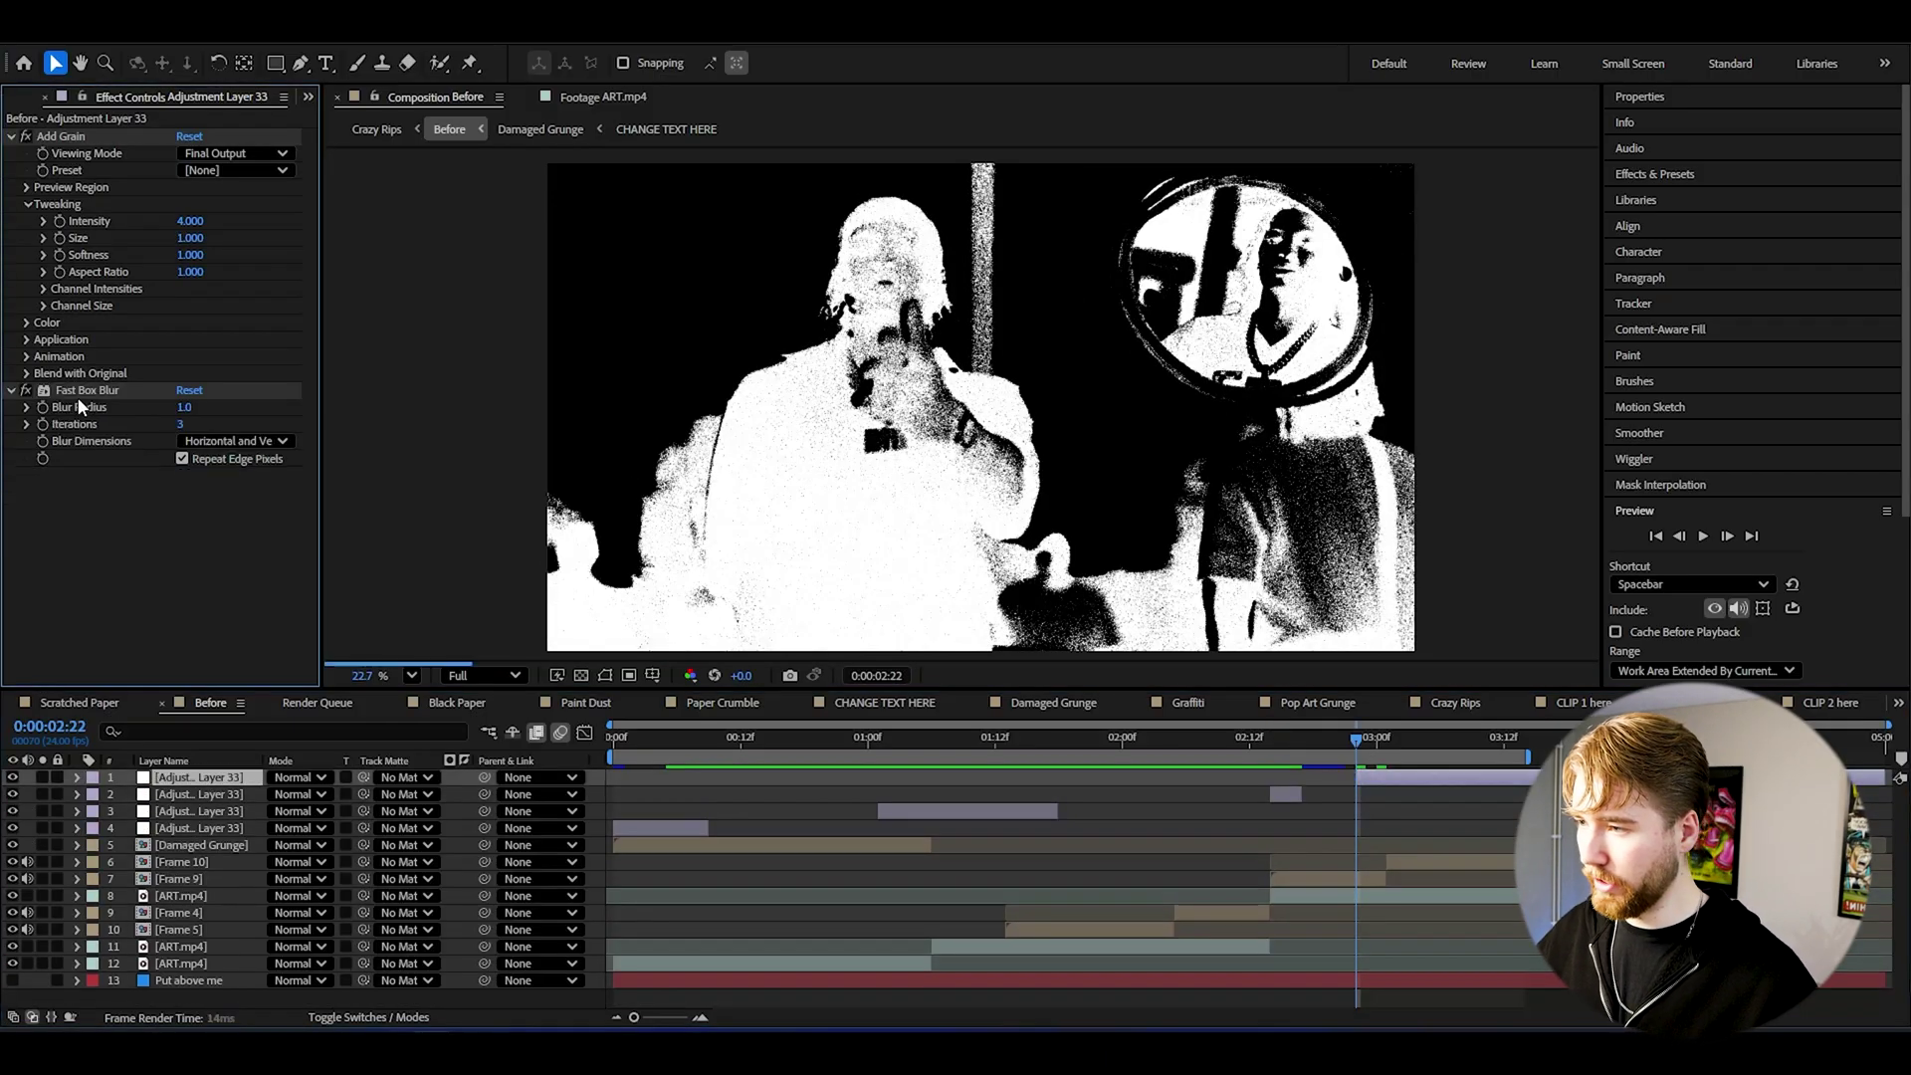
{"action": "left_click", "coordinate": [191, 221]}
{"action": "type", "text": "7"}
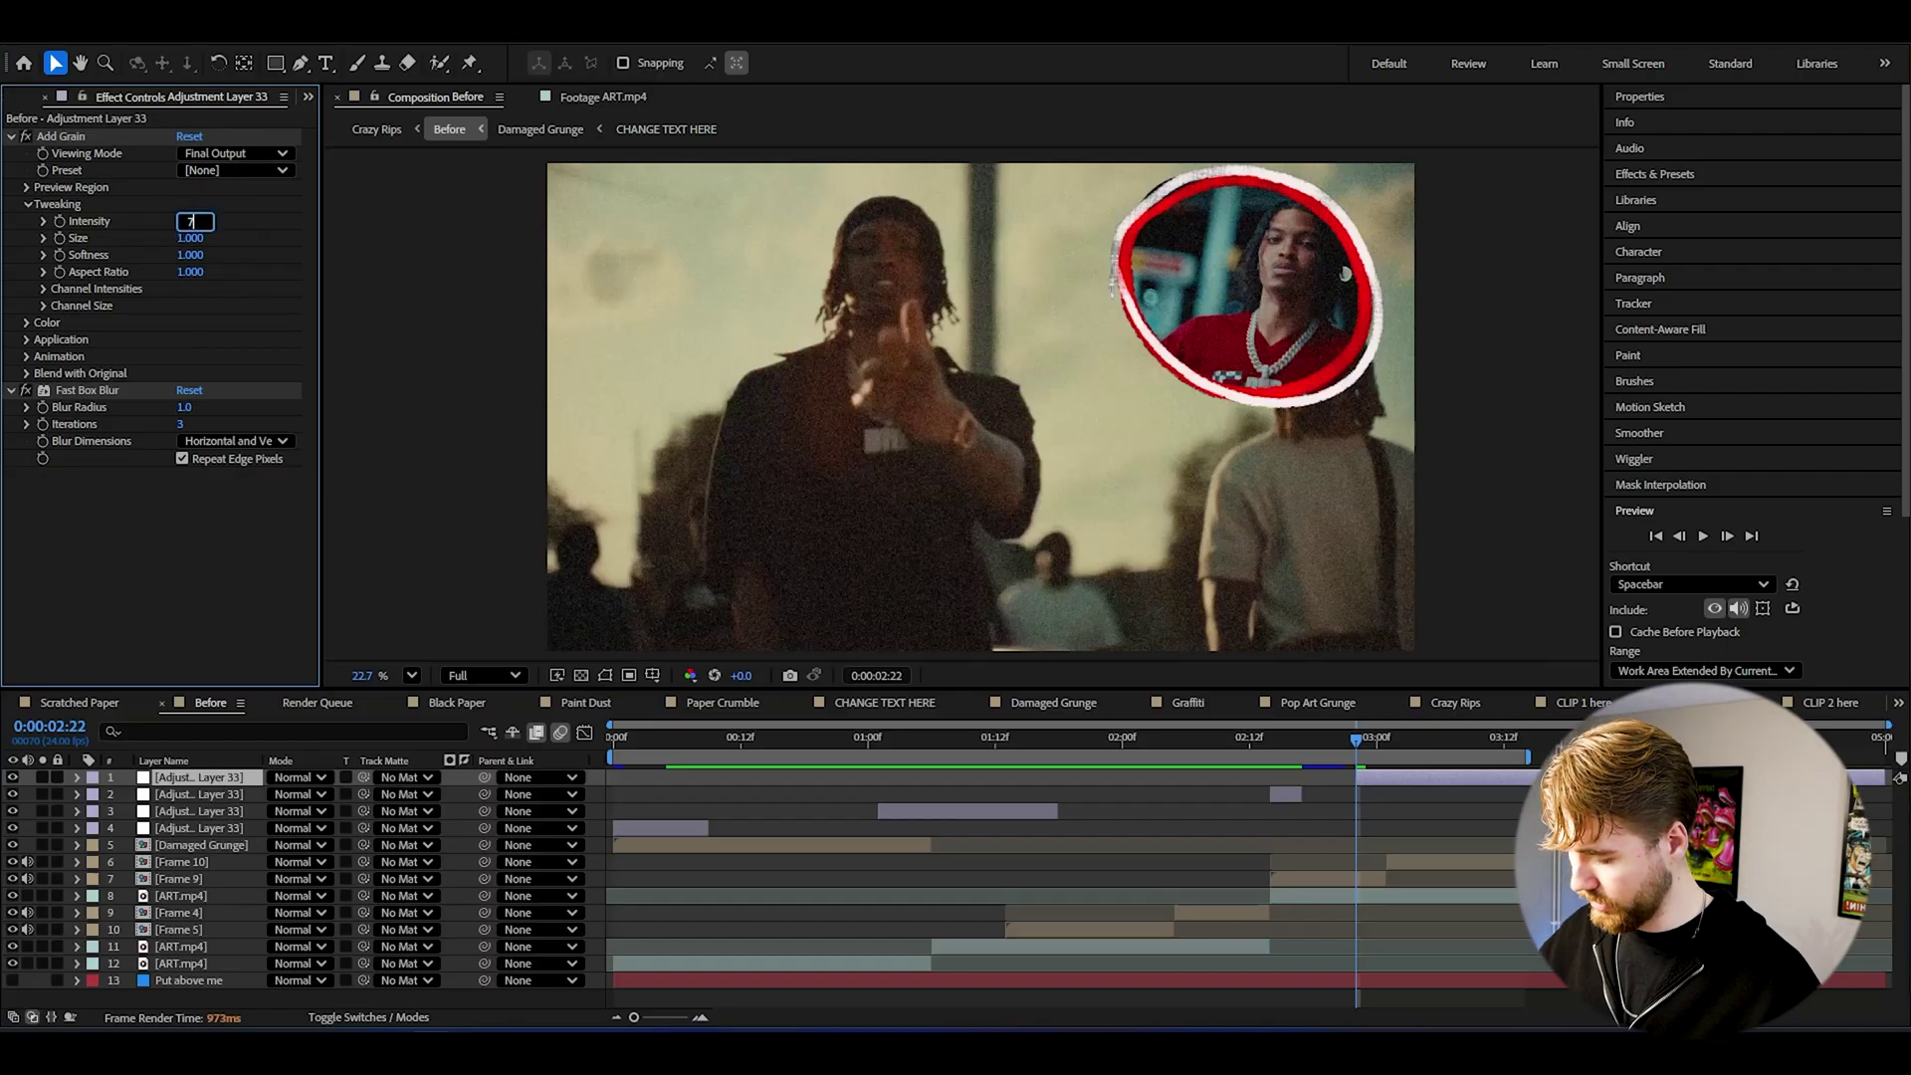
{"action": "key", "text": "Return"}
Step: Cut the grain-only adjustment segment at 0:00:03:04, delete the remainder, and play back the Before composition
{"action": "left_click", "coordinate": [1418, 737]}
{"action": "key", "text": "ctrl+shift+d"}
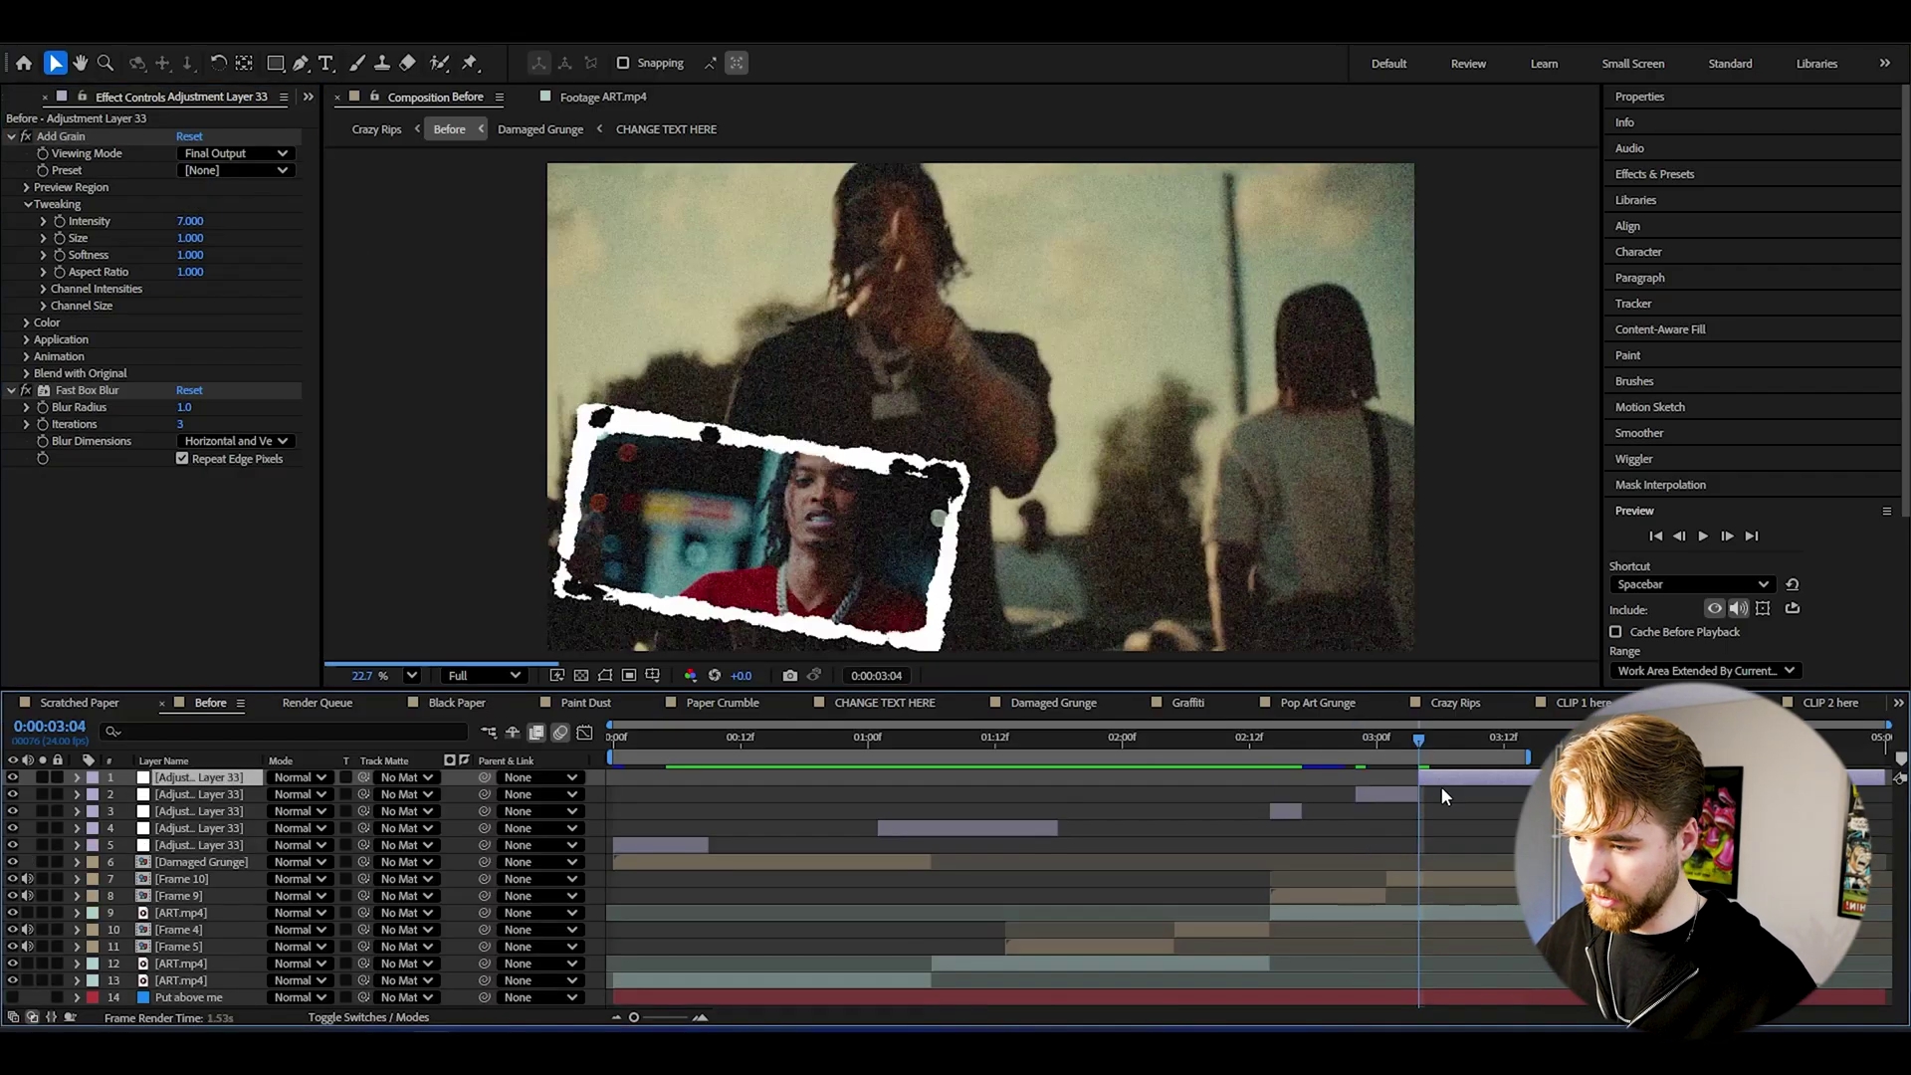
{"action": "key", "text": "Delete"}
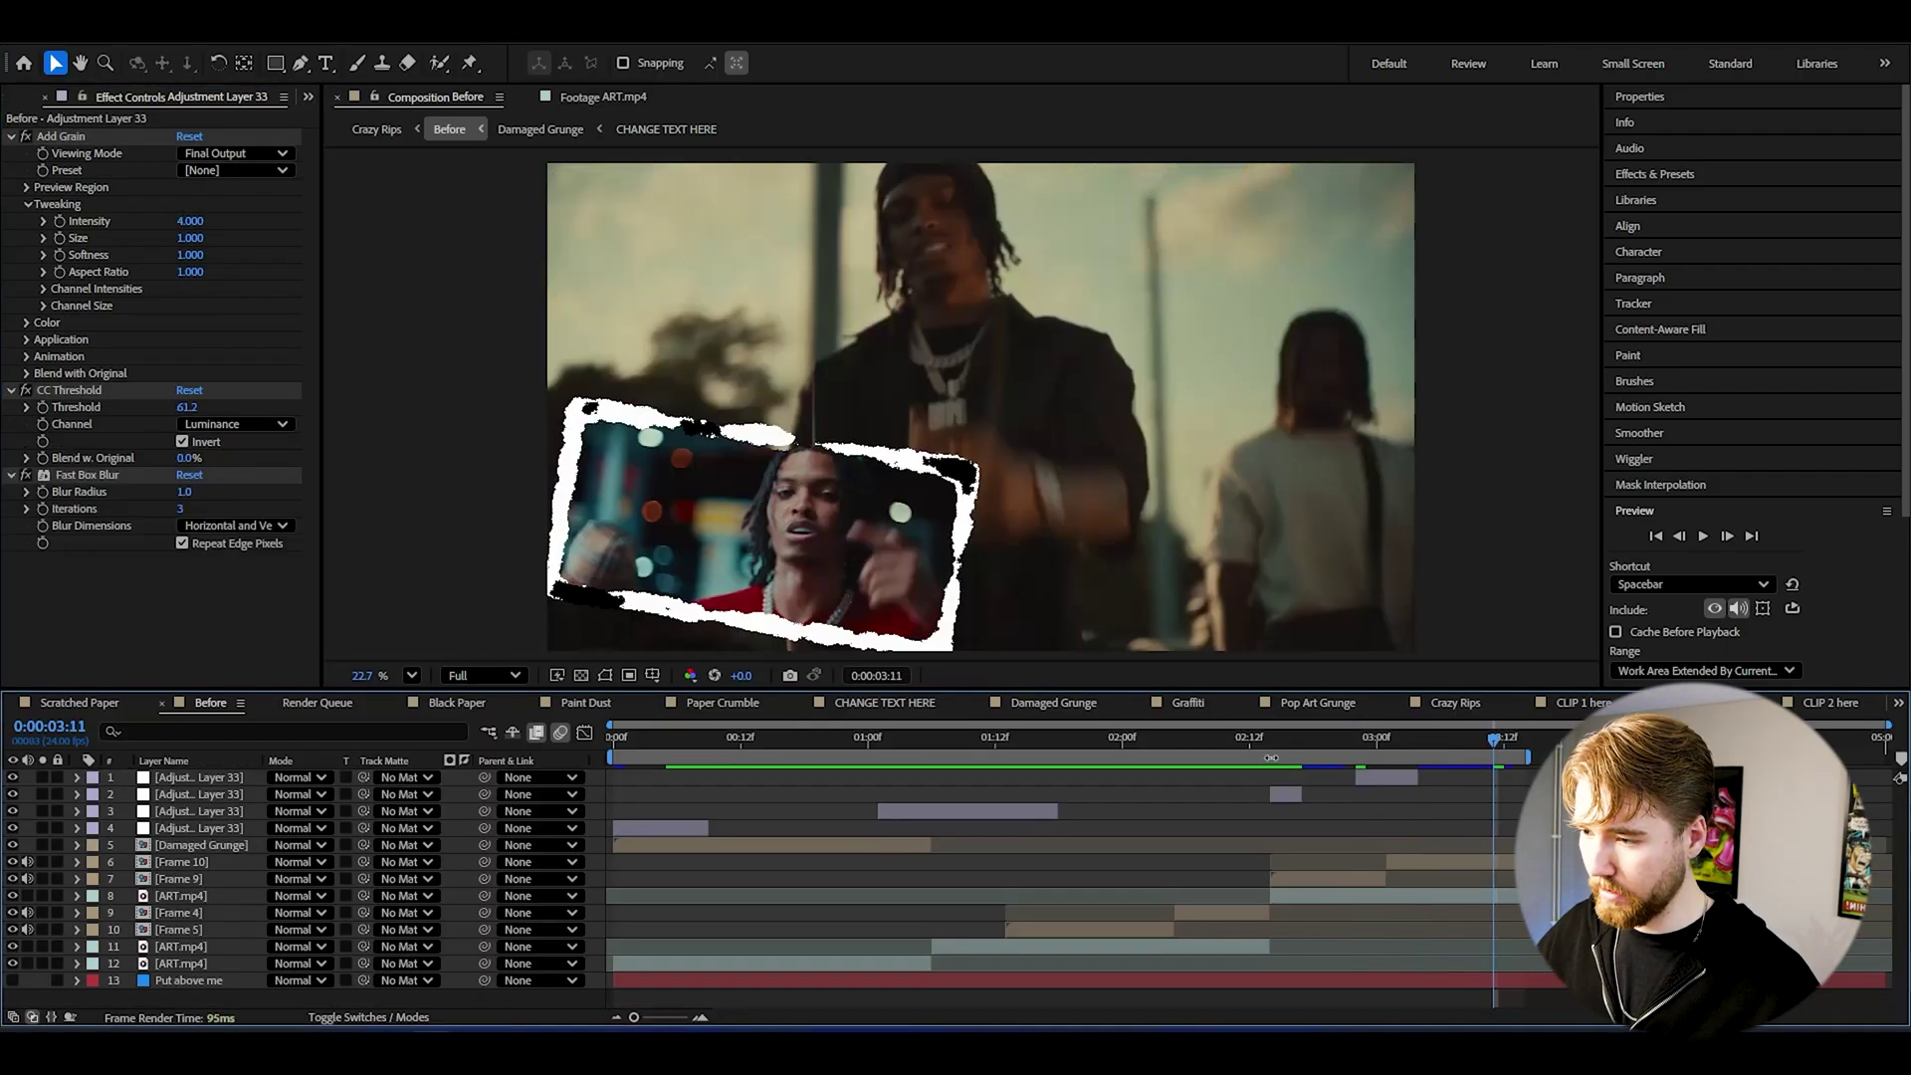
{"action": "key", "text": "space"}
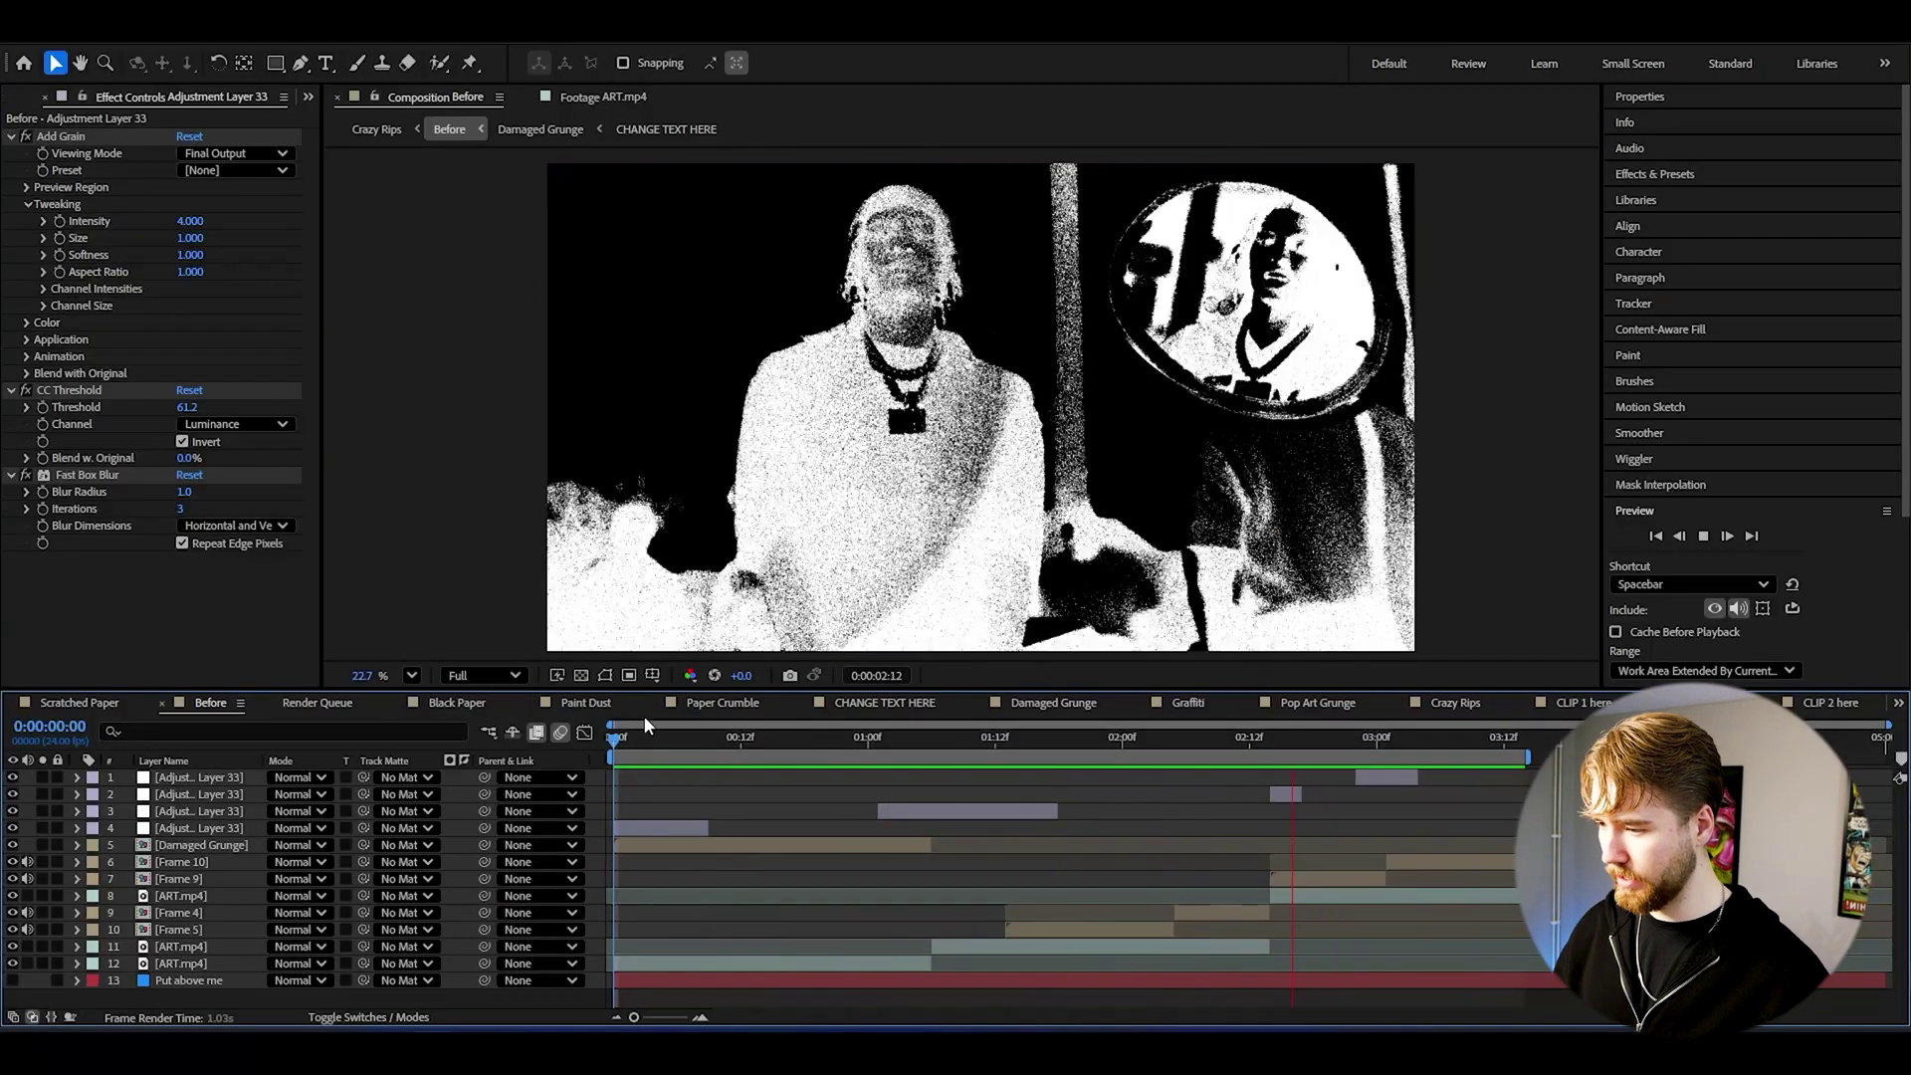
Step: Review the edit in the Crazy Rips composition, and create a new 1920 x 1080 composition named FINAL
{"action": "left_click", "coordinate": [1463, 703]}
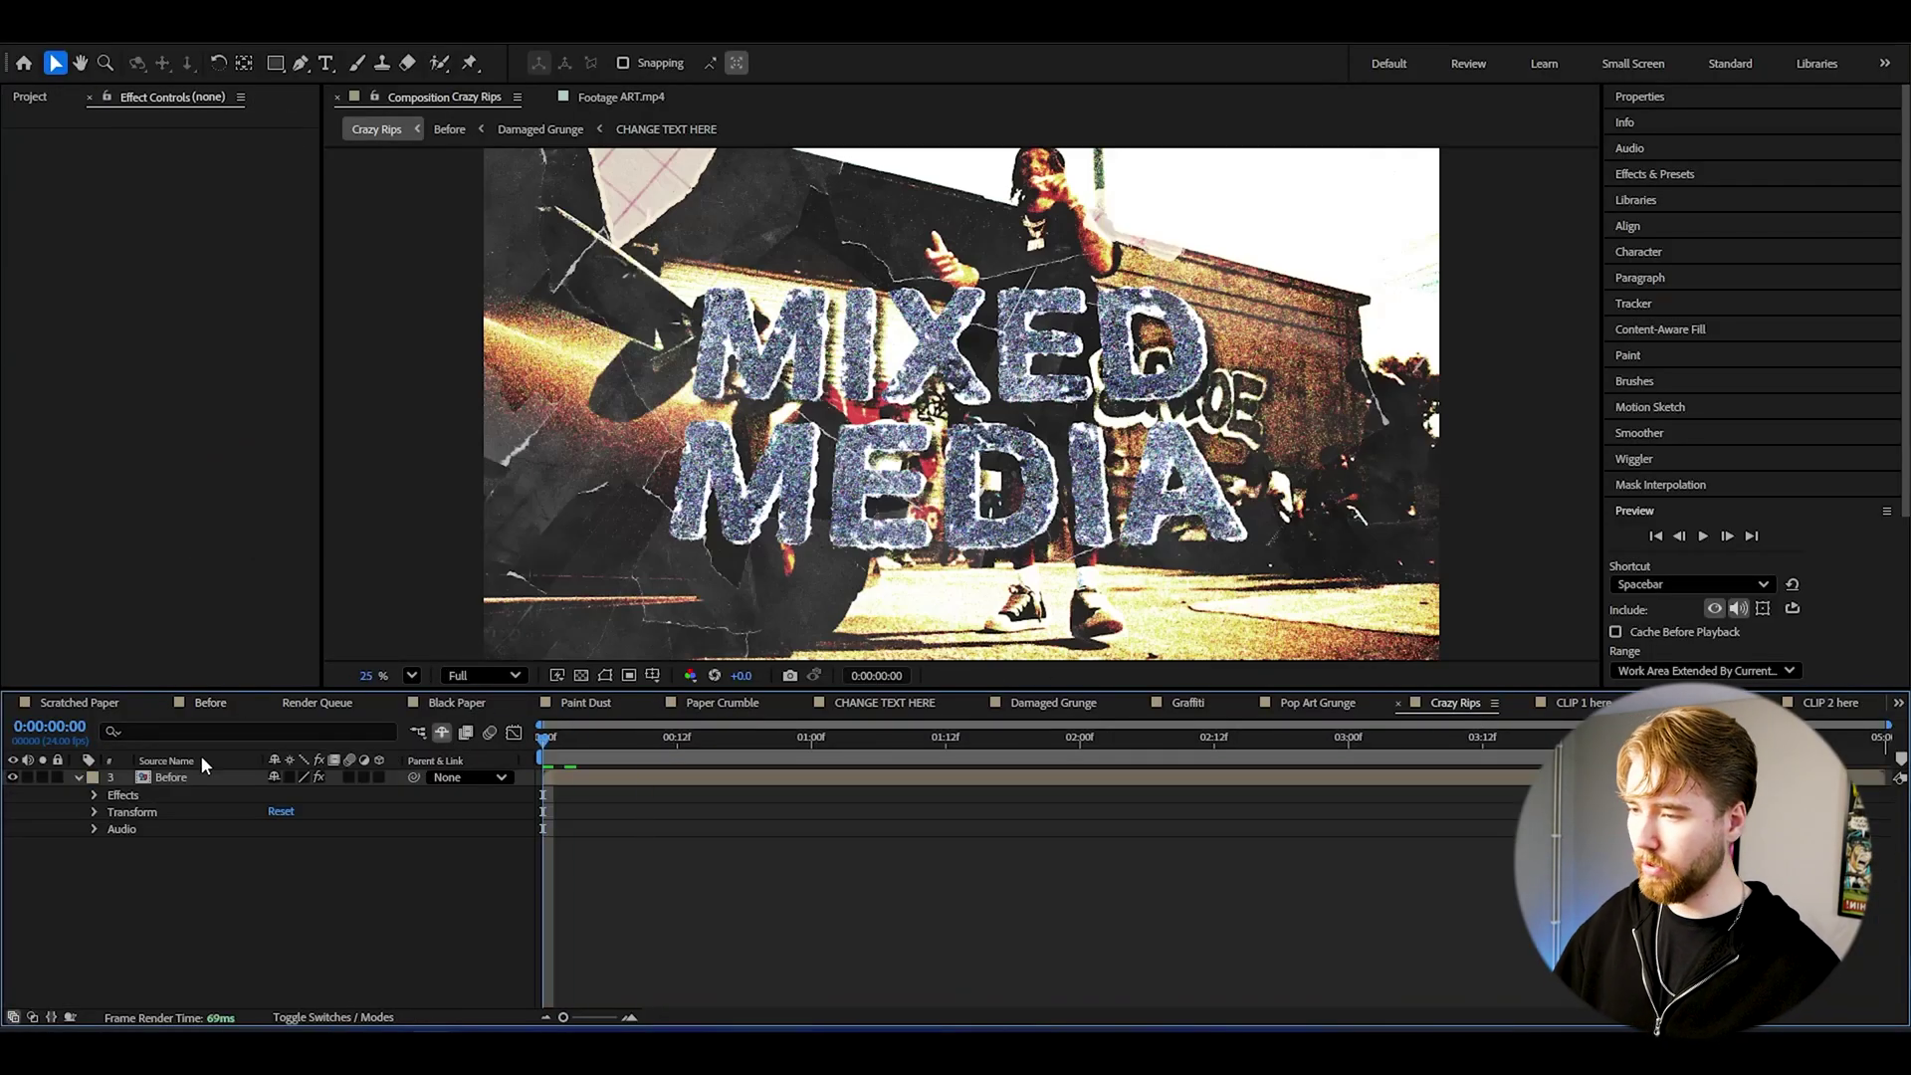
{"action": "left_click_drag", "start_coordinate": [607, 742], "coordinate": [755, 750]}
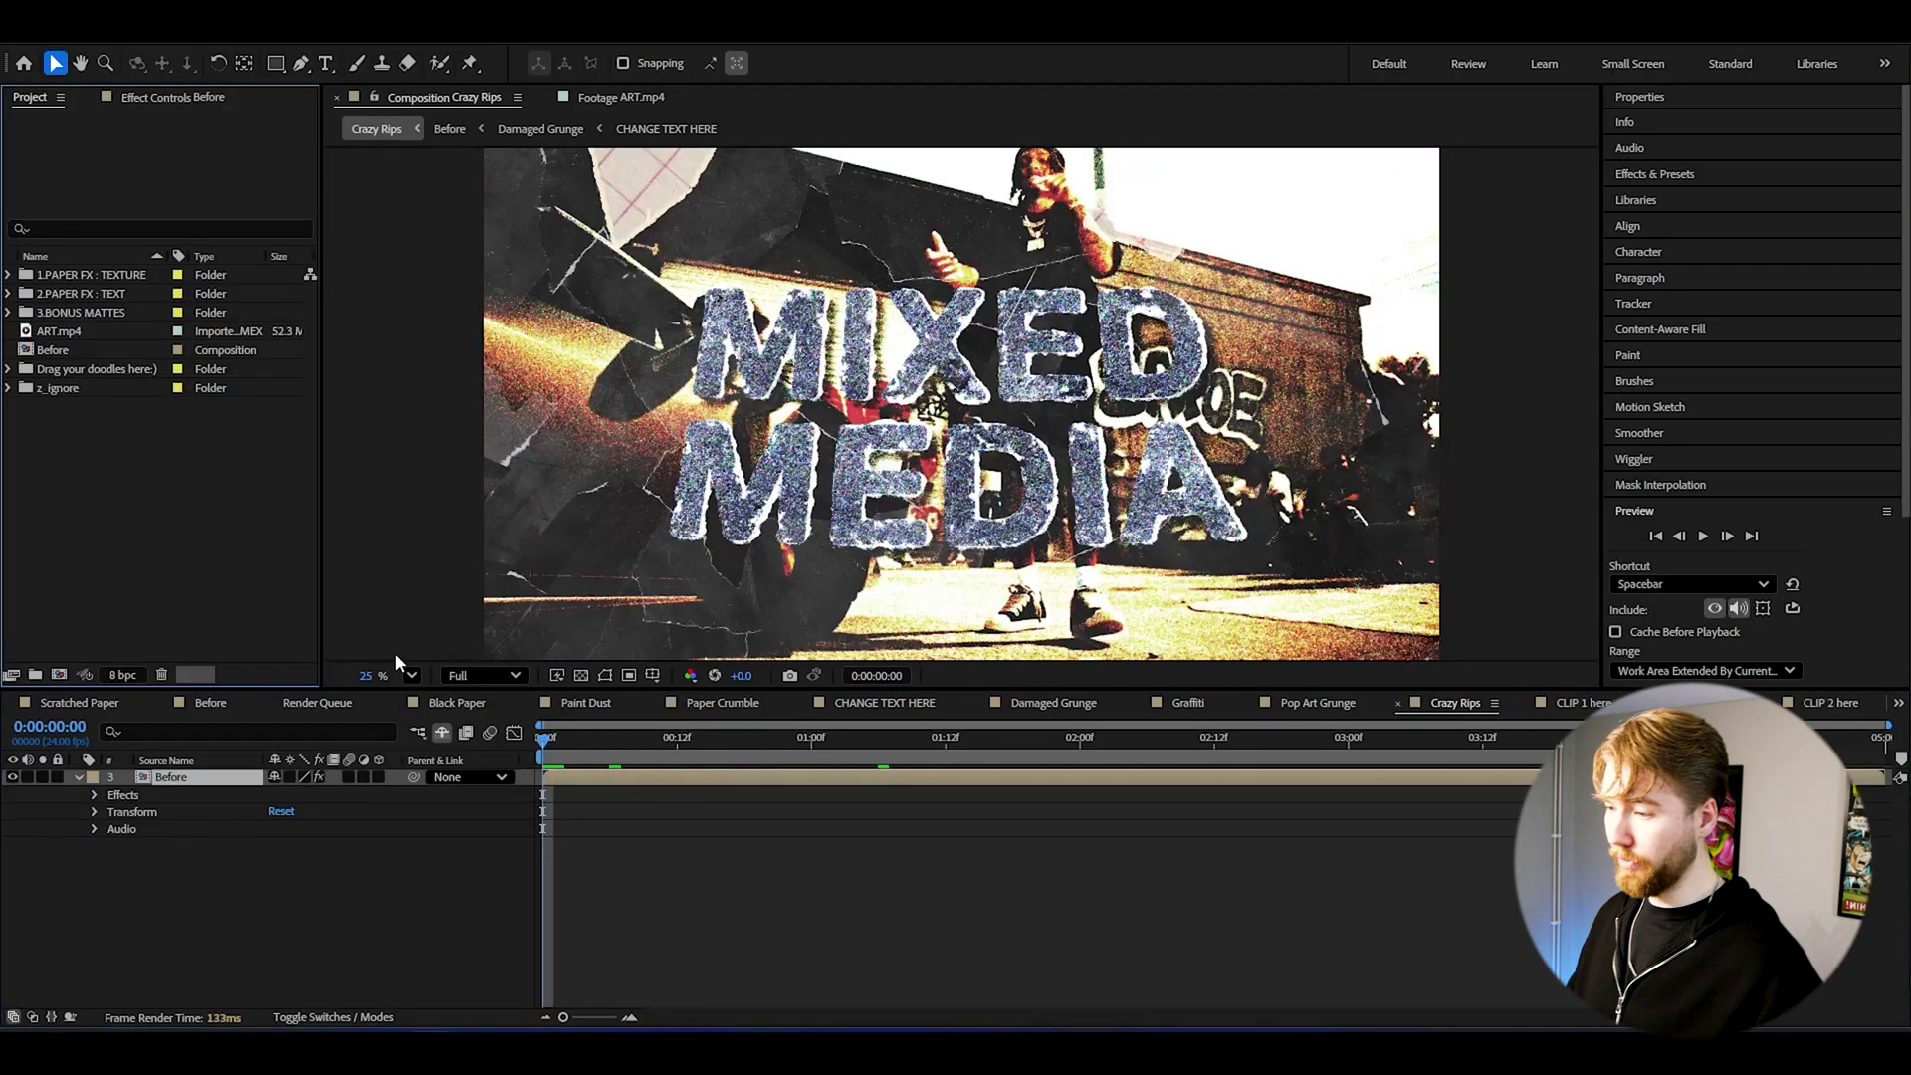
{"action": "left_click_drag", "start_coordinate": [676, 737], "coordinate": [621, 709]}
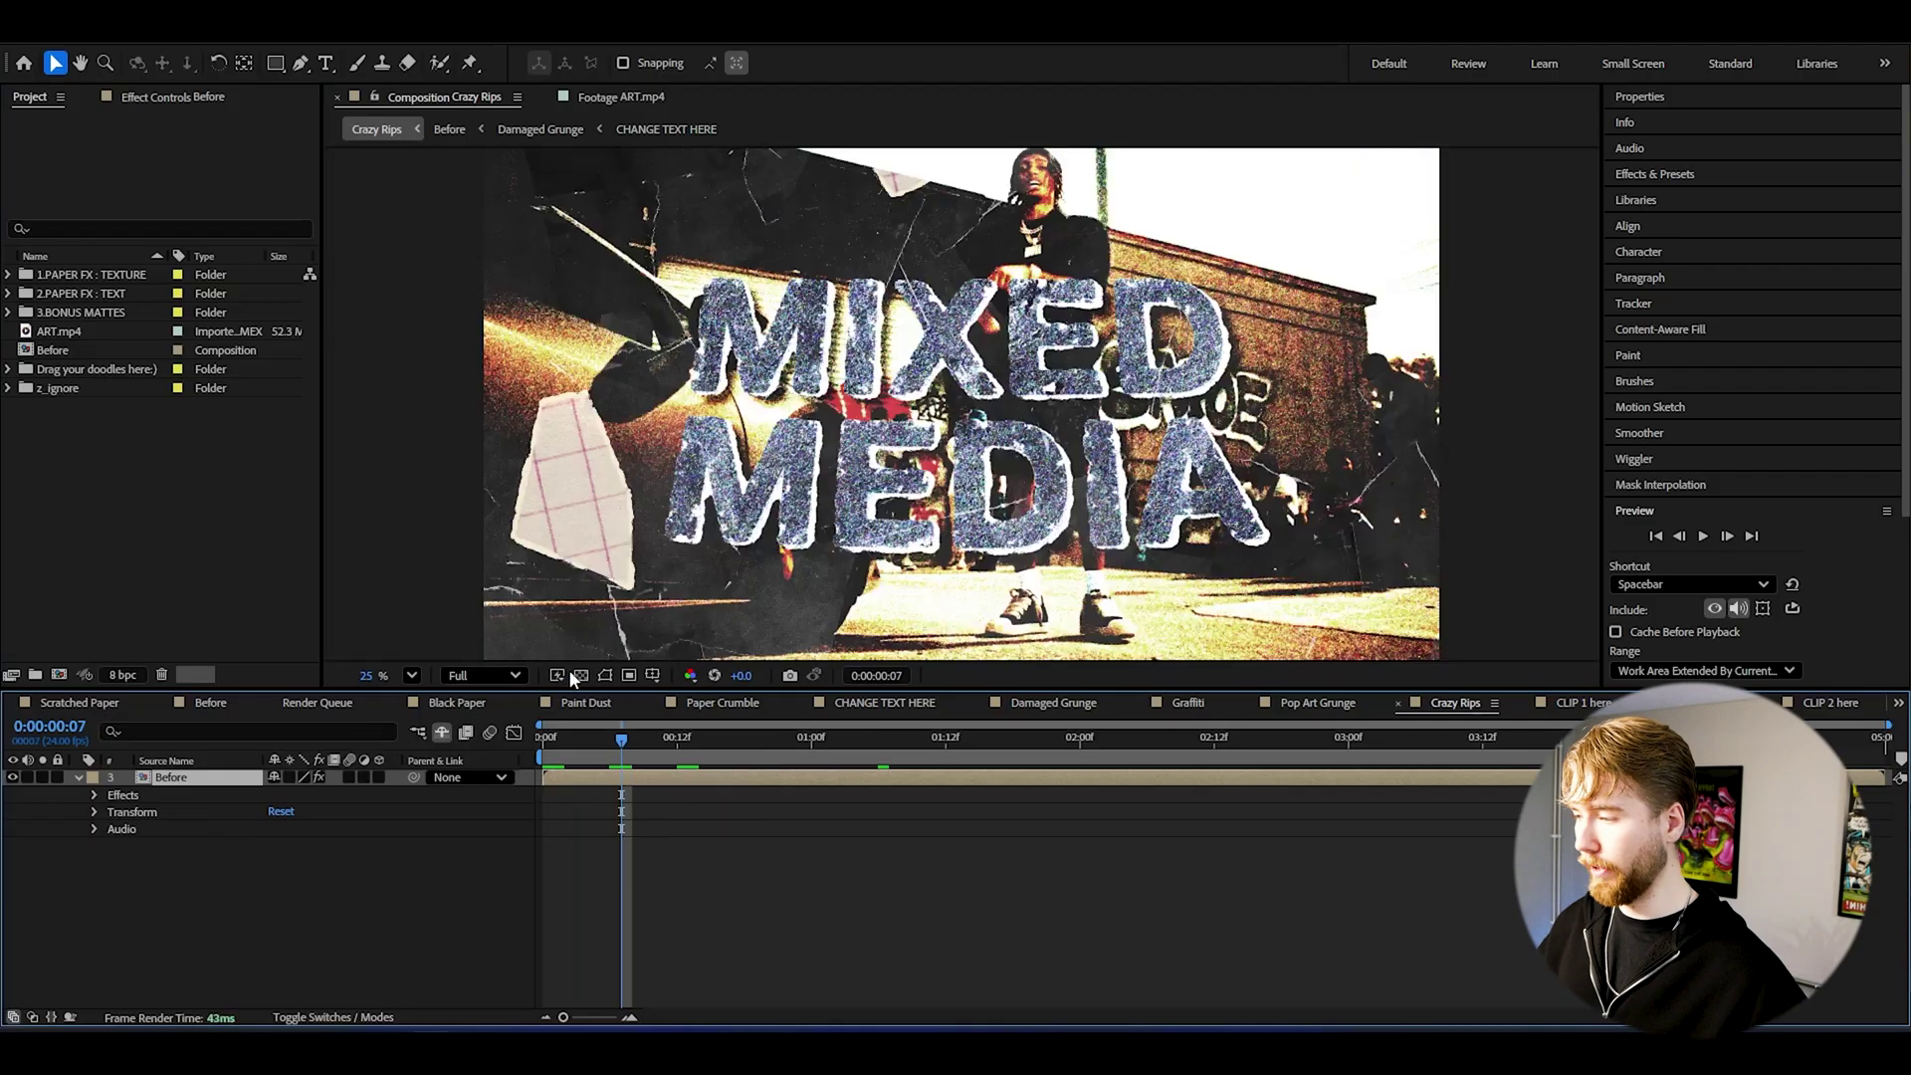
{"action": "right_click", "coordinate": [118, 568]}
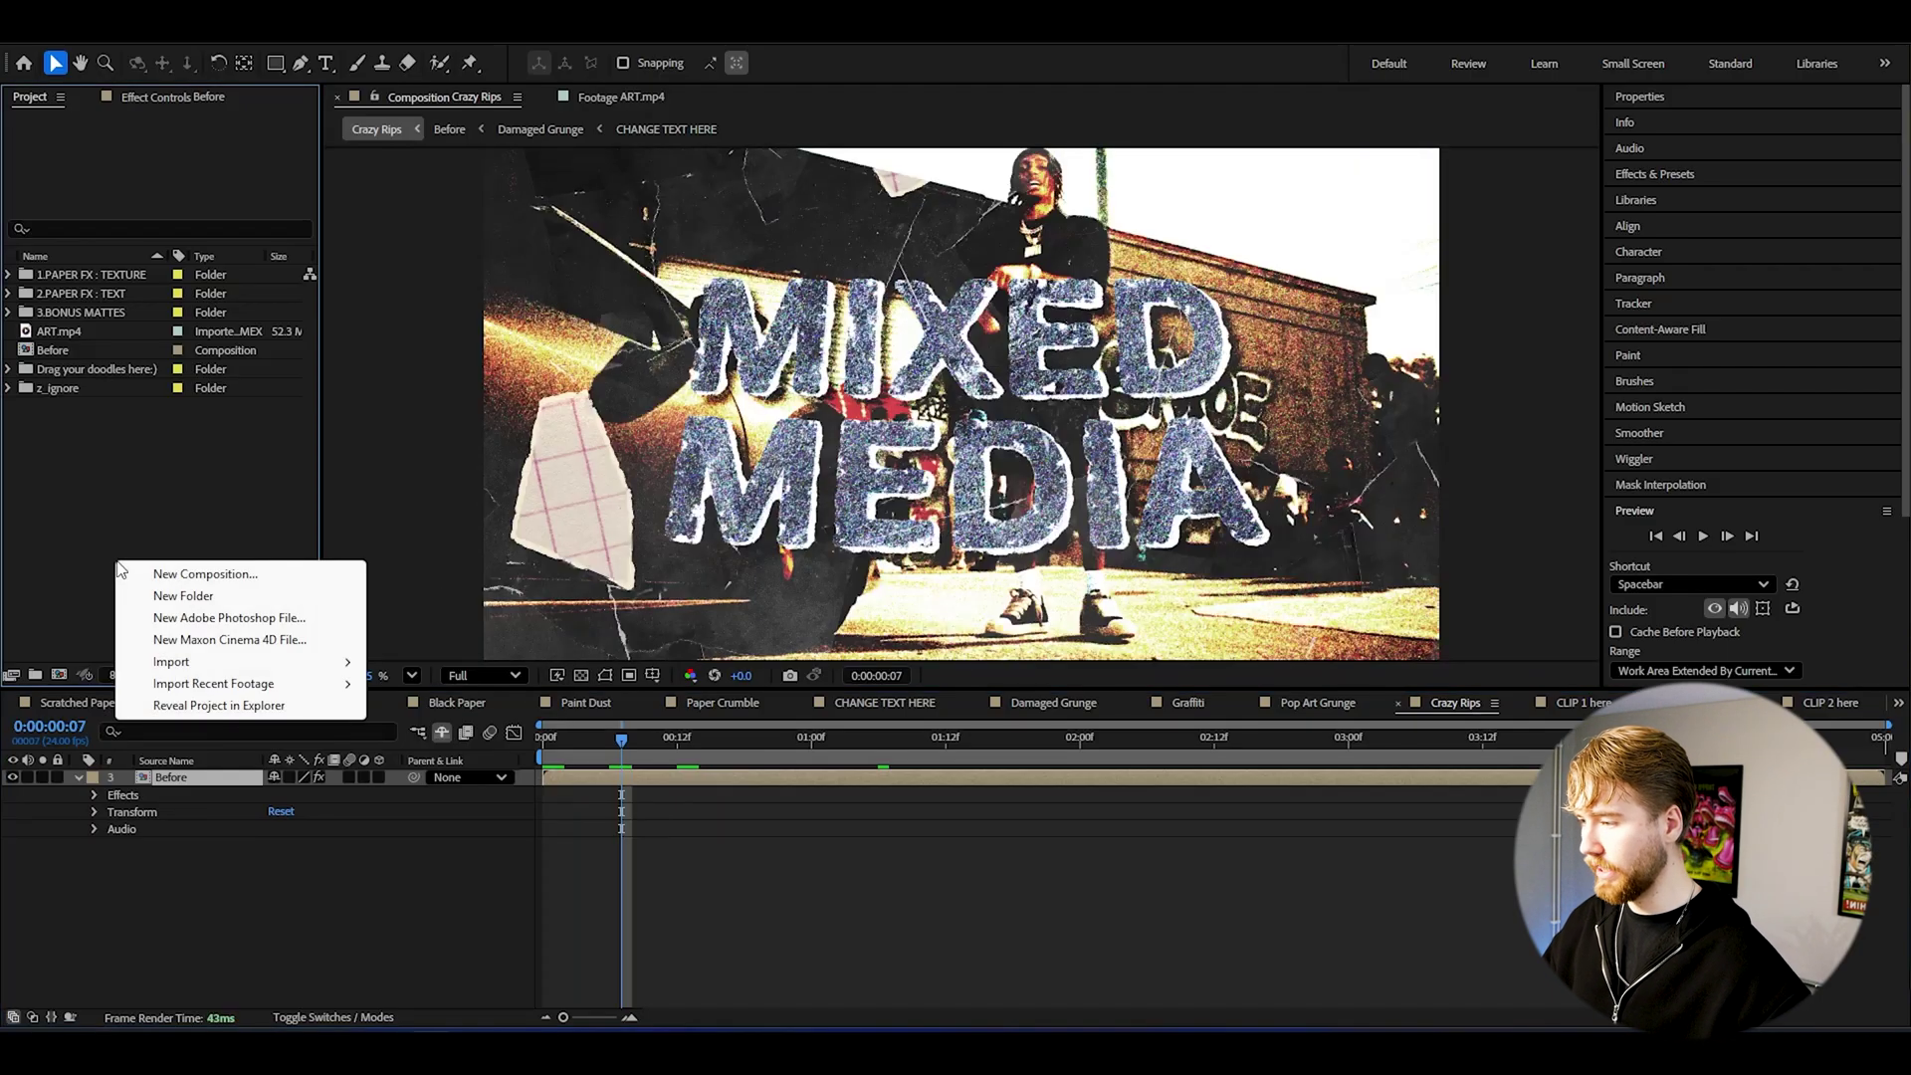
{"action": "left_click", "coordinate": [194, 575]}
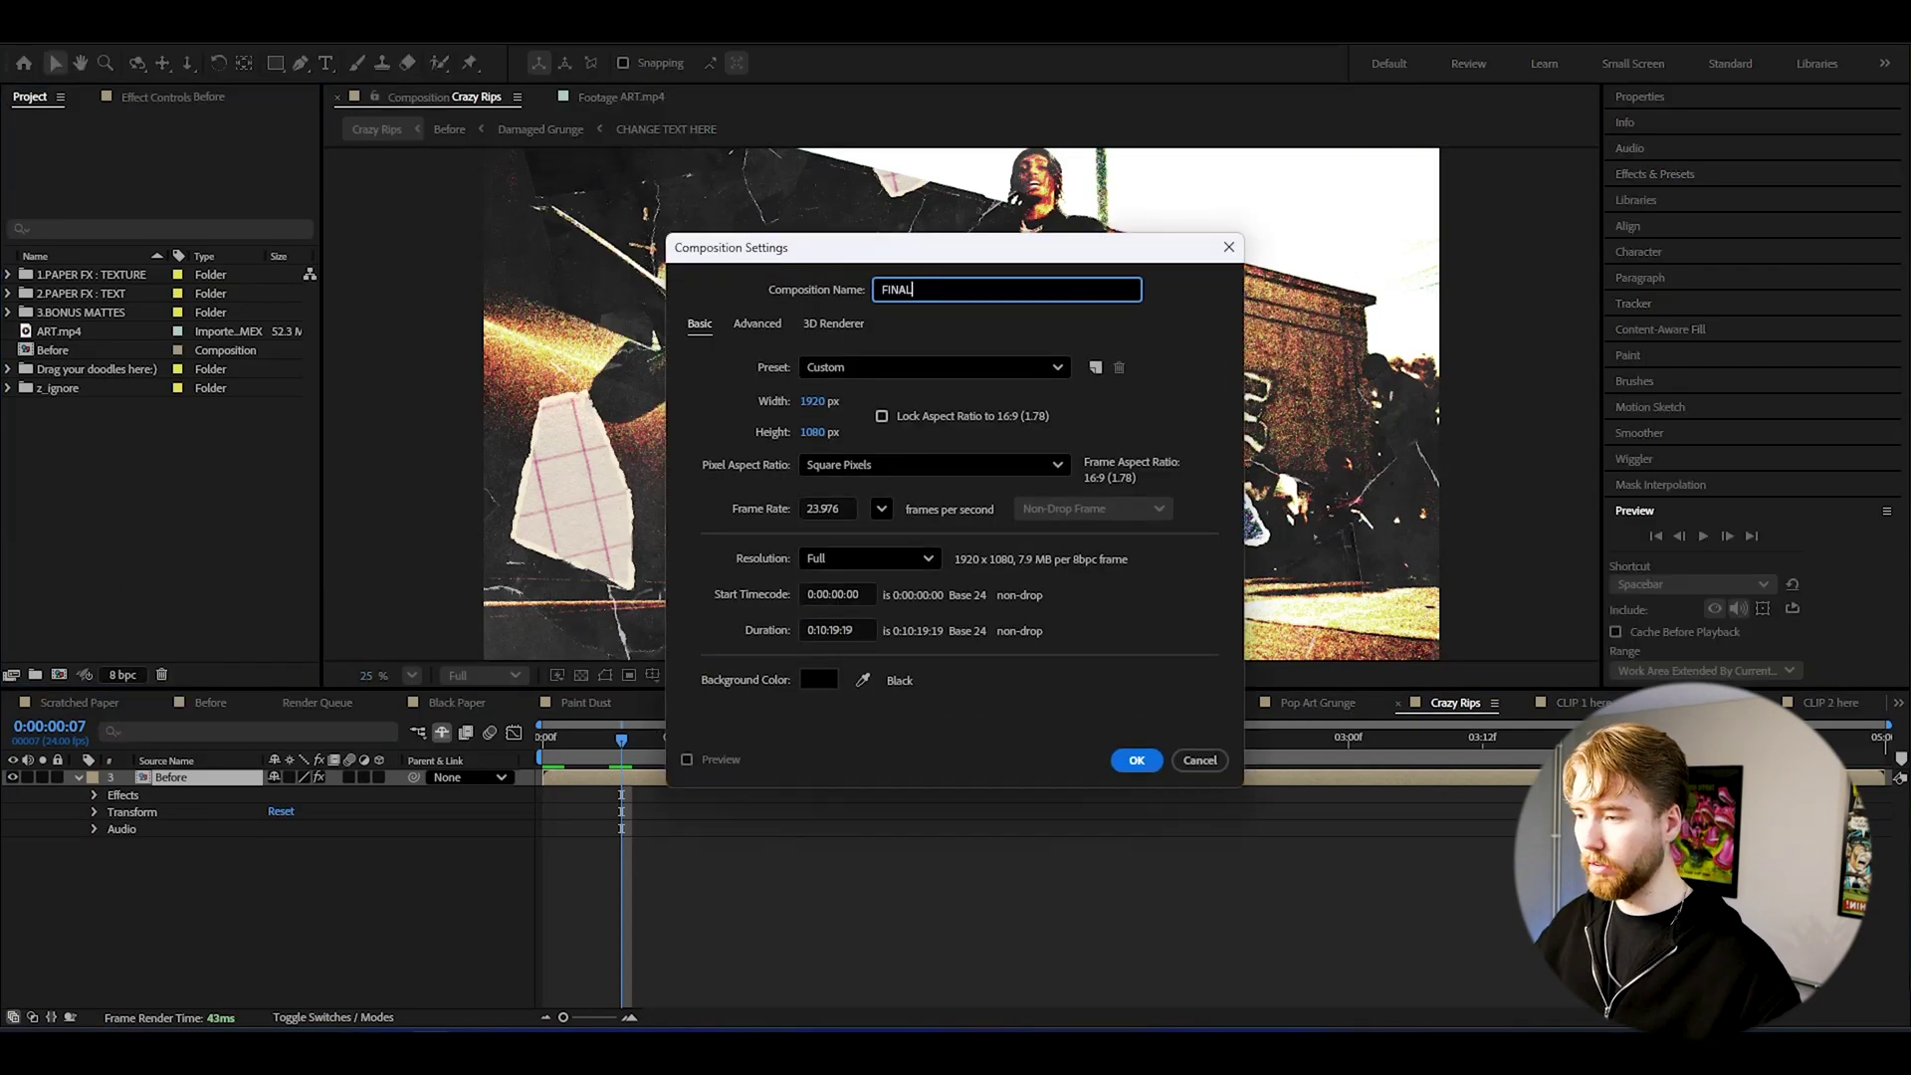
{"action": "key", "text": "Return"}
Step: Add the Crazy Rips texture composition to FINAL and scale it to 50%
{"action": "left_click", "coordinate": [8, 275]}
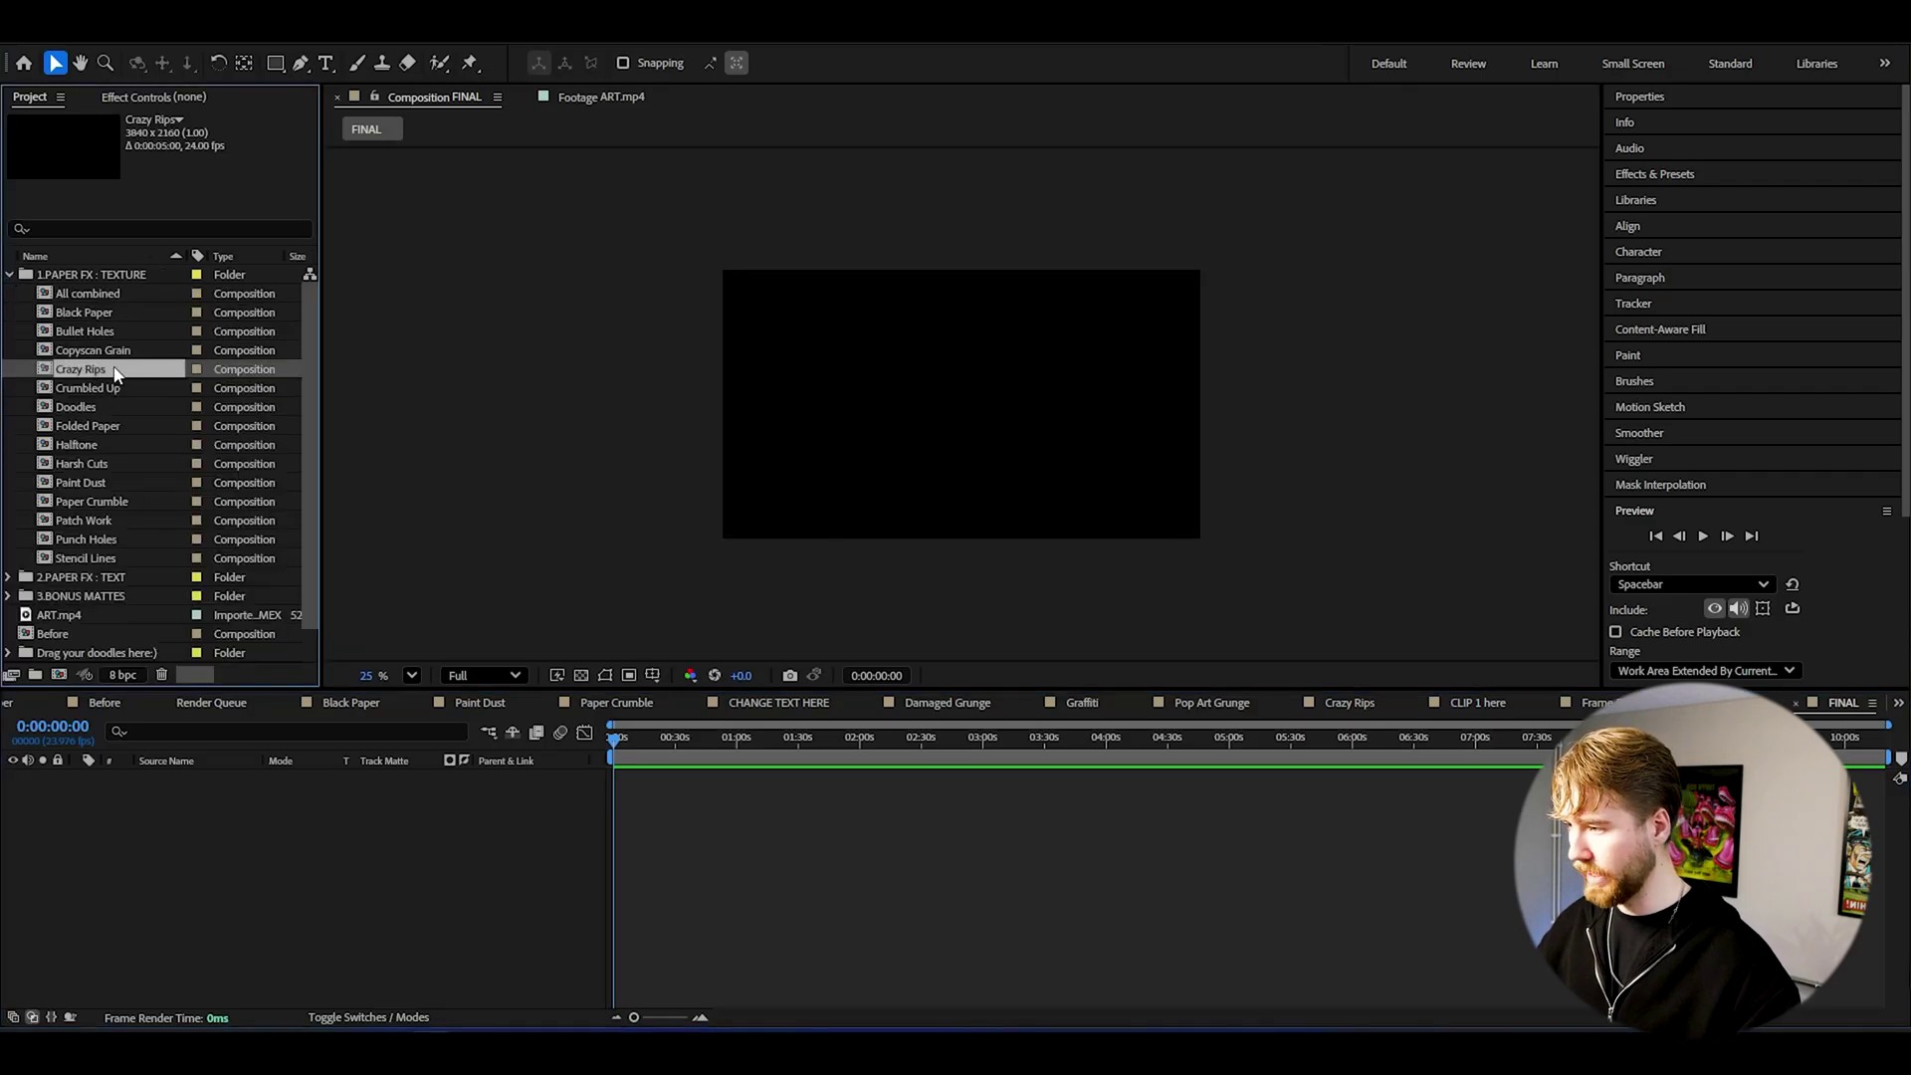
{"action": "left_click_drag", "start_coordinate": [117, 374], "coordinate": [96, 438]}
{"action": "key", "text": "s"}
{"action": "left_click_drag", "start_coordinate": [343, 802], "coordinate": [249, 798]}
Step: Add the Halftone texture composition above Crazy Rips in FINAL and set its scale to 50%
{"action": "left_click", "coordinate": [70, 462]}
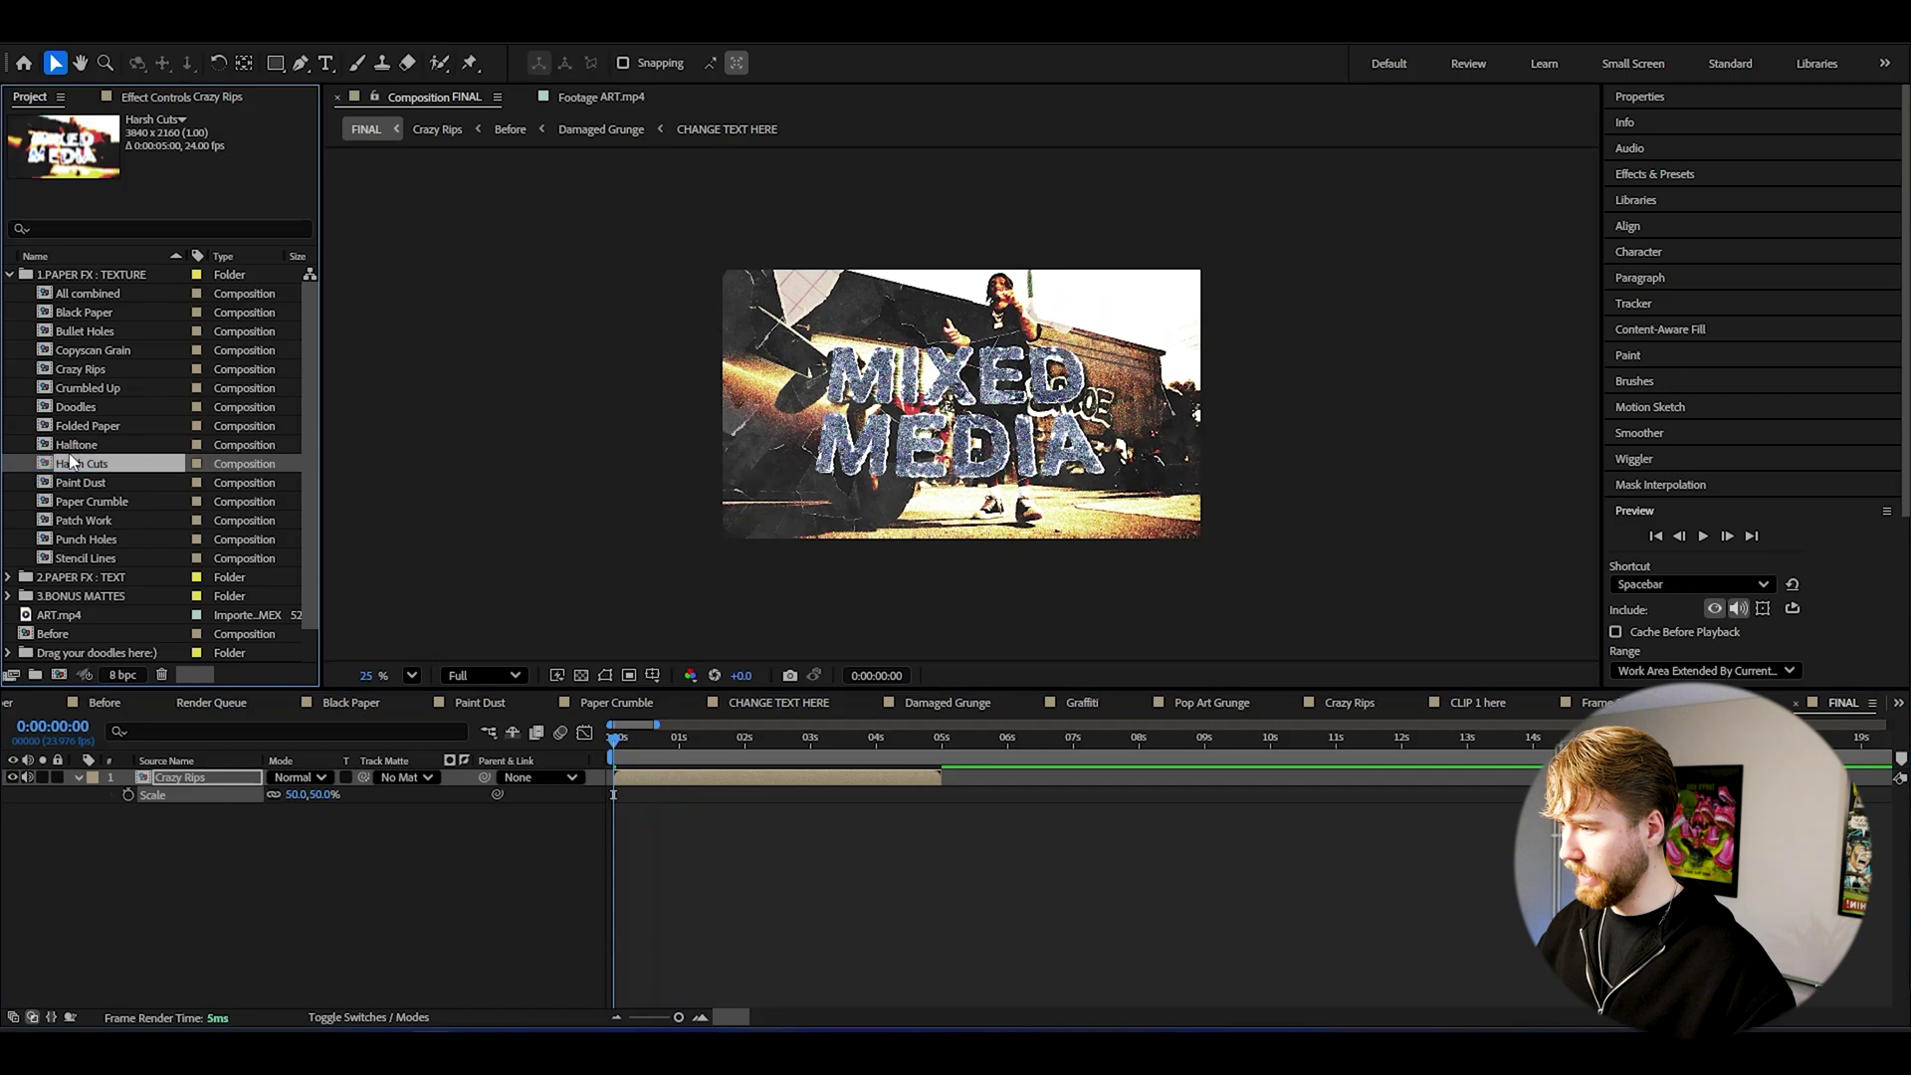
{"action": "left_click_drag", "start_coordinate": [69, 445], "coordinate": [37, 444]}
{"action": "left_click_drag", "start_coordinate": [232, 748], "coordinate": [213, 782]}
{"action": "key", "text": "s"}
{"action": "left_click", "coordinate": [298, 794]}
{"action": "type", "text": "50"}
{"action": "key", "text": "Return"}
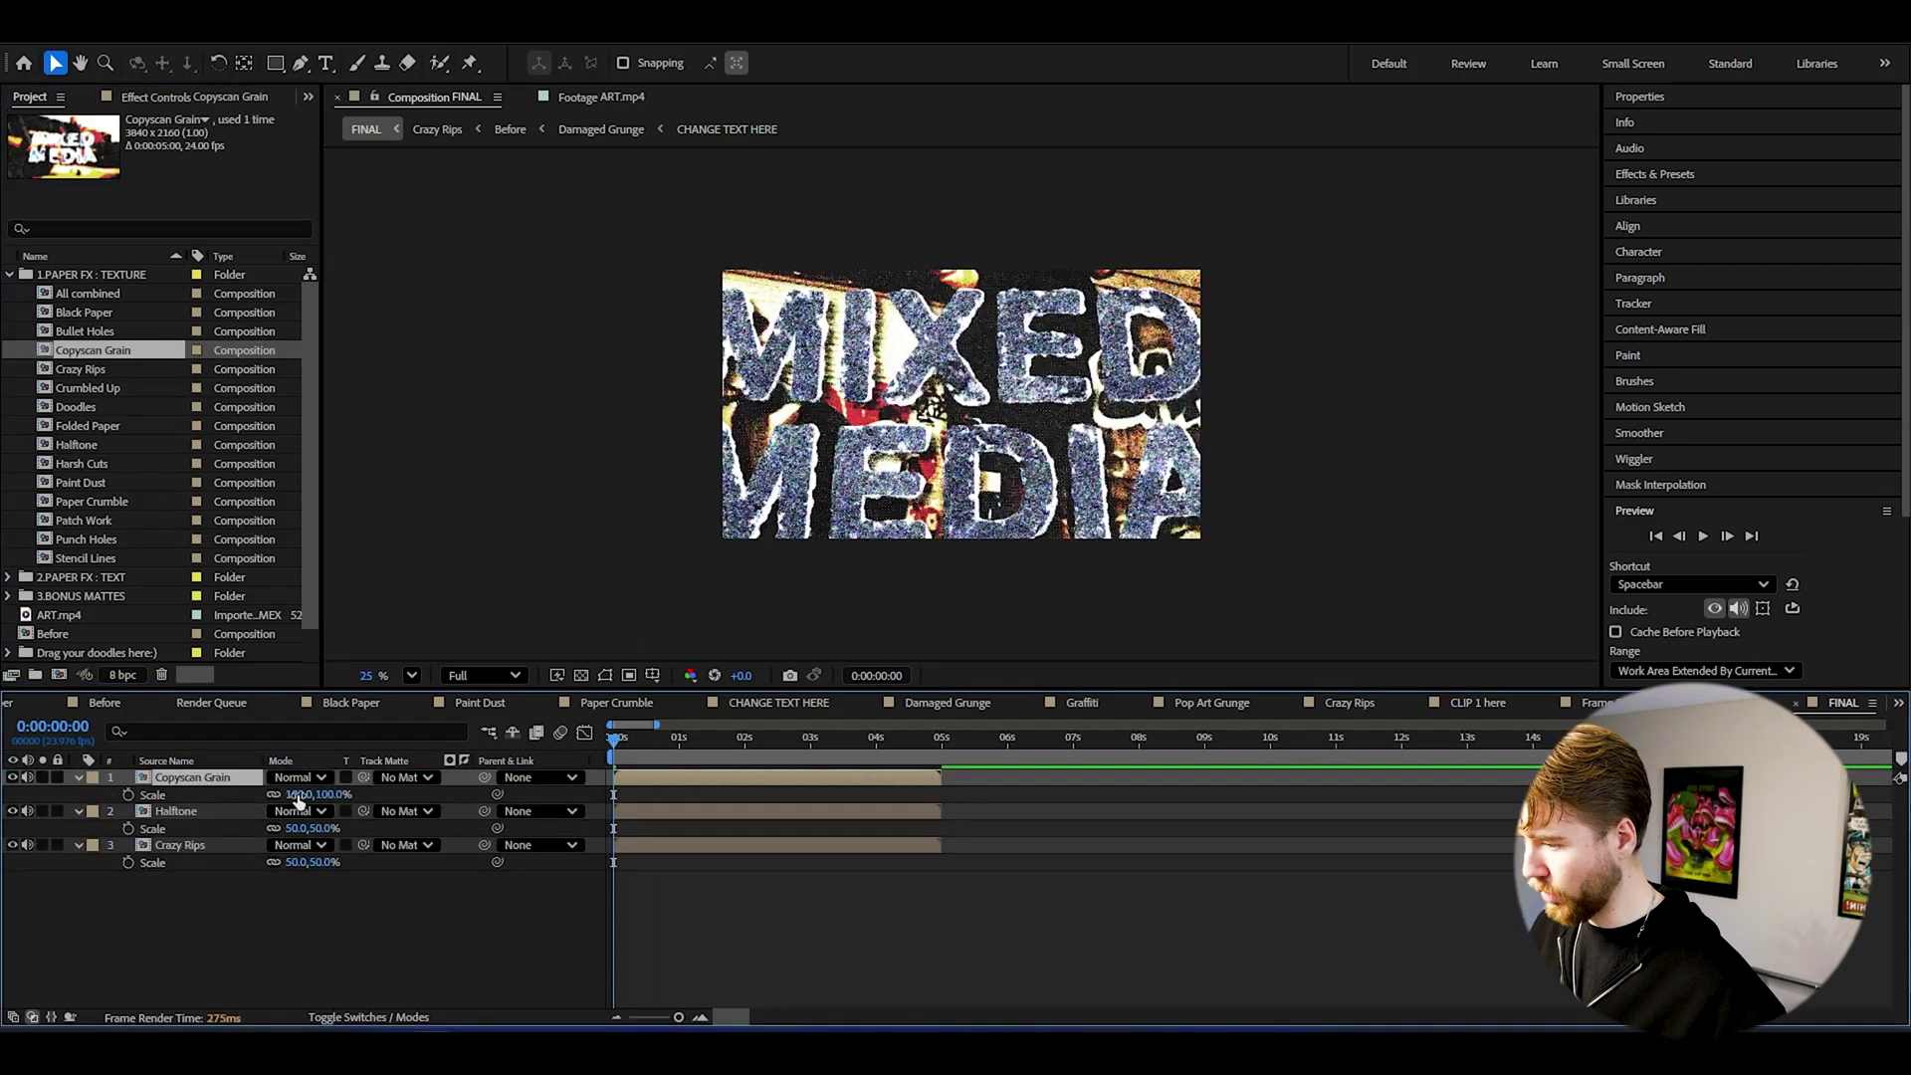
Step: Layer the Copyscan Grain composition on top at 50% scale and split it at 0:00:00:17
{"action": "left_click", "coordinate": [299, 795]}
{"action": "type", "text": "50"}
{"action": "key", "text": "Return"}
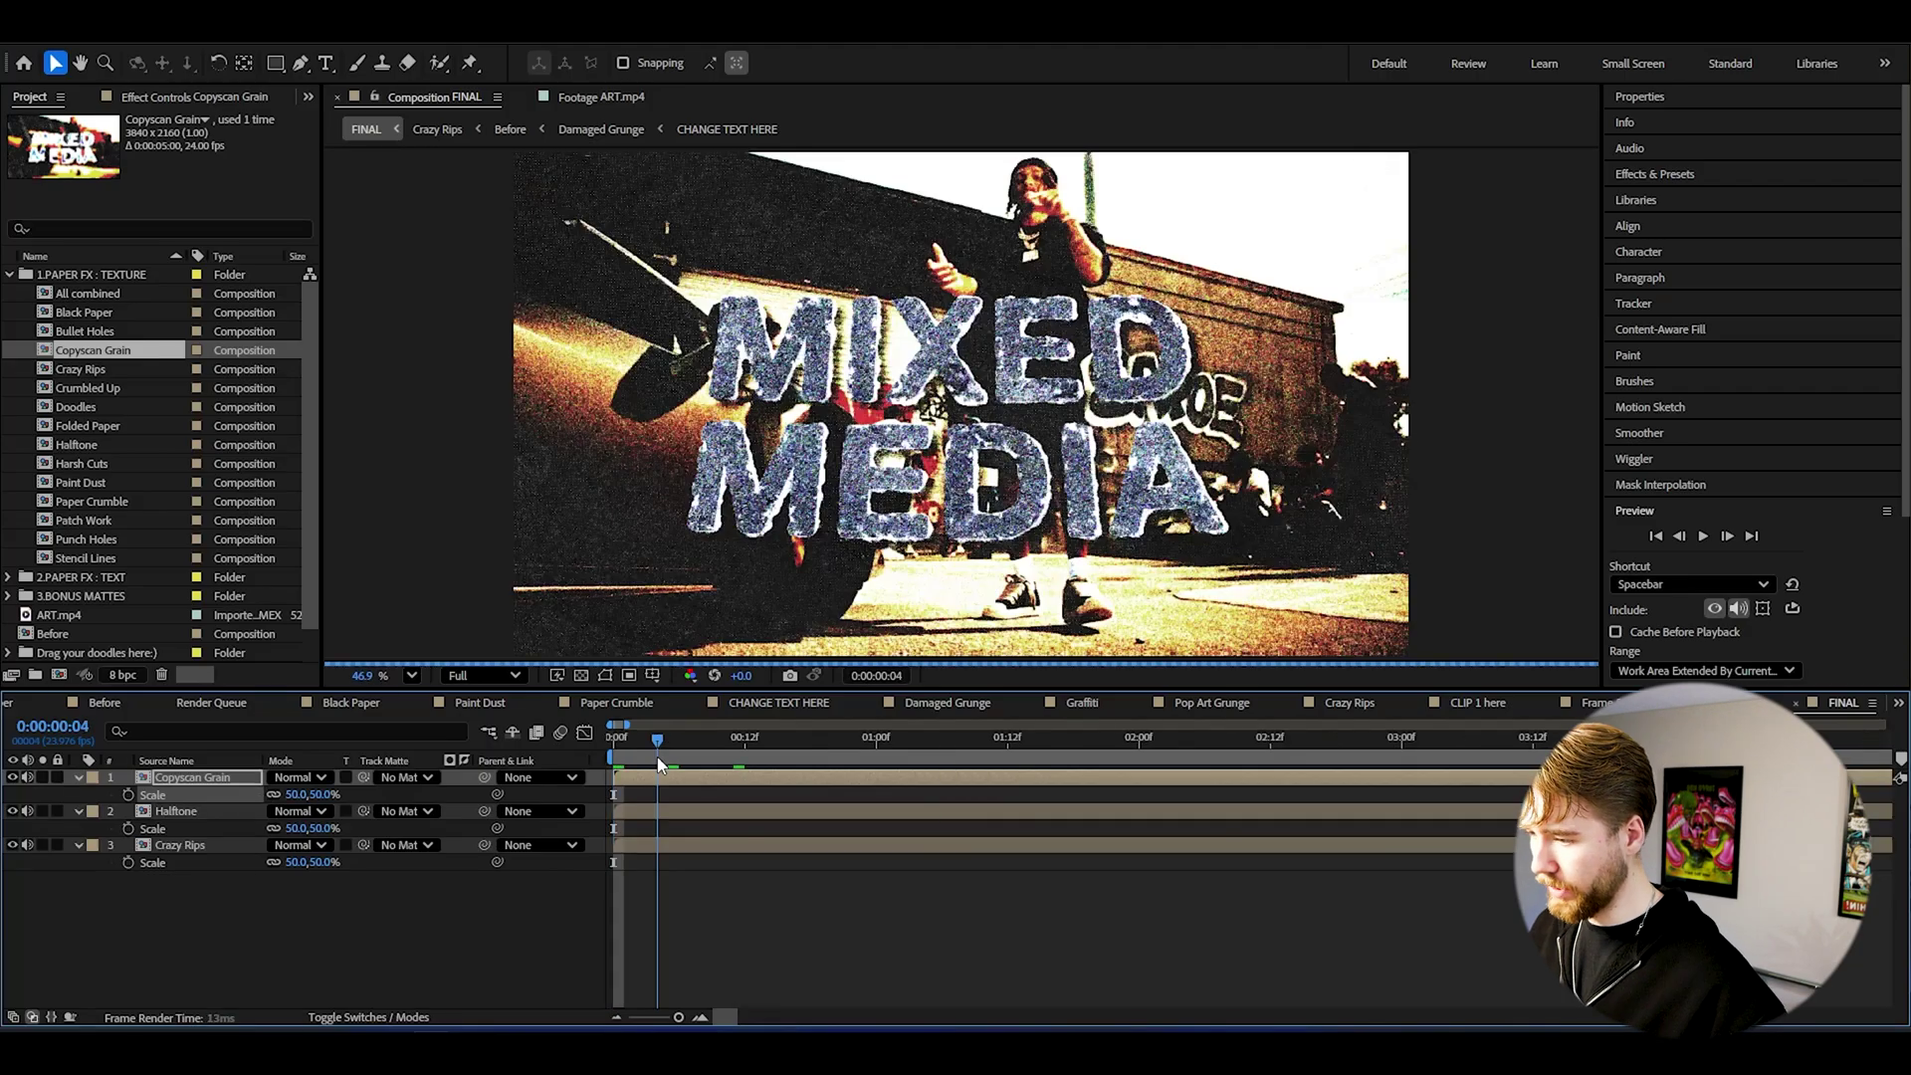
{"action": "left_click_drag", "start_coordinate": [656, 756], "coordinate": [804, 768]}
{"action": "key", "text": "ctrl+shift+d"}
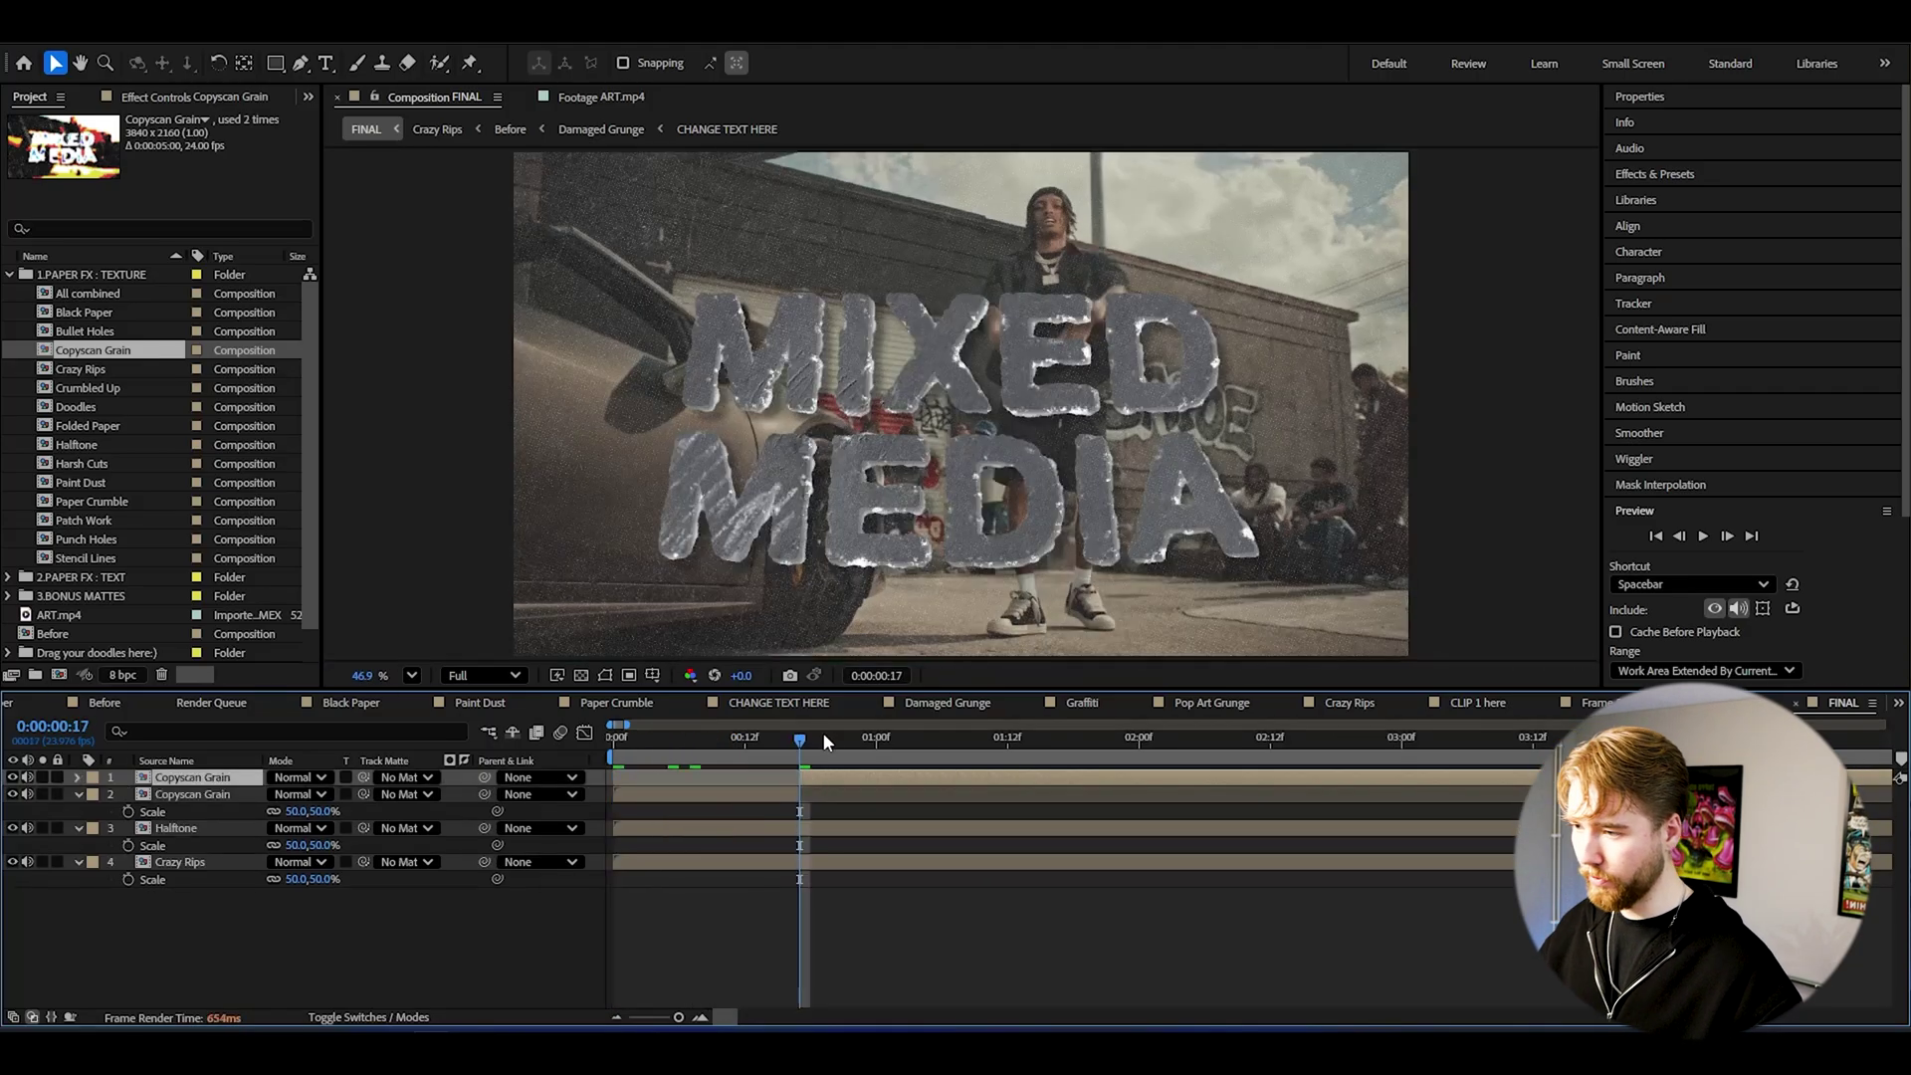
Step: Delete Copyscan Grain from 0:00:00:17 to about 0:00:02:05, and split its remaining portion at 0:00:02:20
{"action": "left_click", "coordinate": [1155, 793]}
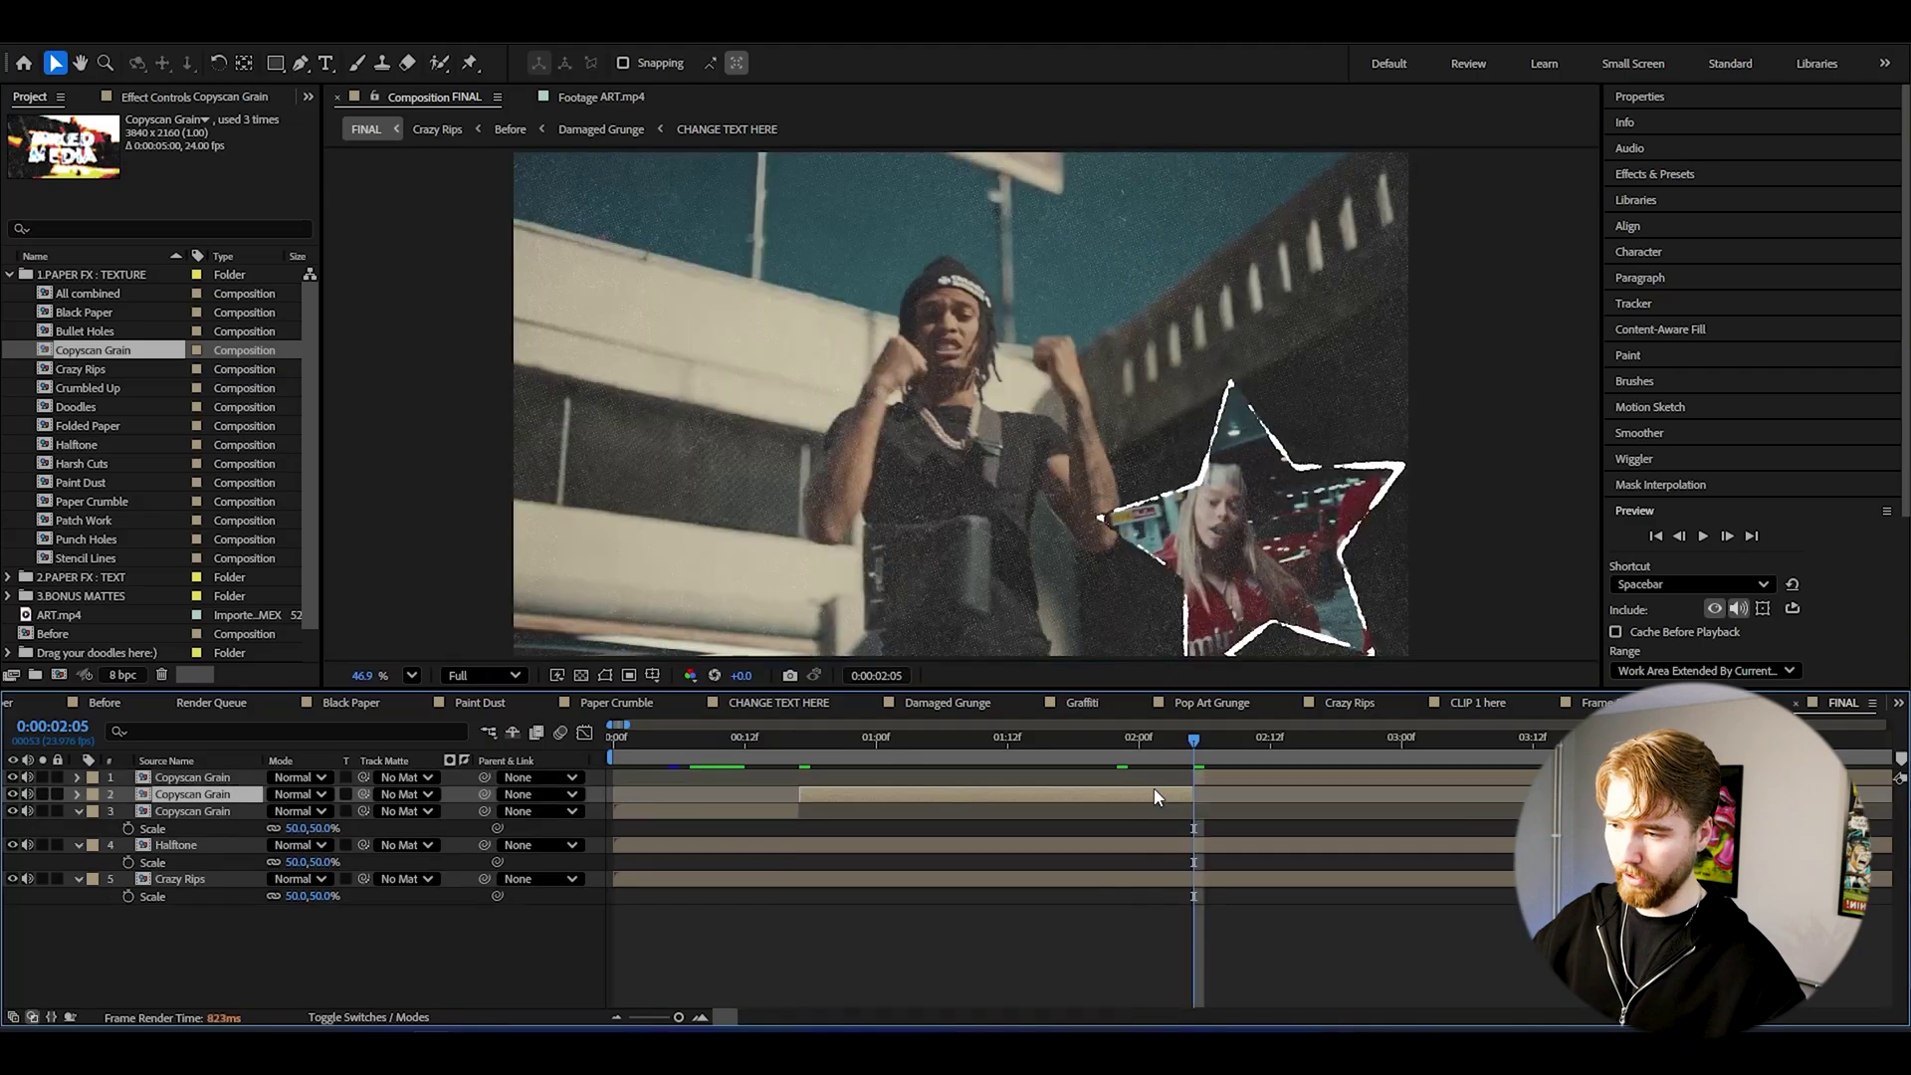
{"action": "key", "text": "Delete"}
{"action": "left_click_drag", "start_coordinate": [1245, 744], "coordinate": [1357, 742]}
{"action": "key", "text": "ctrl+shift+d"}
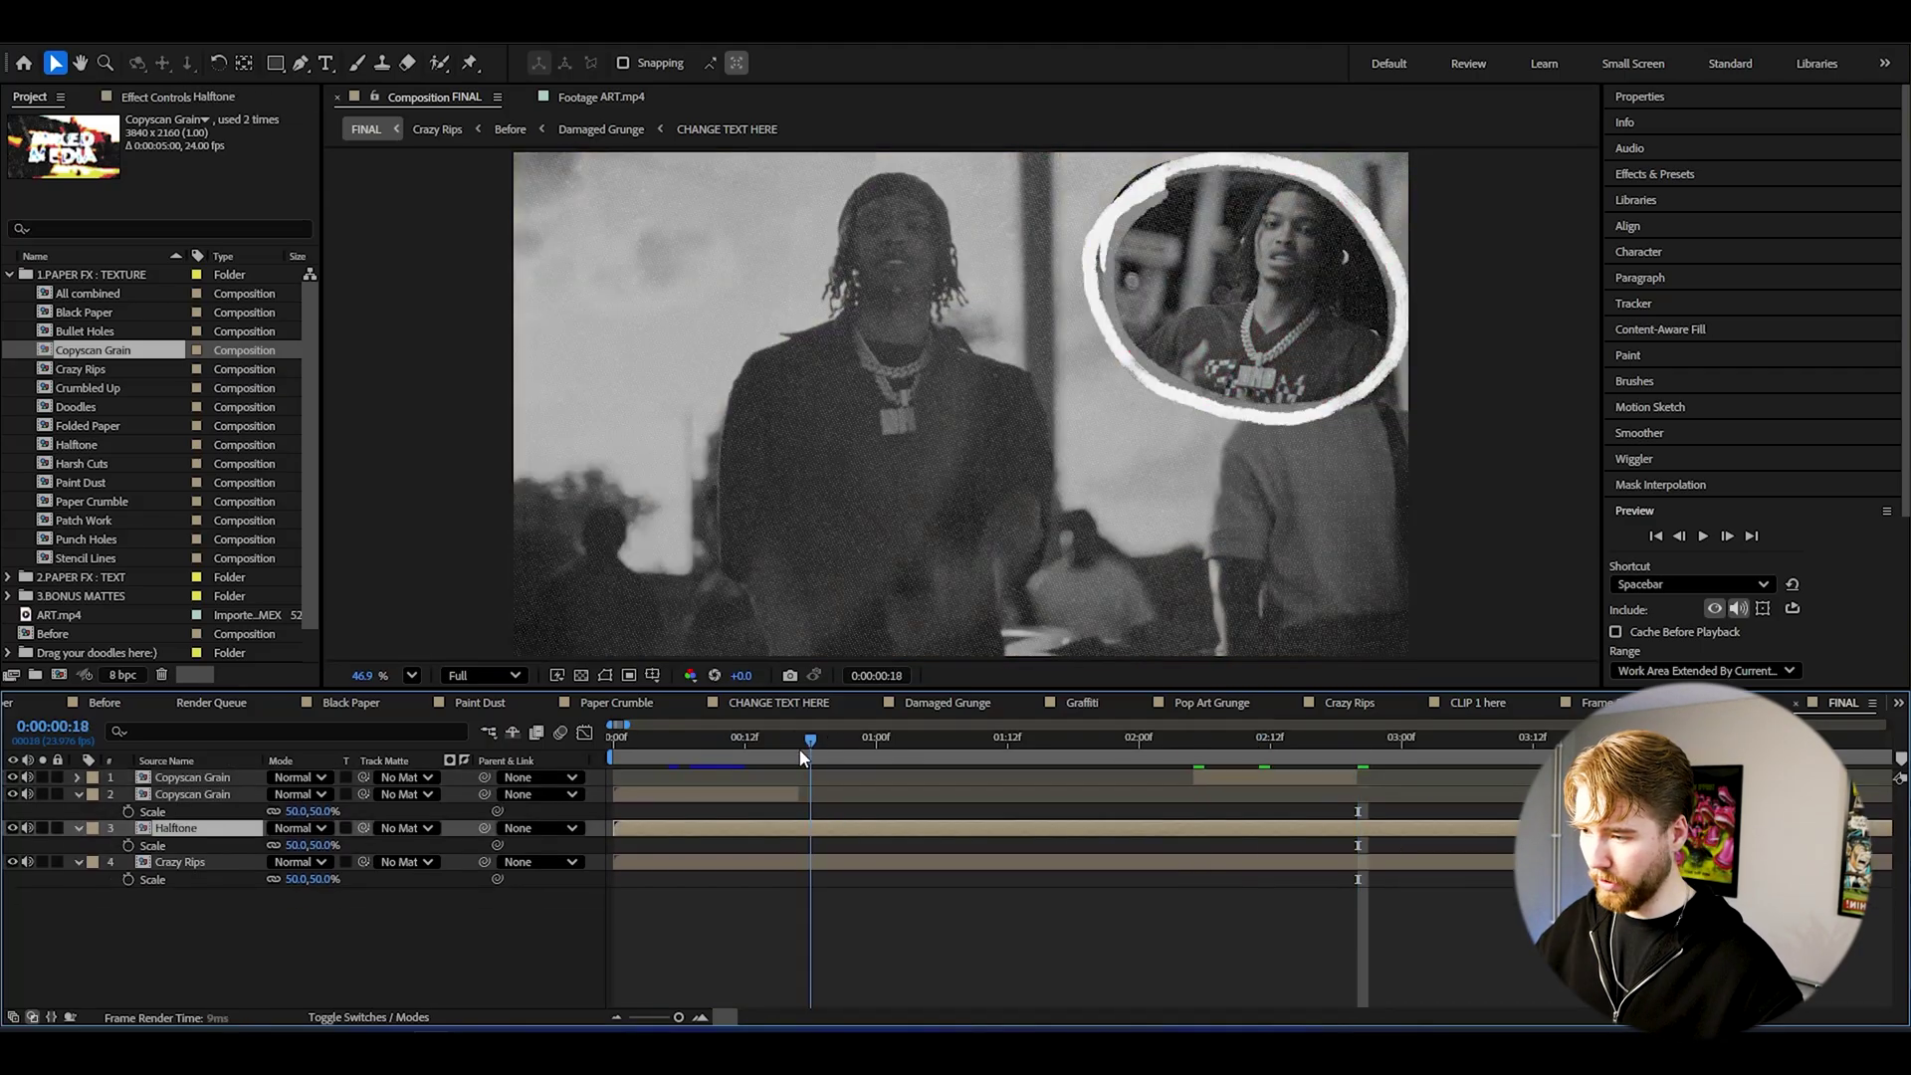
Step: Trim the Halftone layer to run from 0:00:01:06 to about 0:00:01:20, and play back the FINAL composition
{"action": "left_click_drag", "start_coordinate": [802, 749], "coordinate": [937, 743]}
{"action": "key", "text": "ctrl+shift+d"}
{"action": "left_click", "coordinate": [931, 848]}
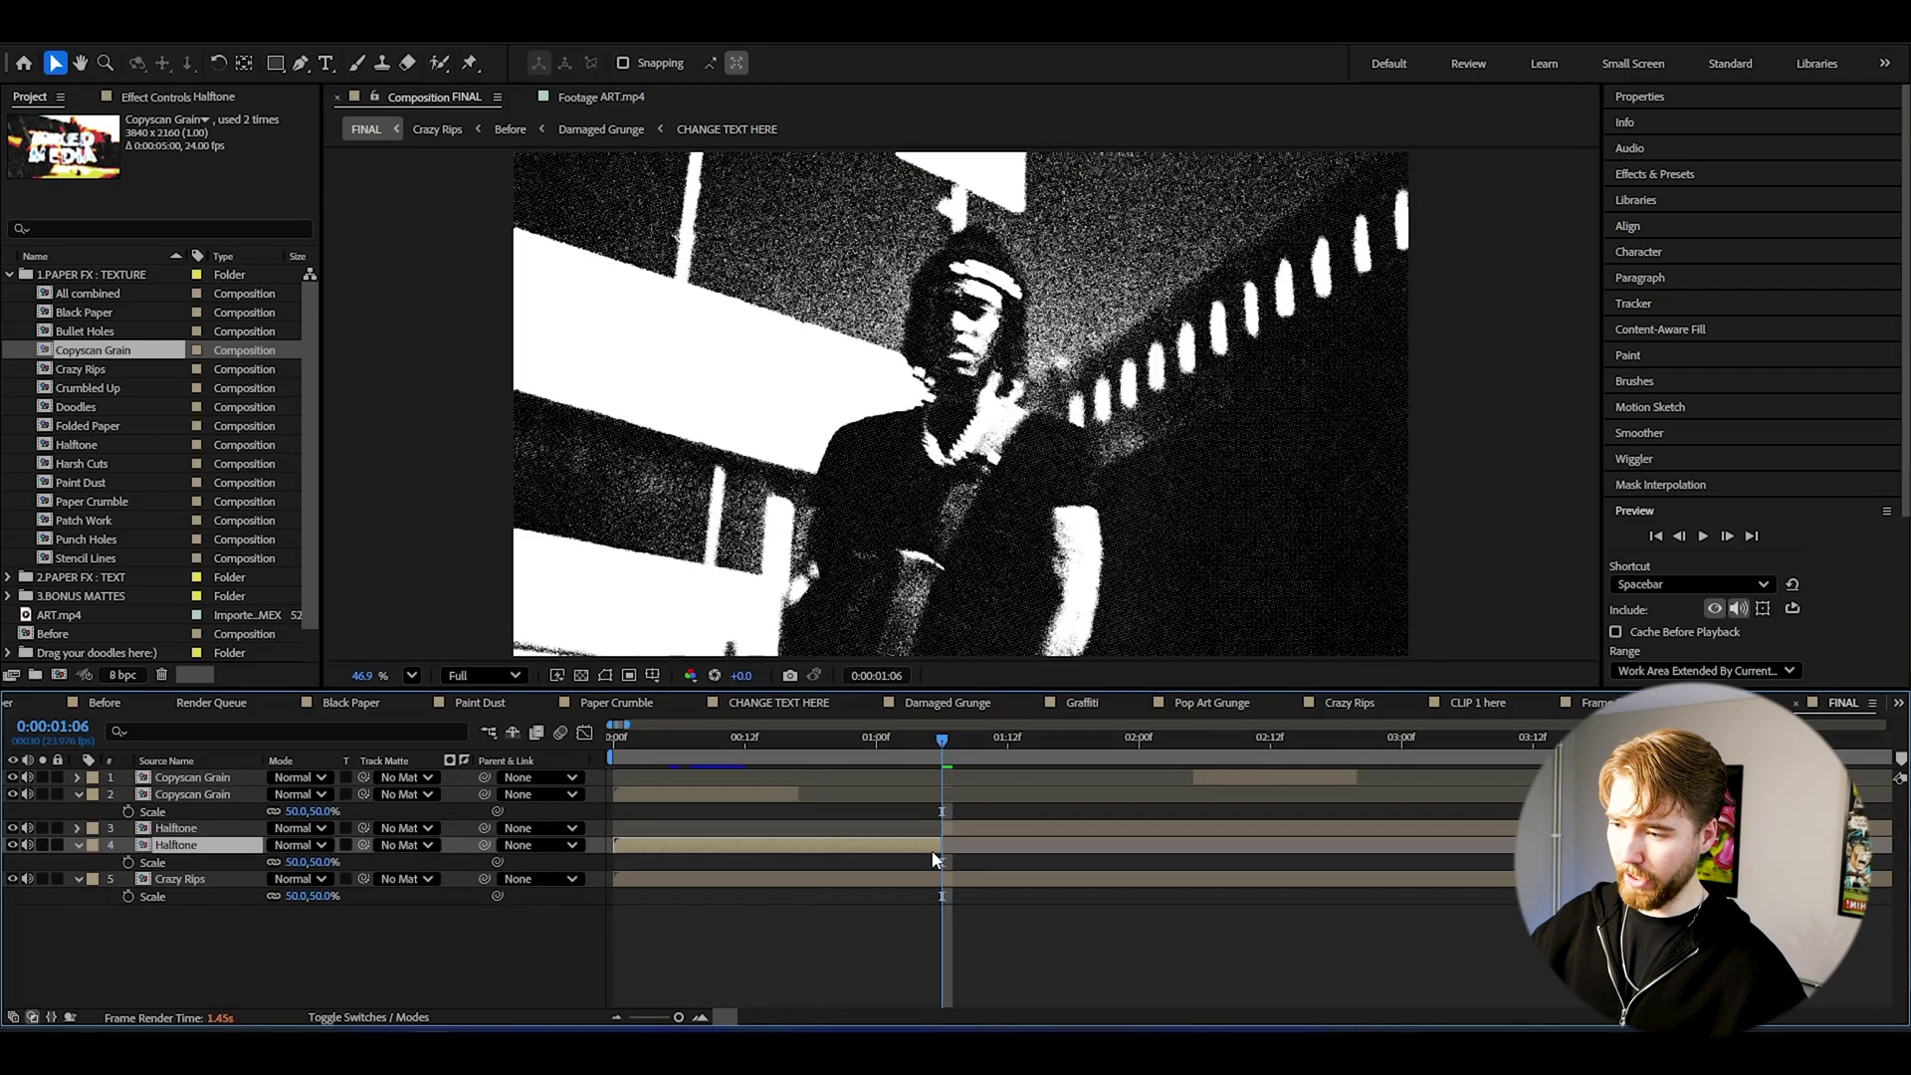
{"action": "key", "text": "Delete"}
{"action": "left_click_drag", "start_coordinate": [941, 754], "coordinate": [1094, 754]}
{"action": "left_click", "coordinate": [1109, 832]}
{"action": "key", "text": "space"}
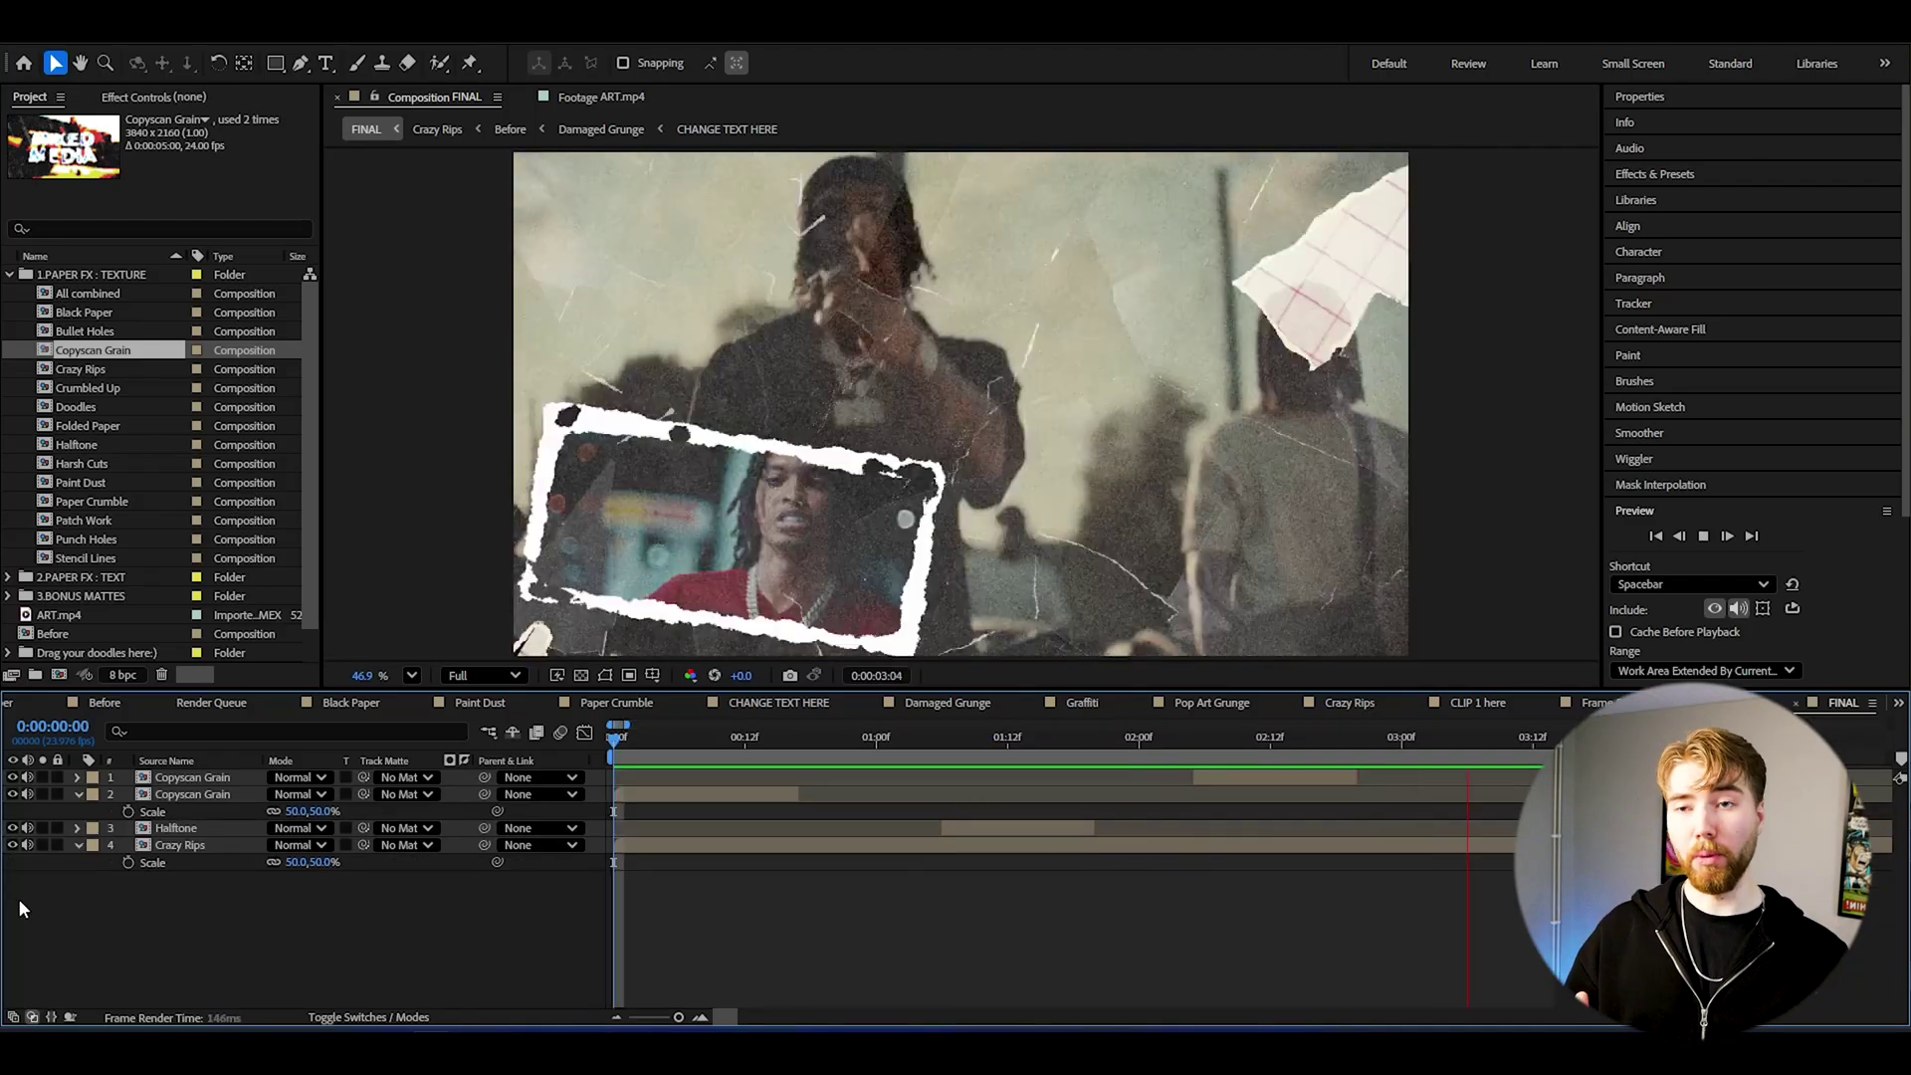